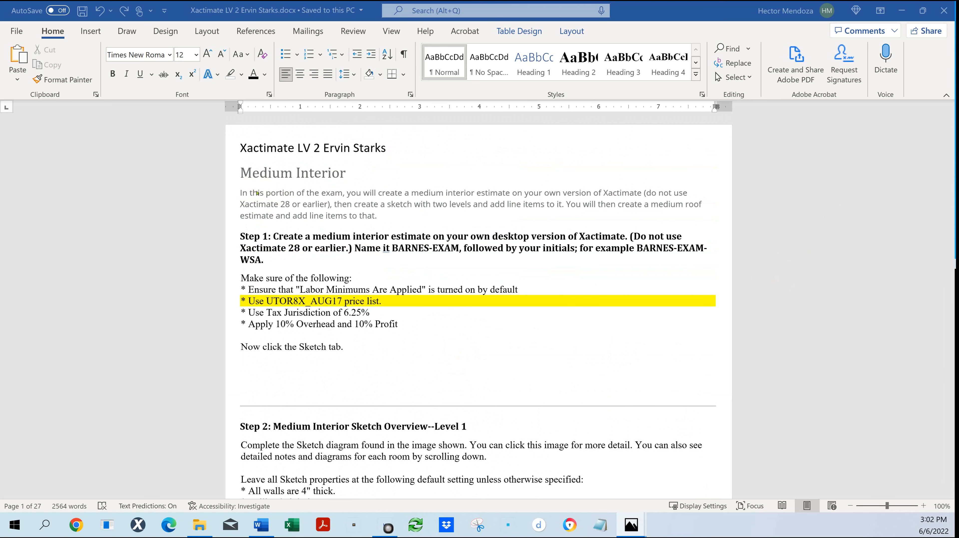
- Review the exam's estimate settings, Level 1 floor plan and Sunken Family Room details, and close the document
scroll(257, 193, "down", 3)
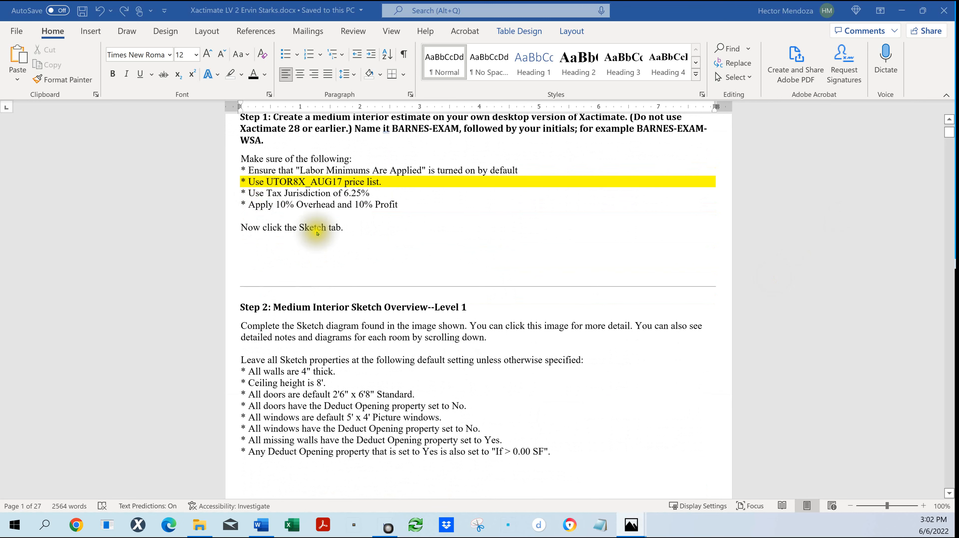
scroll(368, 224, "down", 15)
scroll(332, 255, "down", 5)
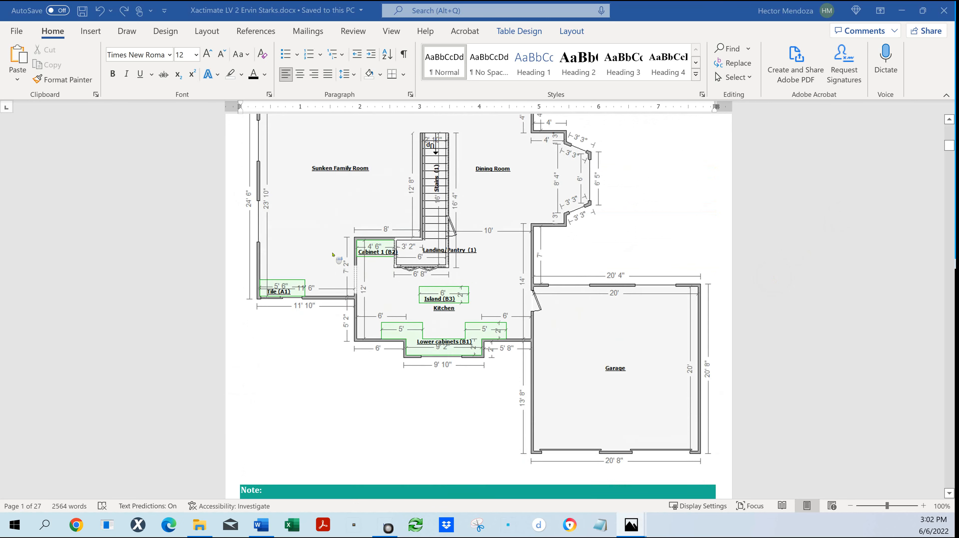
scroll(332, 255, "down", 2)
scroll(332, 254, "down", 1)
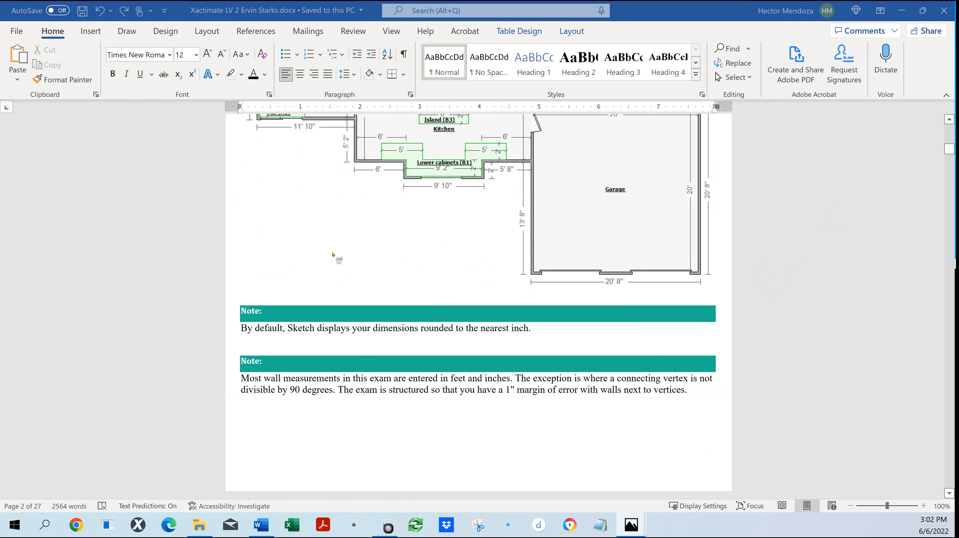
scroll(333, 255, "down", 6)
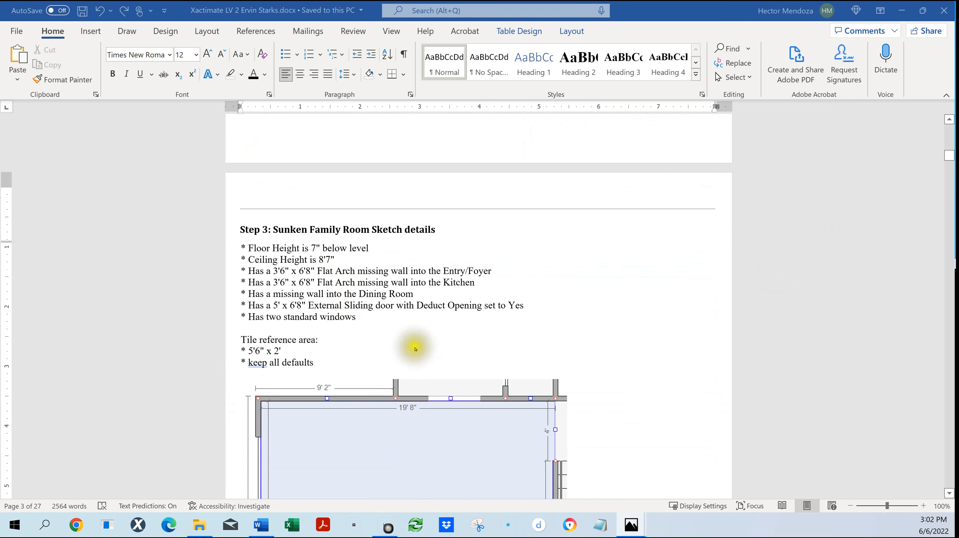
scroll(415, 348, "down", 3, "ctrl")
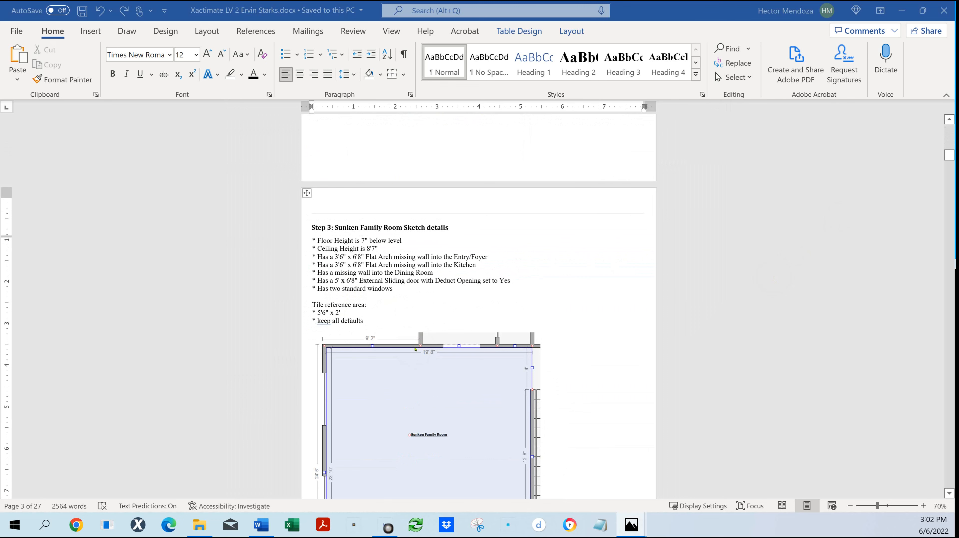
scroll(415, 349, "up", 8)
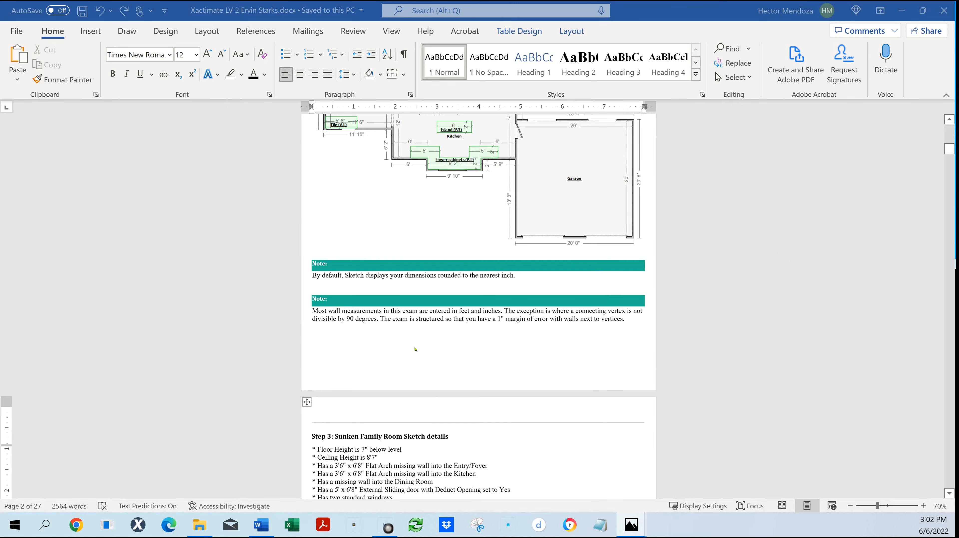
scroll(415, 349, "up", 3)
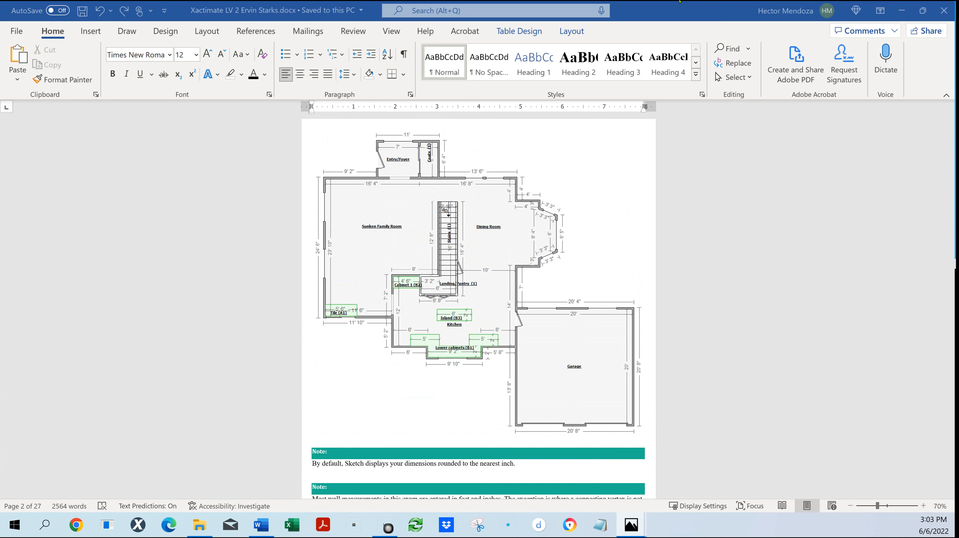
left_click(943, 10)
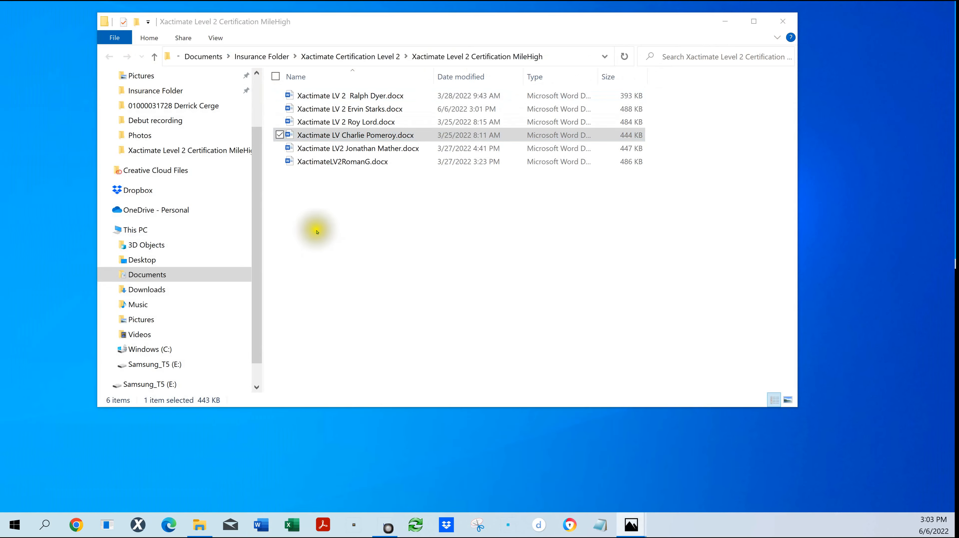
- Open the LV 2 exam document modified 6/6/2022, view its Level 1 floor plan, and close it
double_click(290, 110)
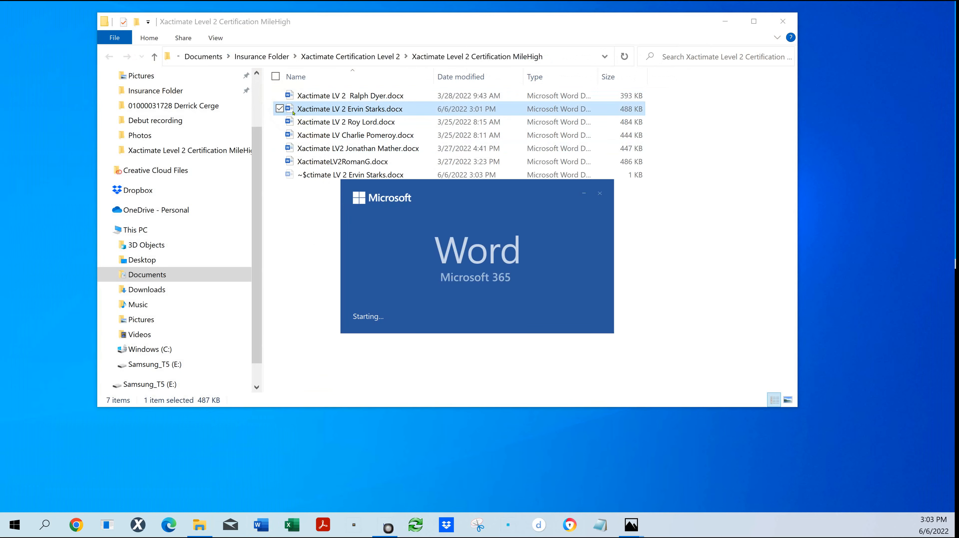
scroll(636, 378, "down", 10)
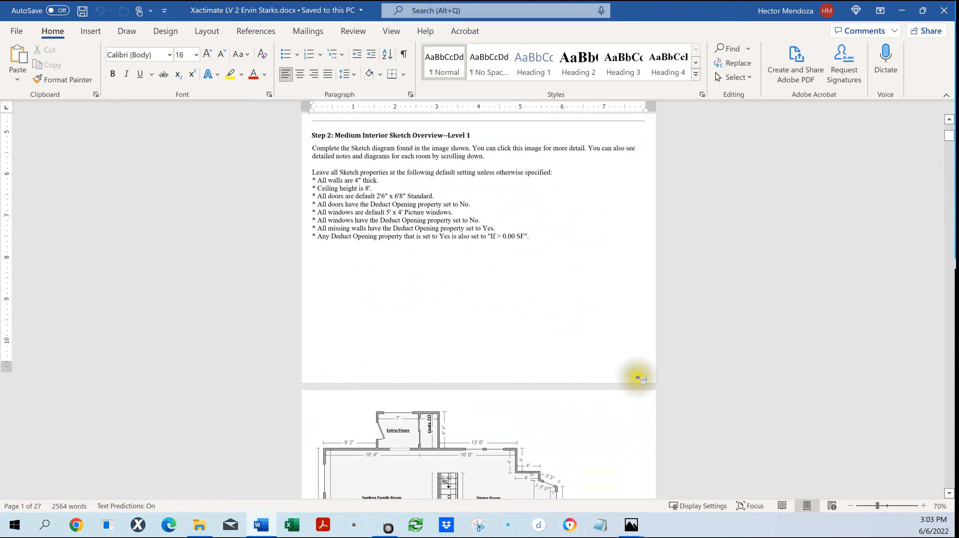
scroll(638, 379, "down", 3)
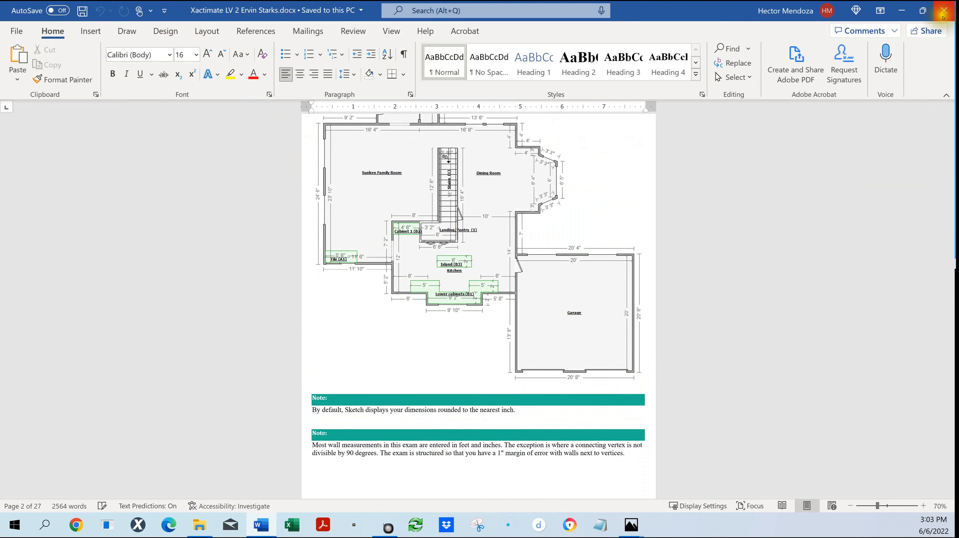
left_click(944, 10)
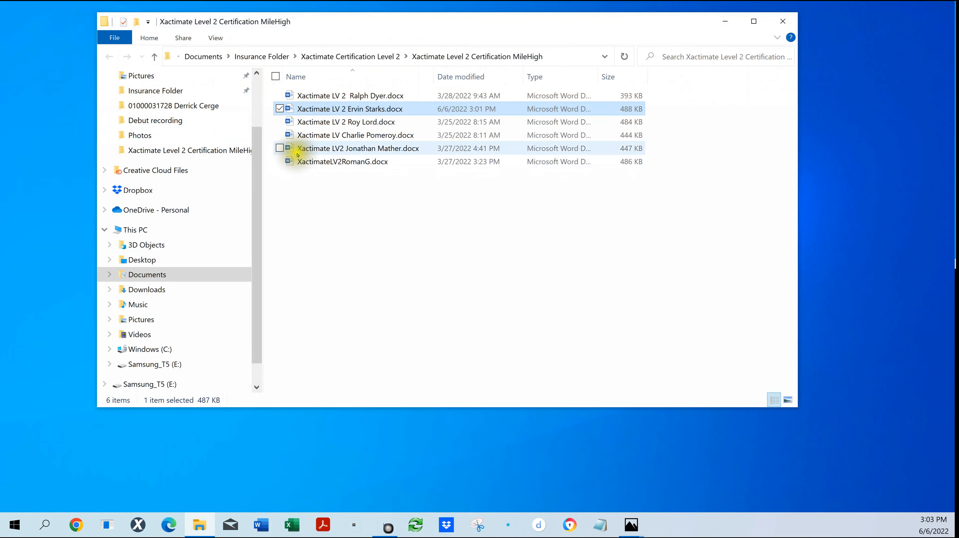
- Open the LV2 exam document modified 3/27/2022 4:41 PM and remove the highlighting from its entire text
left_click(289, 148)
double_click(290, 148)
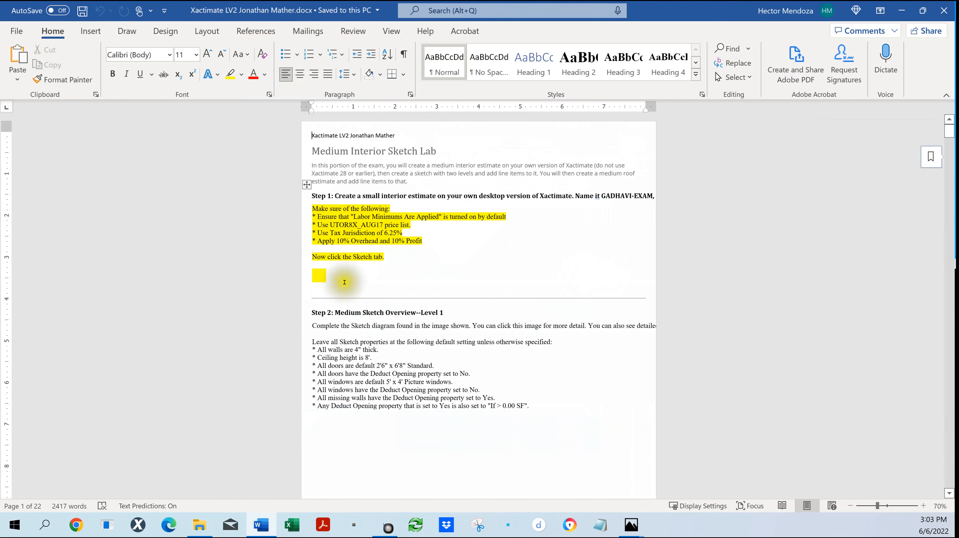
key("ctrl+a")
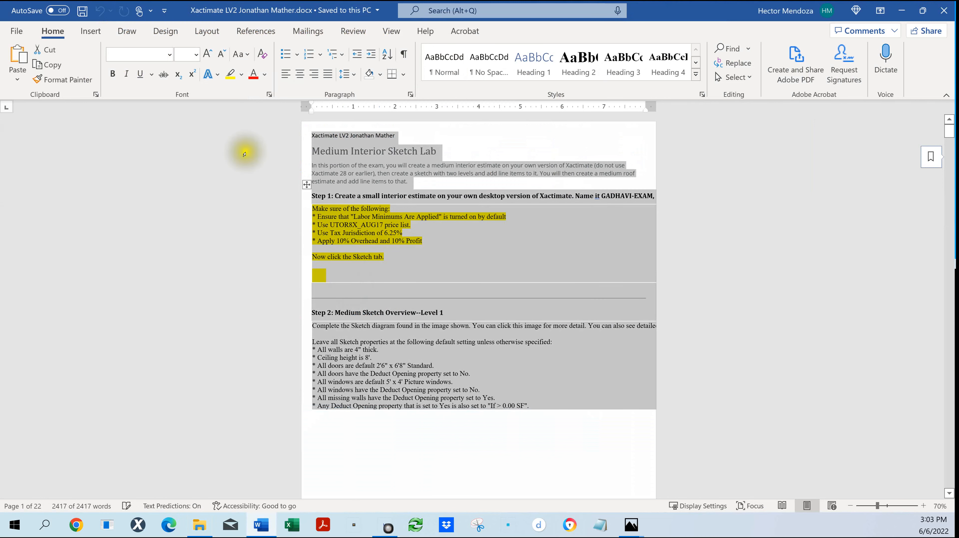
left_click(241, 75)
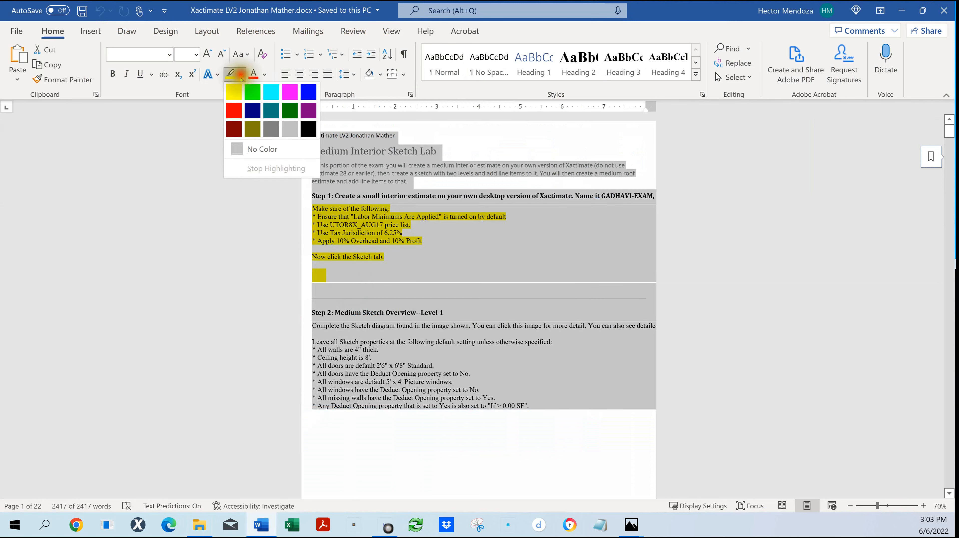
left_click(240, 150)
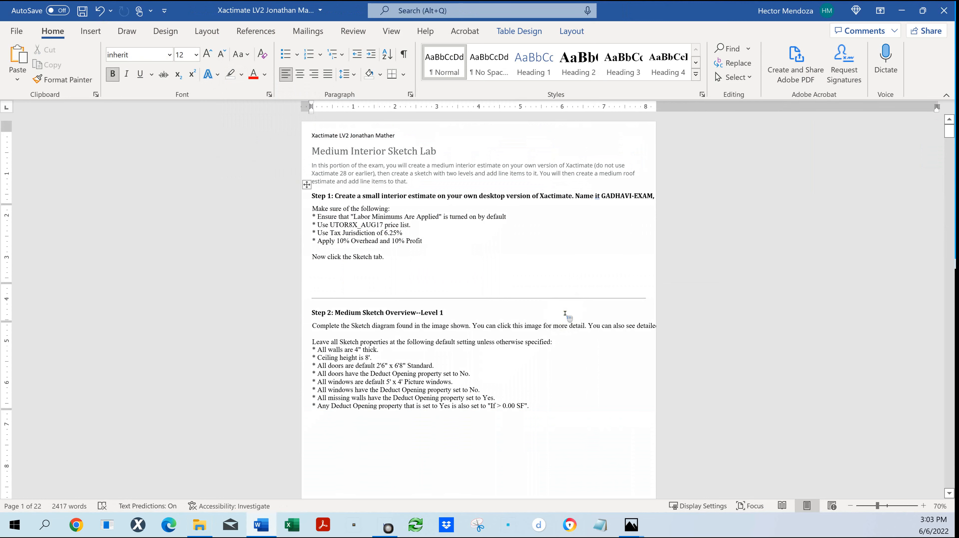
- Highlight the line "* Use UTOR8X_AUG17 price list." under Step 1 in yellow
scroll(417, 266, "up", 3, "ctrl")
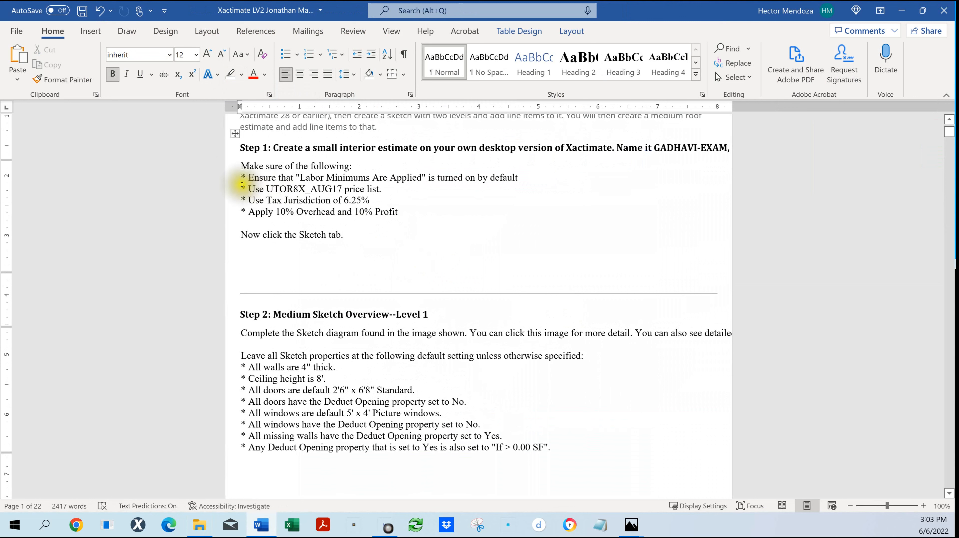
left_click_drag(242, 187, 390, 190)
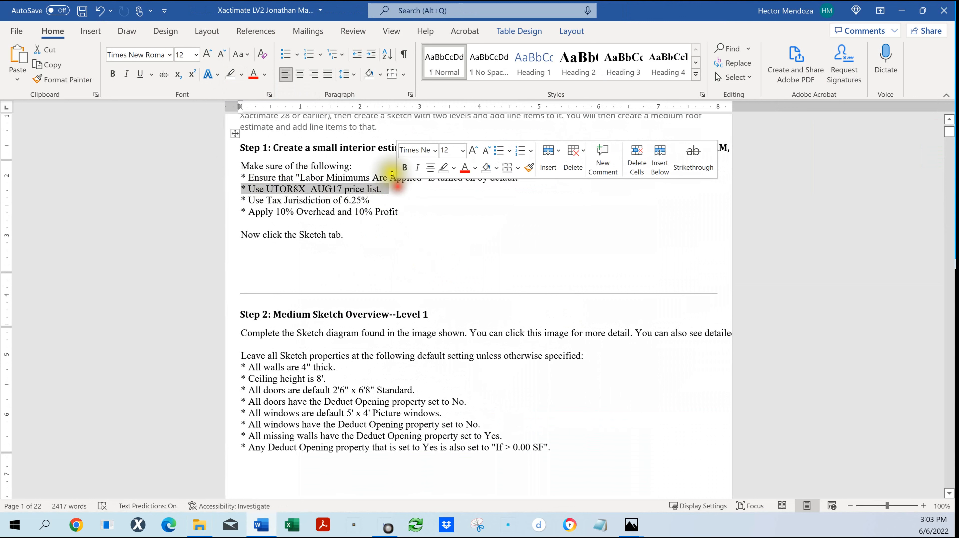
left_click(454, 168)
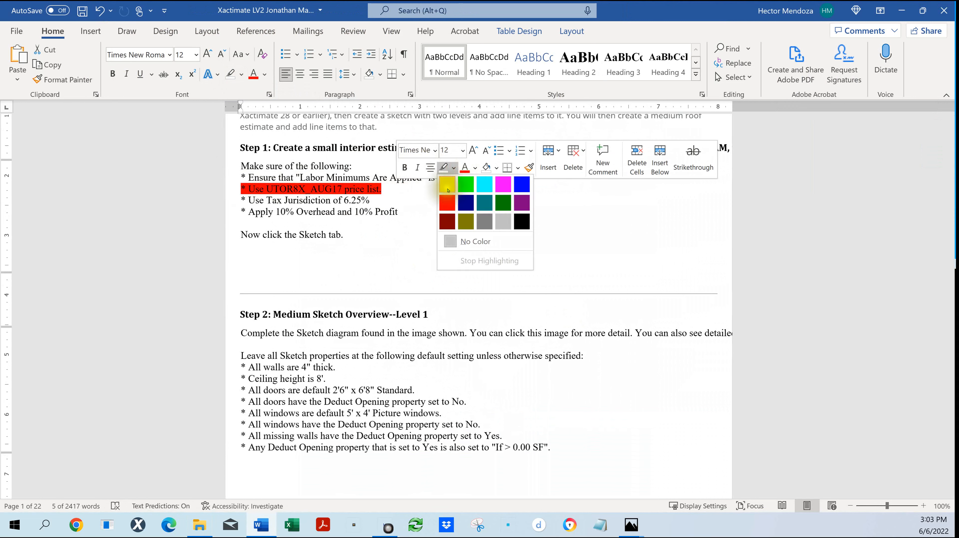
left_click(452, 189)
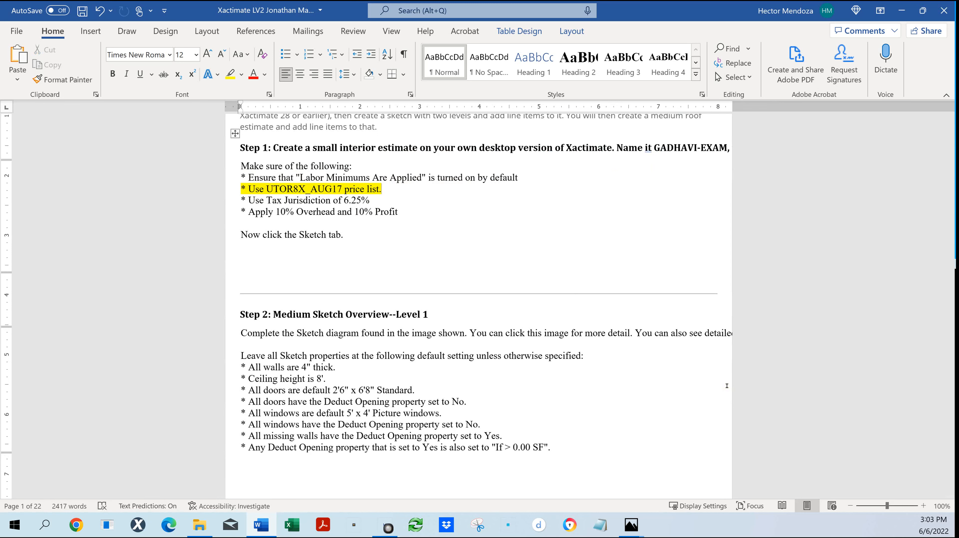
- Examine the Step 1 instructions, the Step 2 sentence running past the page edge, and the page layout with the floor plan
scroll(576, 264, "up", 3)
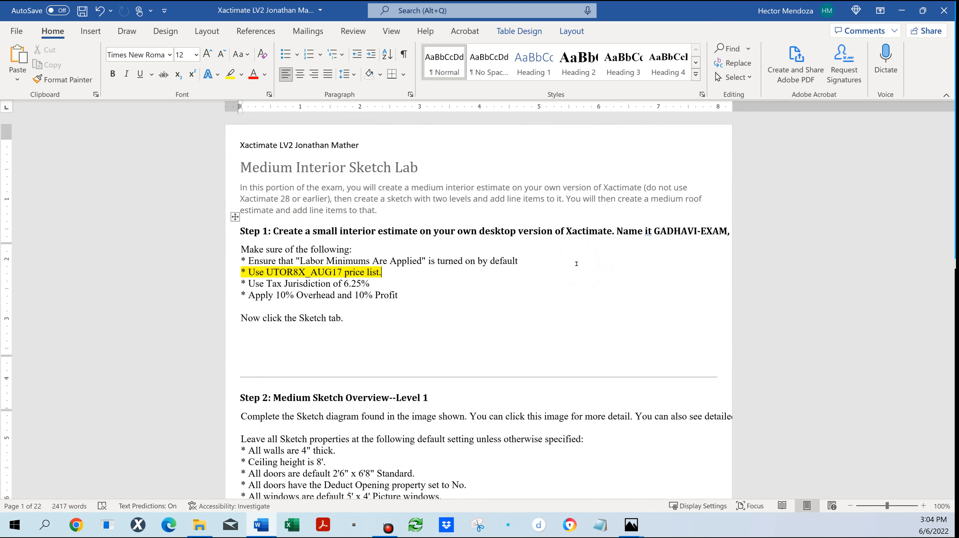
scroll(640, 271, "down", 2)
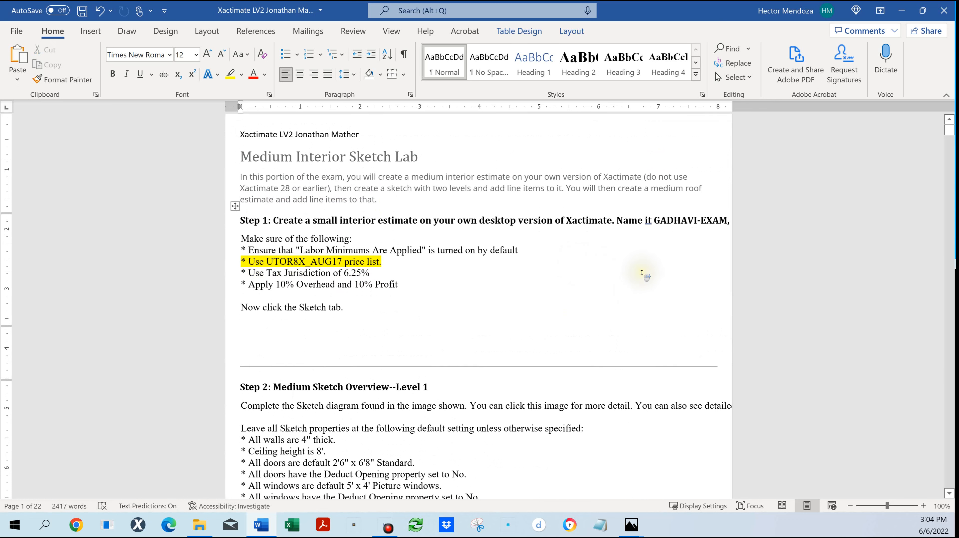
scroll(642, 275, "down", 5)
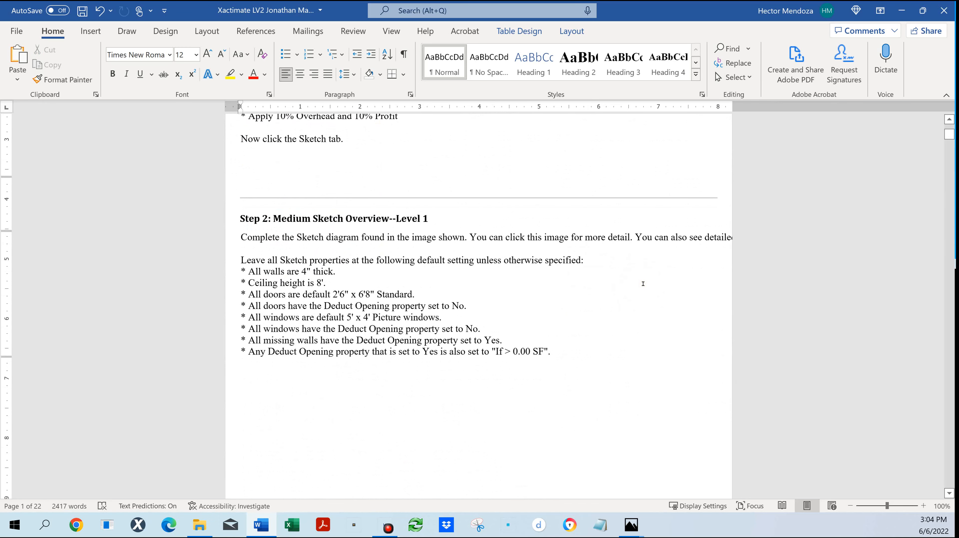
left_click(651, 272)
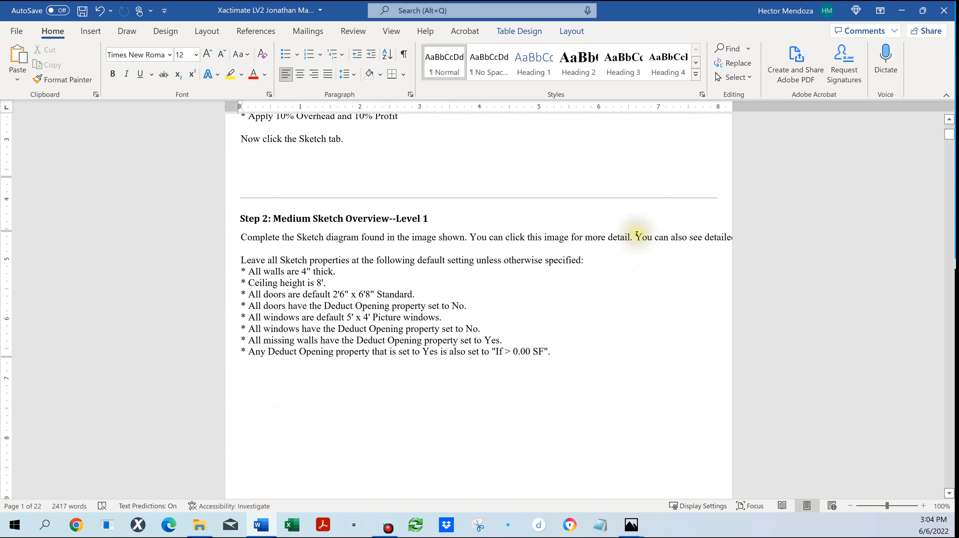
left_click_drag(636, 237, 742, 237)
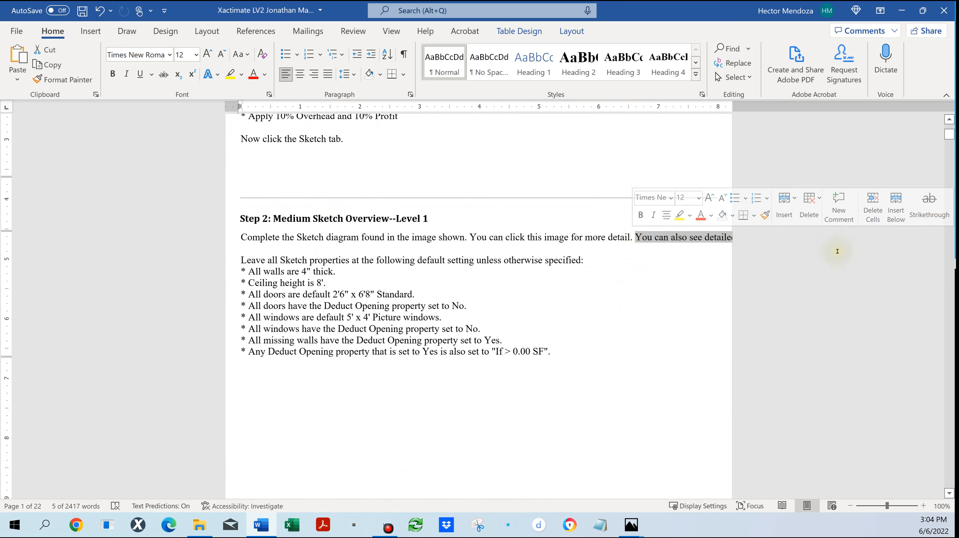
scroll(837, 251, "down", 6, "ctrl")
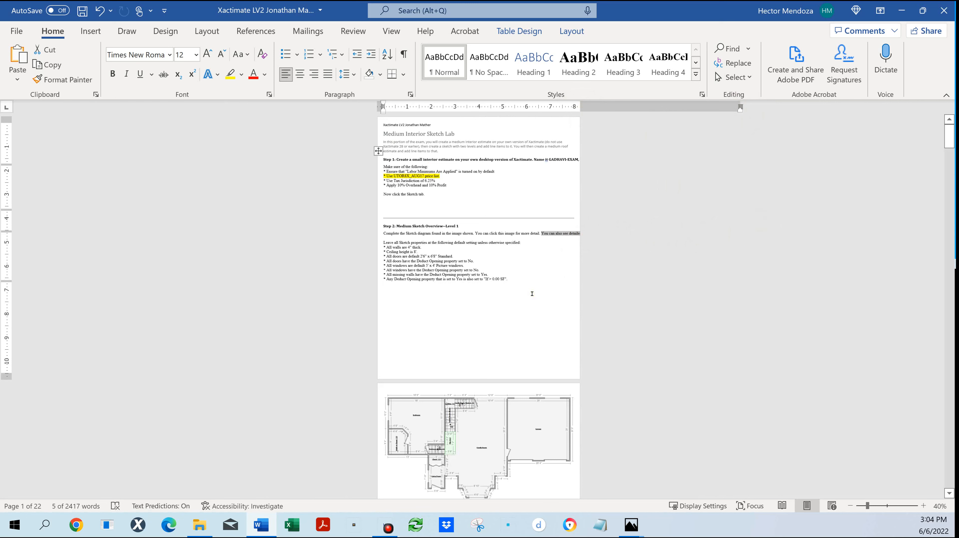
scroll(532, 294, "up", 1)
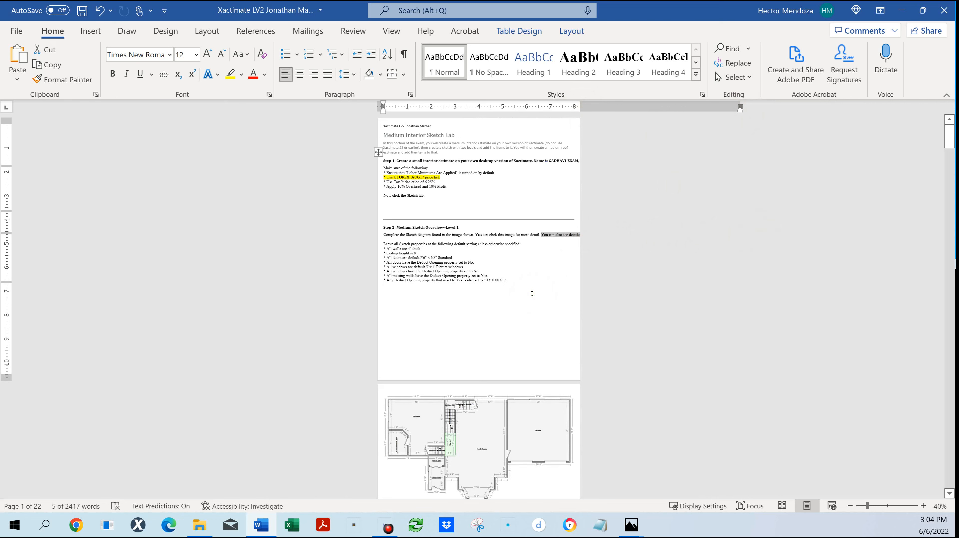
scroll(532, 294, "up", 1)
scroll(531, 294, "up", 8, "ctrl")
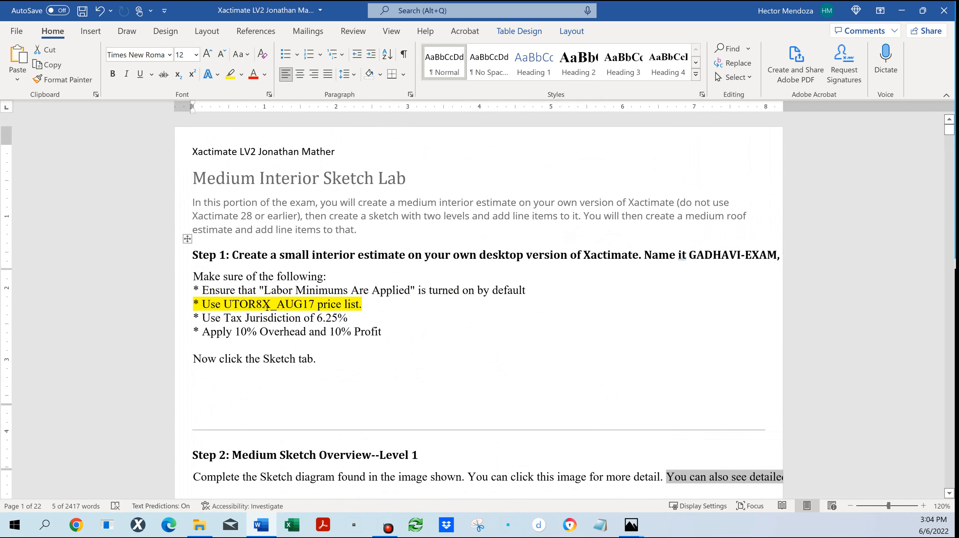
- Read through the Step 1 price list, tax, overhead and profit requirements and the Step 2 default Sketch properties
scroll(257, 348, "down", 1)
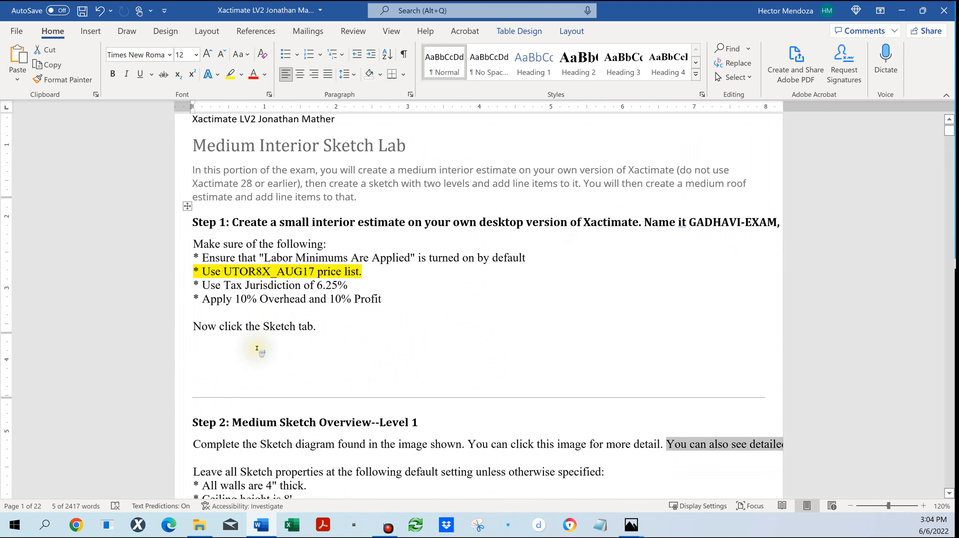
scroll(257, 348, "down", 1)
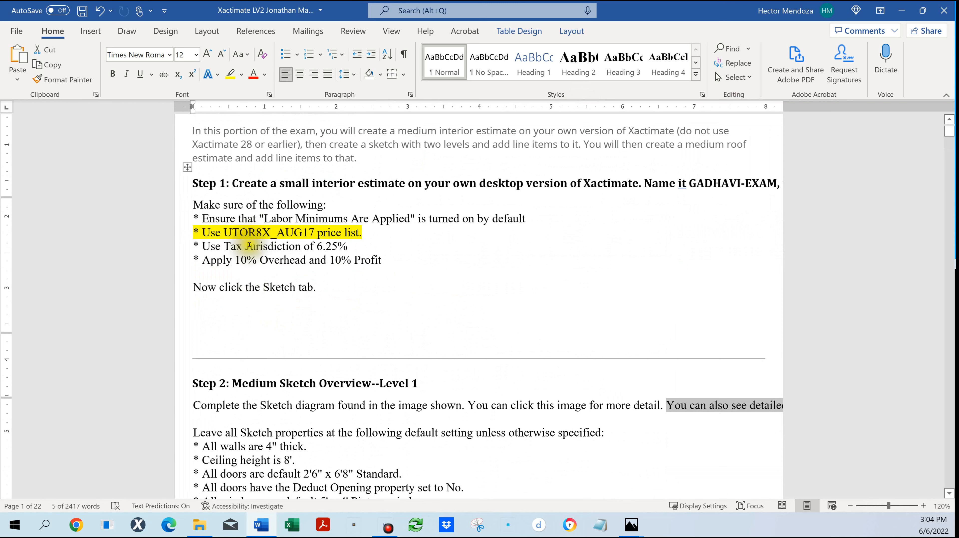
left_click(250, 245)
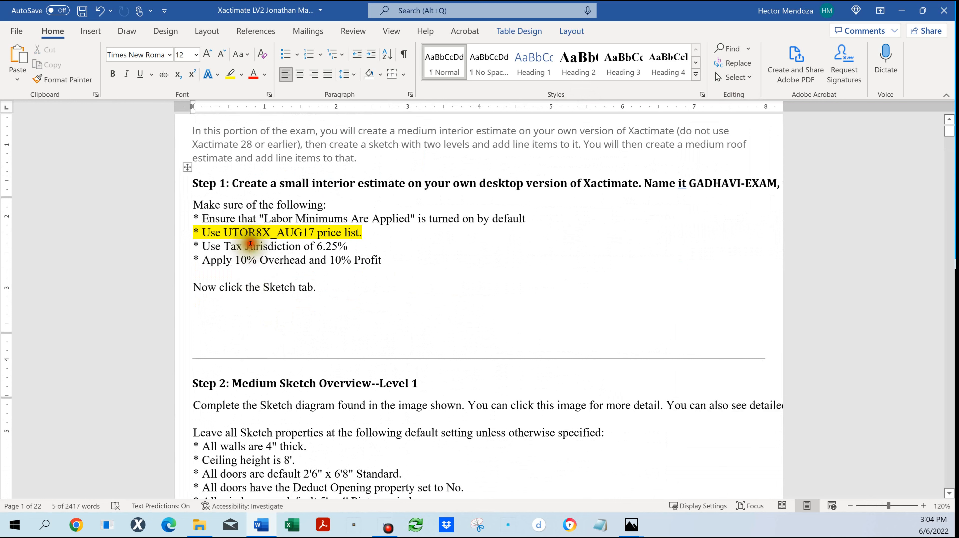
double_click(251, 246)
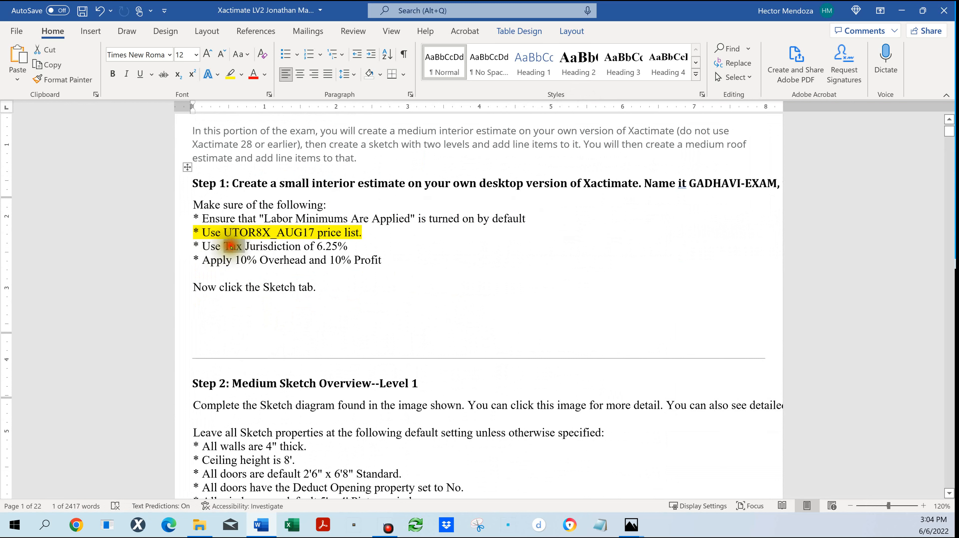
triple_click(230, 245)
scroll(320, 336, "down", 6)
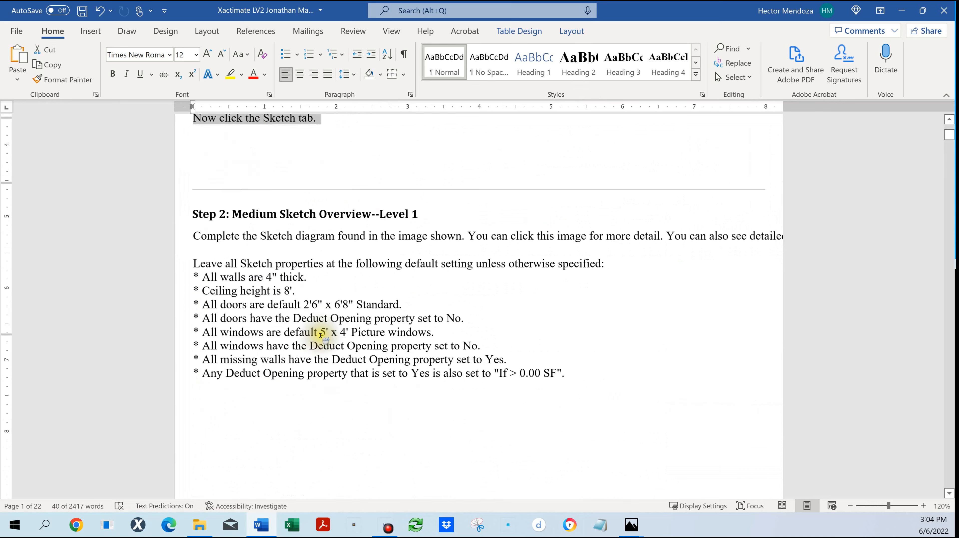
left_click(279, 264)
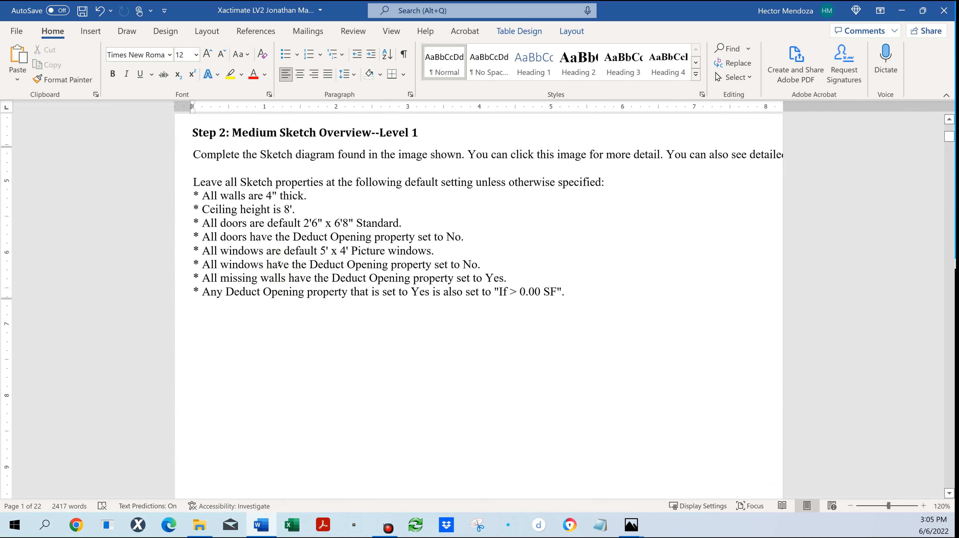
triple_click(281, 265)
left_click(332, 387)
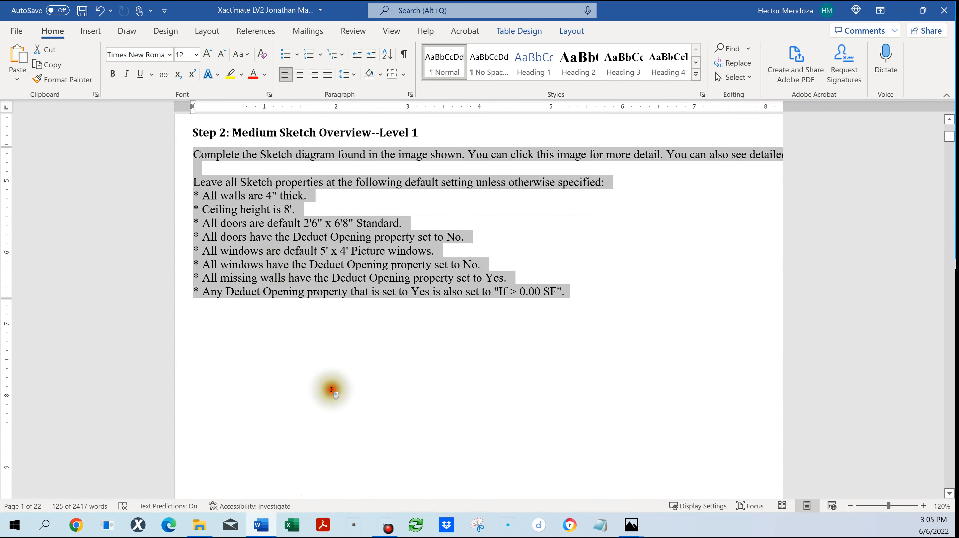
- Show the formatting marks and inspect the line breaks ending the door and window Deduct Opening lines in Step 2
scroll(335, 392, "up", 3)
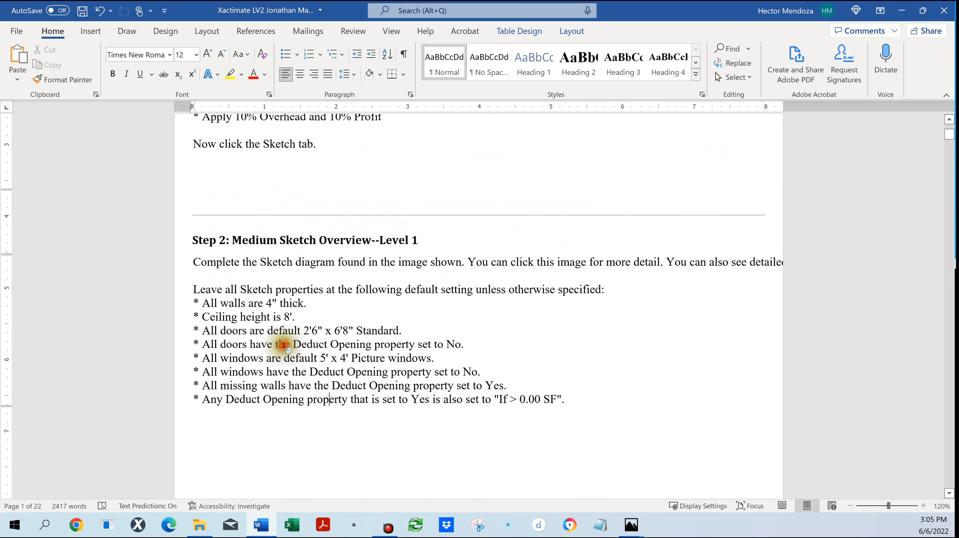
triple_click(284, 345)
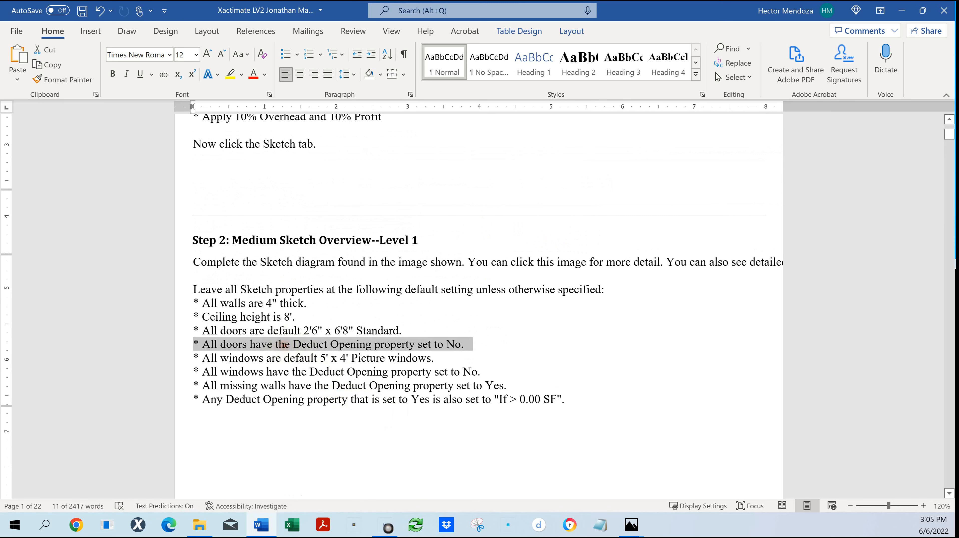
triple_click(293, 373)
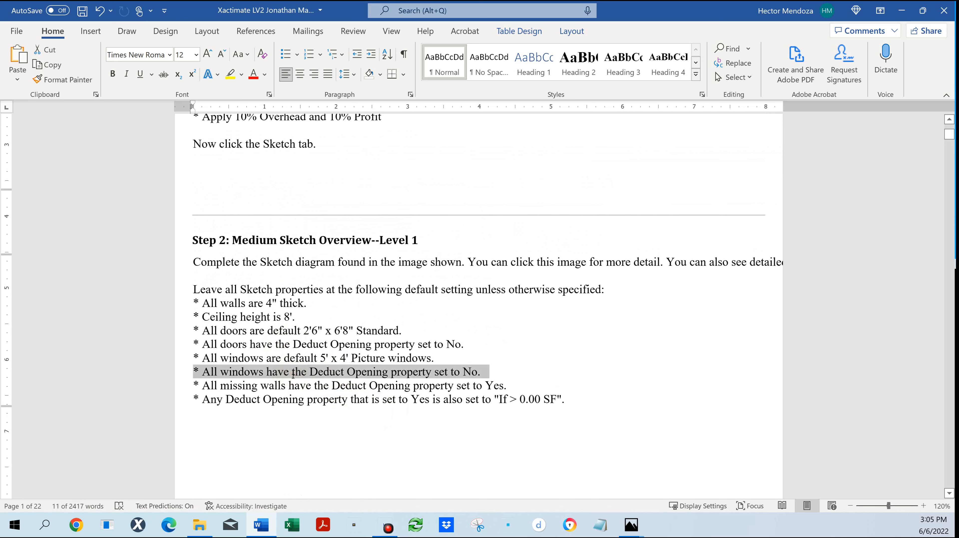
left_click(404, 54)
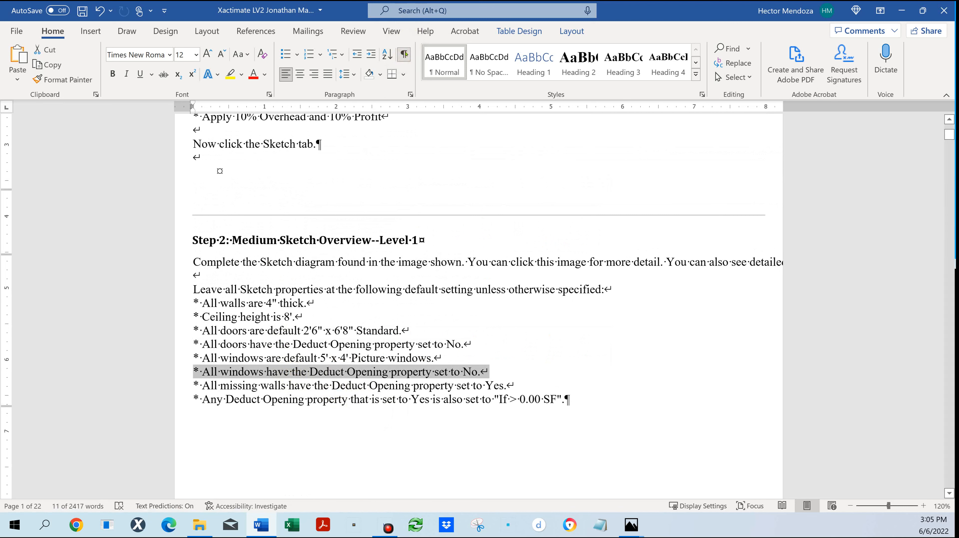
left_click(360, 344)
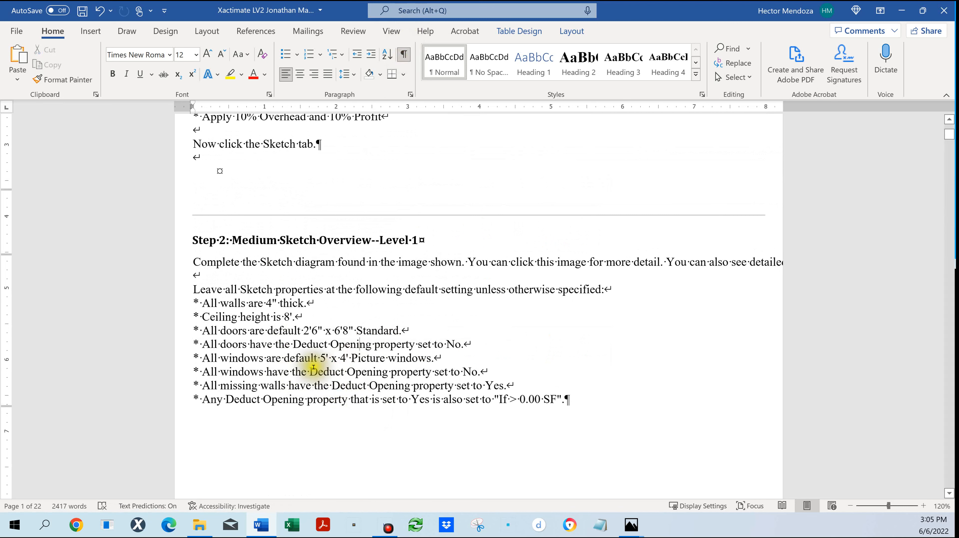
left_click_drag(463, 344, 476, 344)
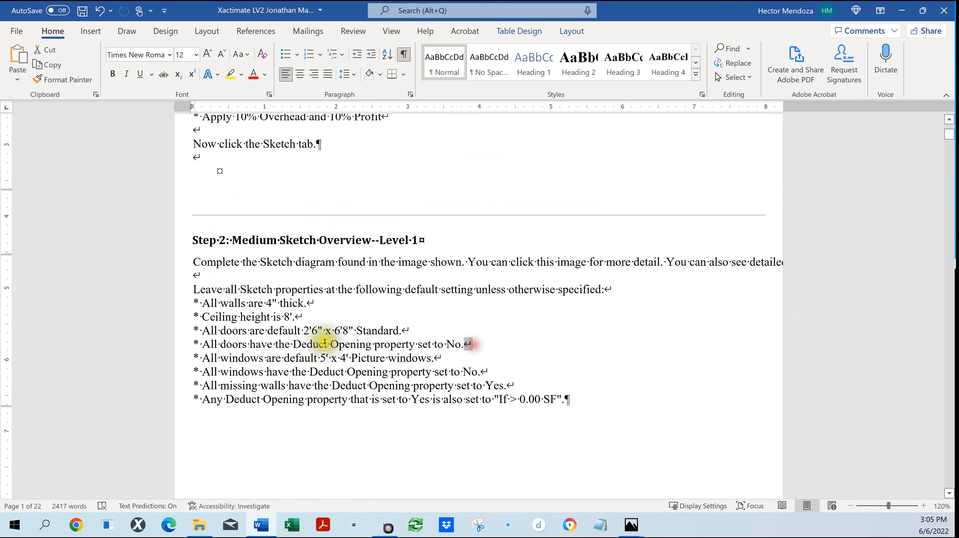
- Check how the Step 2 text selects, trying the default doors line, the default windows line and the whole properties block
left_click(282, 332, "ctrl")
left_click(283, 333)
left_click(285, 333, "ctrl")
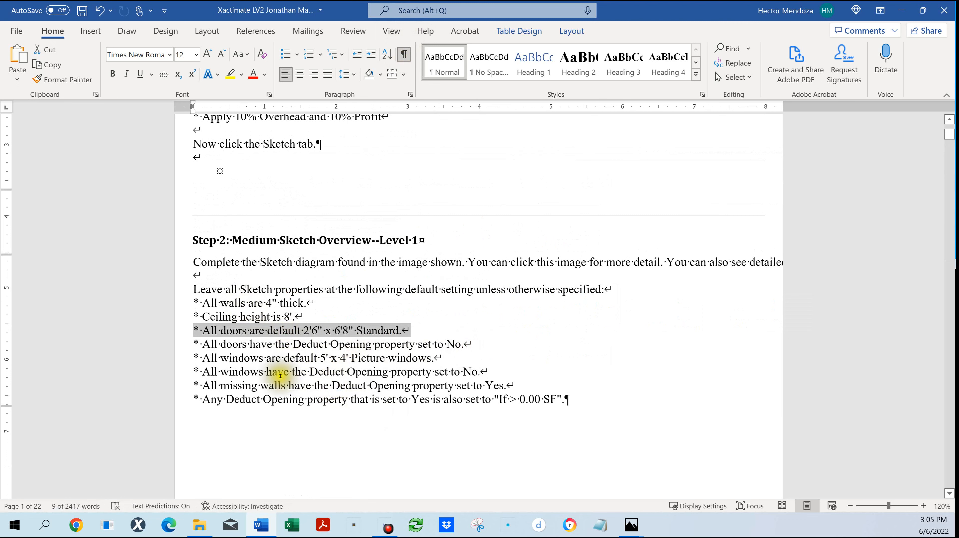
double_click(275, 358)
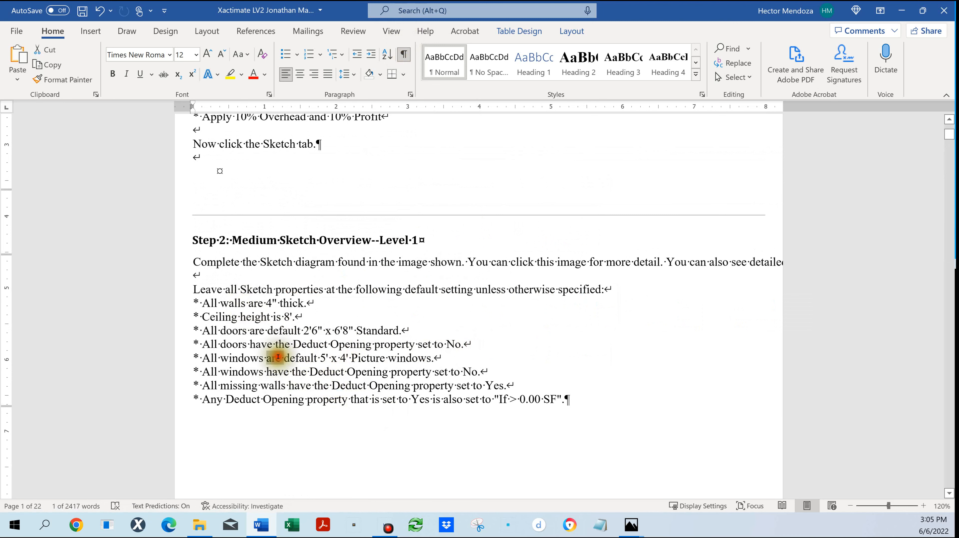
double_click(278, 357)
left_click(279, 357)
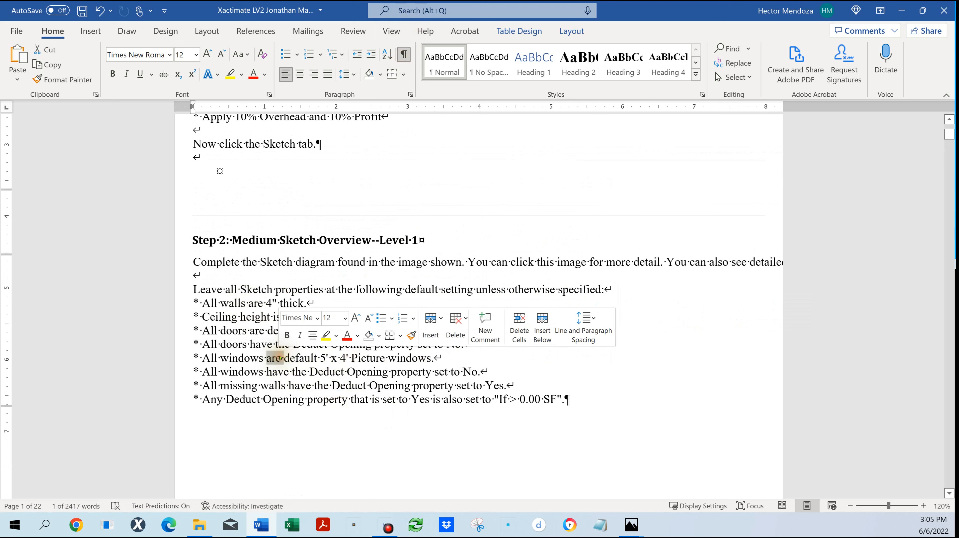
triple_click(279, 356)
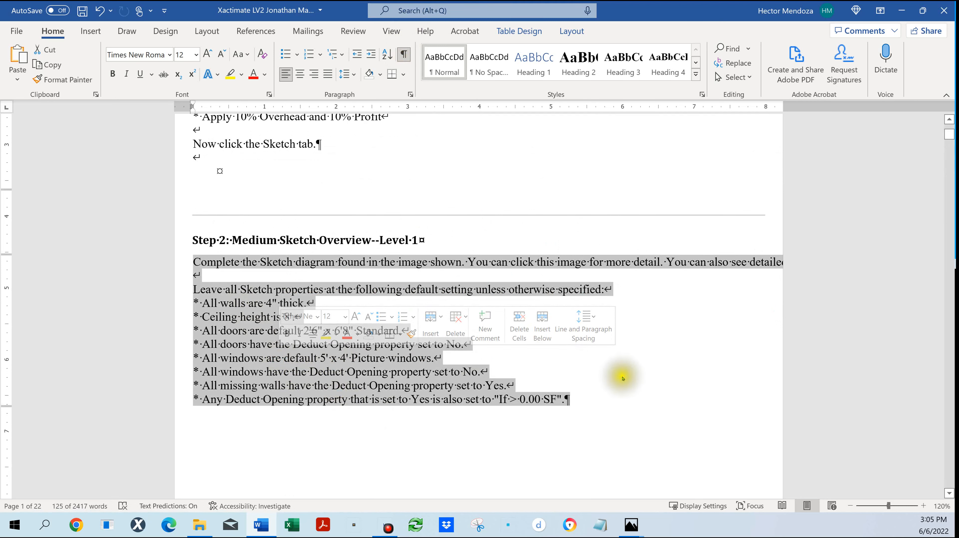
left_click(631, 370)
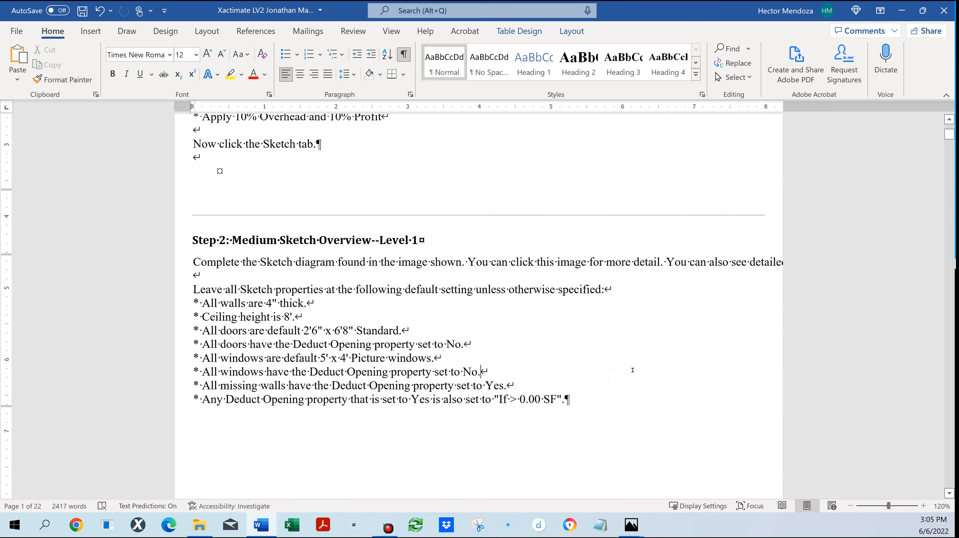
- Close the document without saving its changes and open the LV 2 exam document modified 3/25/2022 8:15 AM
scroll(633, 370, "up", 5)
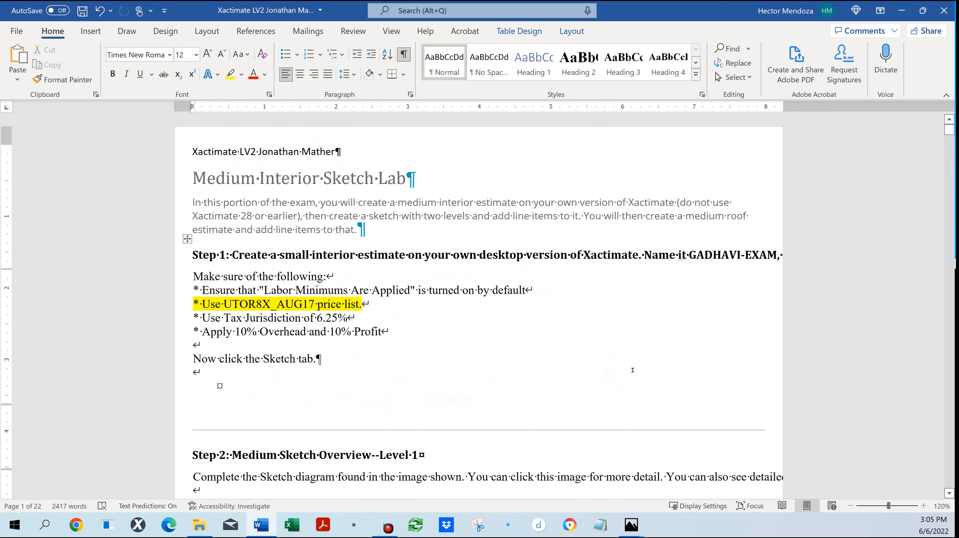
left_click(832, 254)
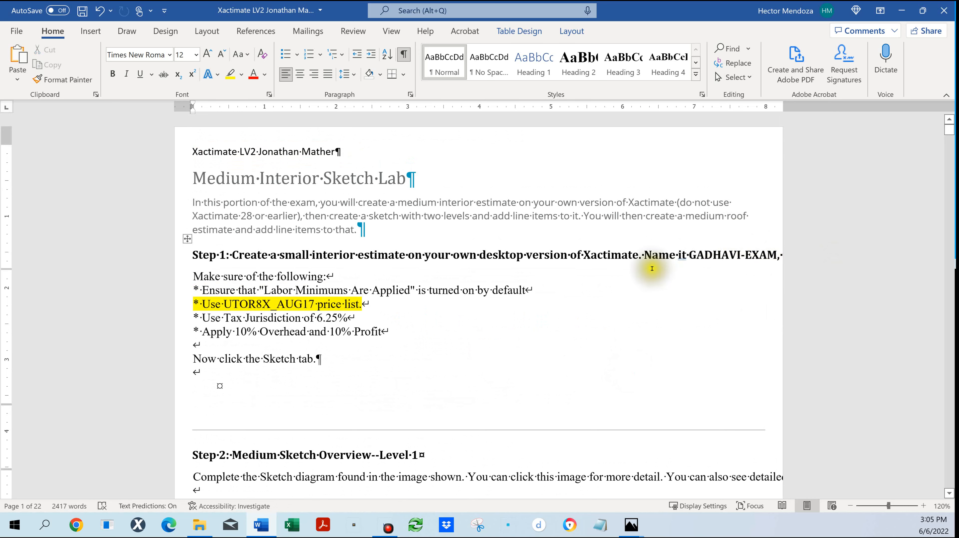
scroll(653, 268, "down", 9)
scroll(653, 269, "up", 9)
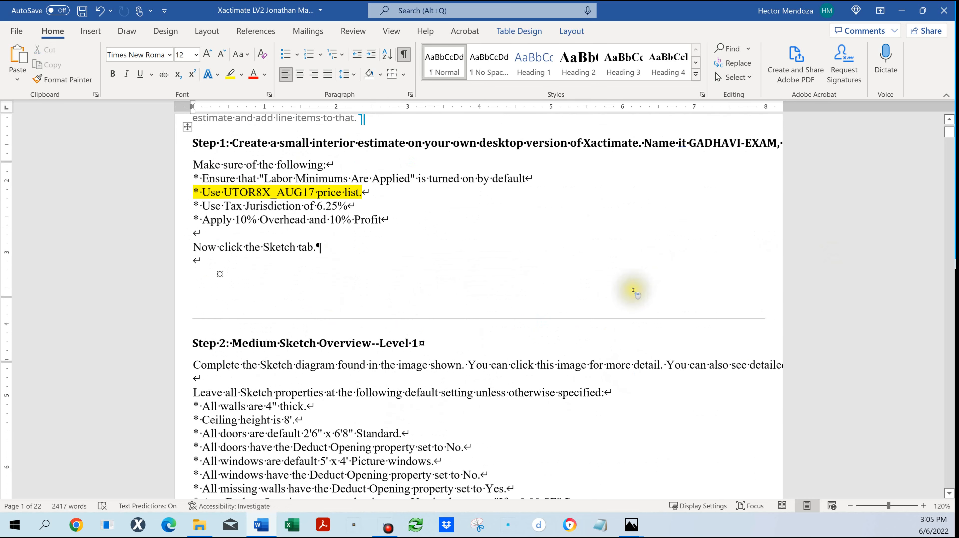
left_click(944, 11)
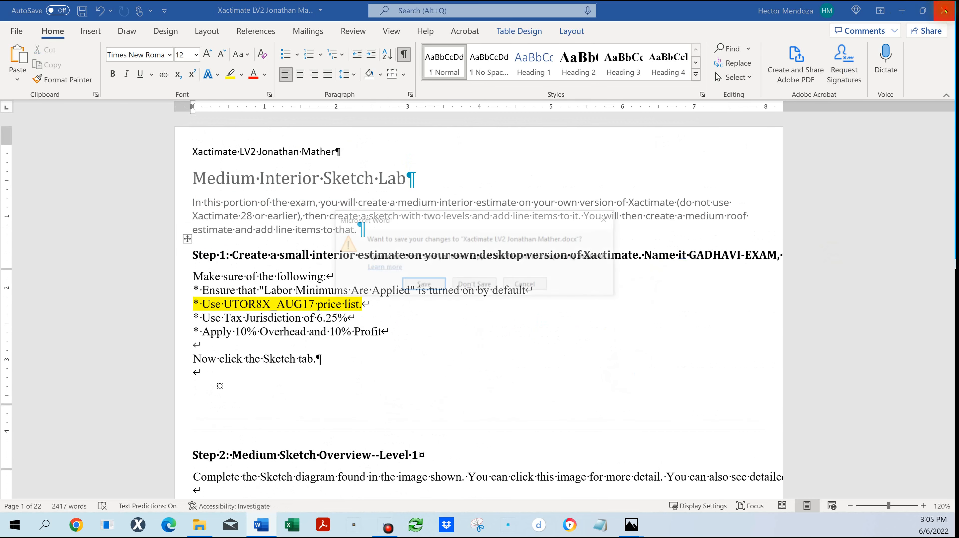
left_click(477, 286)
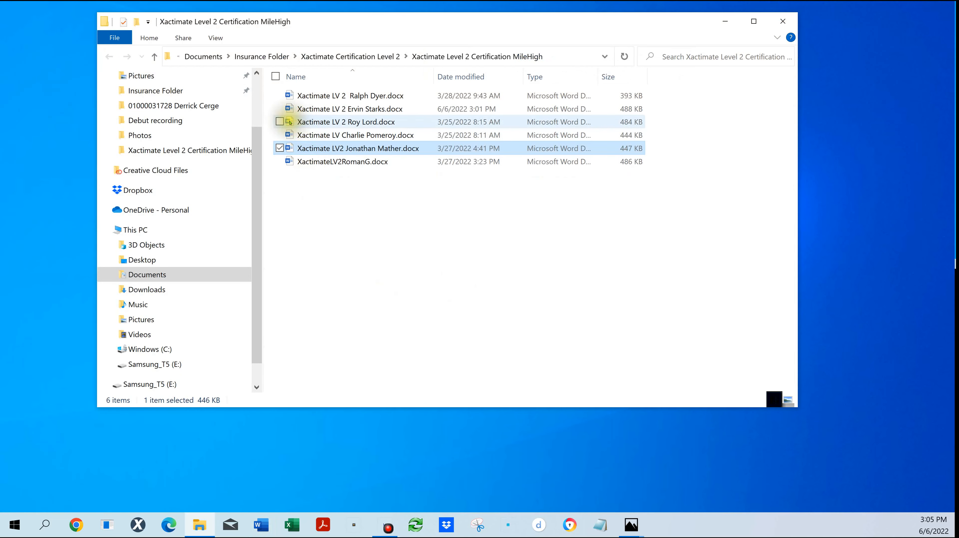
double_click(300, 123)
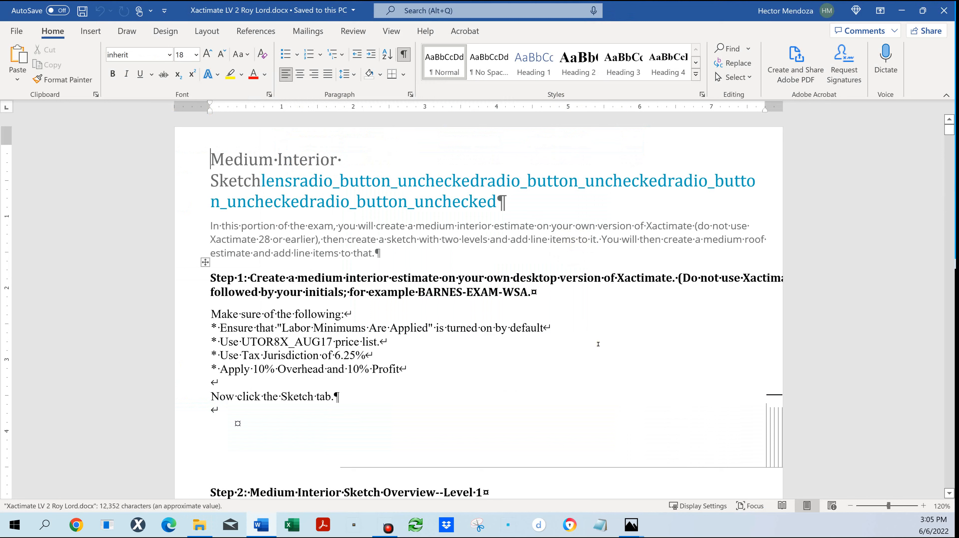
- Enlarge the page to 170%, inspect the line break after "Make sure of the following:", and hide the formatting marks
left_click(404, 54)
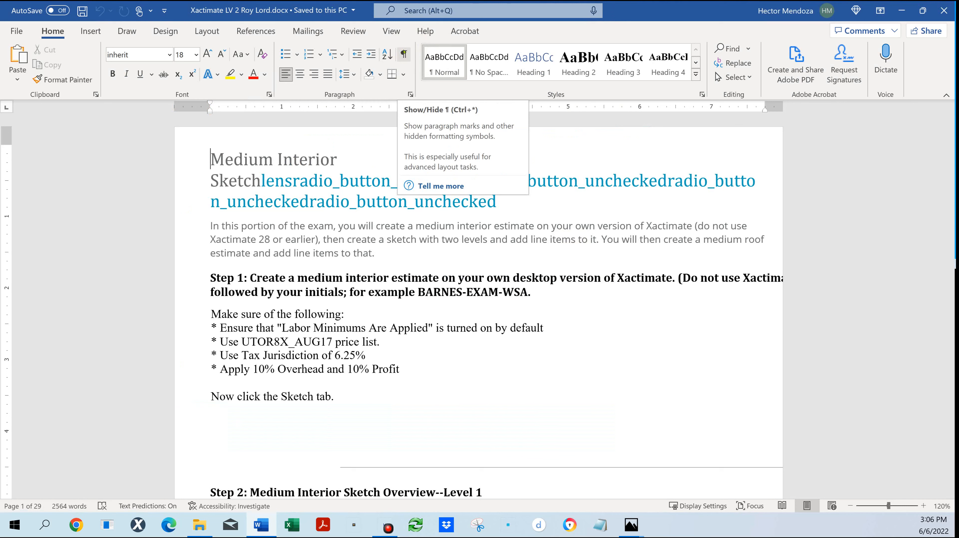
left_click(404, 54)
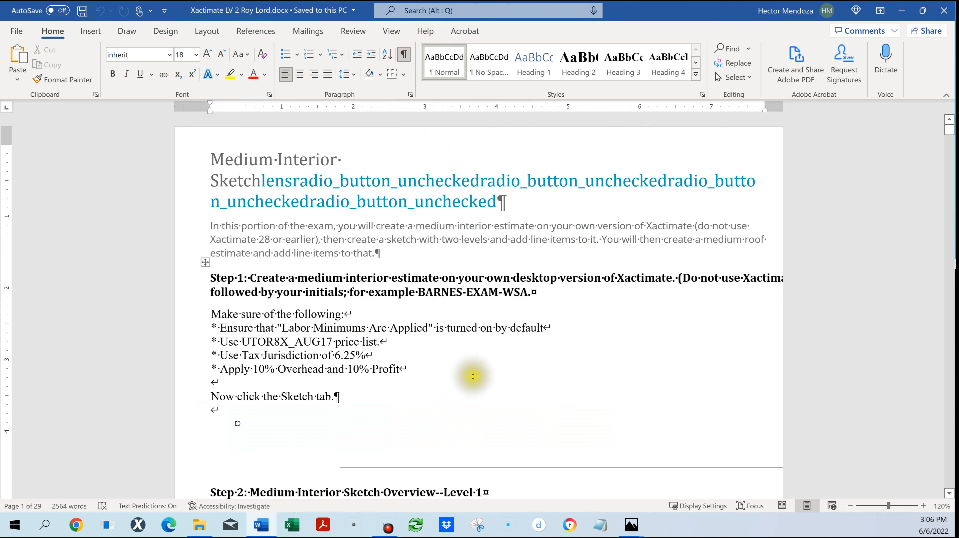
scroll(472, 376, "up", 5, "ctrl")
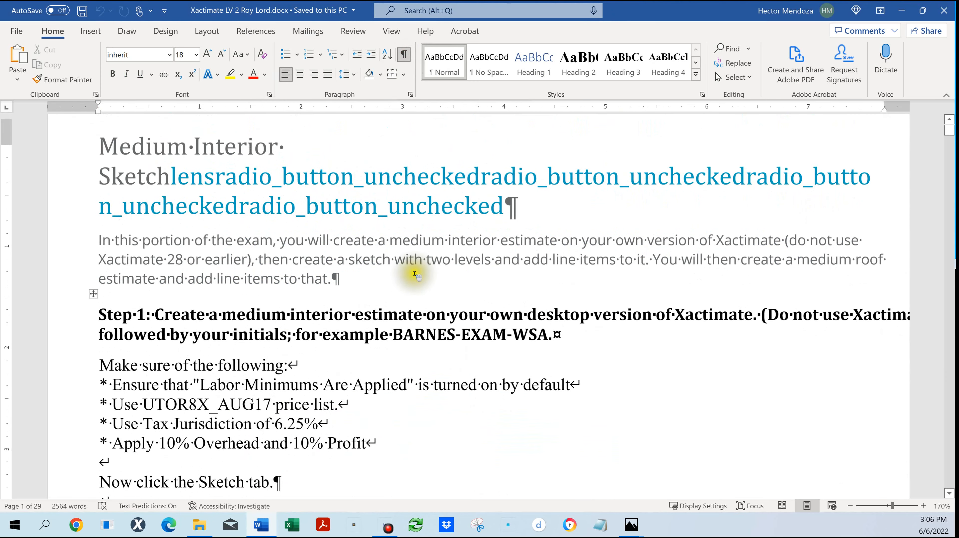
scroll(307, 309, "down", 4)
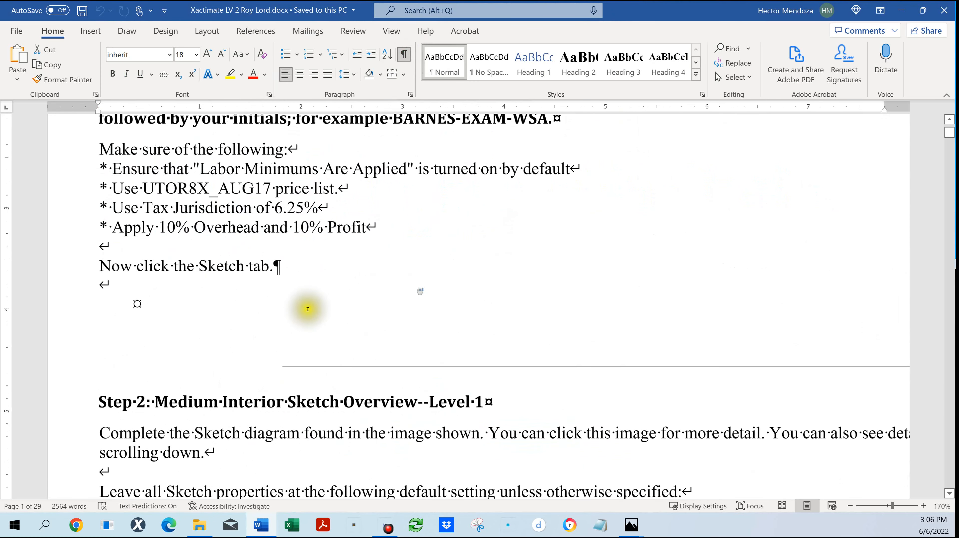
left_click_drag(300, 142, 308, 145)
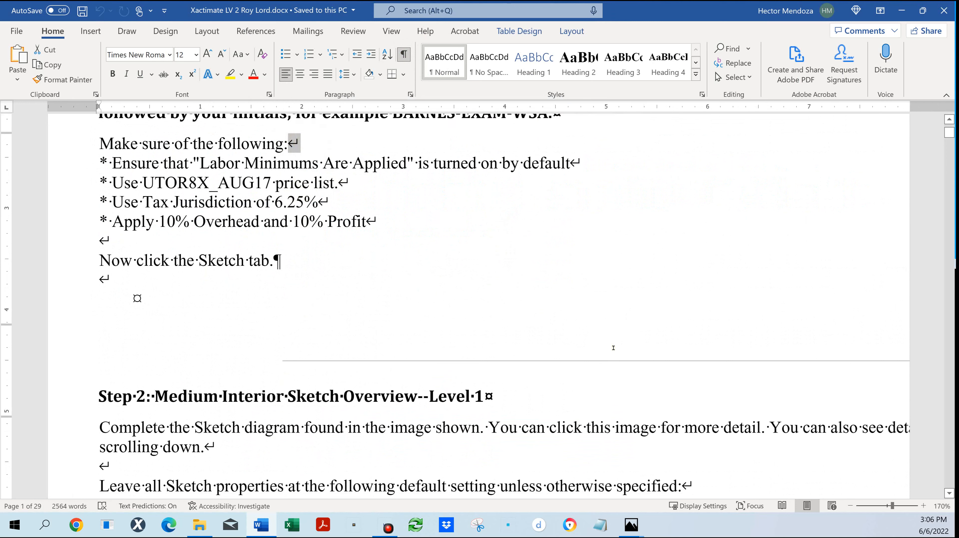
scroll(613, 348, "up", 5)
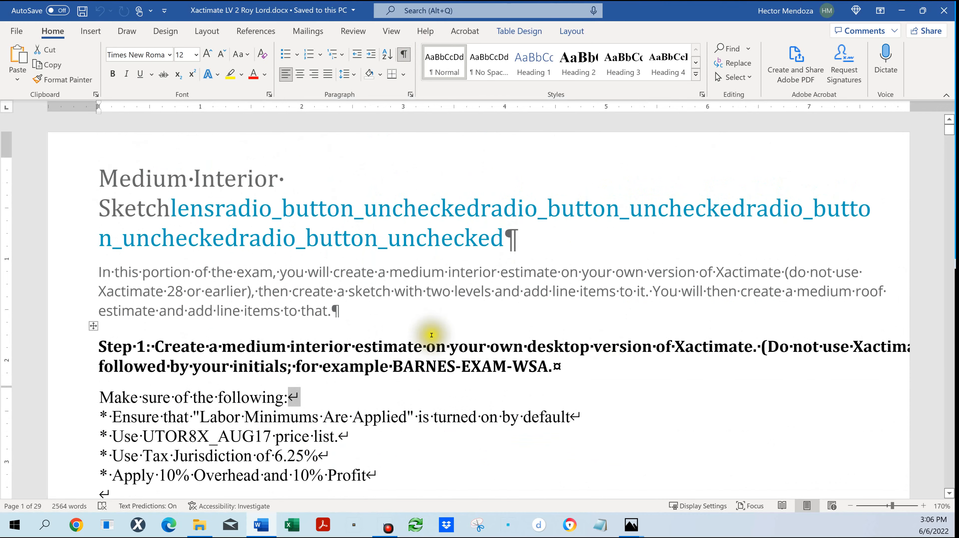
scroll(431, 335, "down", 4)
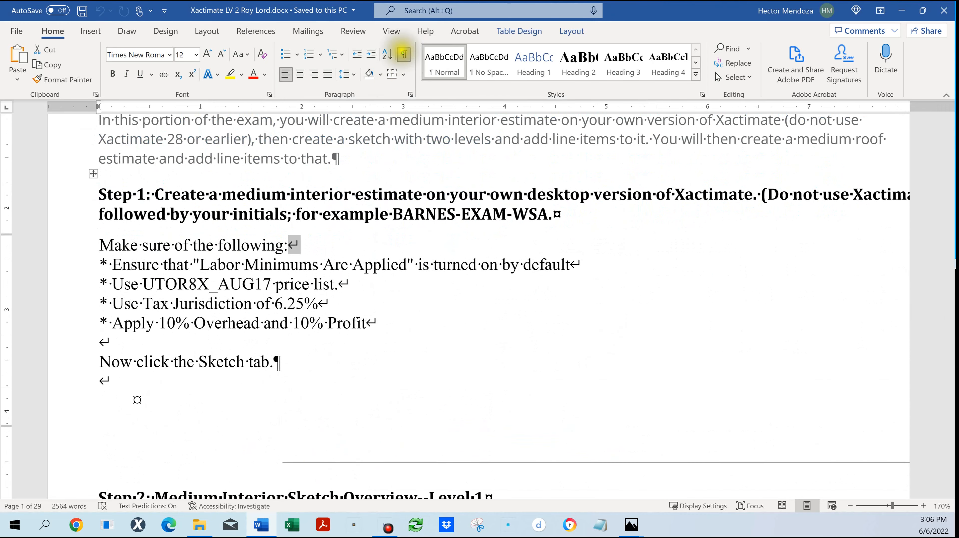
left_click(404, 54)
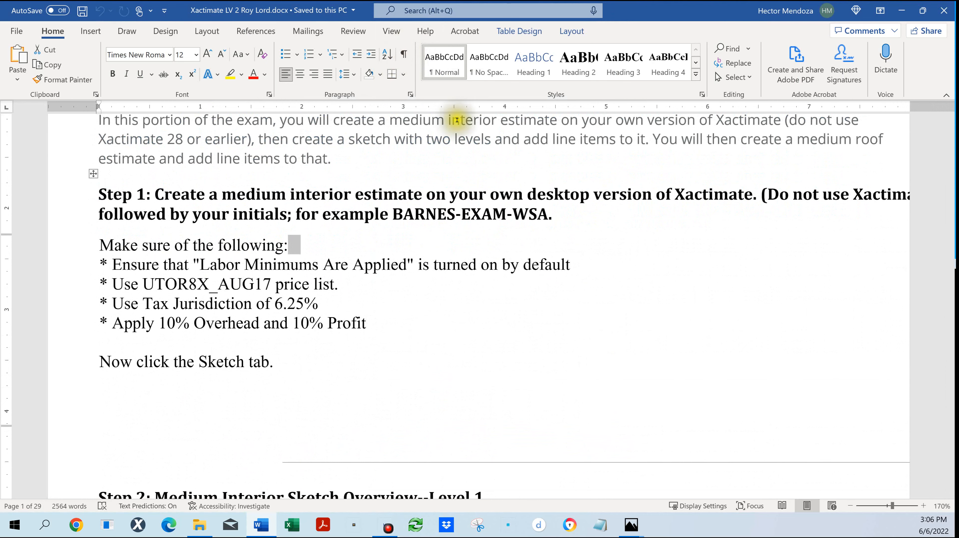
left_click(501, 307)
- Reduce the page to 100% and examine the Step 1 and Step 2 text and the divider line extending past the page edge
scroll(506, 313, "up", 1)
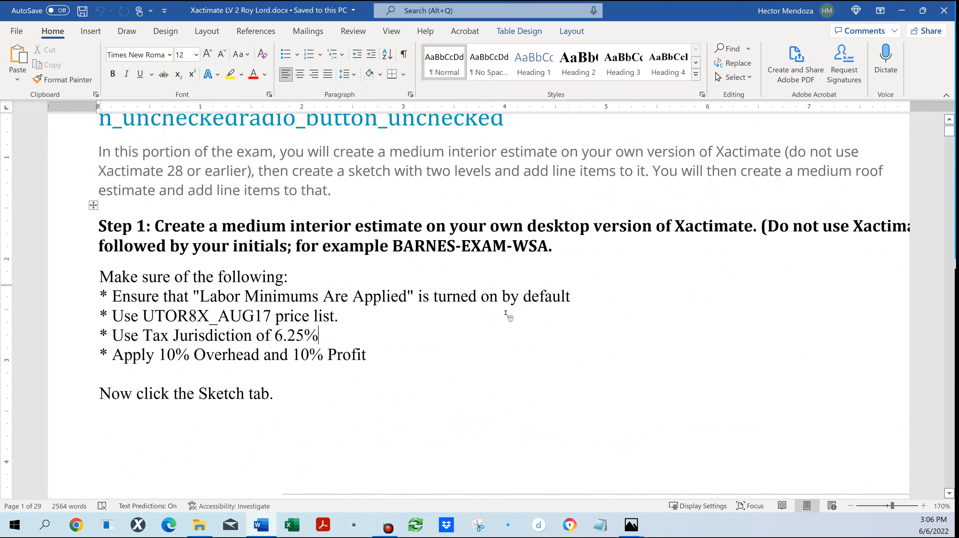
scroll(506, 313, "up", 2)
scroll(505, 310, "down", 1)
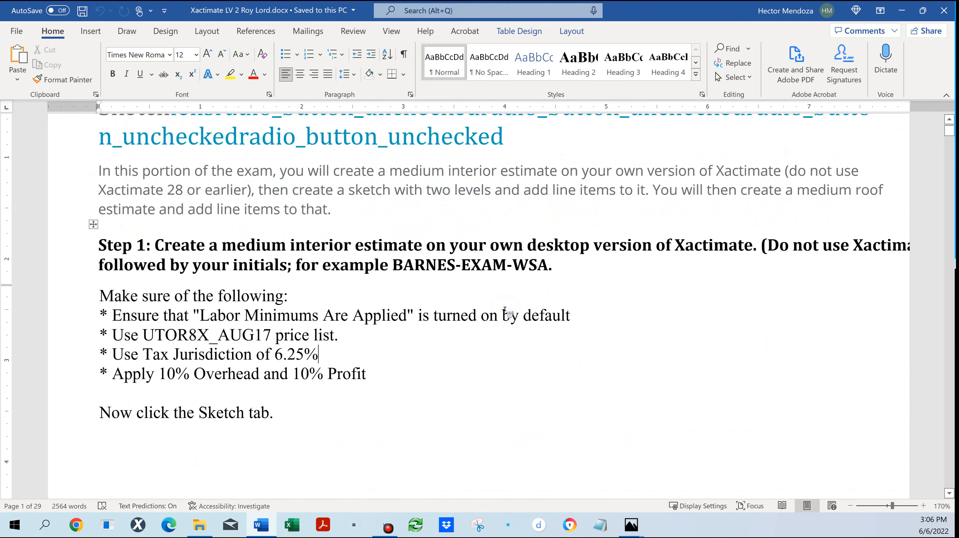
scroll(506, 313, "down", 7)
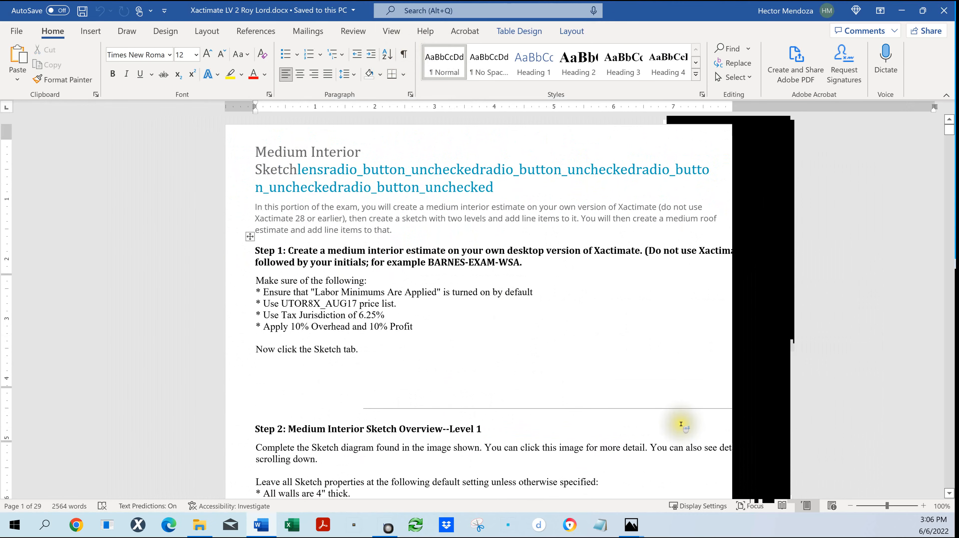
scroll(681, 424, "down", 4)
left_click_drag(651, 299, 805, 308)
left_click(618, 406)
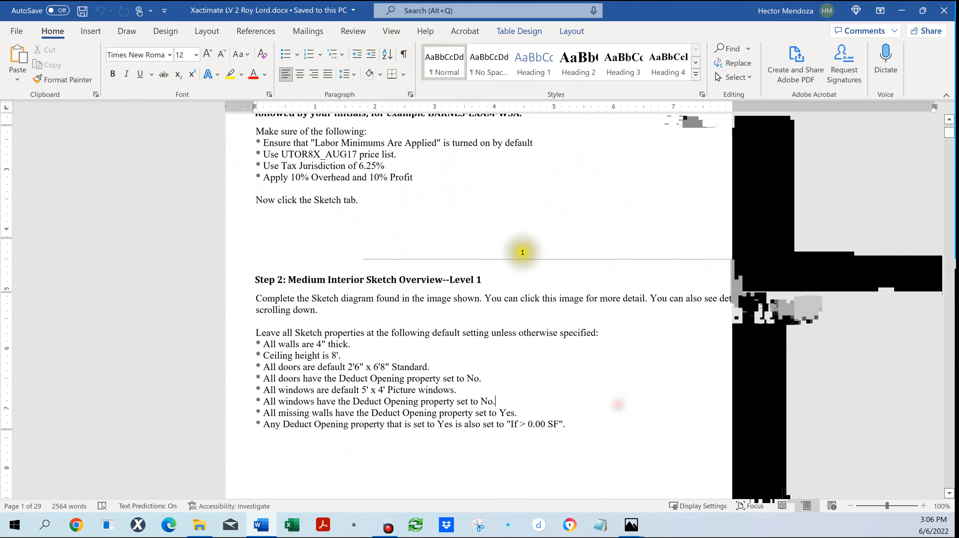
left_click(517, 259)
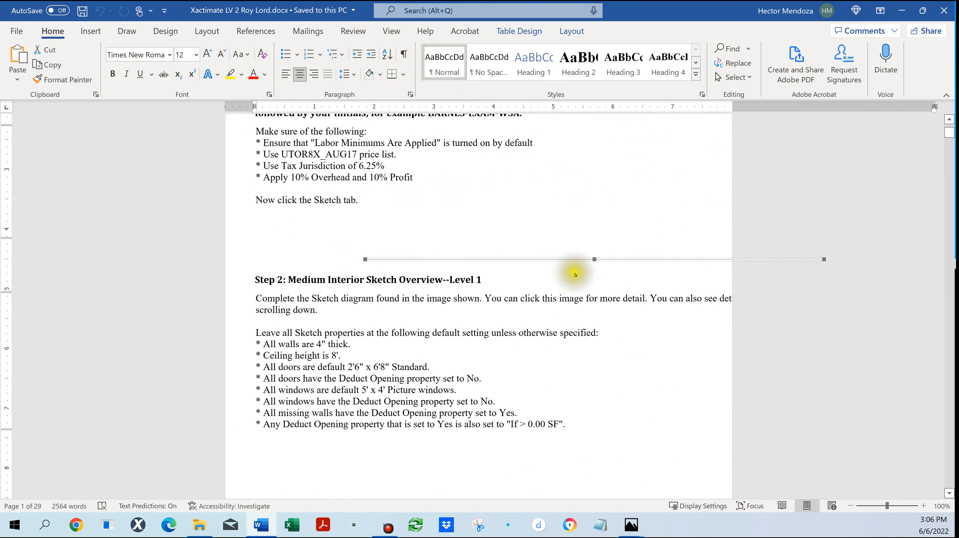
left_click(844, 263)
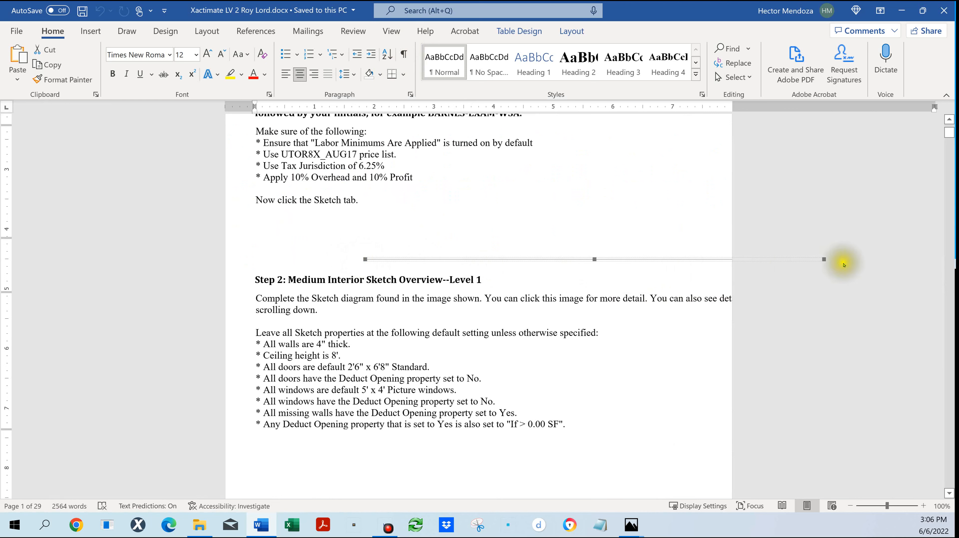
- Review the floor plan and the notes on Sketch dimensions and wall measurements, and return to the document's beginning
scroll(844, 265, "down", 15)
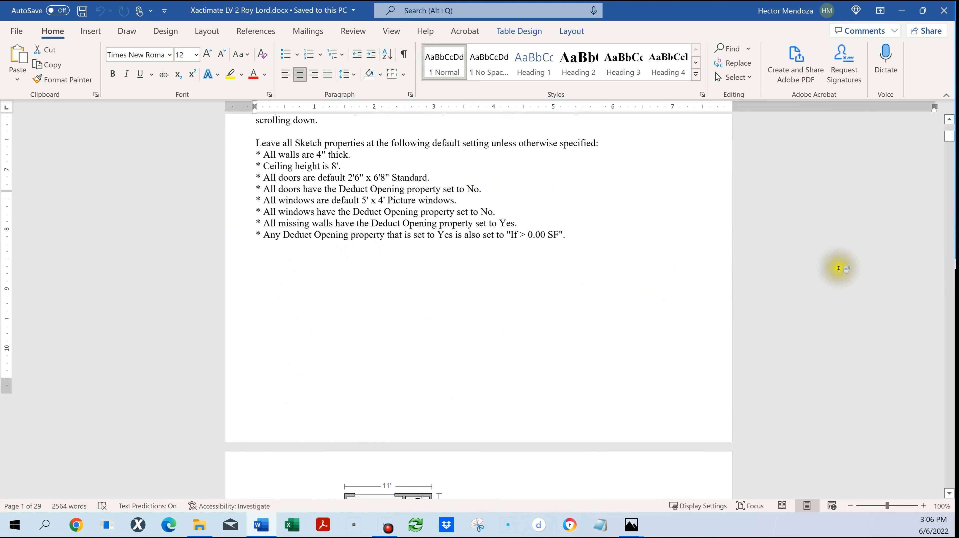
scroll(838, 269, "down", 6)
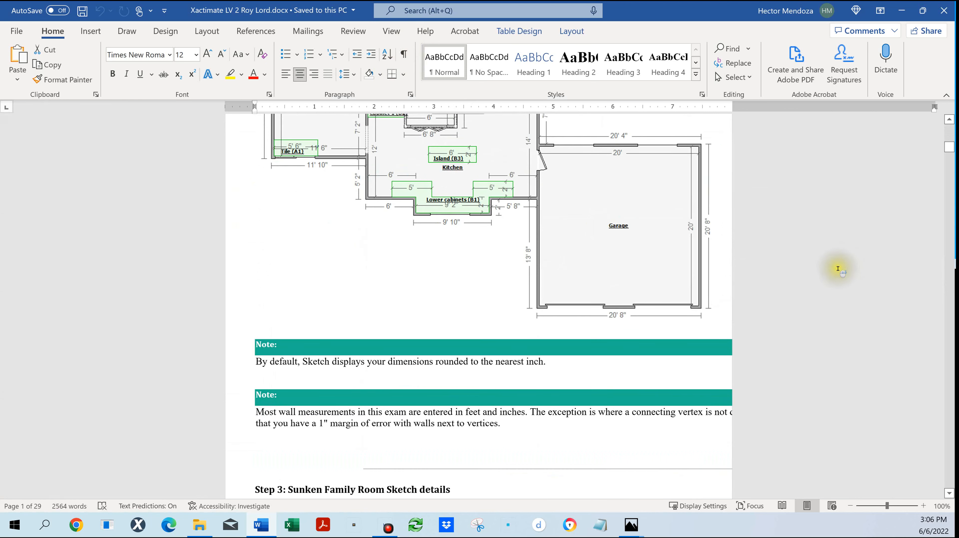
left_click(637, 344)
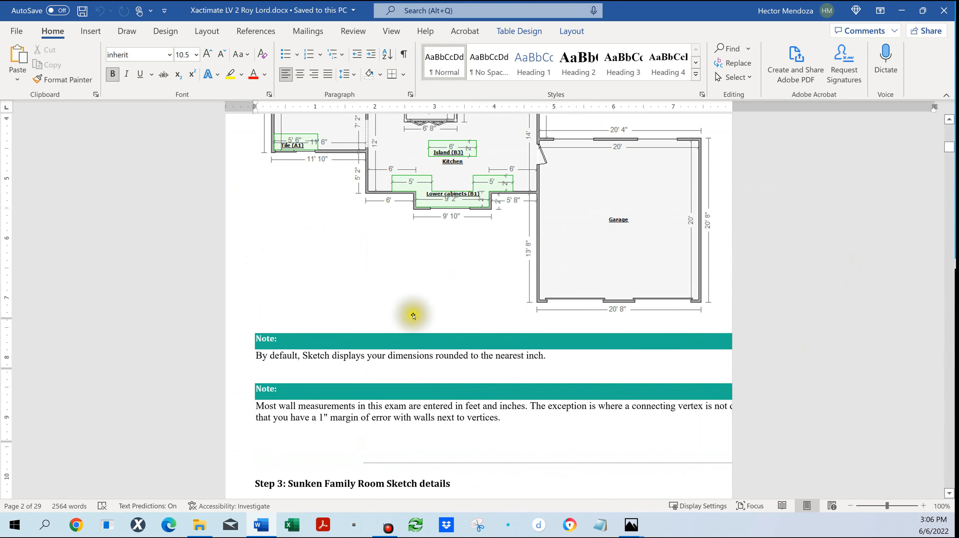
scroll(306, 295, "up", 15)
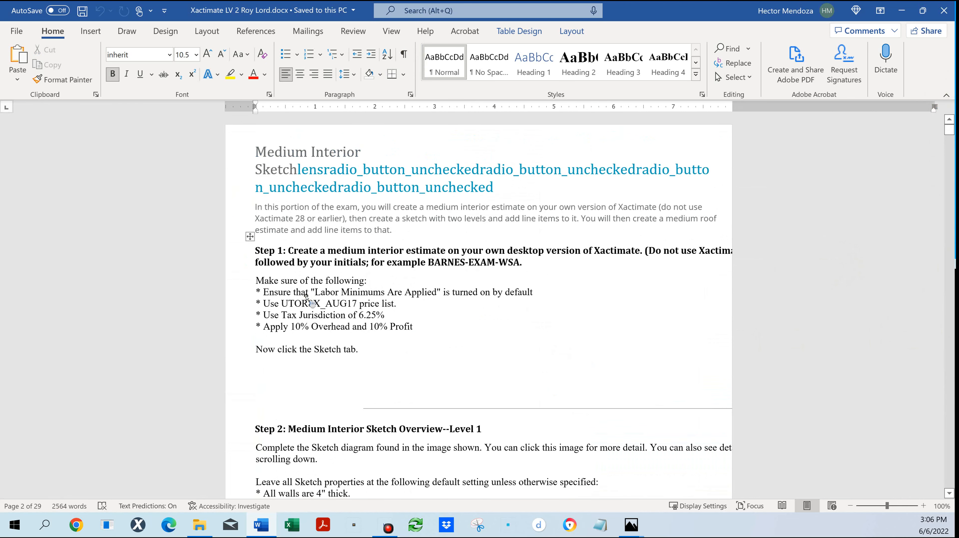
- Inspect the Step 1 heading text running past the page edge after "Do not use"
left_click(791, 234)
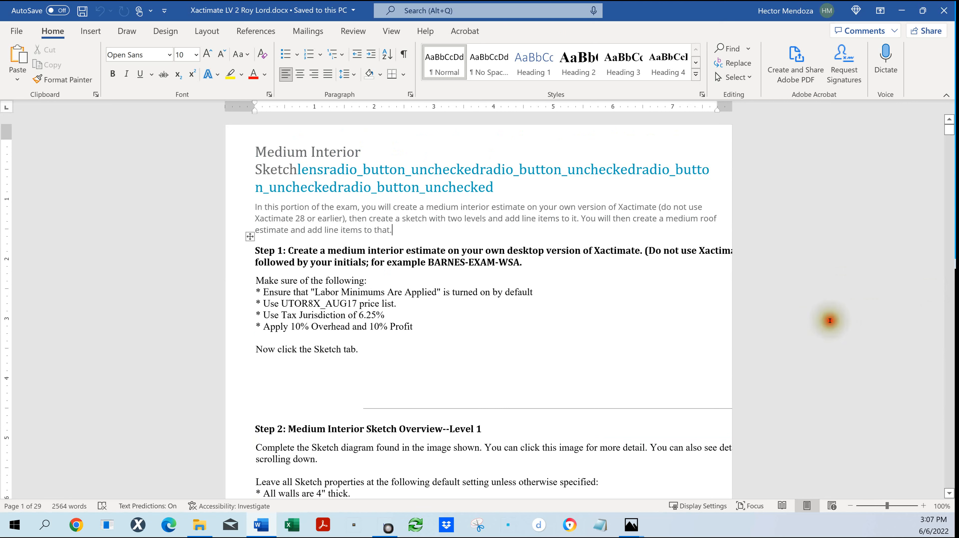
left_click(829, 321)
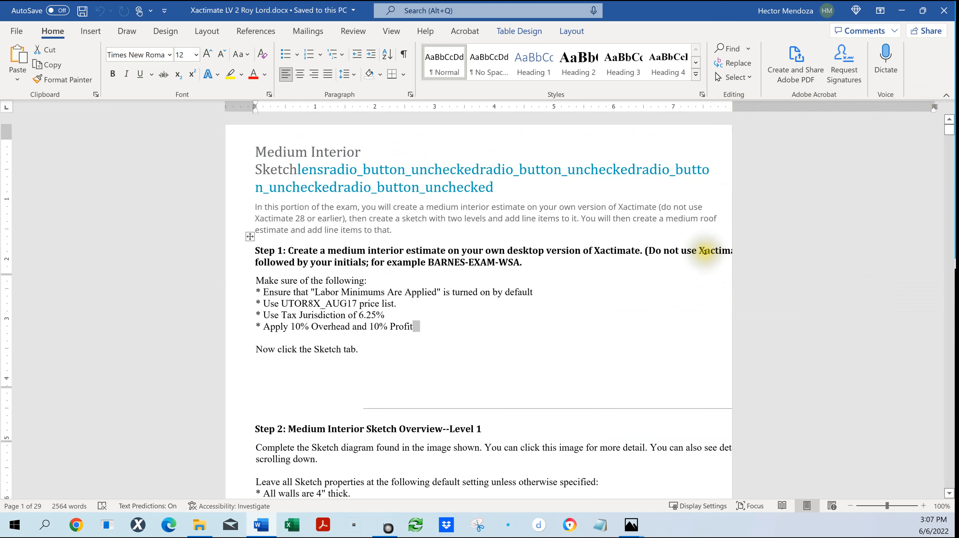
left_click_drag(699, 250, 908, 144)
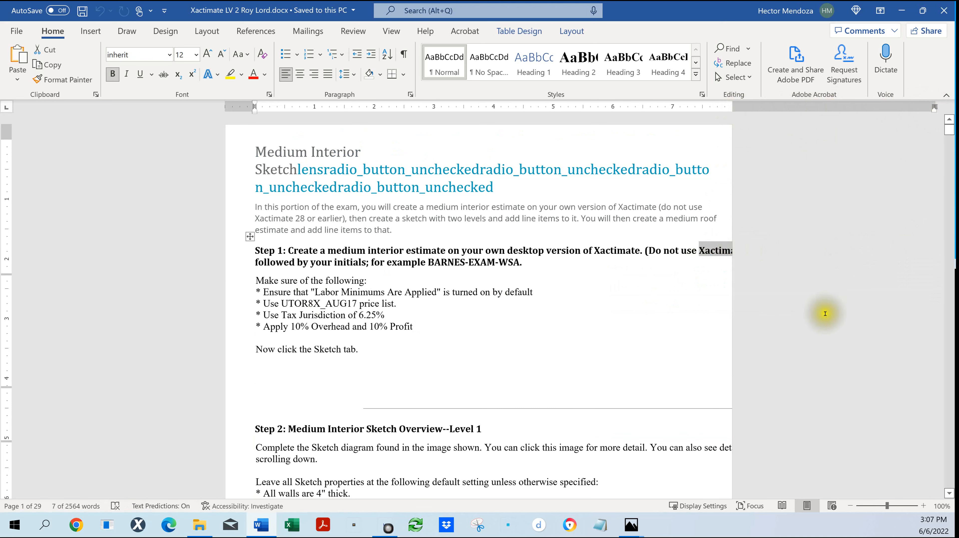
left_click(866, 221)
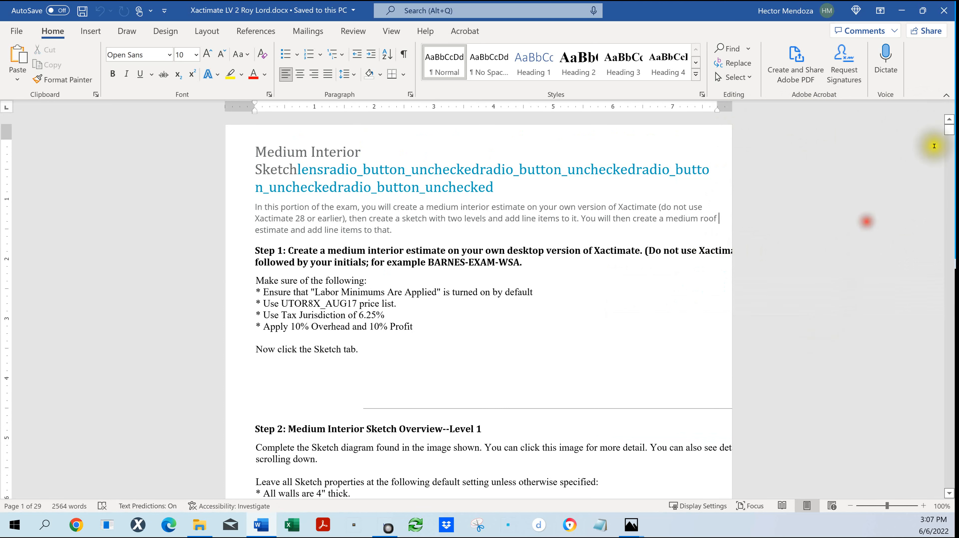
- Set the preferred width of the table holding the Step 1 text to 8 inches
left_click(832, 323)
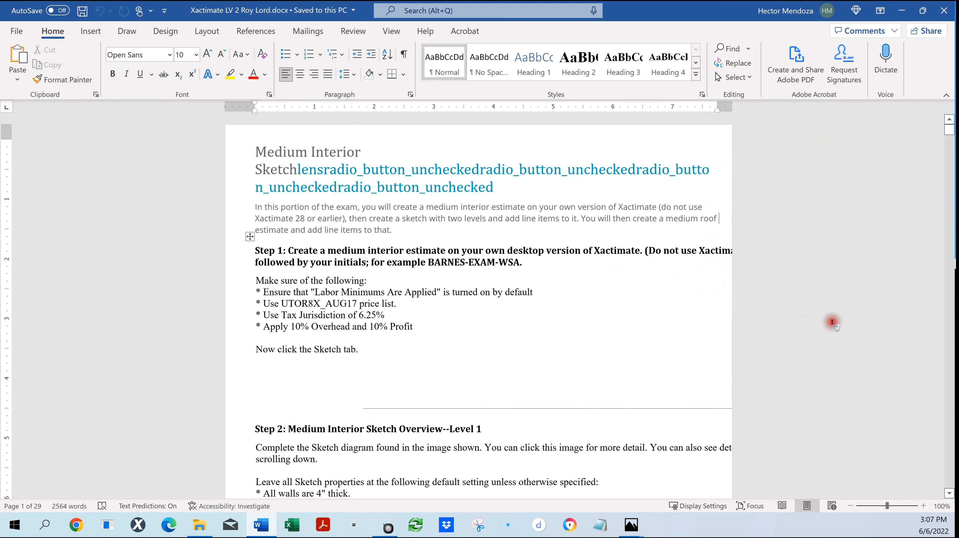
right_click(832, 322)
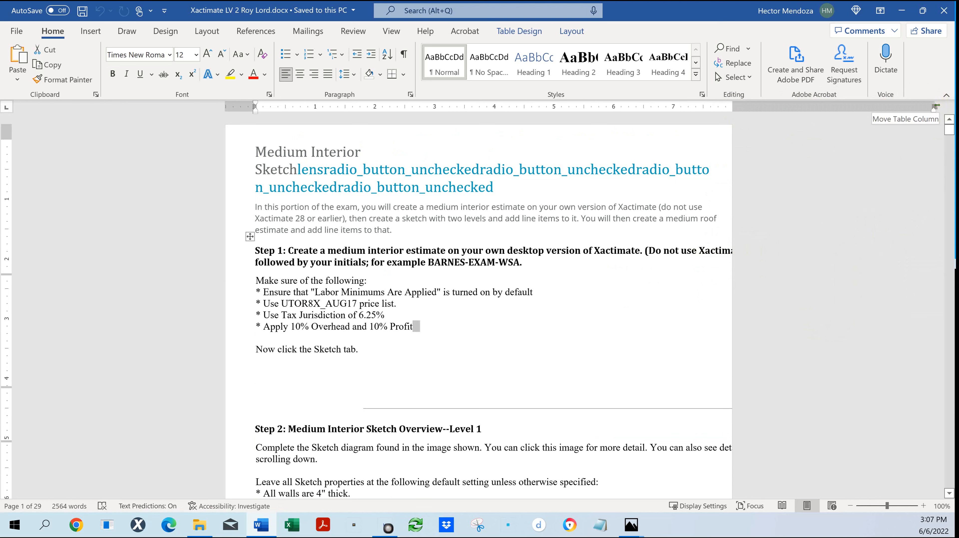
double_click(935, 107)
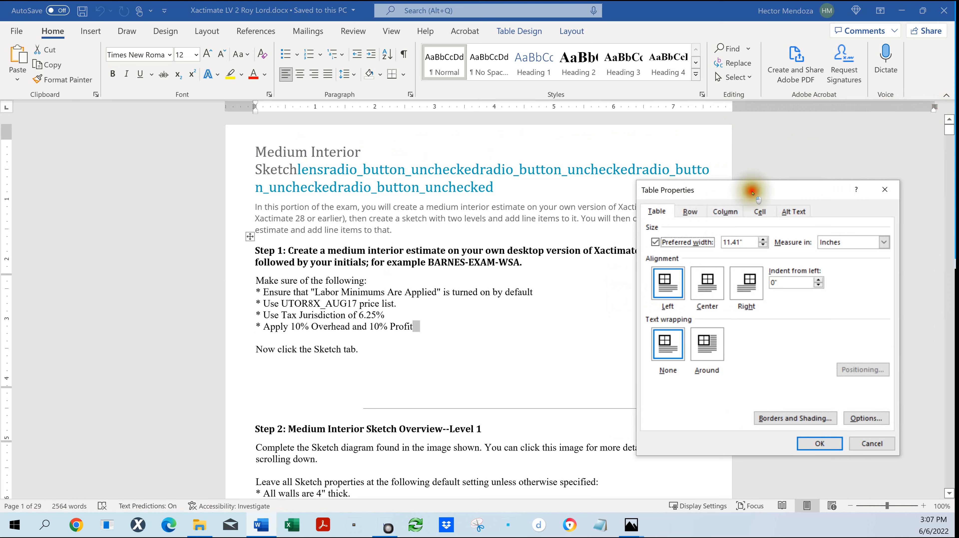
left_click_drag(753, 193, 745, 165)
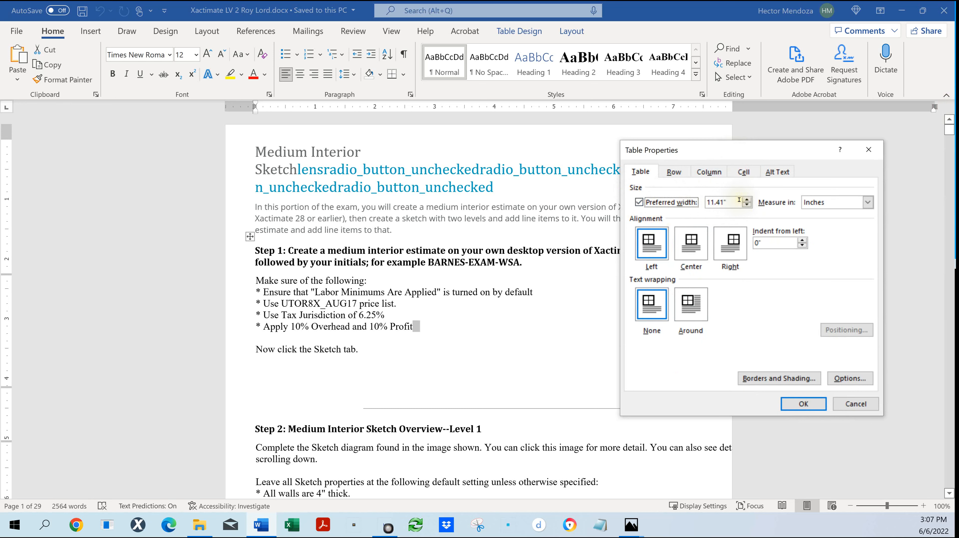
left_click_drag(737, 201, 643, 181)
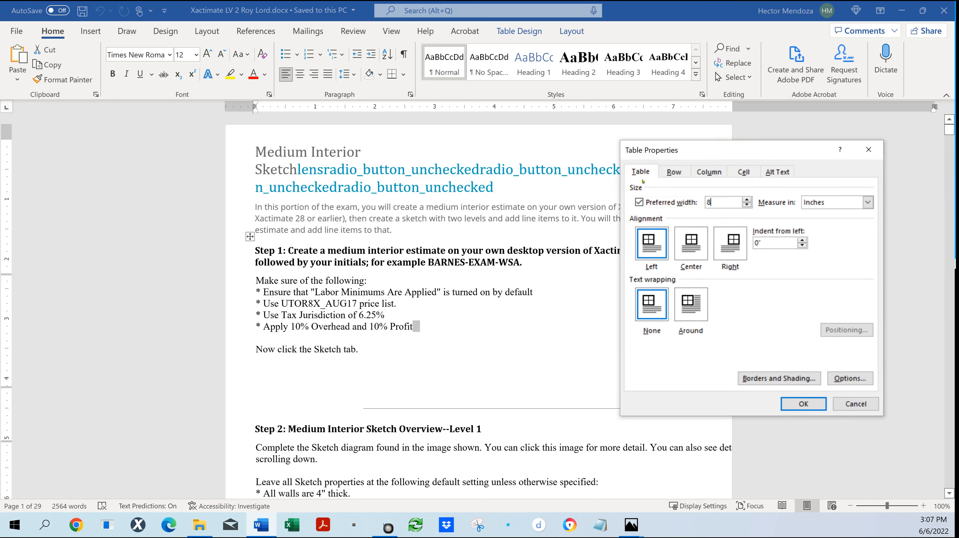
left_click(804, 405)
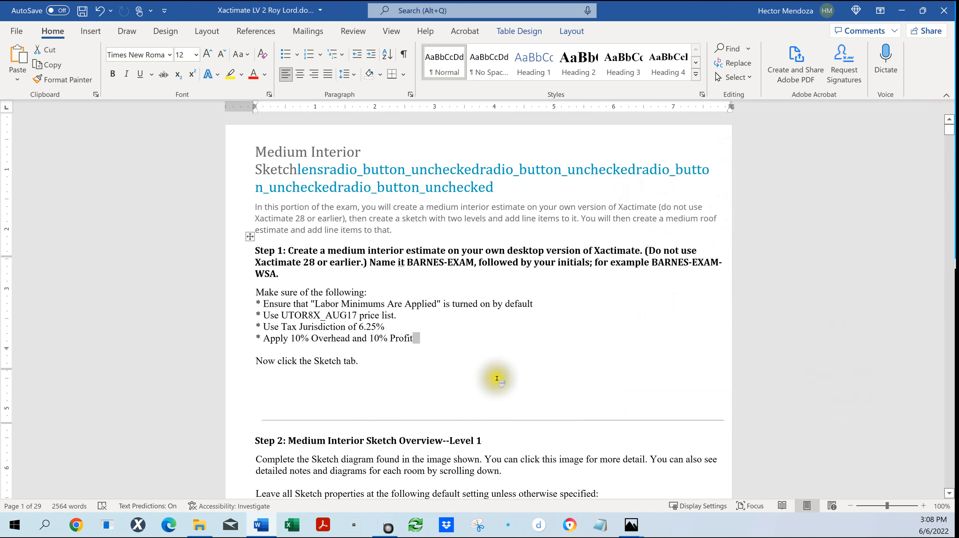
- Check the divider line above Step 2 and the wrapping of the sentence beginning "You can also see"
scroll(496, 378, "down", 3)
left_click(508, 300)
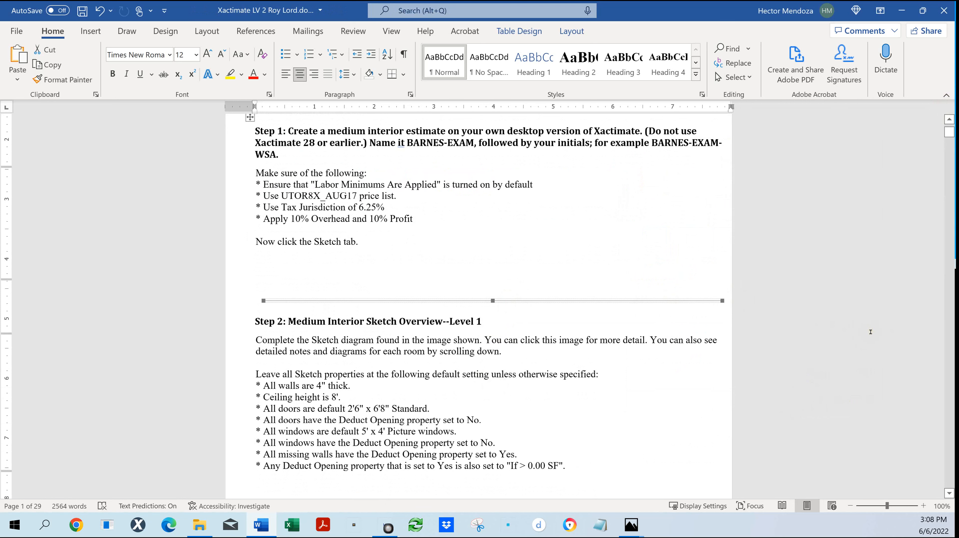
scroll(668, 342, "down", 2)
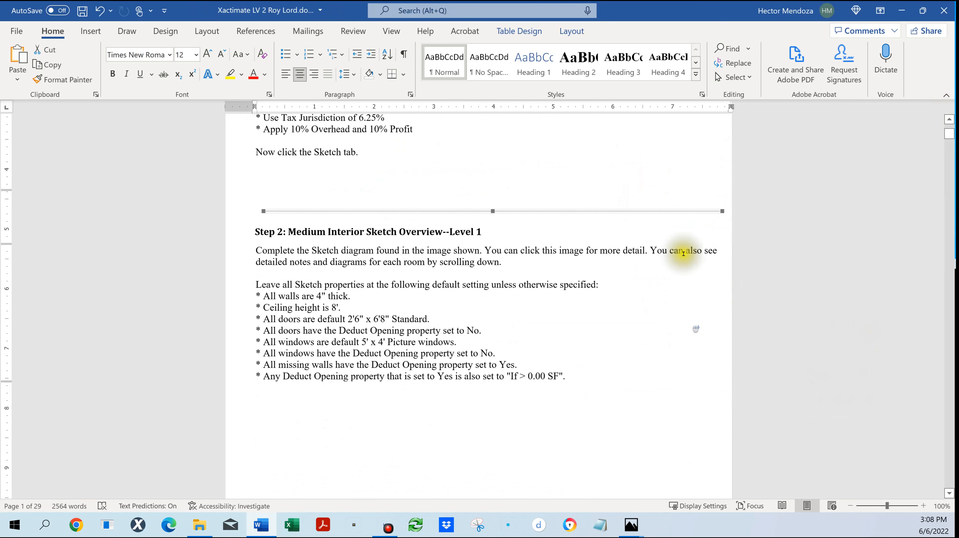
left_click_drag(436, 251, 744, 260)
left_click(656, 251)
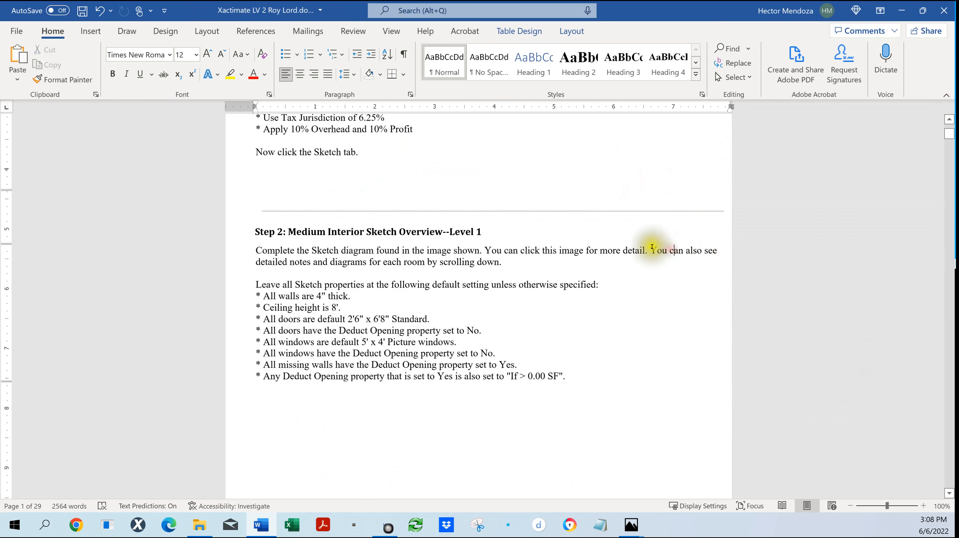
left_click_drag(670, 248, 718, 251)
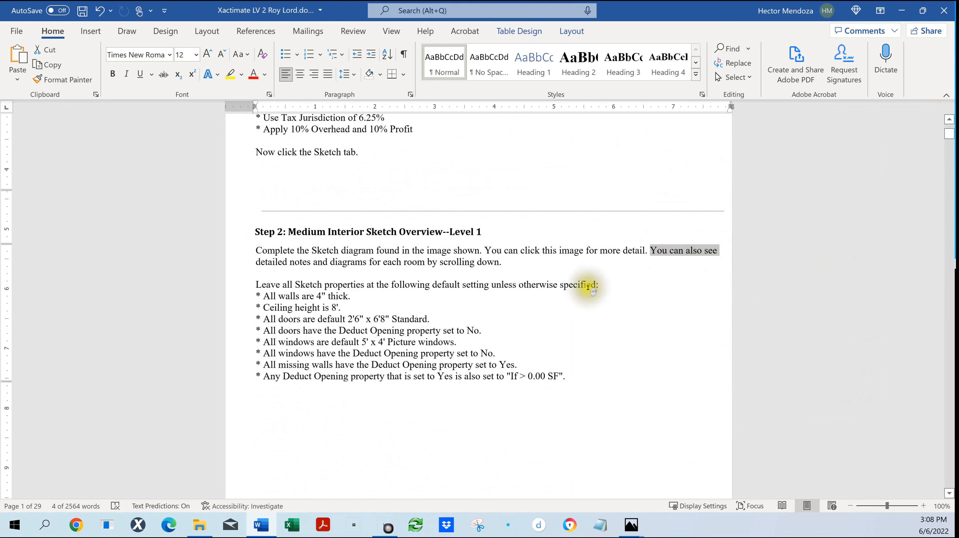
- Review the layout of the floor plan, the two notes and the Step 3 Sunken Family Room details
scroll(631, 287, "down", 7)
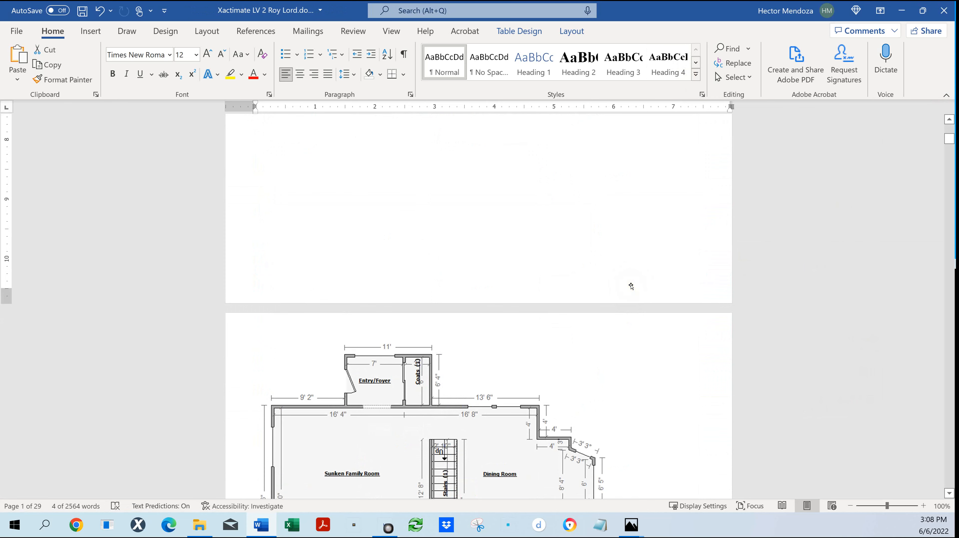
scroll(631, 286, "down", 4)
scroll(642, 285, "down", 5)
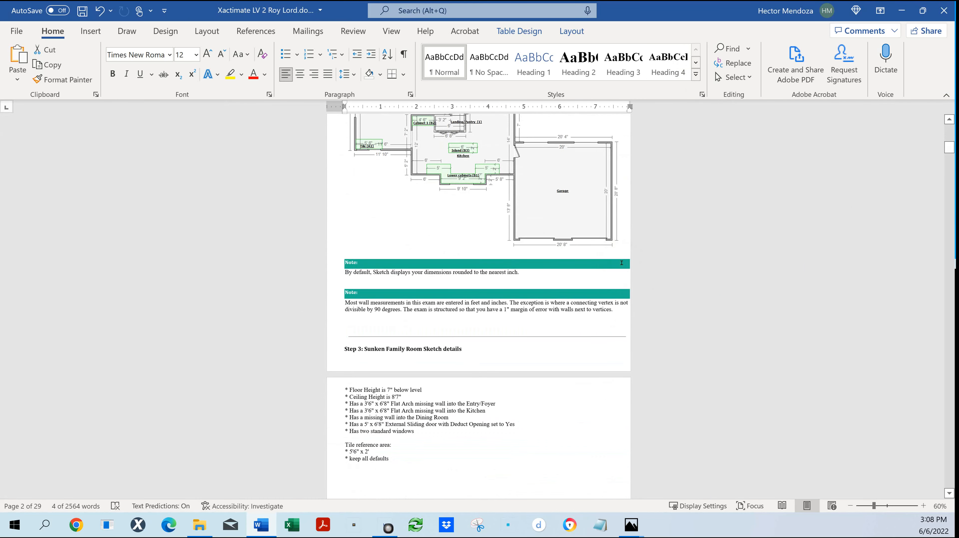
left_click(721, 274)
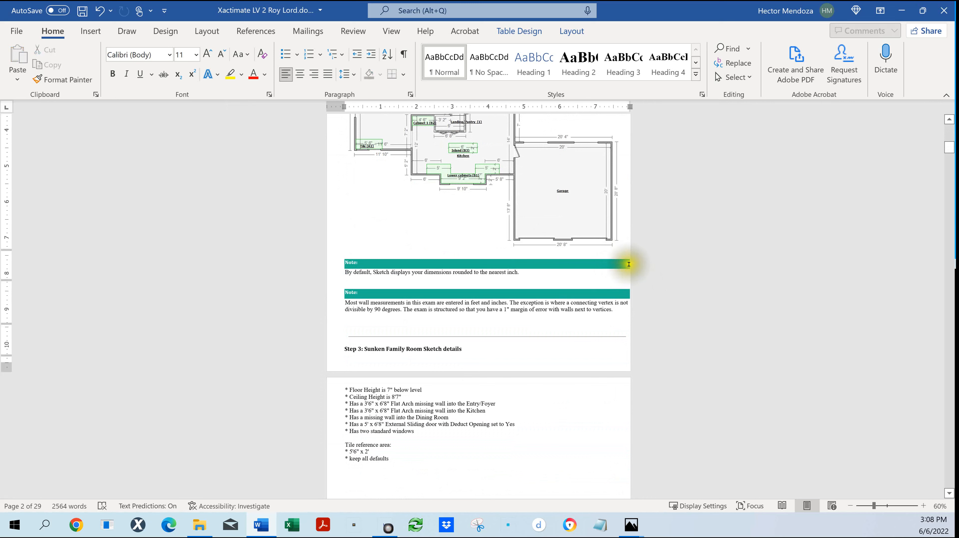
scroll(750, 281, "down", 3)
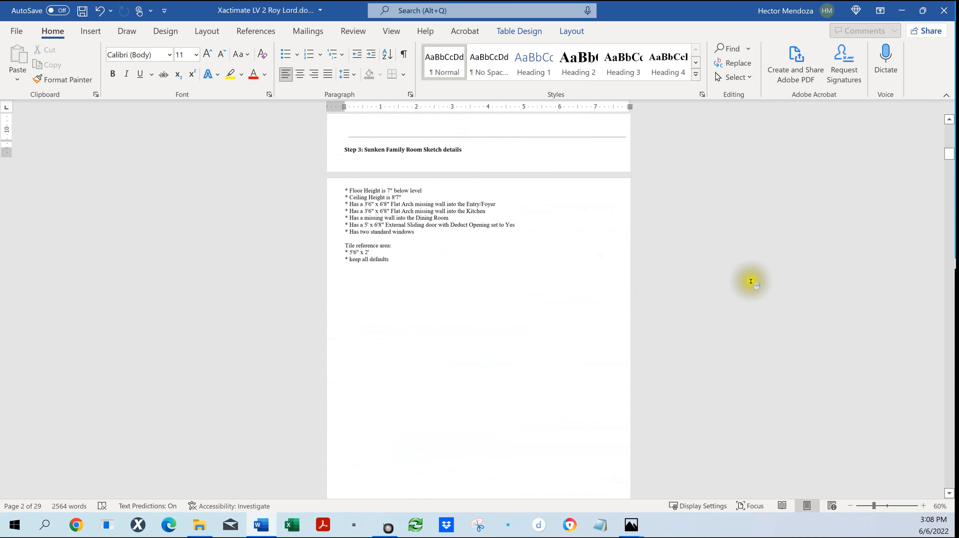
scroll(751, 281, "up", 1)
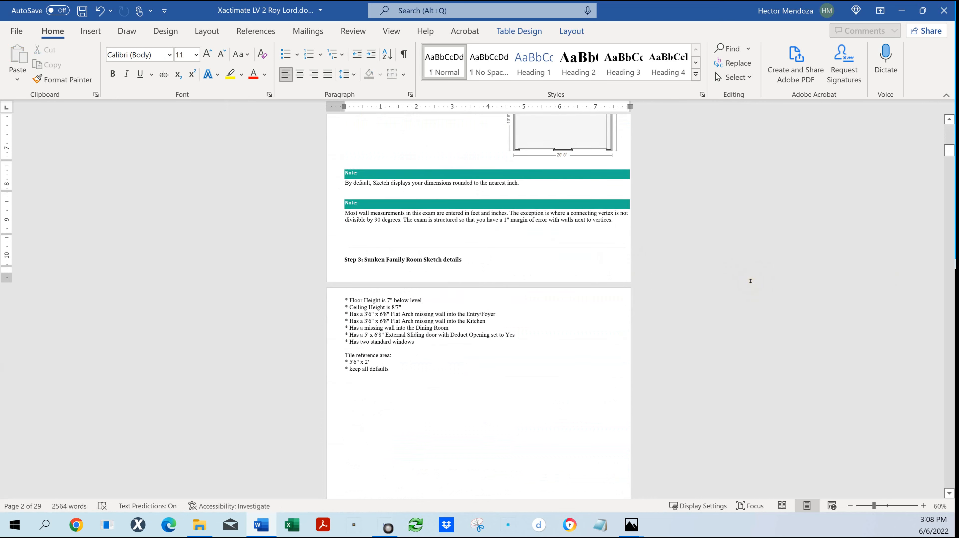
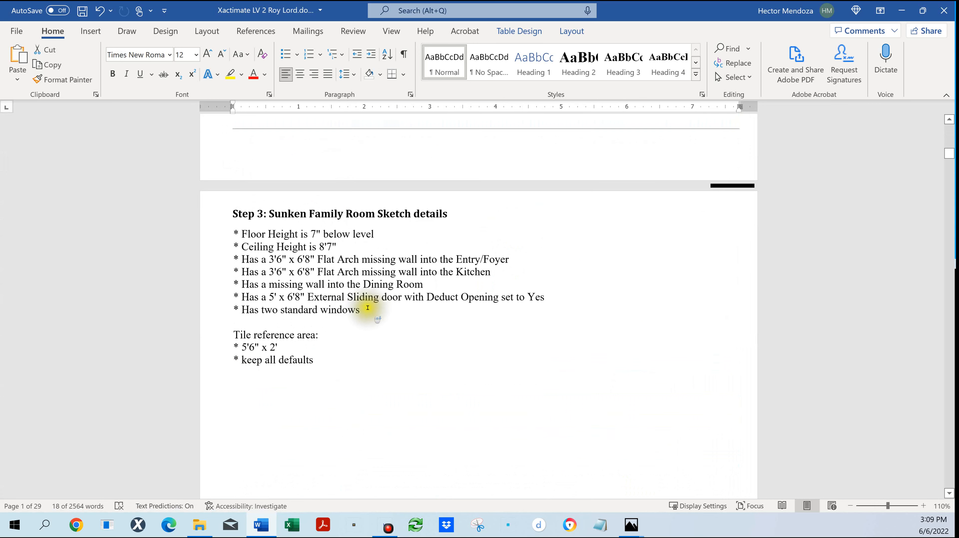
- Select the Sunken Family Room details paragraph under Step 3 to examine its extent, and return to the document's beginning
double_click(345, 285)
left_click(372, 318)
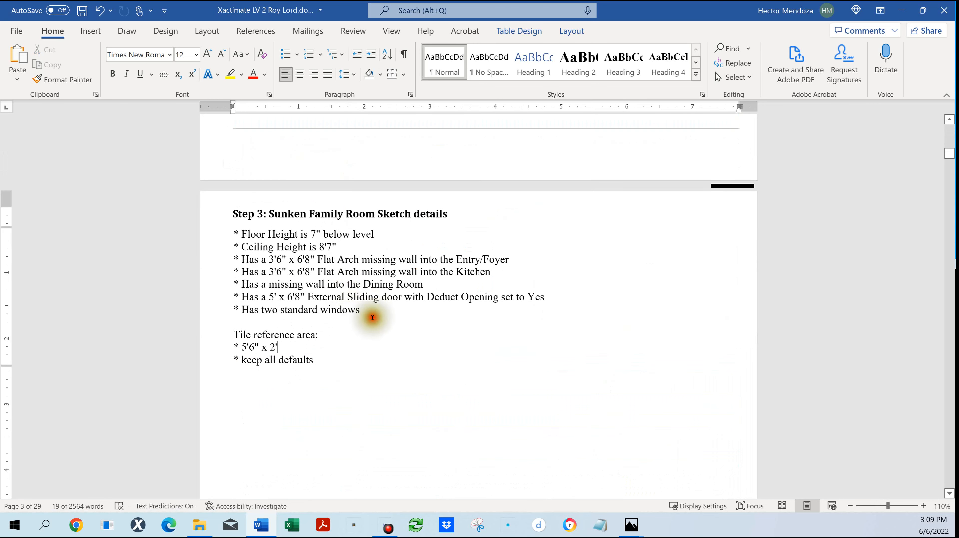
triple_click(324, 265)
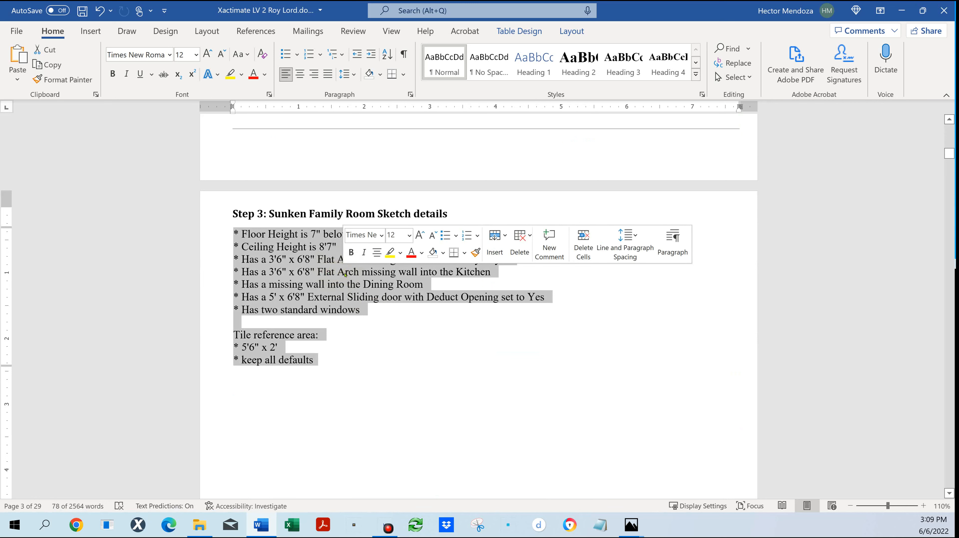
scroll(428, 221, "up", 15)
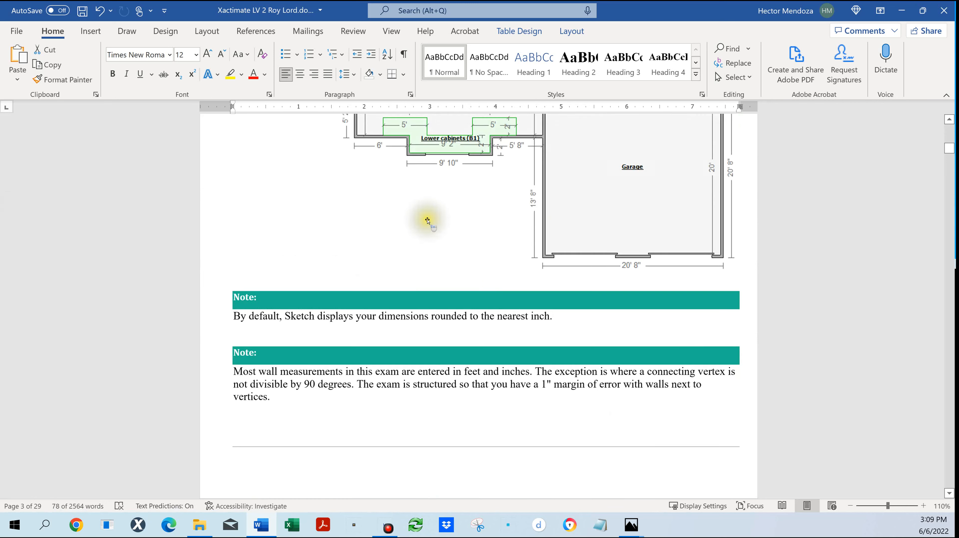
scroll(428, 220, "up", 8)
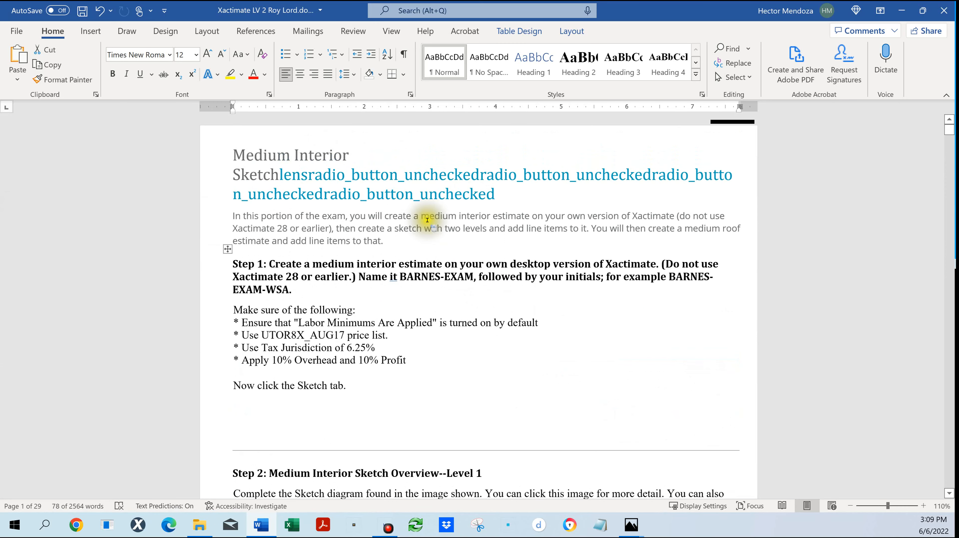
- Show the formatting marks and select the line break after "Use UTOR8X_AUG17 price list."
scroll(422, 311, "down", 3)
scroll(421, 312, "down", 1)
left_click(413, 255)
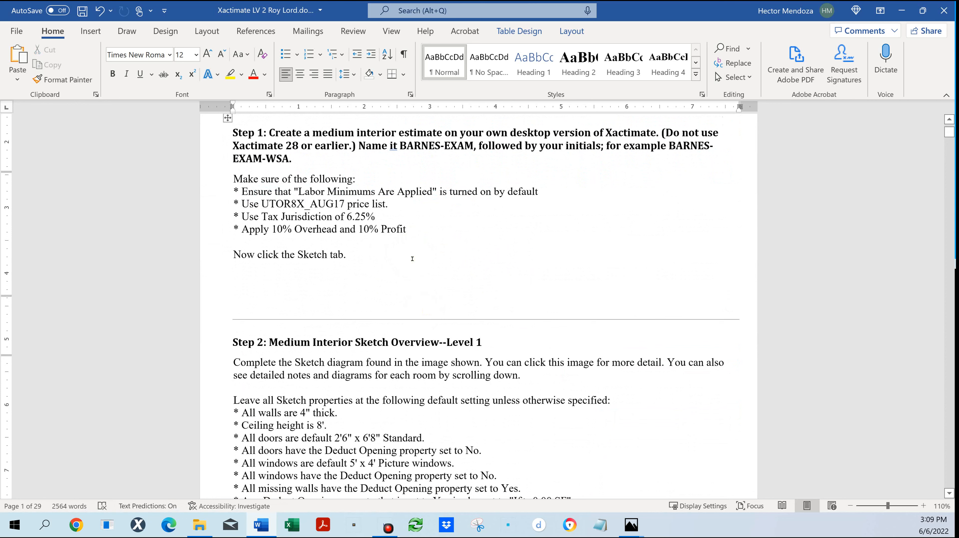
left_click(403, 54)
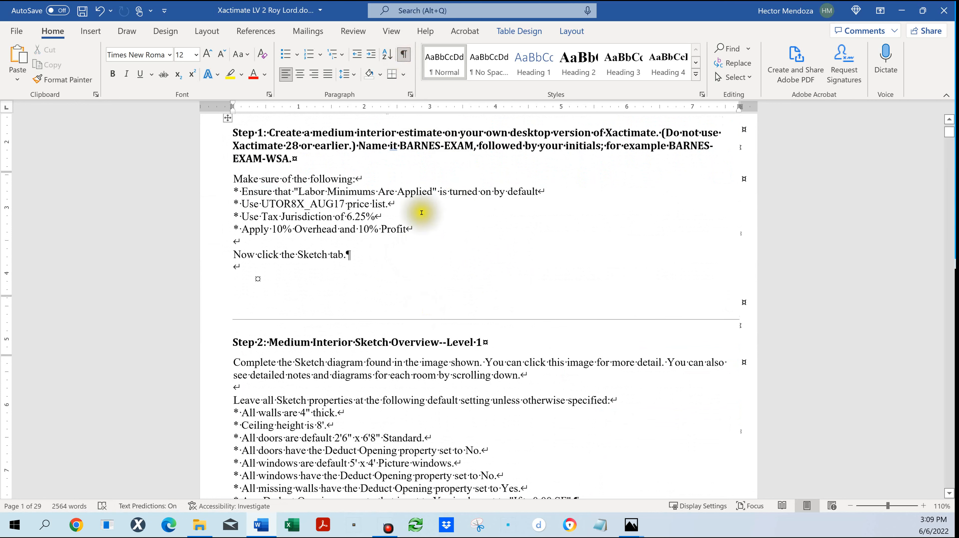
left_click_drag(388, 203, 395, 206)
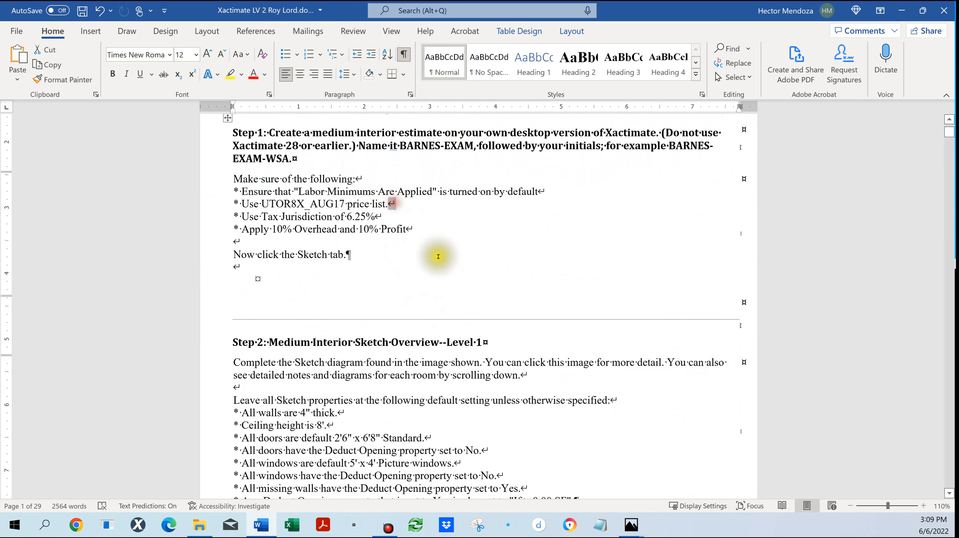
- Examine the Step 1 line breaks up close and inspect the paragraph mark after "Now click the Sketch tab."
scroll(438, 257, "up", 6)
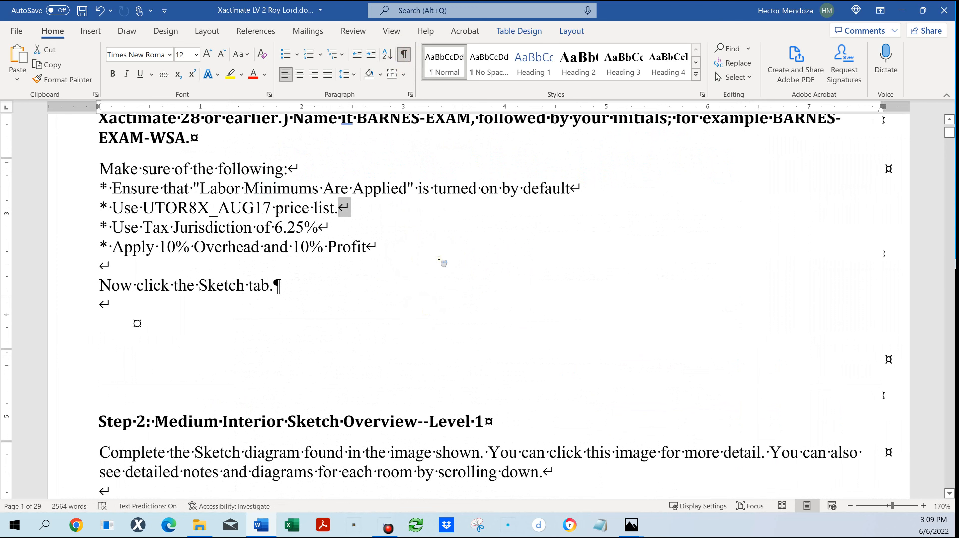
scroll(439, 258, "down", 1)
scroll(439, 258, "down", 4, "ctrl")
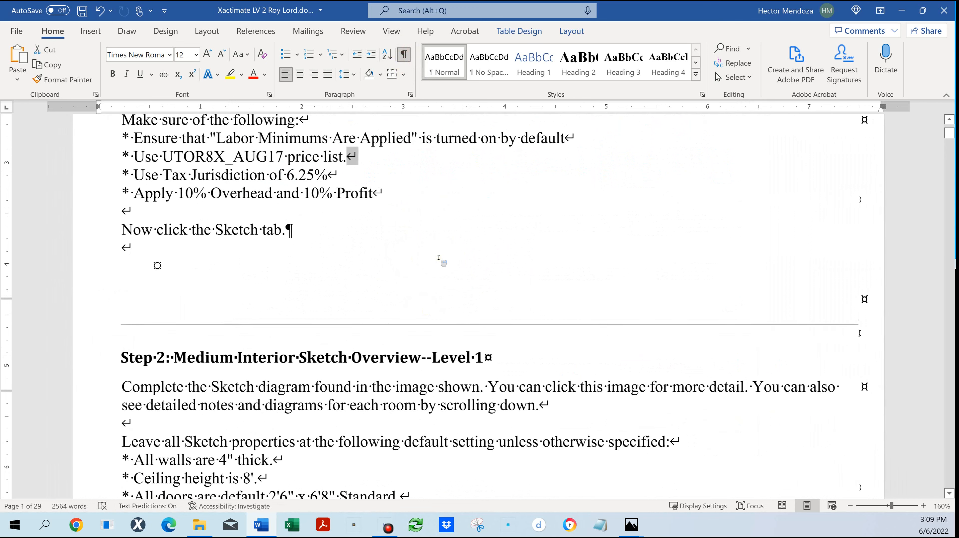
scroll(439, 258, "up", 5)
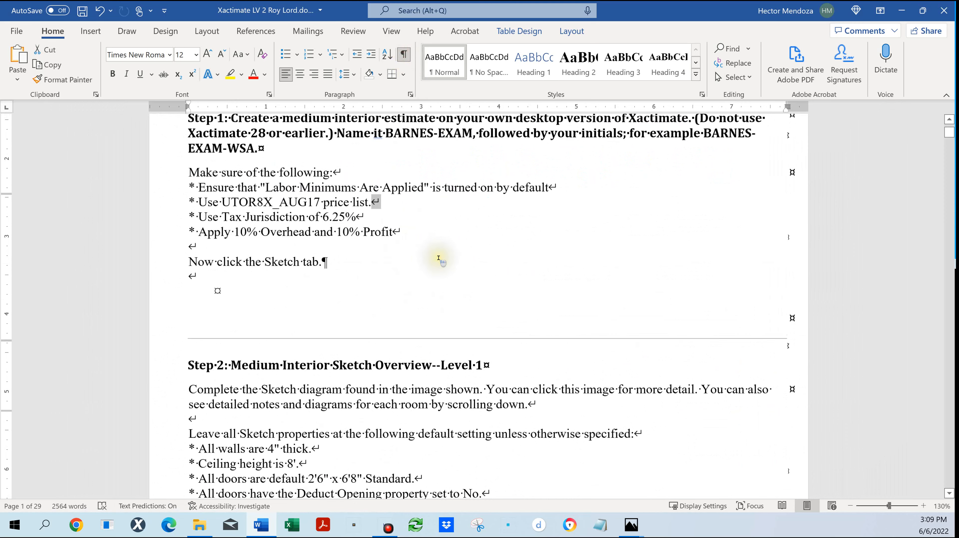
scroll(332, 225, "down", 4)
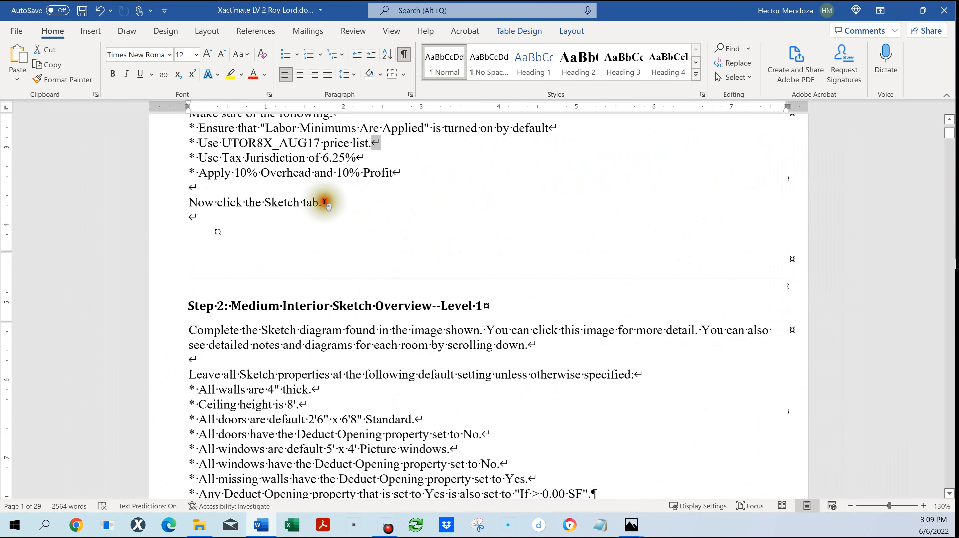
left_click(337, 204)
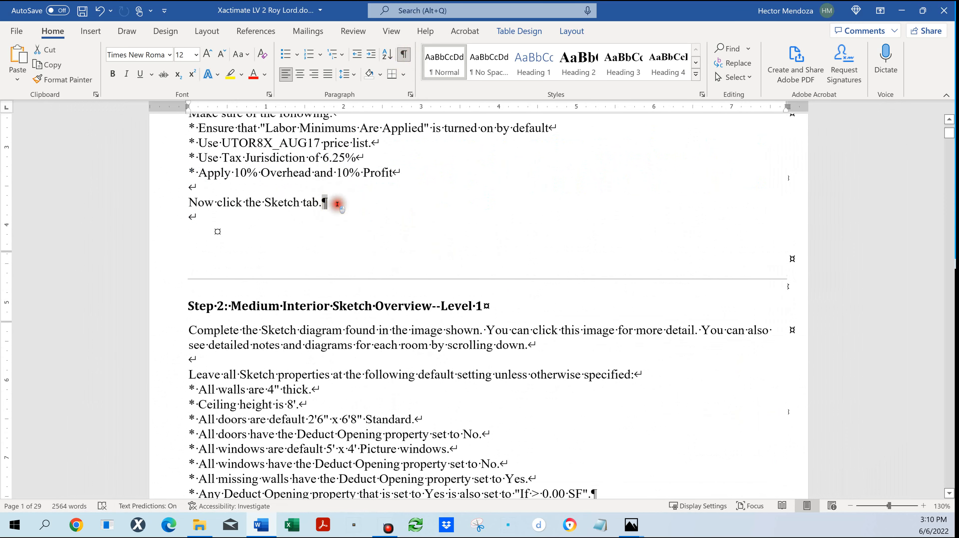
- Compare the line break after "Make sure of the following:" with the paragraph mark ending the Step 1 instructions
scroll(405, 249, "up", 5)
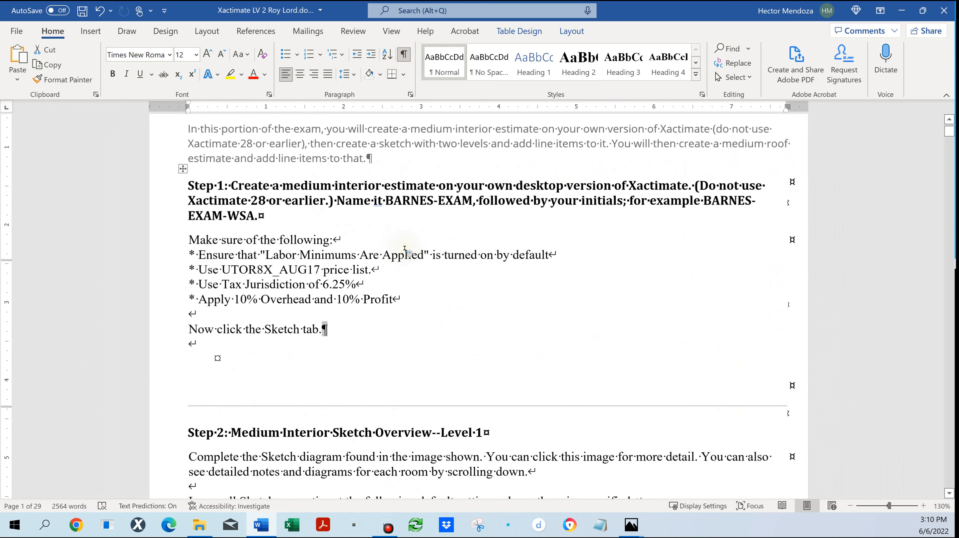
scroll(405, 250, "down", 3)
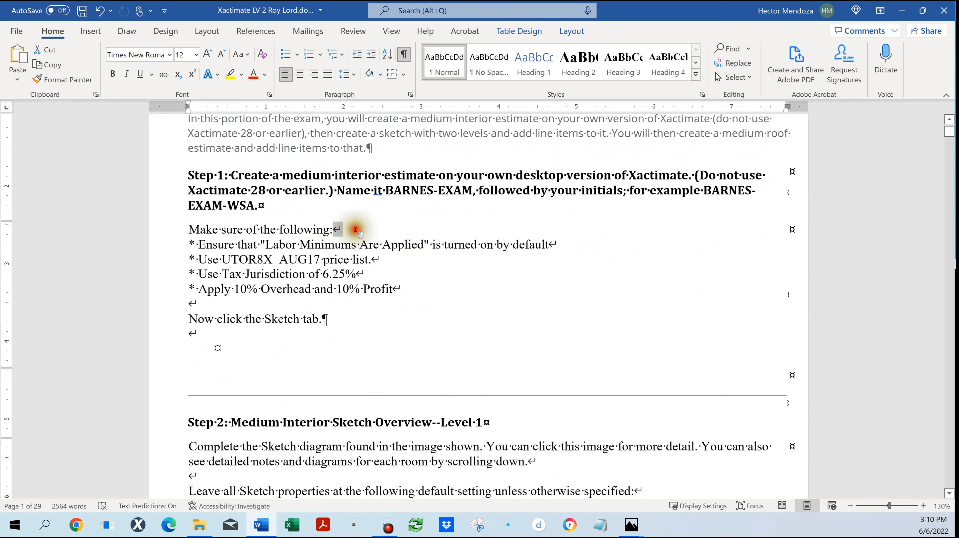
left_click(343, 319)
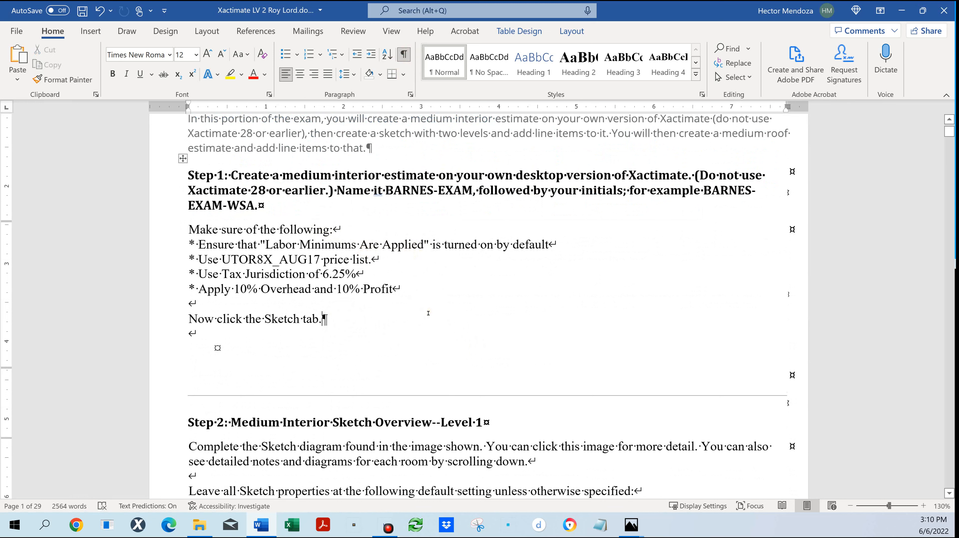
- Open Find and Replace with the extended options and set the search term to a manual line break (^l)
key("ctrl+h")
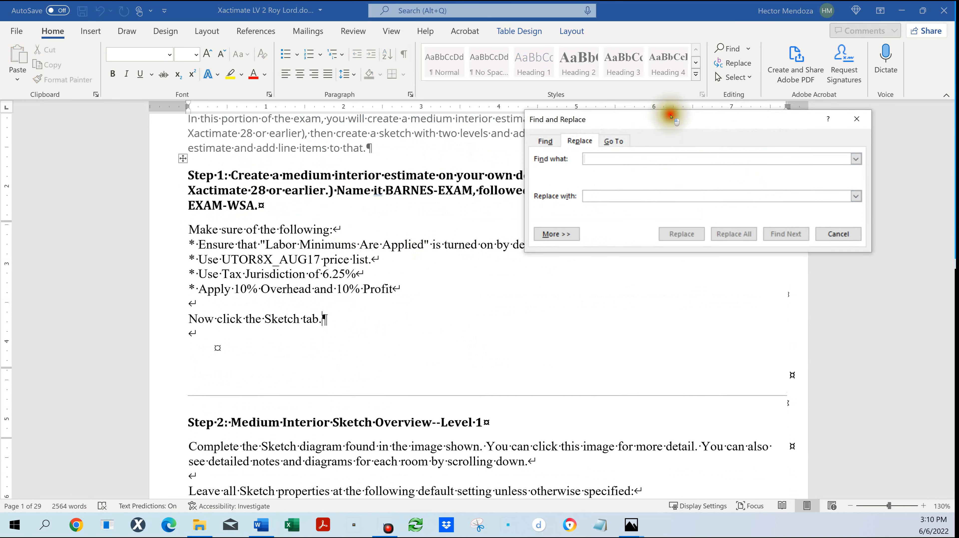
left_click_drag(671, 118, 523, 131)
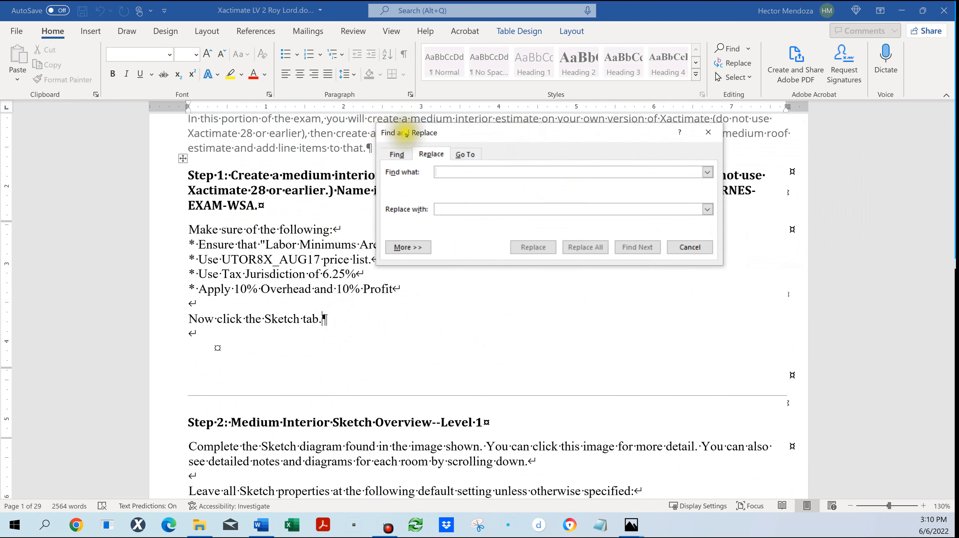
left_click(394, 288)
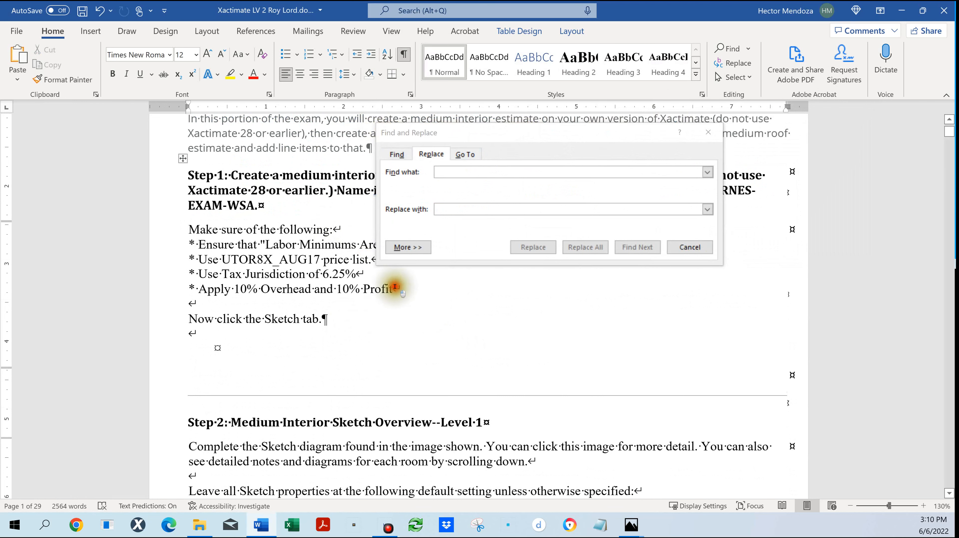
left_click_drag(394, 288, 401, 289)
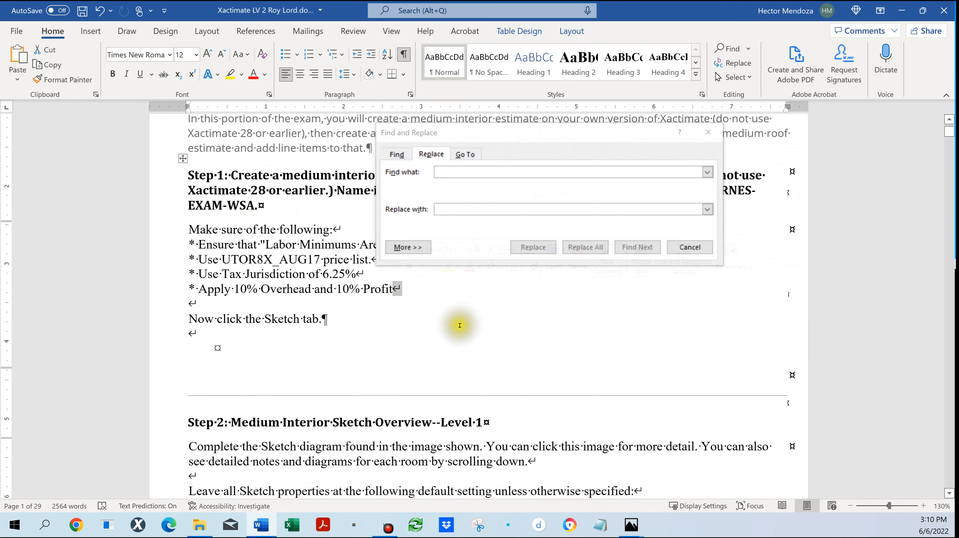
left_click(471, 244)
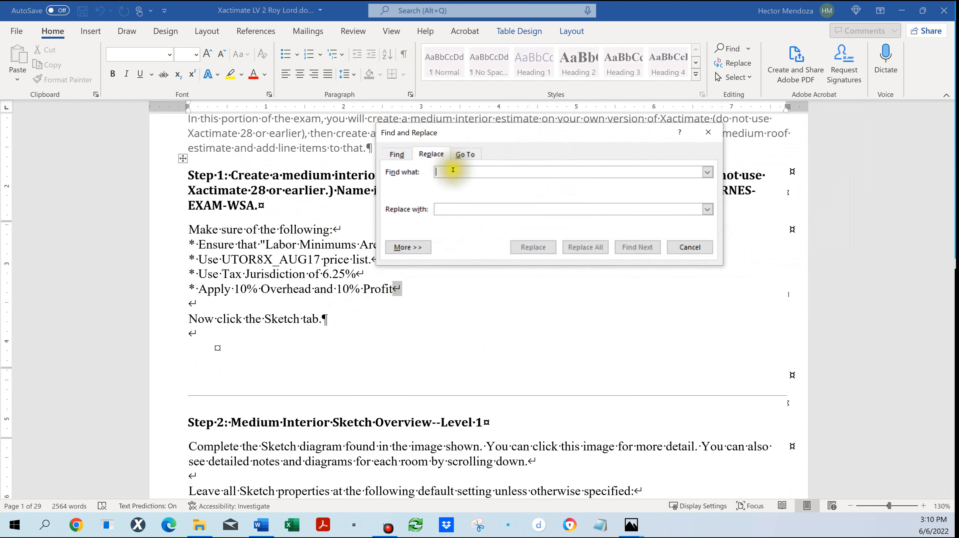
left_click(422, 246)
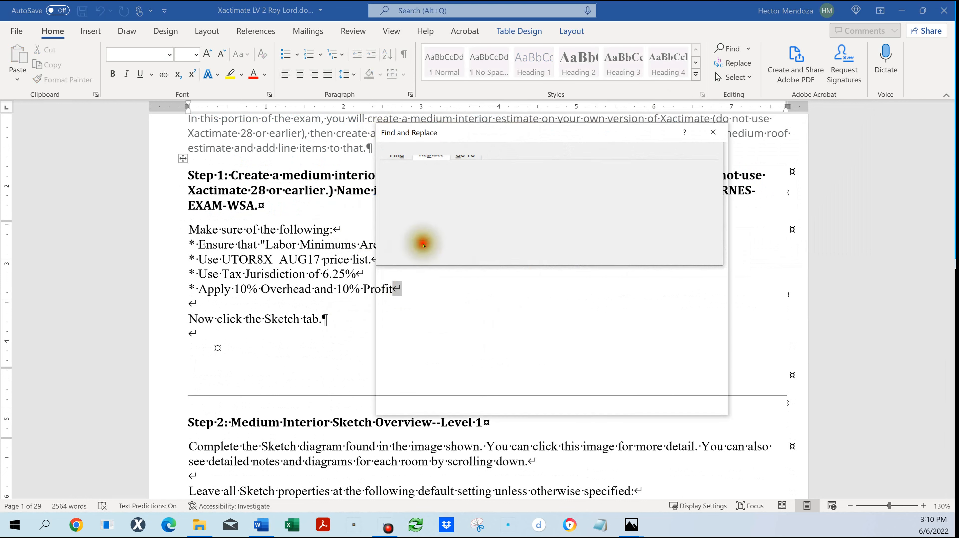
left_click(471, 393)
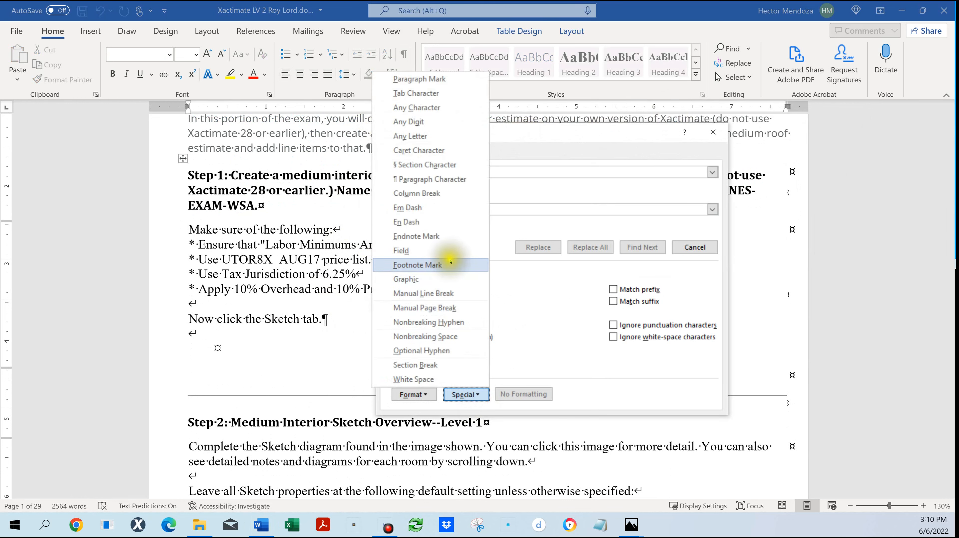
left_click(437, 295)
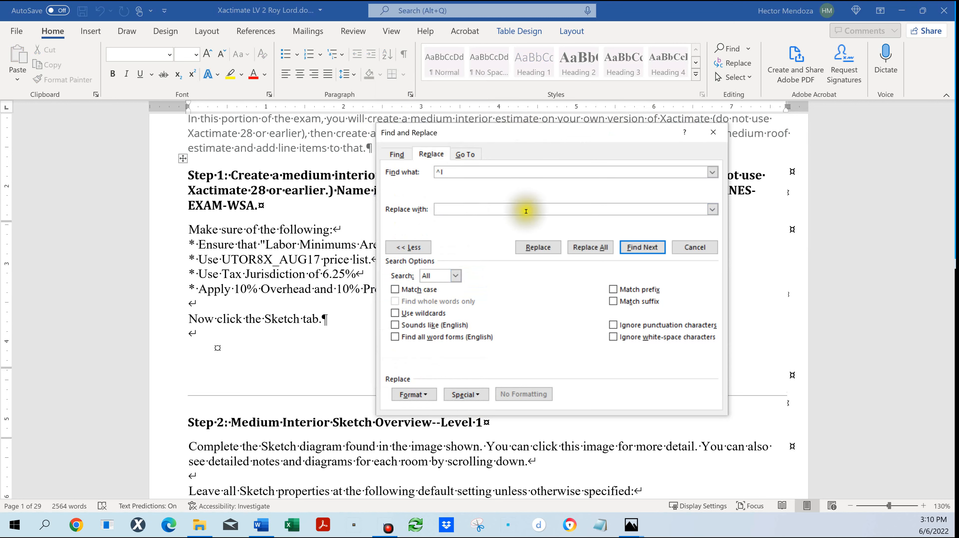
- Set the replacement term to a paragraph mark (^p)
left_click(490, 210)
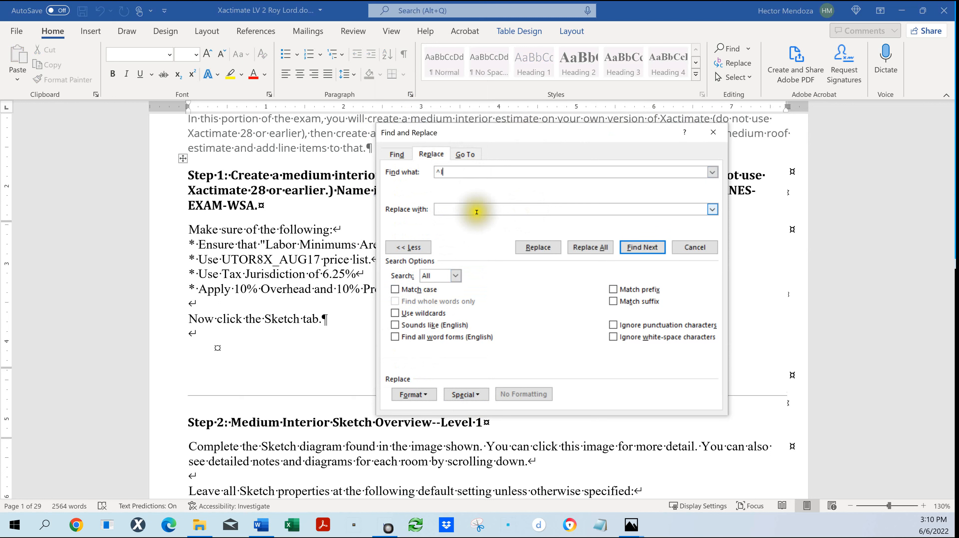
left_click(451, 211)
left_click(479, 394)
left_click(428, 180)
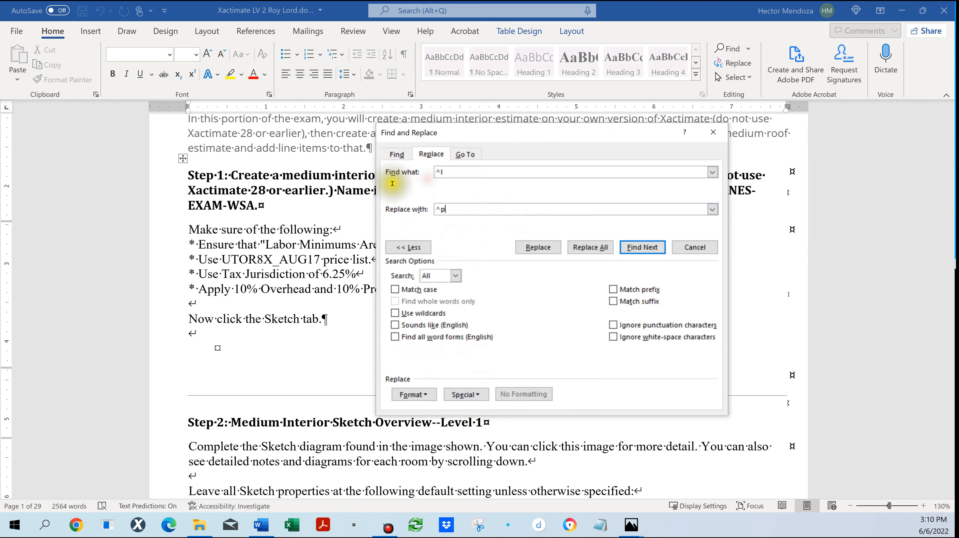
- Replace all manual line breaks in the document with paragraph marks and close Find and Replace
left_click(599, 251)
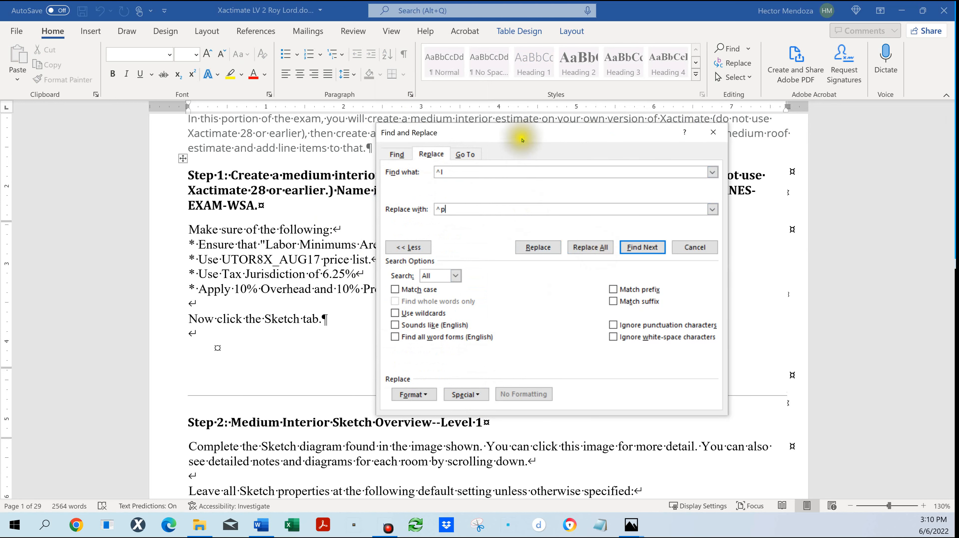
left_click_drag(520, 135, 608, 146)
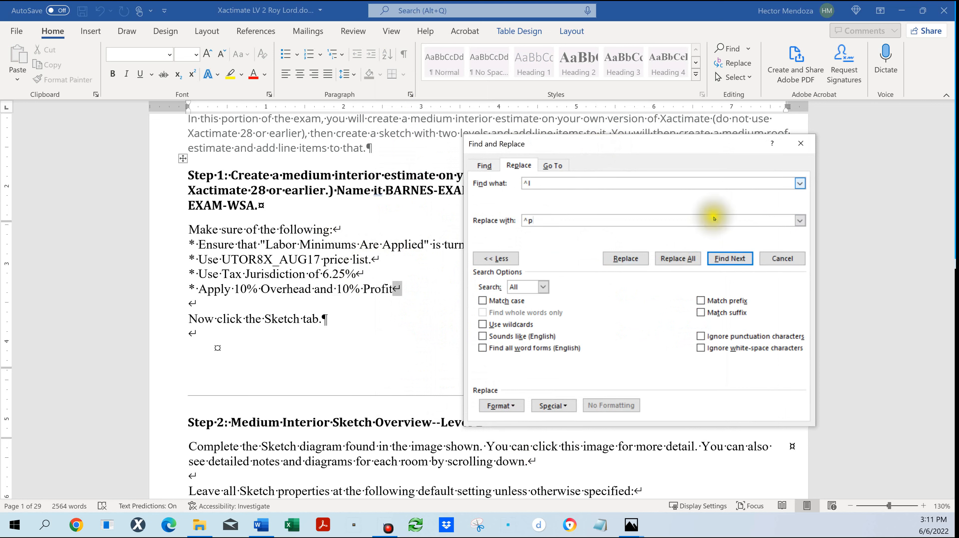
left_click(680, 260)
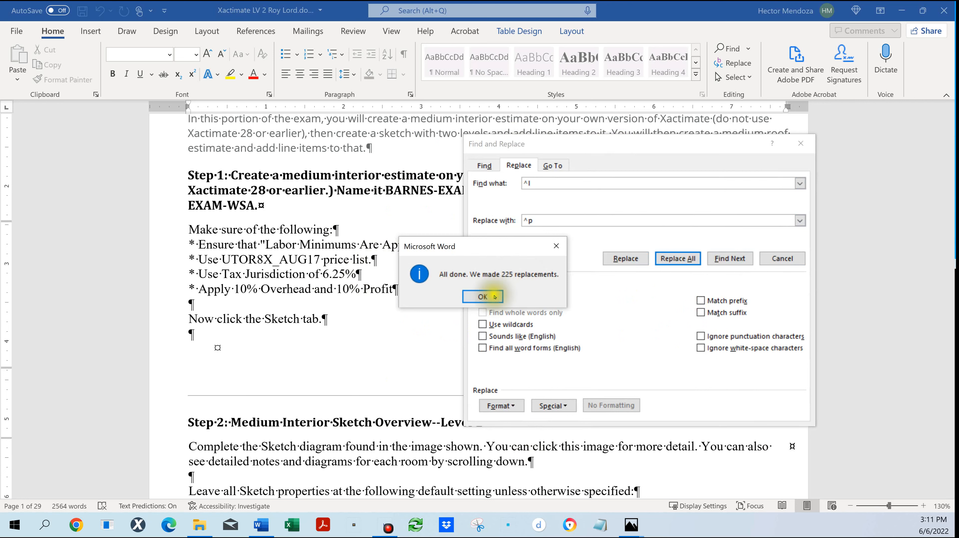
left_click(486, 297)
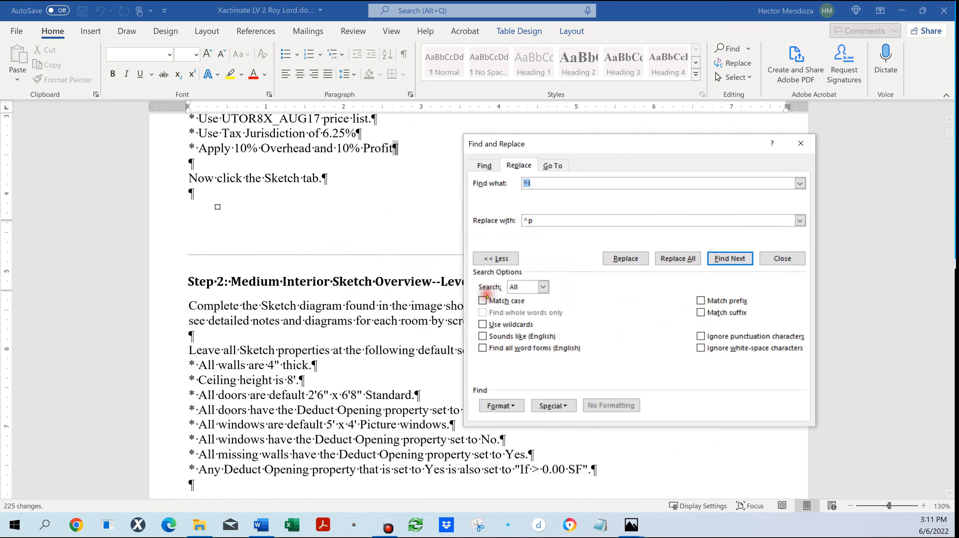
left_click(801, 145)
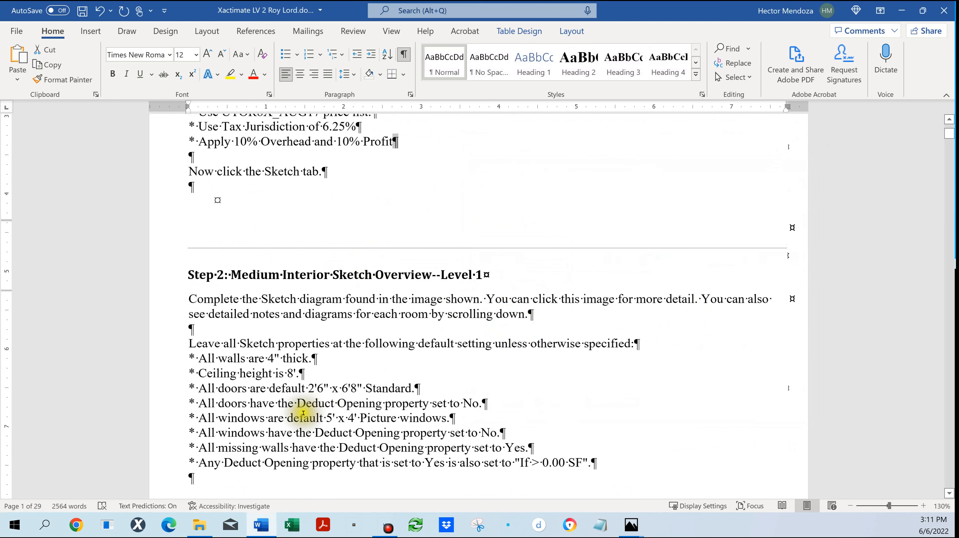
- Select the Step 2 line "All doors are default 2'6" x 6'8" Standard." to check that it is its own paragraph
left_click(302, 388)
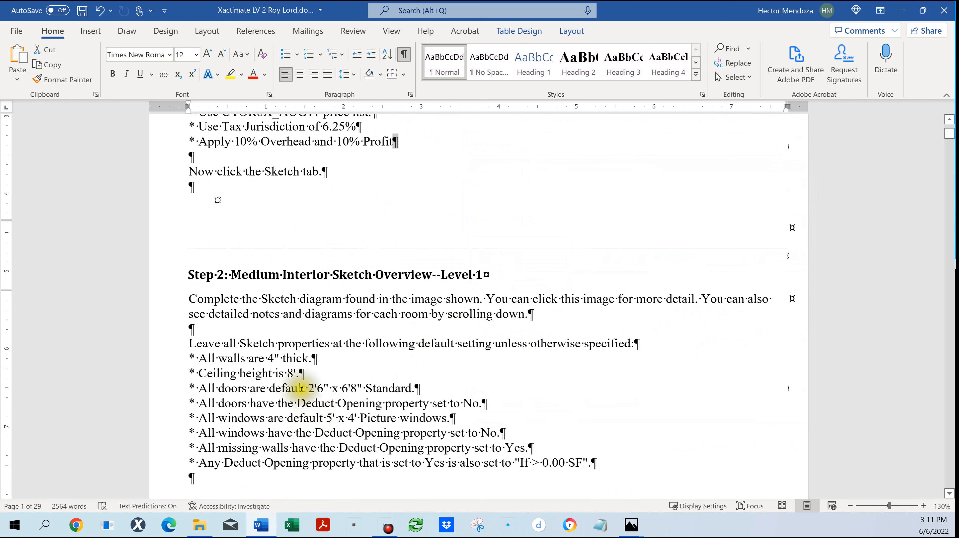
left_click(301, 388)
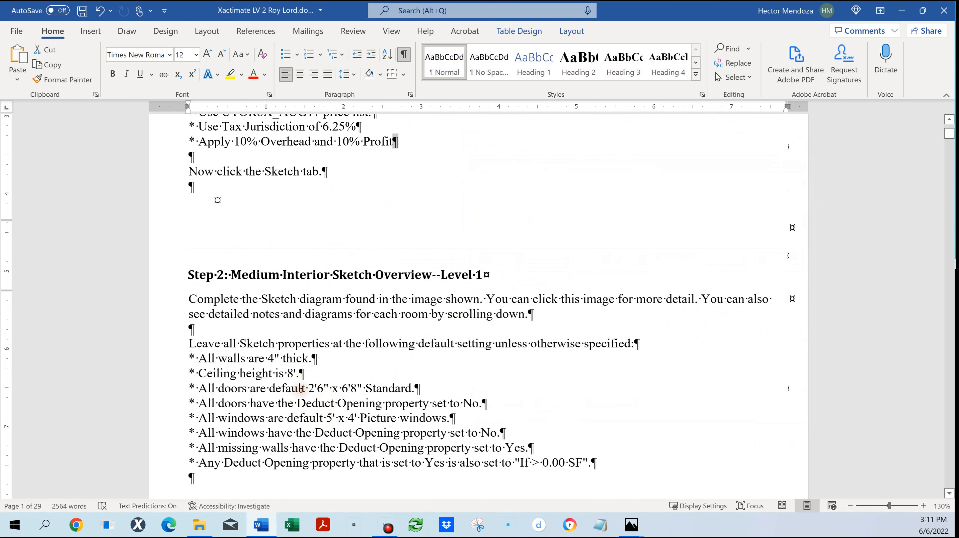
left_click(303, 392)
double_click(302, 392)
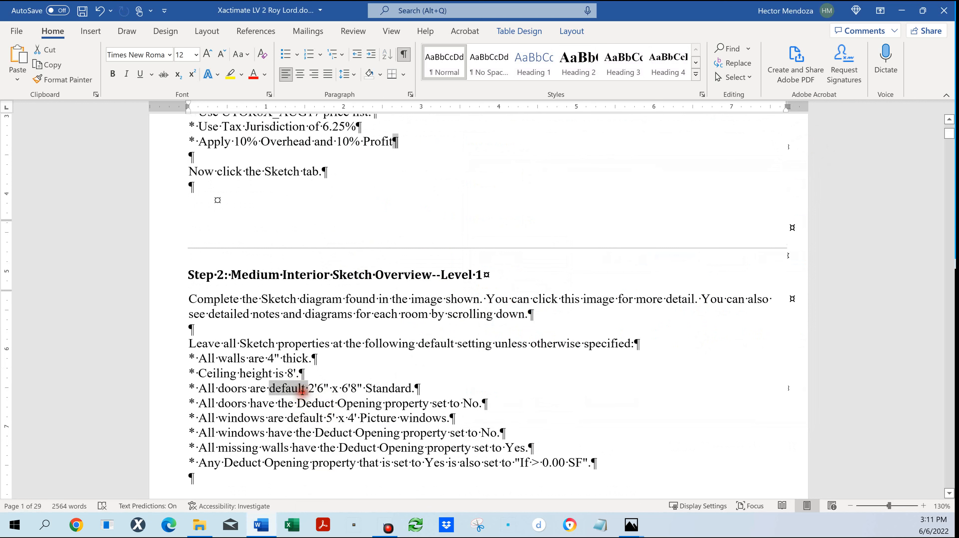
left_click(298, 388)
triple_click(299, 388)
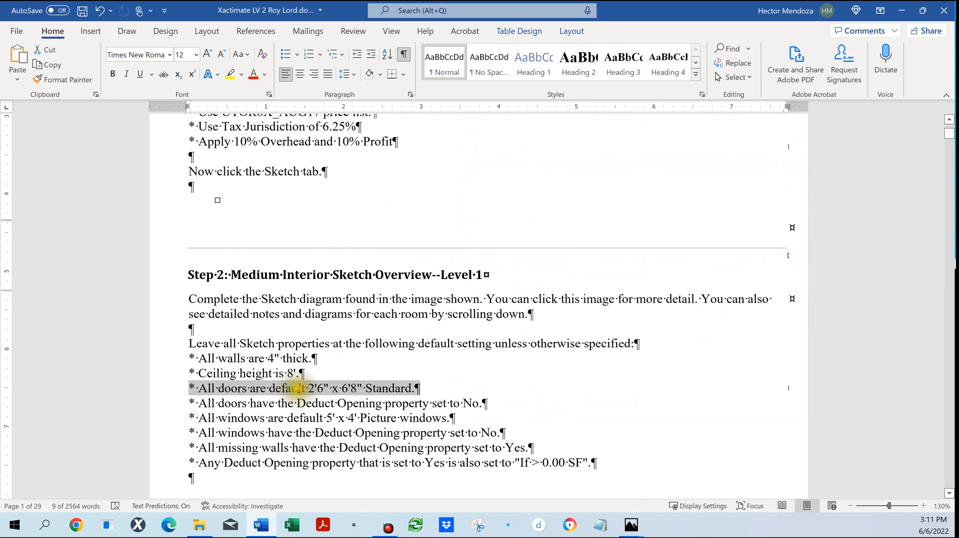
- Select the Step 2 sentence starting "Leave all Sketch properties" to examine the extent of its paragraph
left_click(324, 344)
left_click(354, 407)
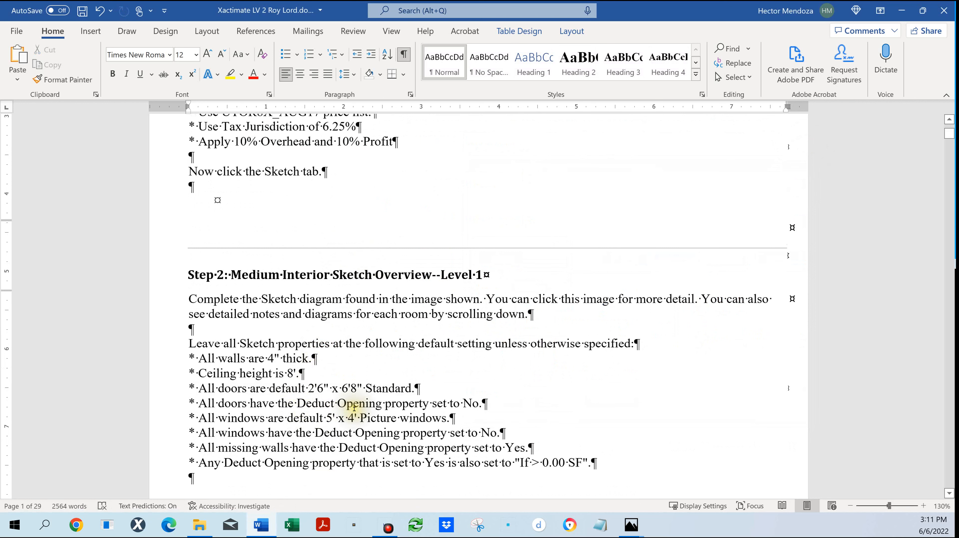
triple_click(372, 345)
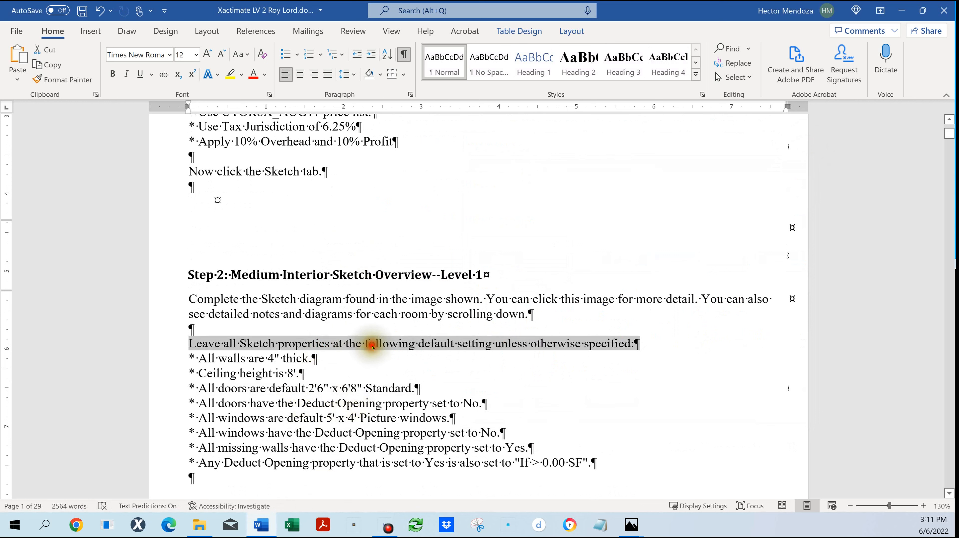
- Try highlighting the "All windows are default 5' x 4' Picture windows." paragraph, and undo the change
left_click(352, 418)
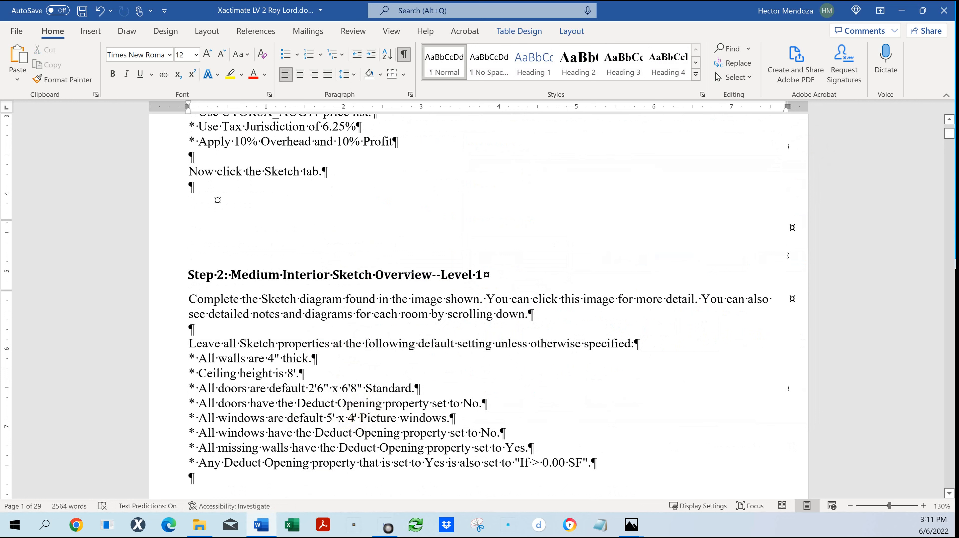
triple_click(353, 417)
left_click(229, 73)
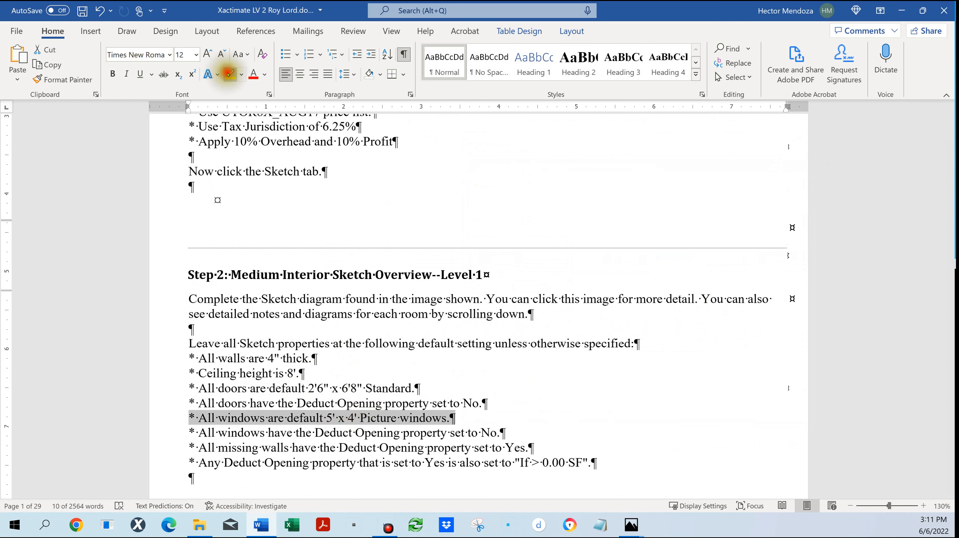
left_click(400, 351)
key("ctrl+z")
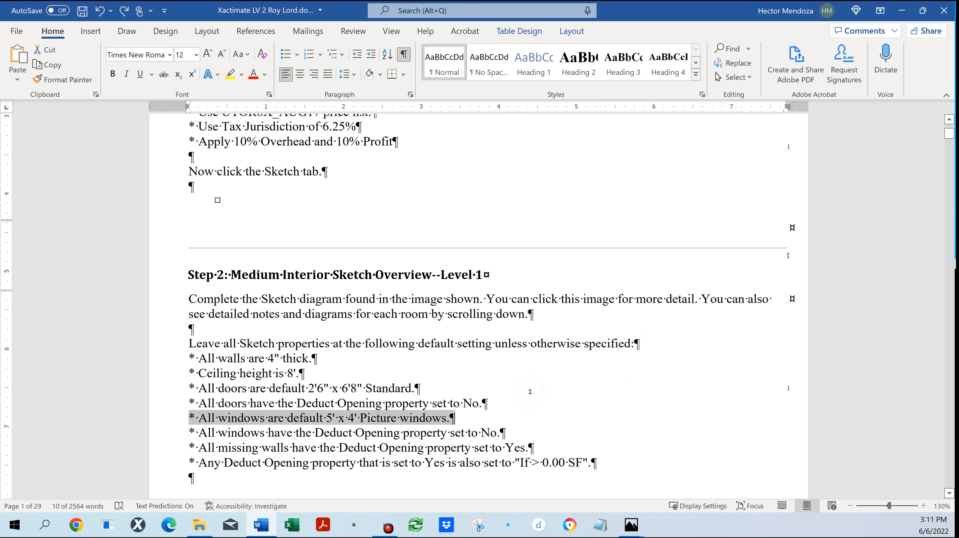
- Return to the document's beginning and display the list of its headings for navigation
scroll(520, 401, "up", 6)
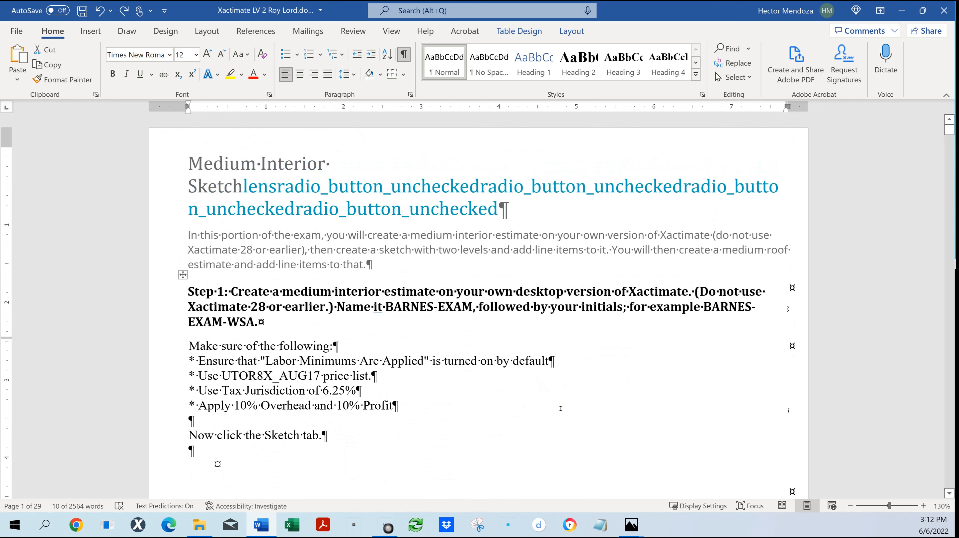
key("ctrl+f")
key("Return")
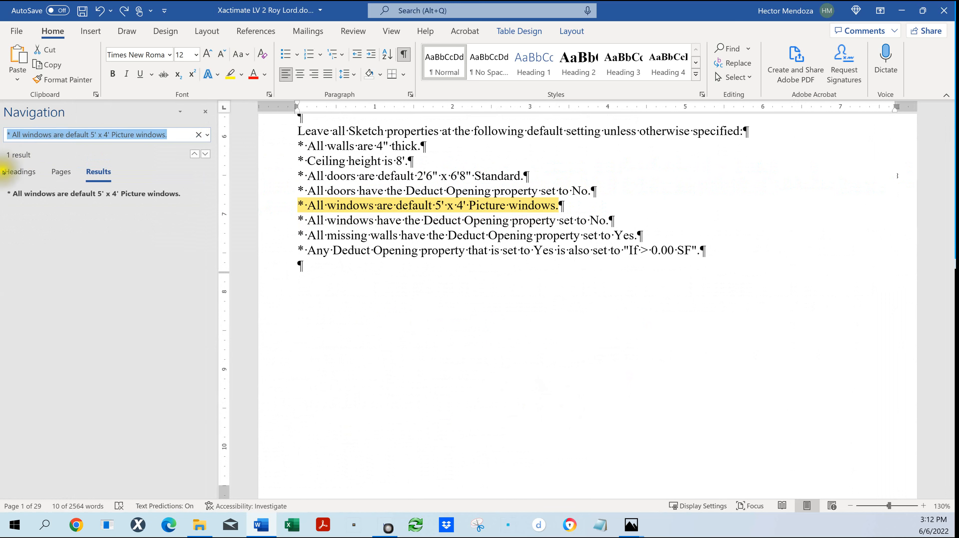
left_click(18, 171)
- Browse the document by its headings, from Medium Interior Sketch to Medium Roof Line Items, and return to the first heading
left_click(74, 191)
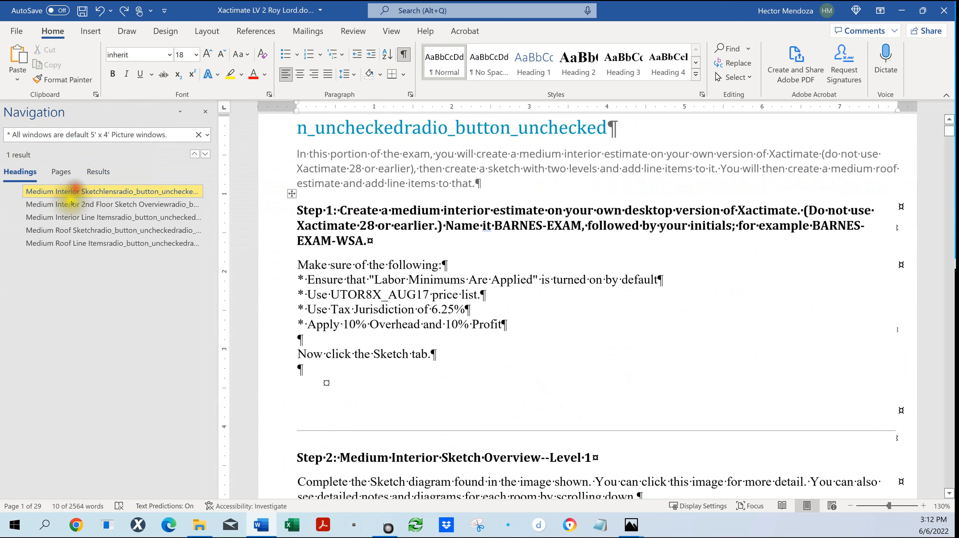
left_click(64, 217)
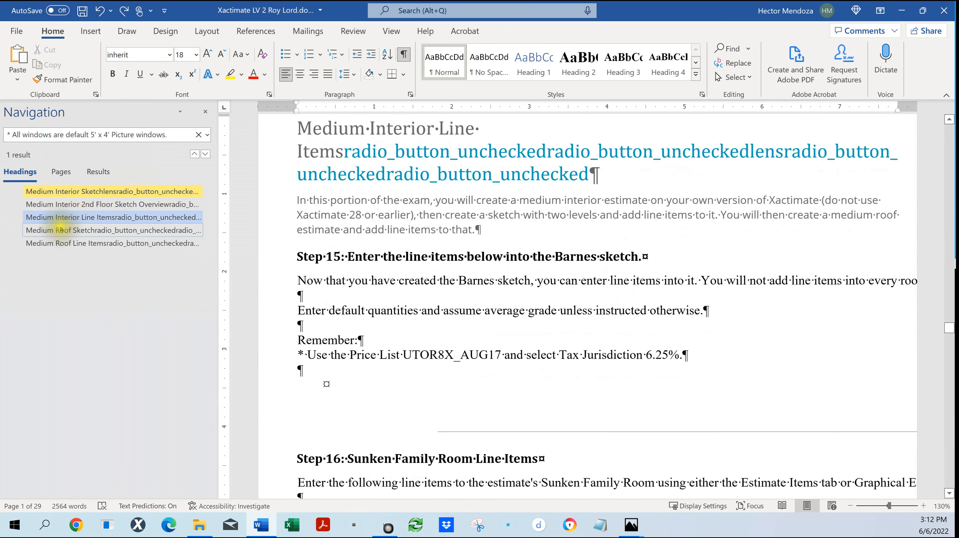
left_click(60, 228)
left_click(63, 242)
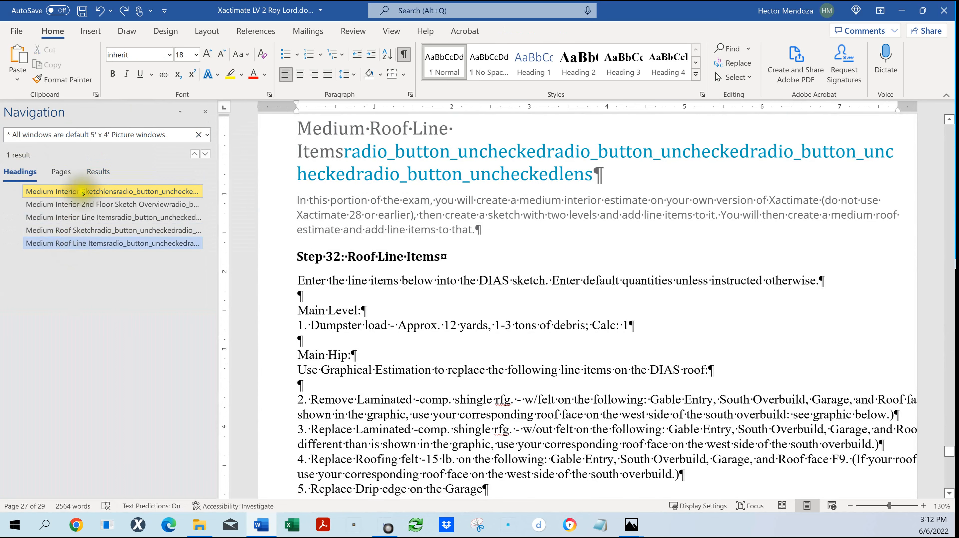
left_click(83, 193)
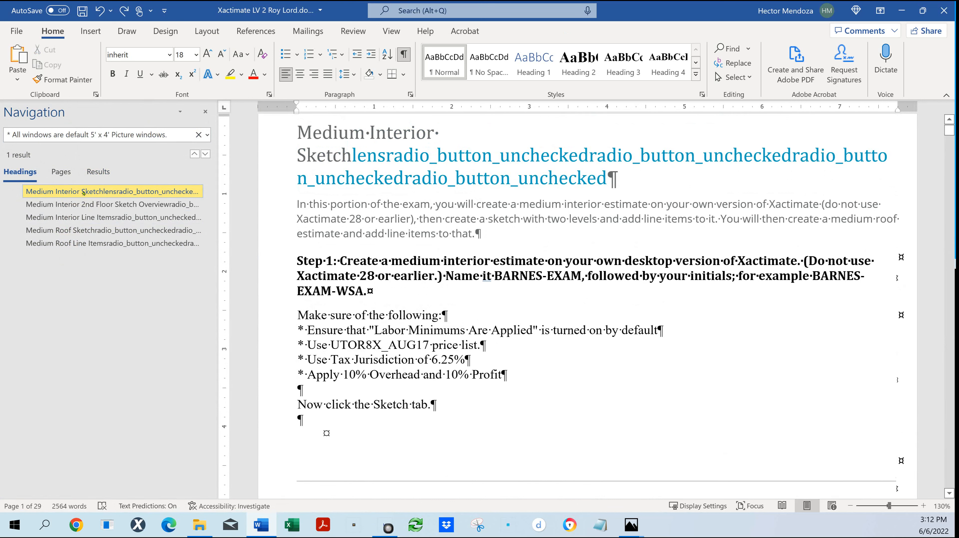
- Delete "Sketch" and the stray radio_button_unchecked text following "Medium Interior" in the first heading
left_click(56, 195)
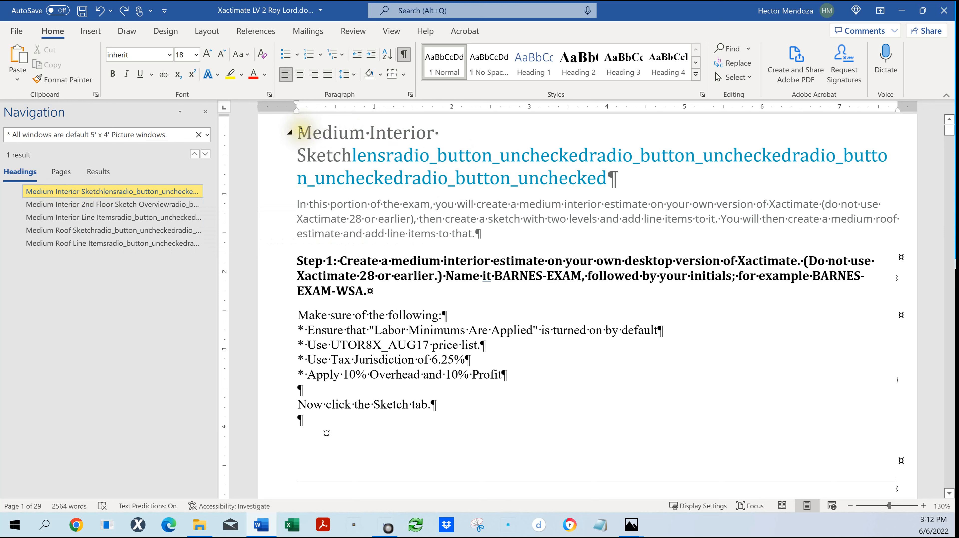
left_click_drag(301, 131, 446, 135)
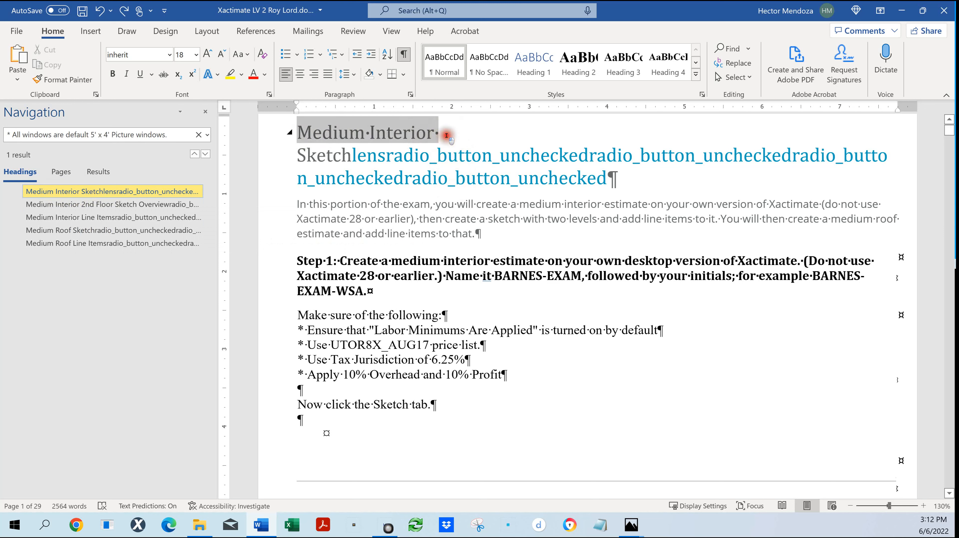
mouse_move(608, 177)
left_mouse_down()
mouse_move(267, 146)
mouse_move(287, 149)
left_mouse_up()
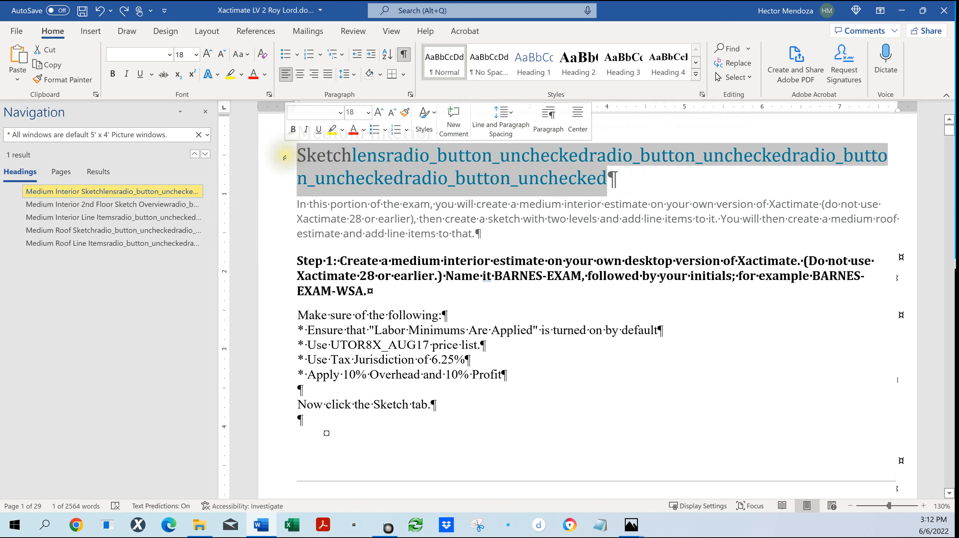
key("Delete")
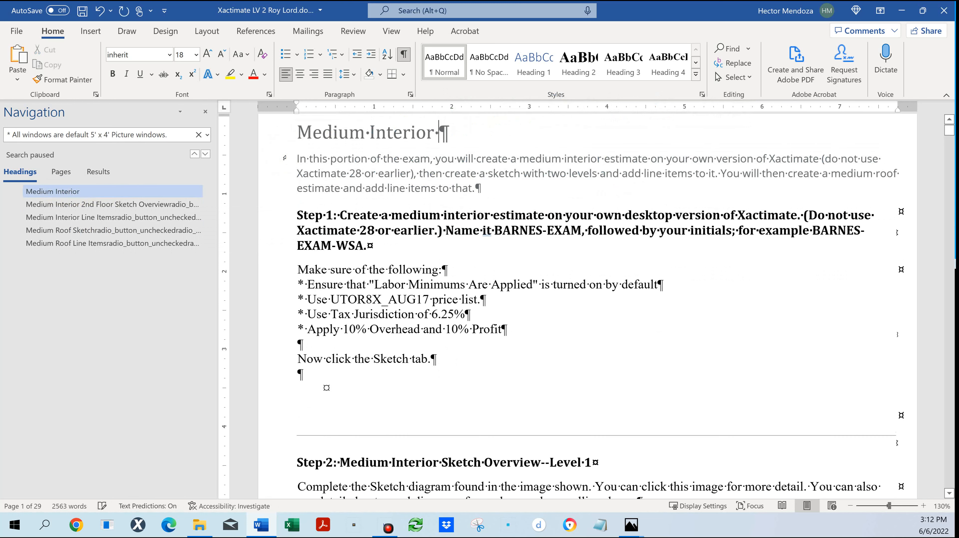
left_click(57, 192)
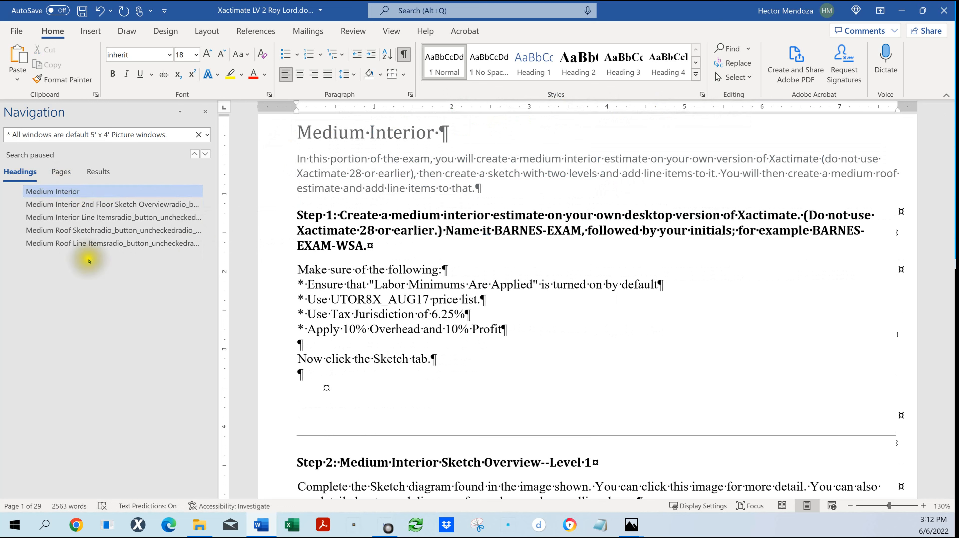
- Delete "Overview" and the stray radio_button_unchecked text following "Medium Interior 2nd Floor Sketch" in the second heading
left_click(75, 205)
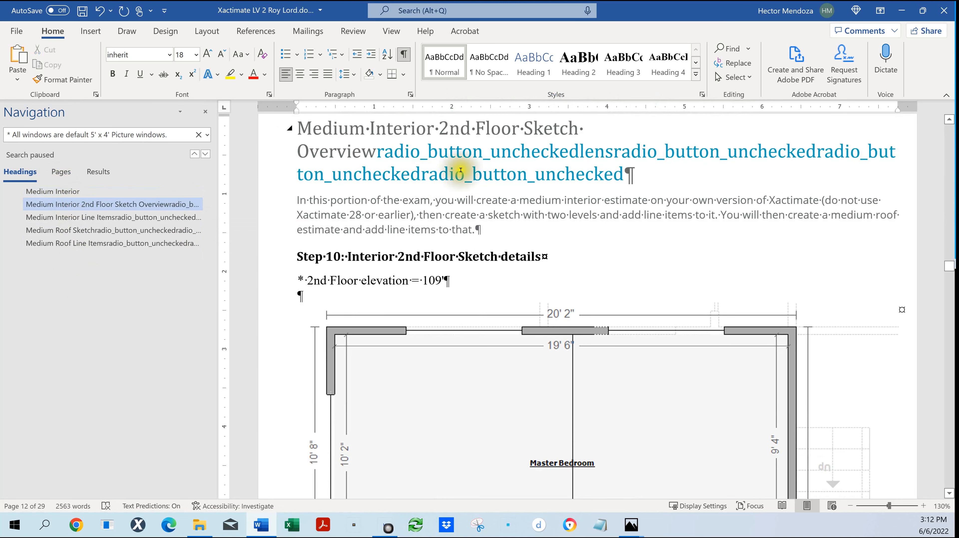
mouse_move(302, 126)
left_mouse_down()
mouse_move(573, 130)
mouse_move(588, 116)
left_mouse_up()
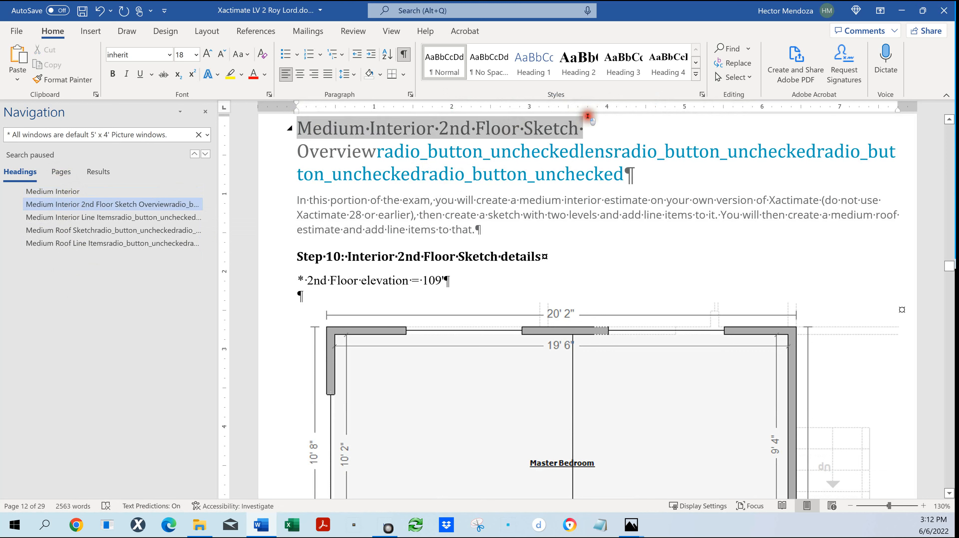
mouse_move(627, 173)
left_mouse_down()
mouse_move(332, 174)
mouse_move(290, 151)
left_mouse_up()
key("BackSpace")
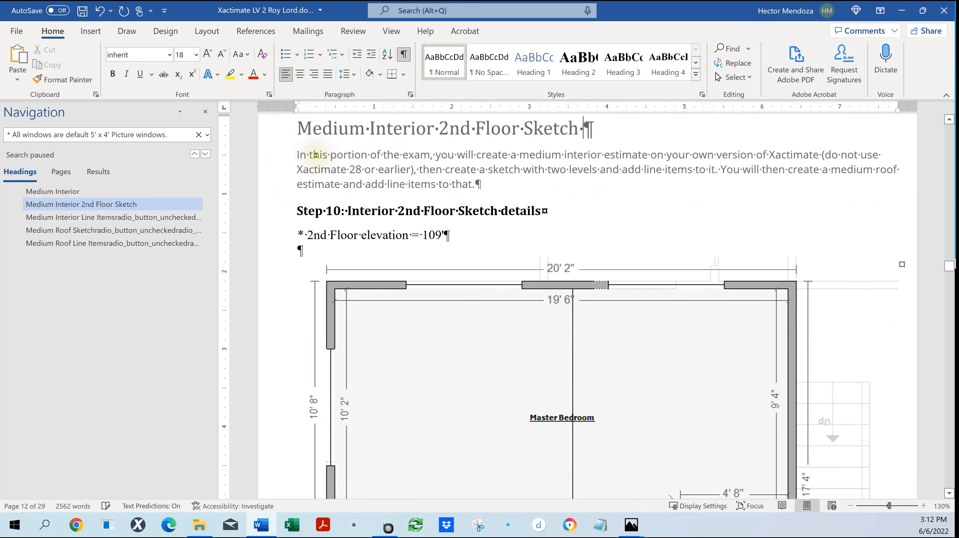
- Delete "Items" and the stray radio_button_unchecked text following "Medium Interior Line" in the third heading
left_click(160, 218)
left_click_drag(589, 174, 268, 147)
key("Delete")
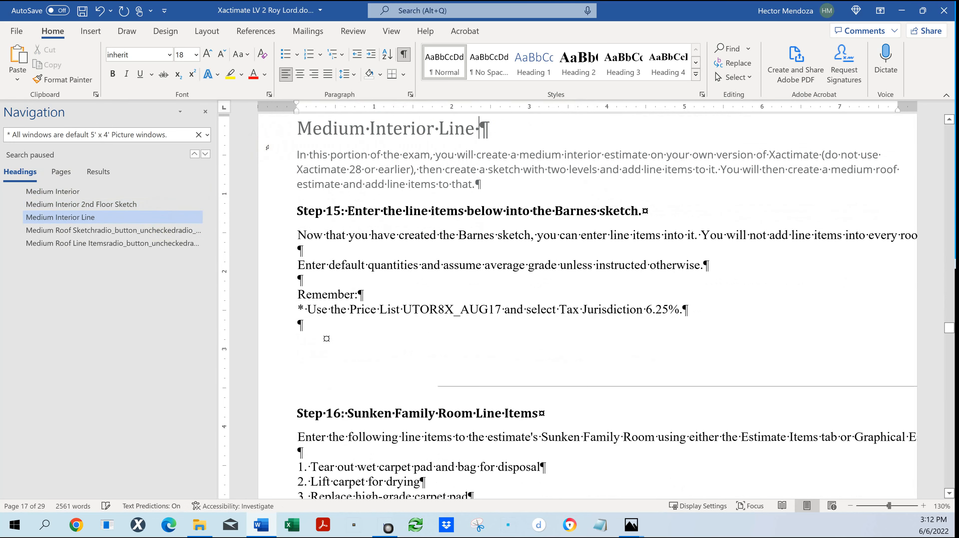
- Delete "Sketch" and the stray radio_button_unchecked text following "Medium Roof" in the fourth heading
left_click(72, 229)
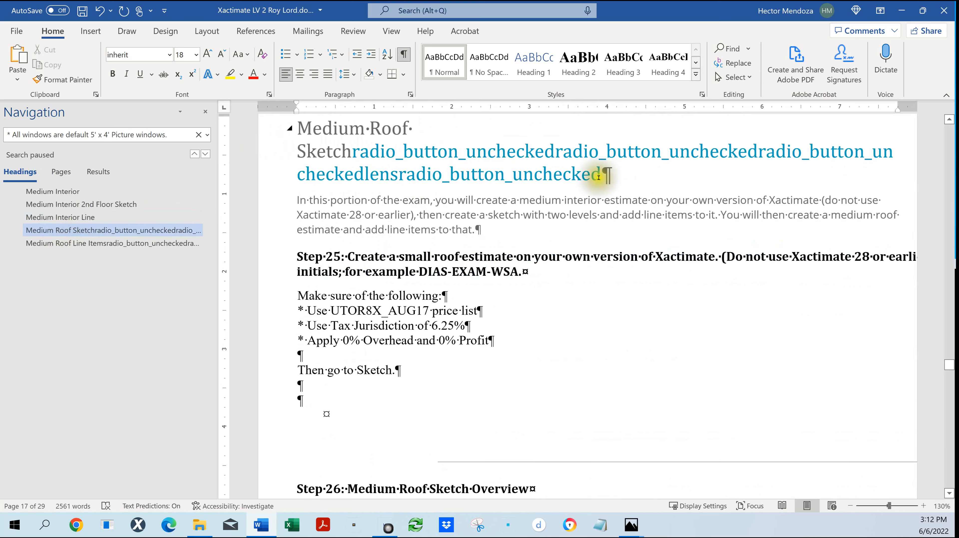
left_click_drag(602, 173, 236, 156)
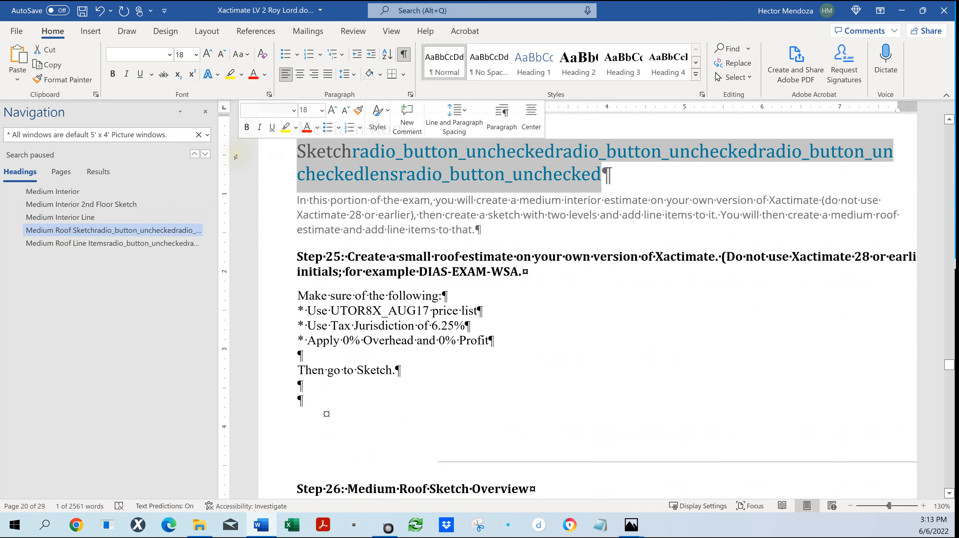
key("Delete")
- Delete "Items" and the stray radio_button_unchecked text following "Medium Roof Line" in the last heading
left_click(80, 244)
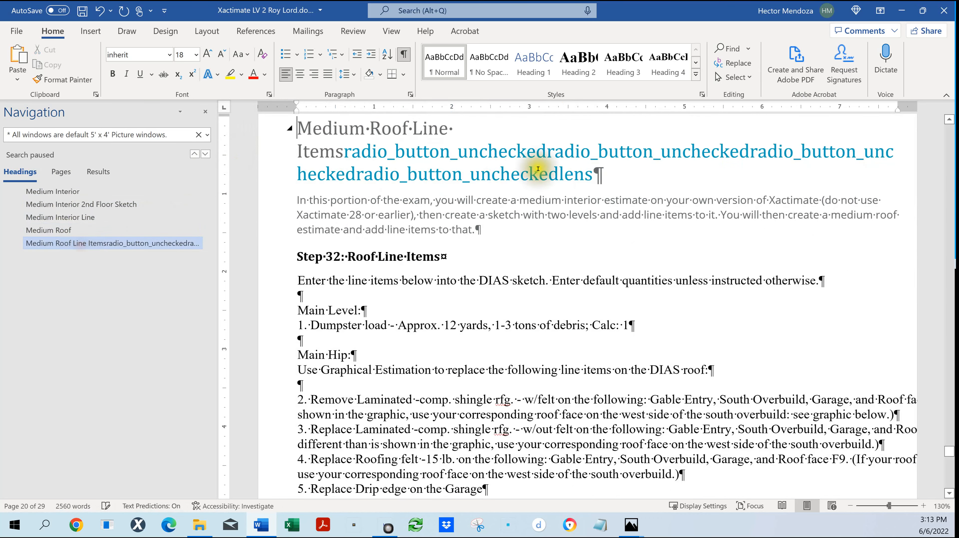
left_click_drag(535, 170, 243, 154)
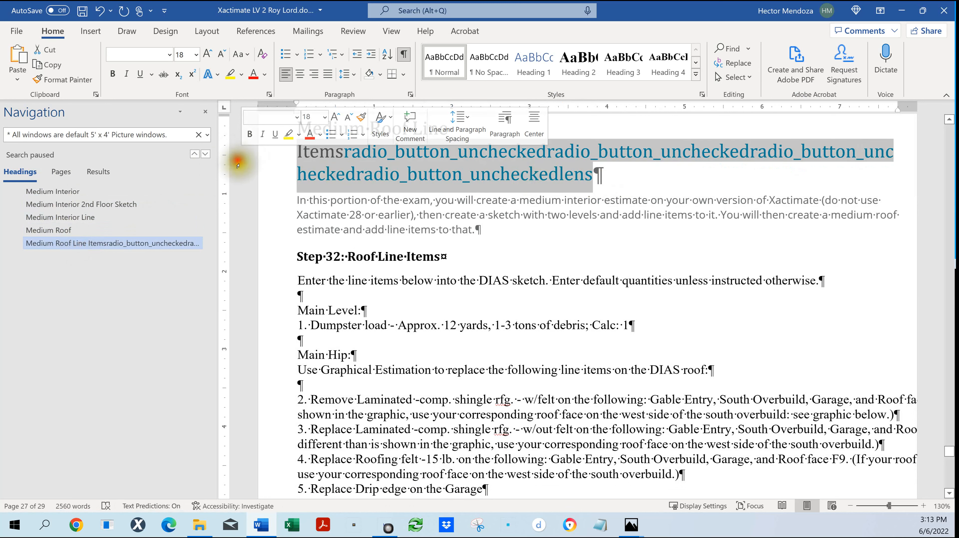
key("Delete")
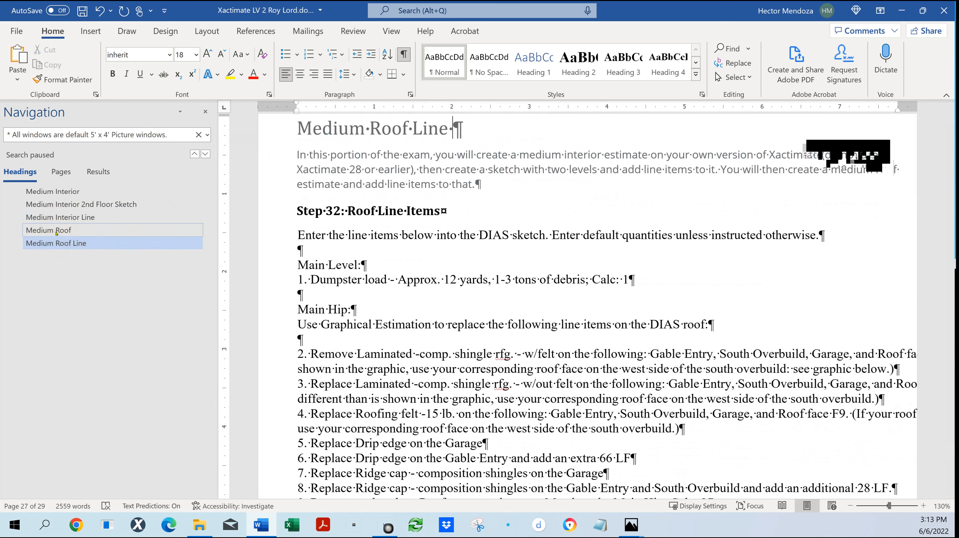
- Review the Medium Roof section's page layout, from the Step 26 sketch overview text to the roof diagram
left_click(56, 233)
scroll(627, 347, "down", 4)
left_click(627, 347)
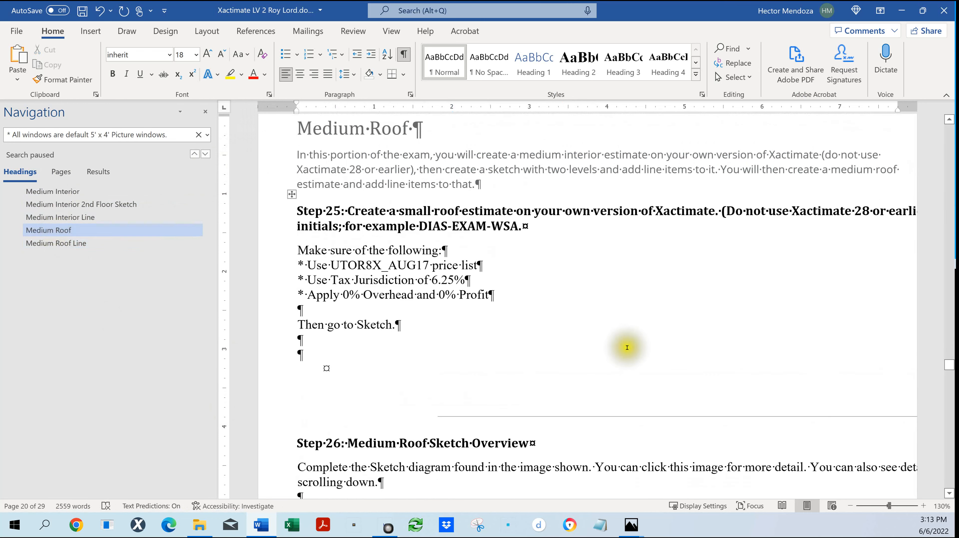
scroll(628, 348, "down", 3, "ctrl")
scroll(621, 300, "down", 10)
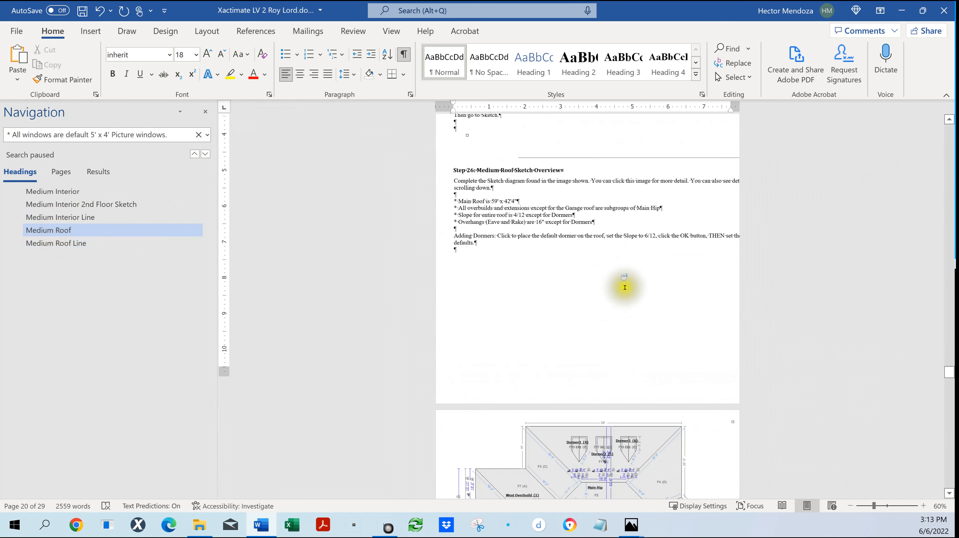
scroll(631, 328, "down", 1)
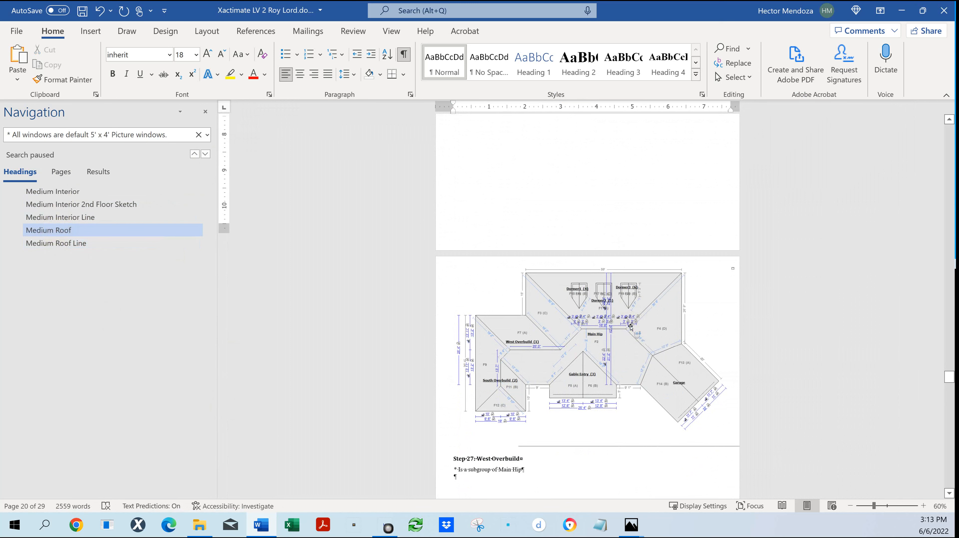
scroll(631, 326, "down", 2)
scroll(631, 326, "up", 3)
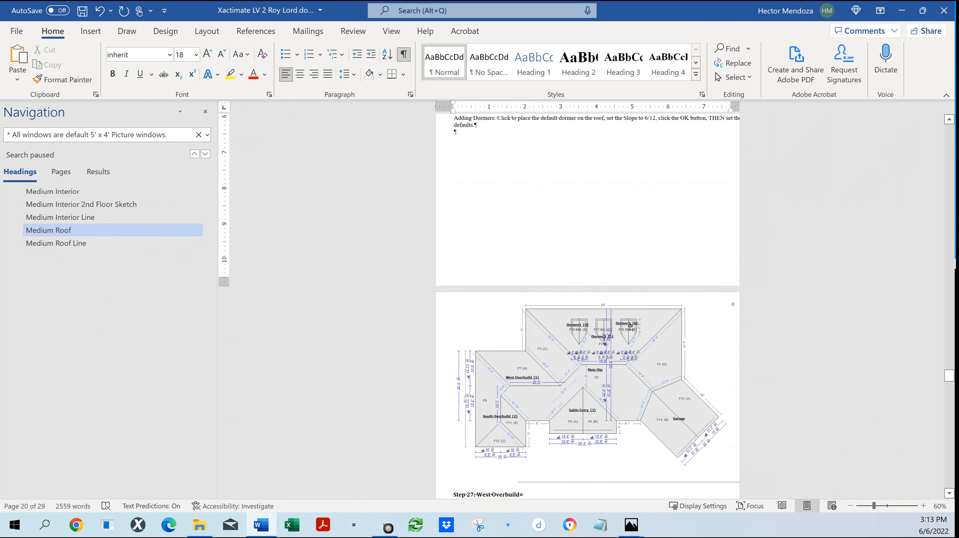
scroll(631, 327, "up", 4)
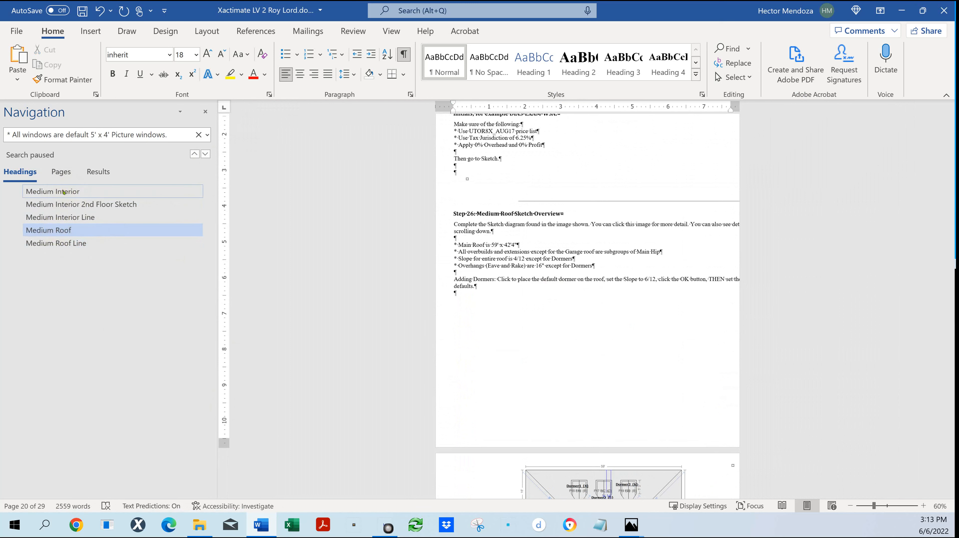
- Return to the Medium Interior heading and examine how the Step 1 and Step 2 text, floor plan and notes are laid out across pages
left_click(64, 191)
scroll(575, 259, "up", 5)
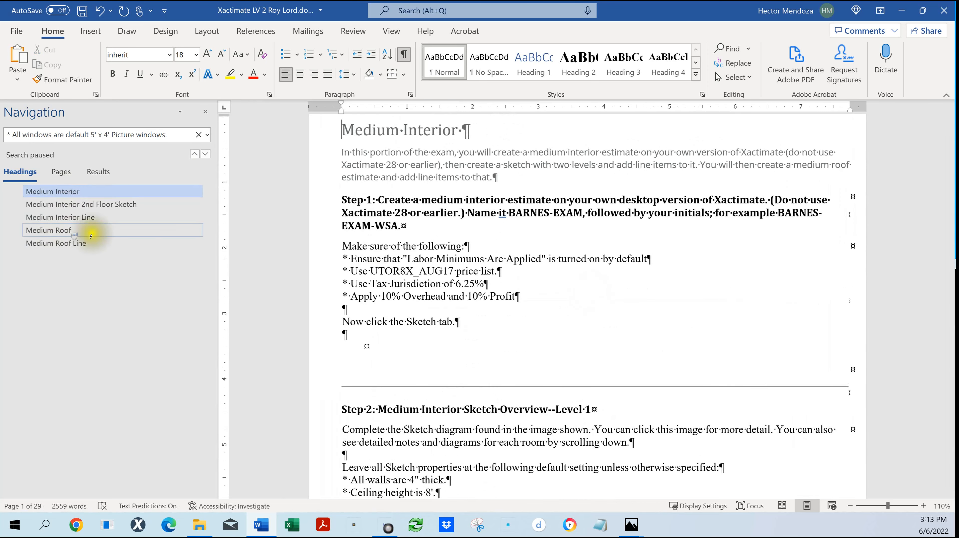
scroll(675, 342, "down", 6)
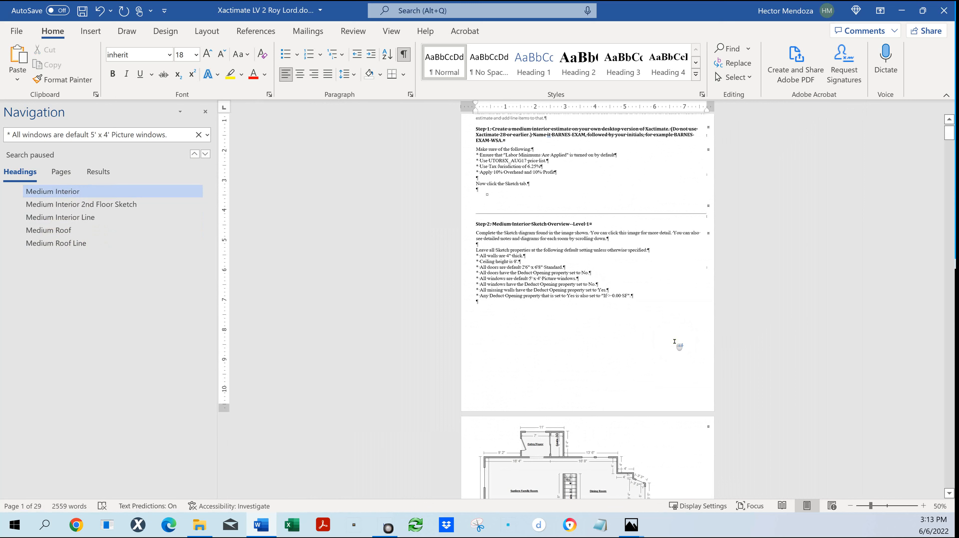
scroll(675, 342, "down", 5)
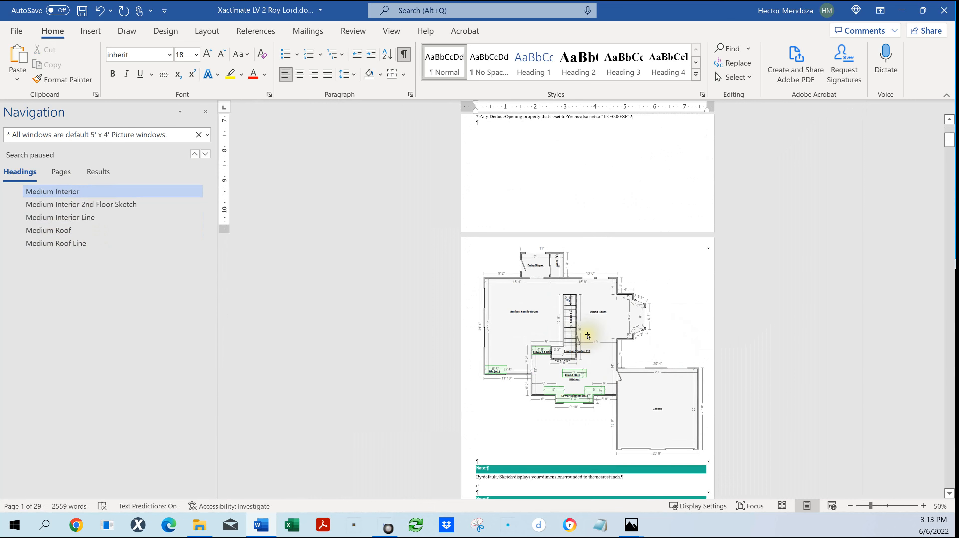
left_click(588, 336)
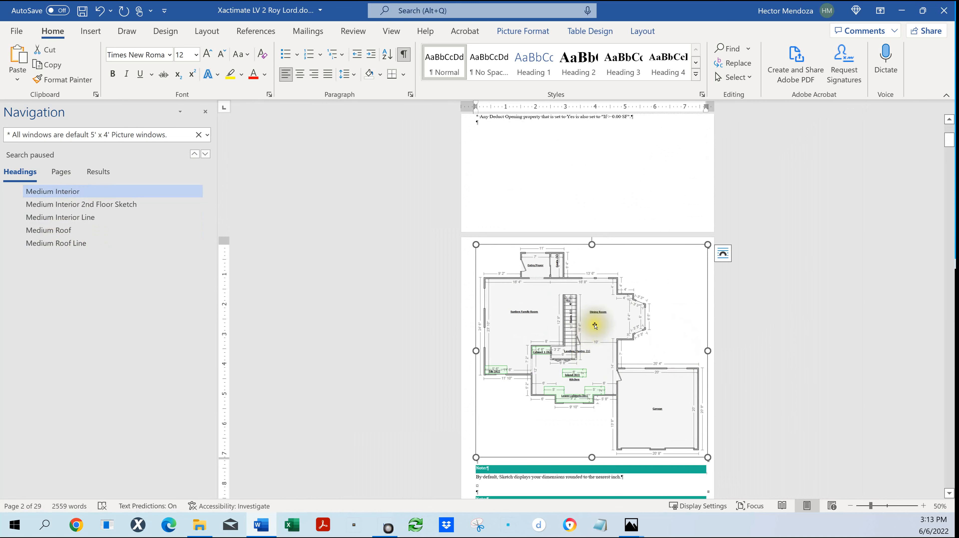
scroll(595, 325, "down", 2)
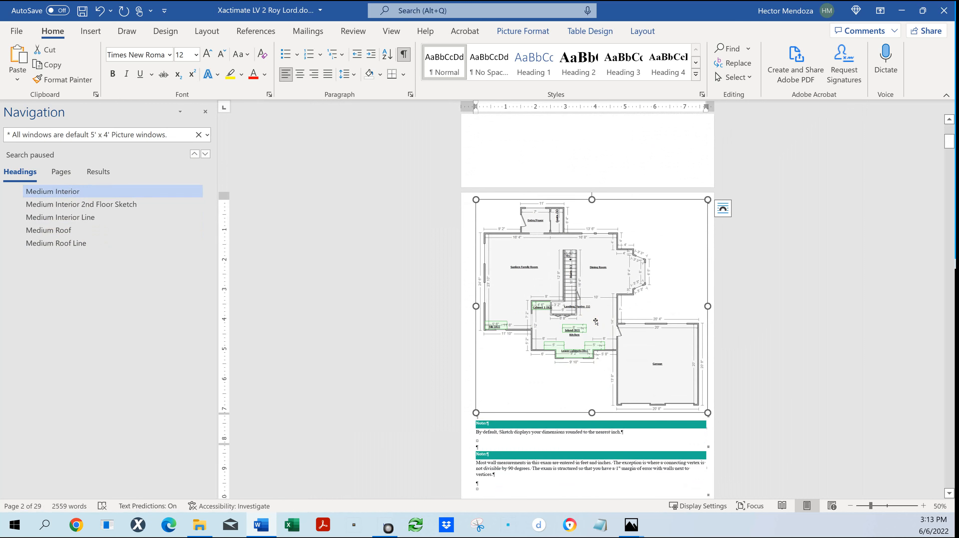
scroll(596, 321, "down", 5)
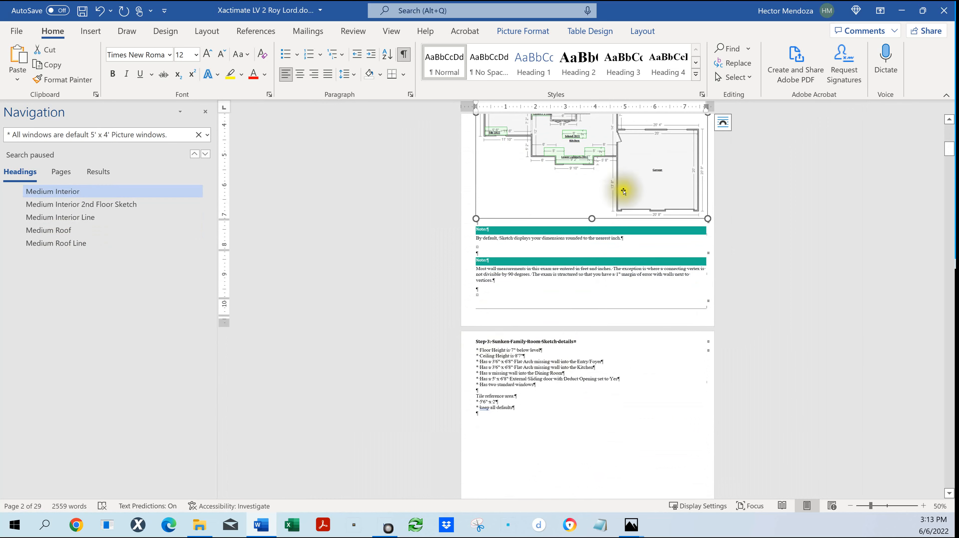
scroll(623, 227, "up", 7)
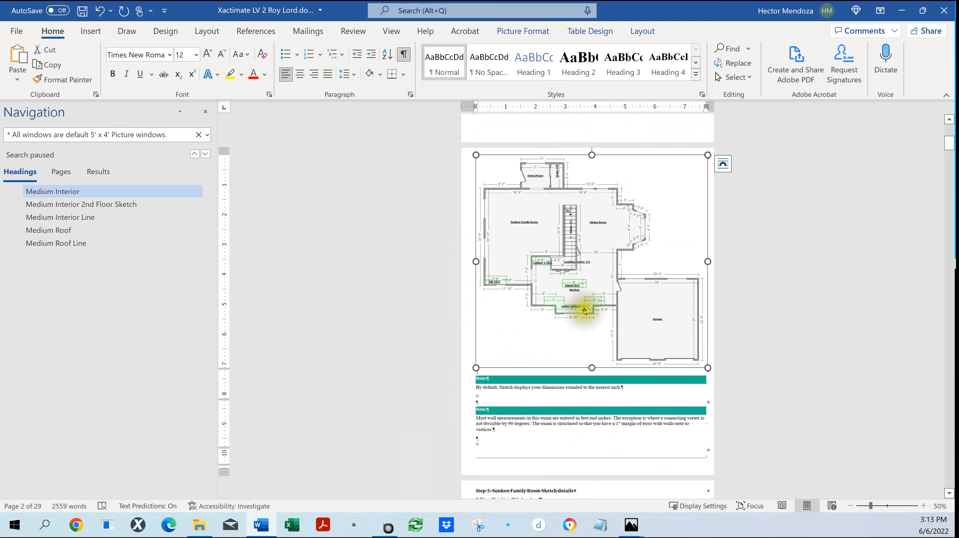
scroll(515, 322, "up", 2)
scroll(593, 392, "up", 3)
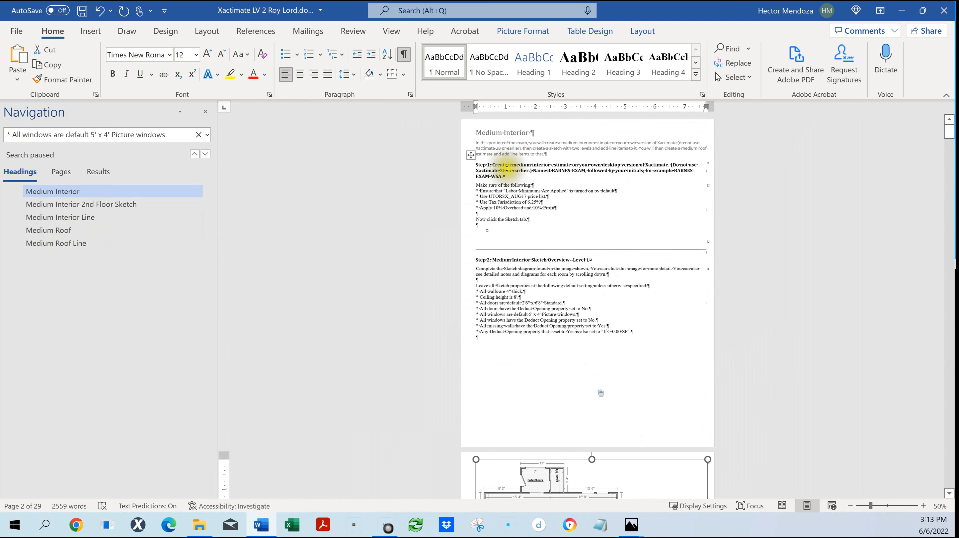
scroll(592, 388, "down", 4)
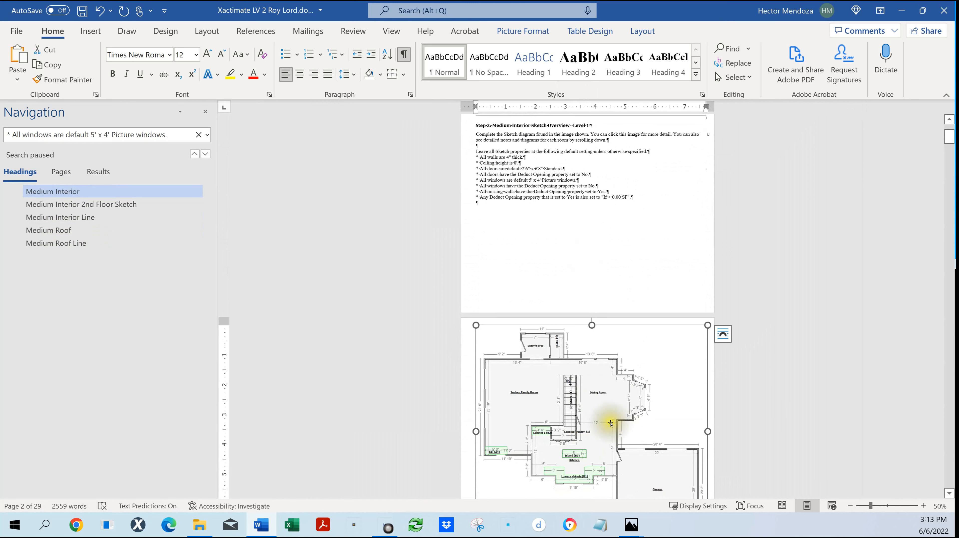
scroll(610, 423, "down", 3)
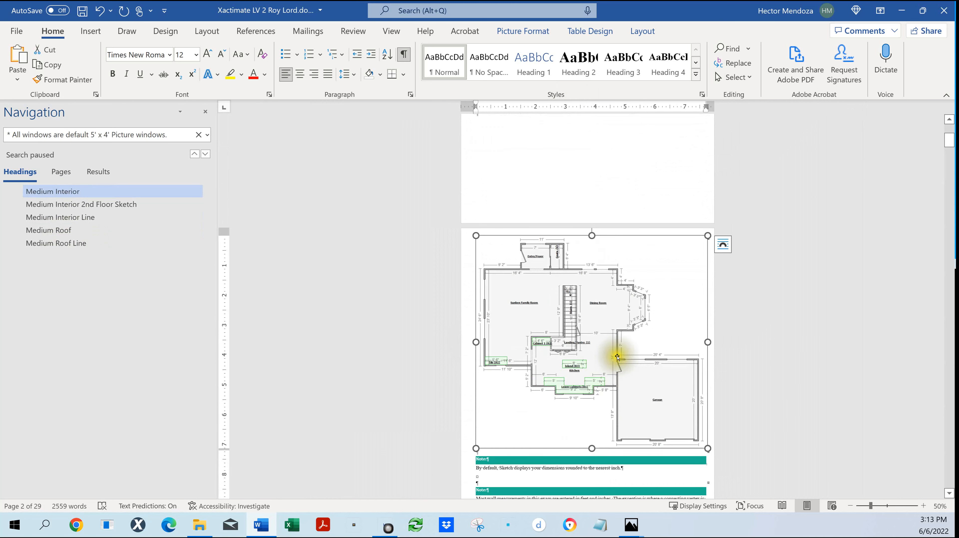
scroll(618, 358, "down", 4)
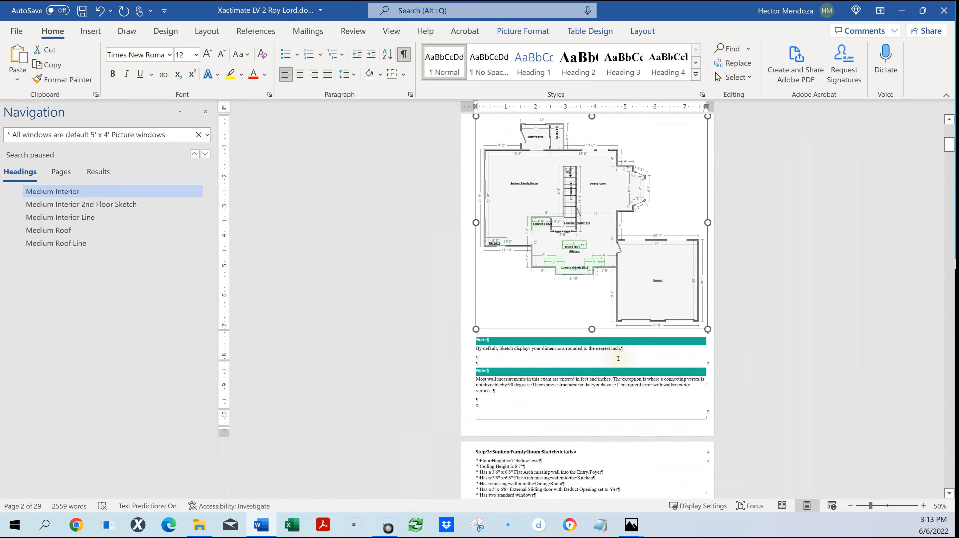
scroll(618, 358, "down", 5)
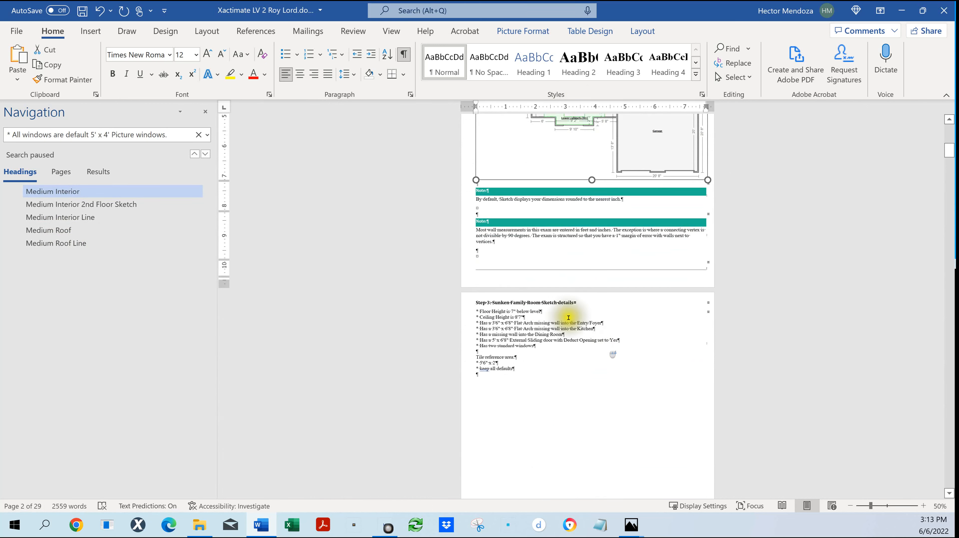
- Examine the Step 3 Sunken Family Room Sketch details and the gap between the text and its diagram
scroll(535, 325, "up", 3)
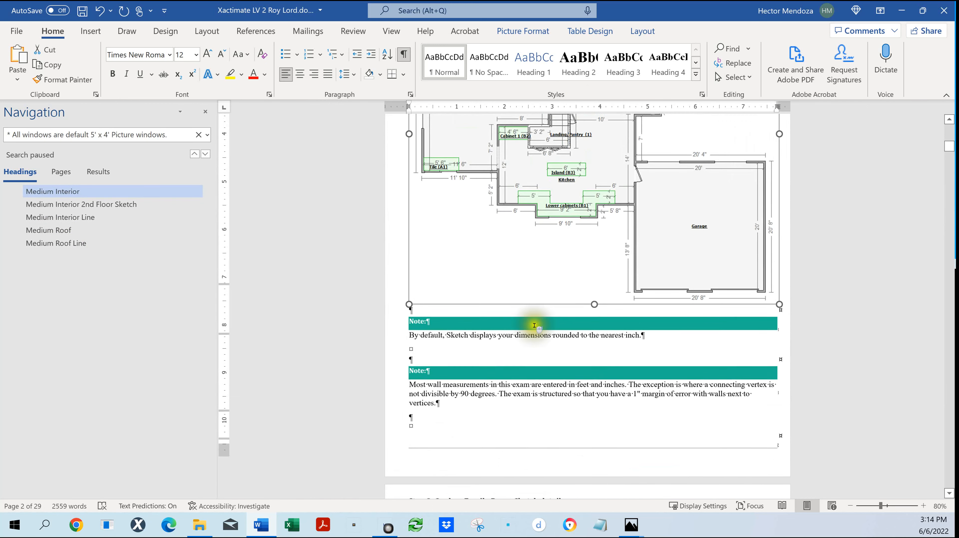
scroll(534, 326, "down", 2)
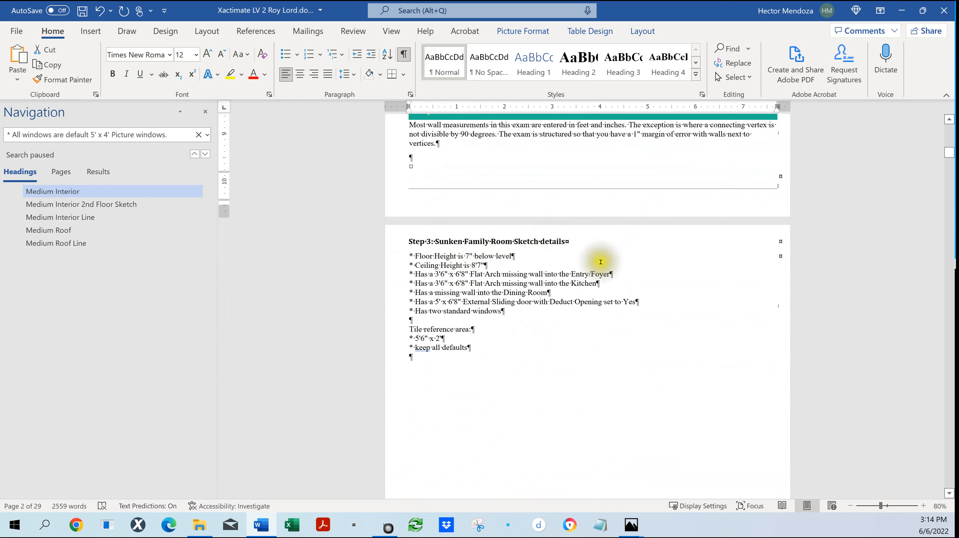
scroll(600, 261, "down", 4)
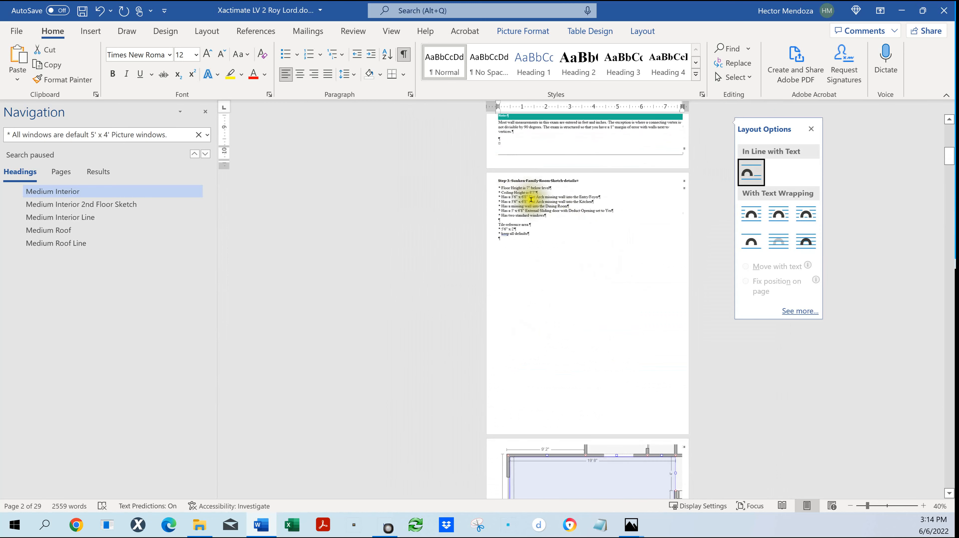
scroll(531, 199, "up", 4)
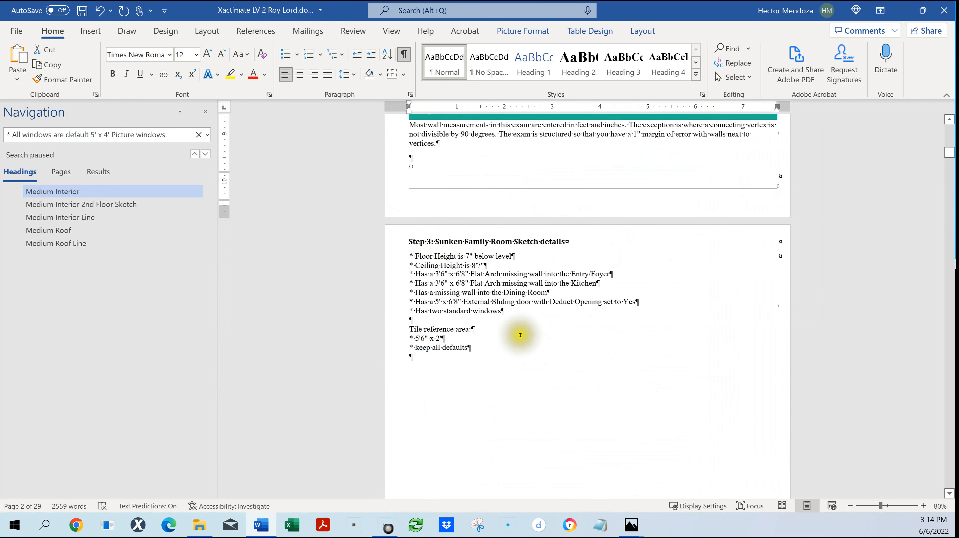
scroll(522, 331, "down", 10)
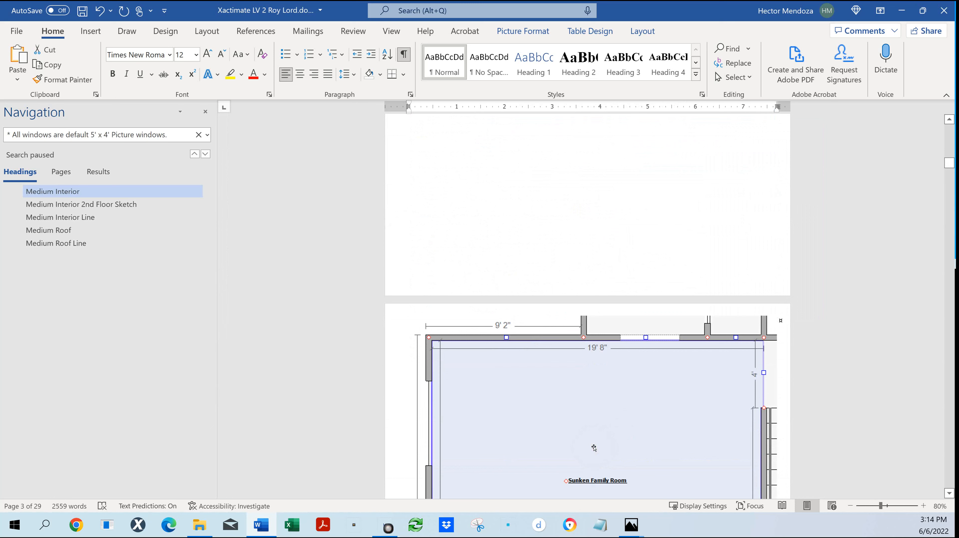
scroll(614, 232, "up", 8)
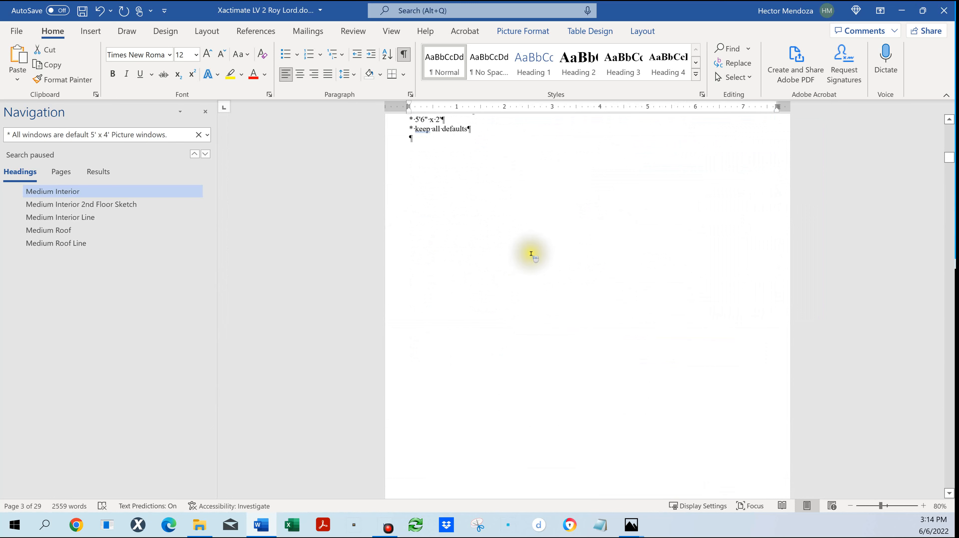
scroll(531, 253, "up", 3)
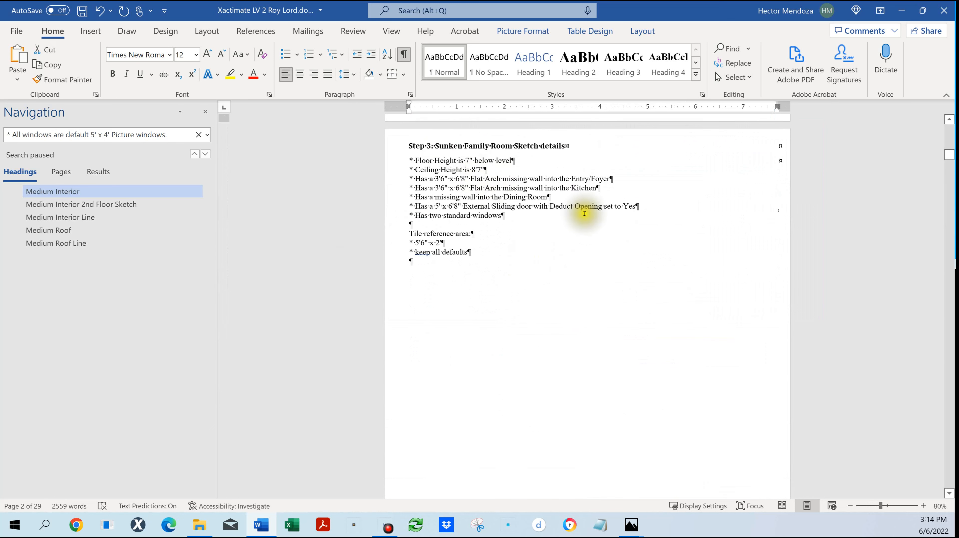
- Shrink the Sunken Family Room diagram to about 4.7 inches wide so it fits on the page with its Step 3 text
scroll(585, 213, "down", 10)
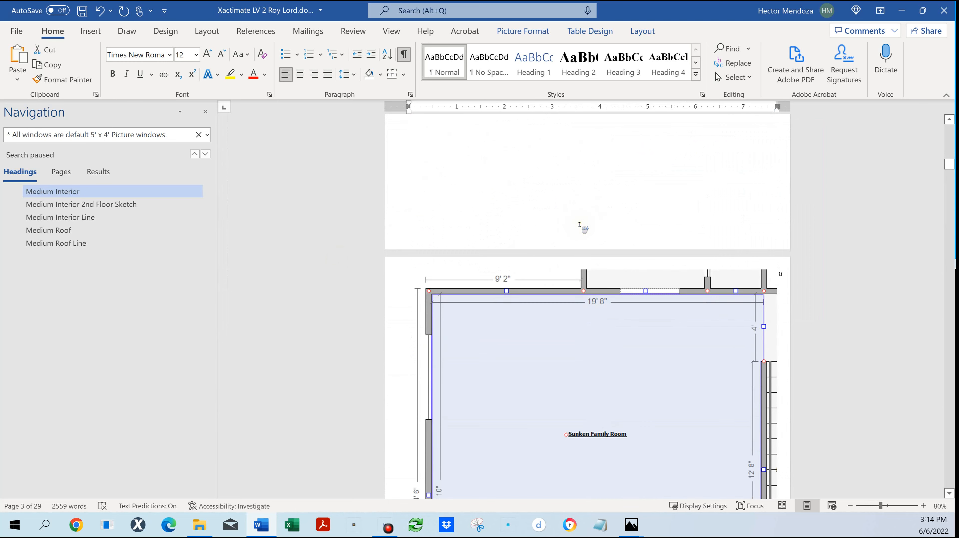
scroll(582, 224, "down", 4, "ctrl")
left_click(615, 390)
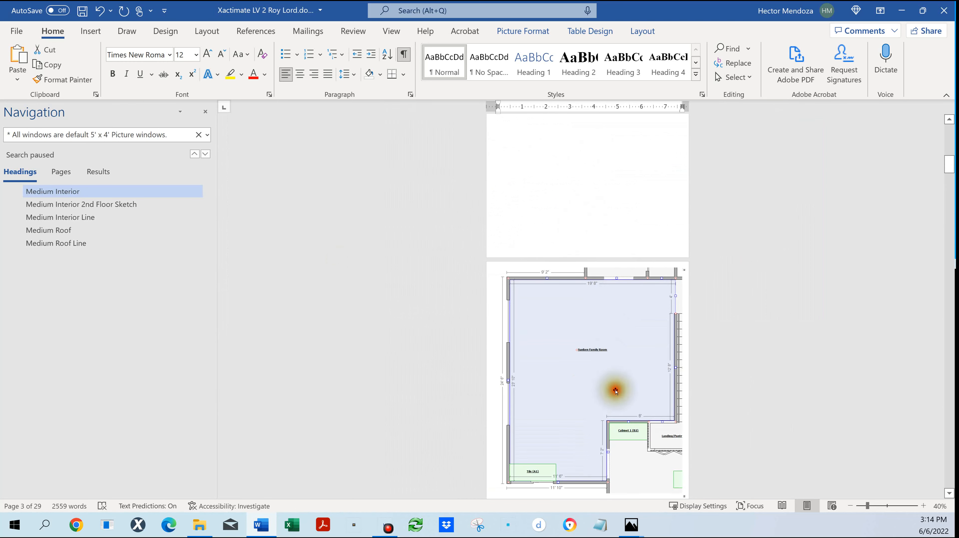
scroll(617, 389, "down", 2)
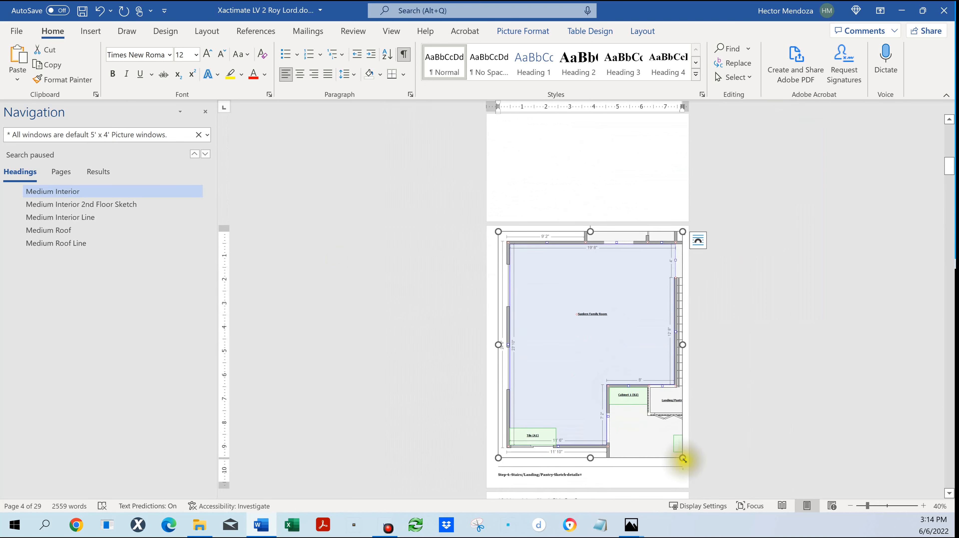
left_click_drag(683, 459, 611, 362)
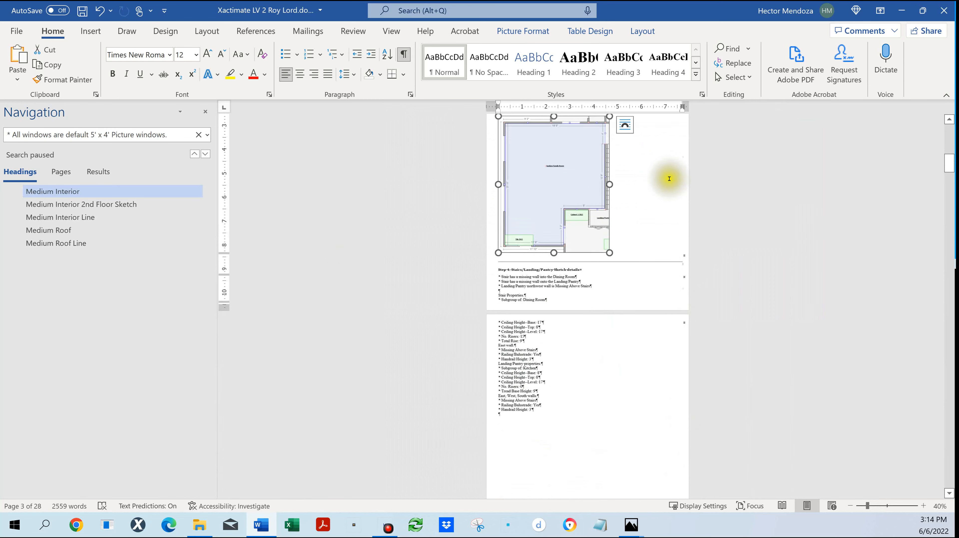
scroll(668, 196, "up", 5)
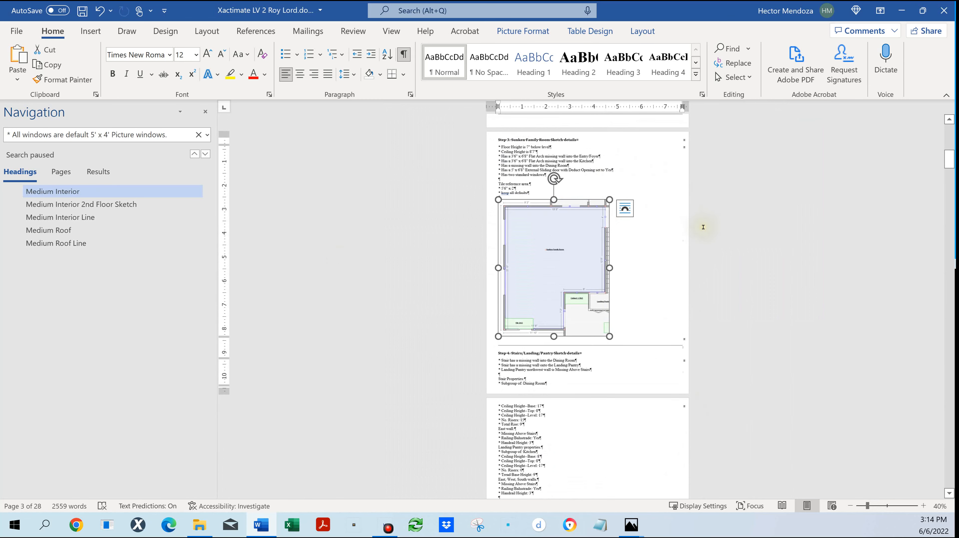
scroll(703, 227, "up", 2, "ctrl")
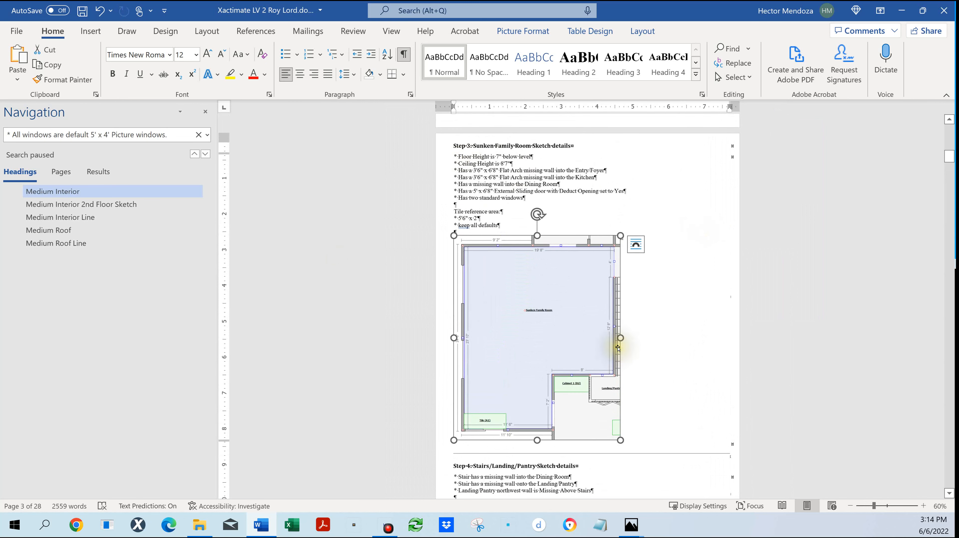
- Enlarge the Sunken Family Room diagram to about 5.8 inches wide so it fills the rest of the Step 3 page
scroll(618, 348, "down", 1, "ctrl")
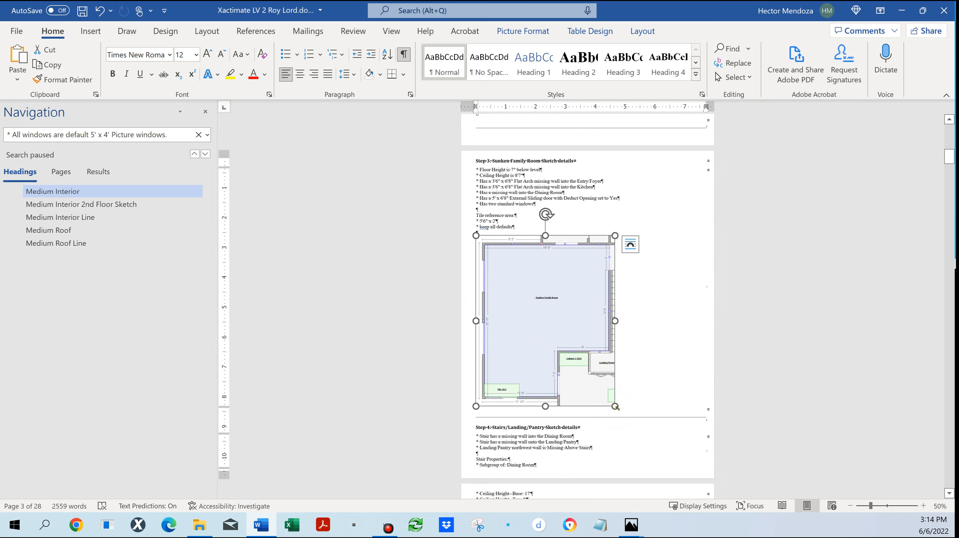
left_click_drag(616, 407, 646, 448)
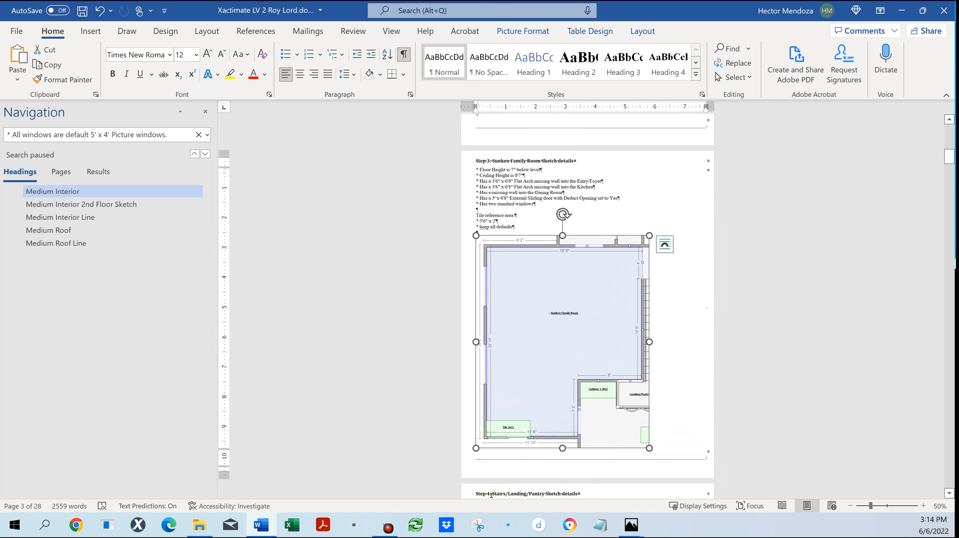
left_click(597, 433)
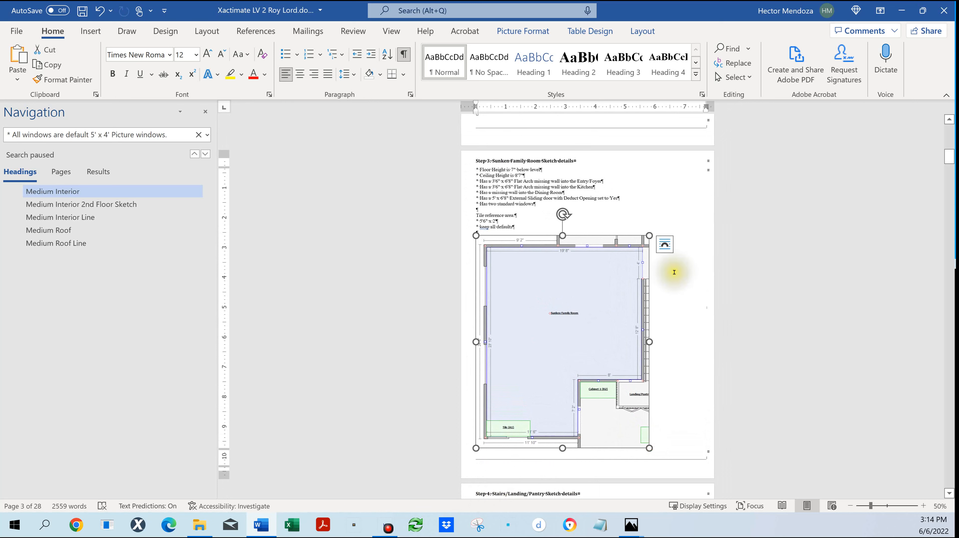
- Check how the Step 4 Stairs/Landing/Pantry text sits relative to its diagram and save the document
scroll(675, 272, "down", 10)
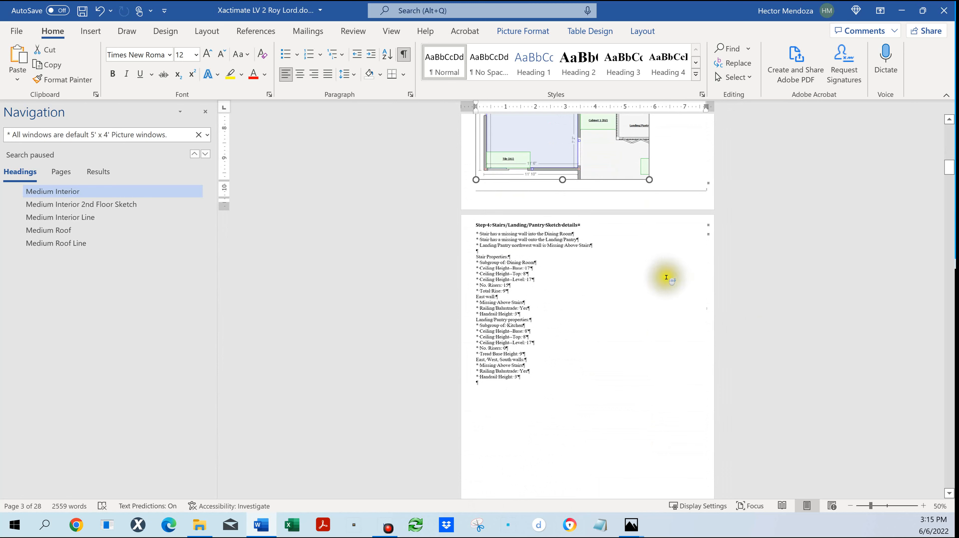
scroll(668, 278, "down", 5)
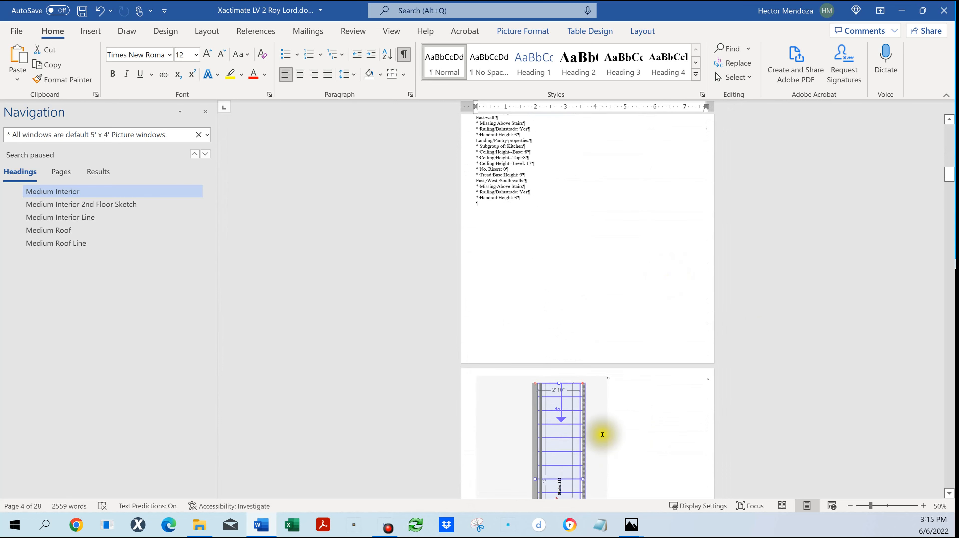
scroll(634, 283, "up", 5)
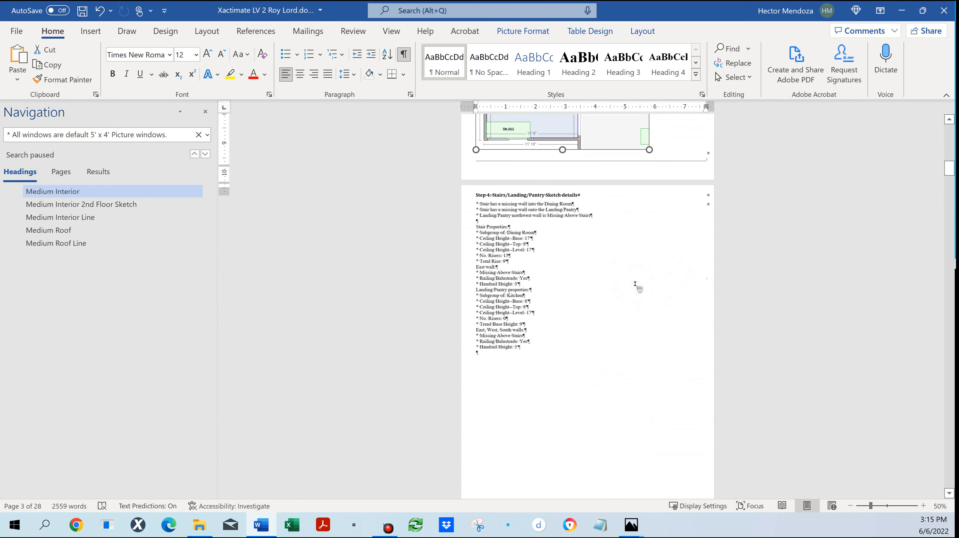
scroll(636, 284, "up", 3)
left_click(509, 263)
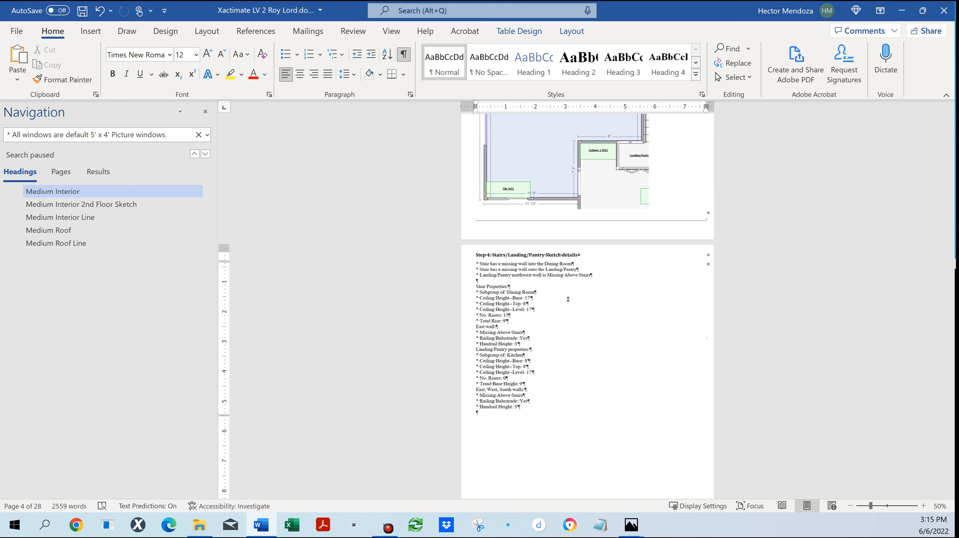
key("ctrl+s")
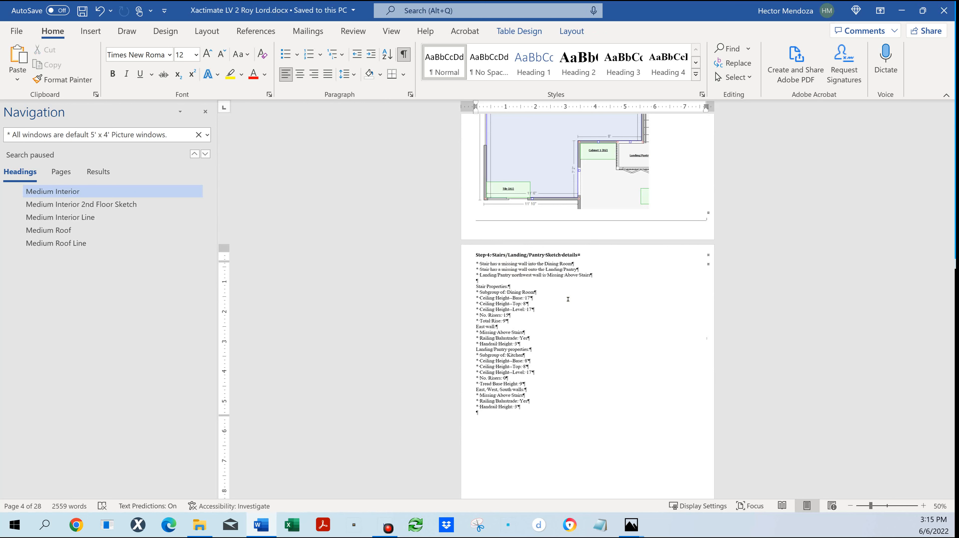
- Shrink the Stairs/Landing/Pantry diagram to about 2.1 inches wide so it fits below the Step 4 text on the same page
scroll(572, 302, "down", 2)
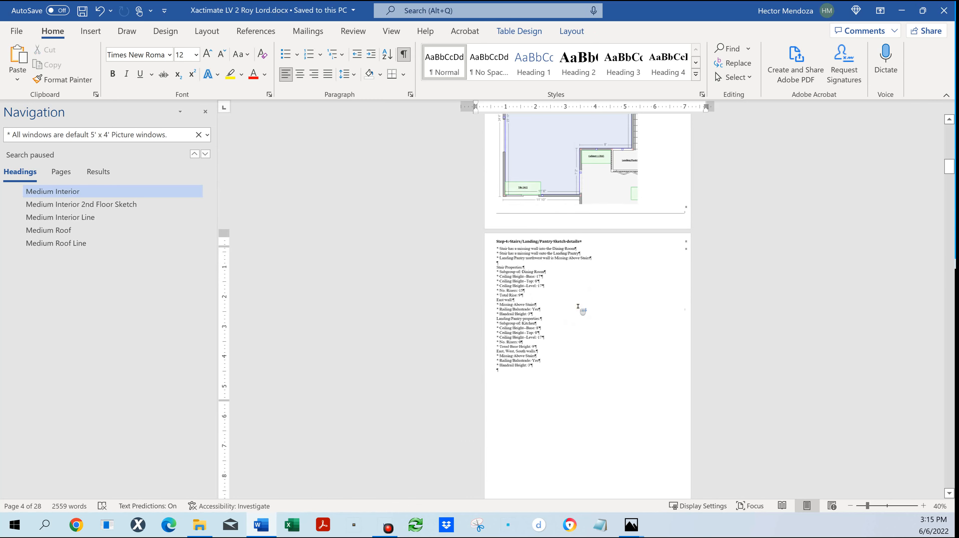
scroll(578, 306, "down", 3)
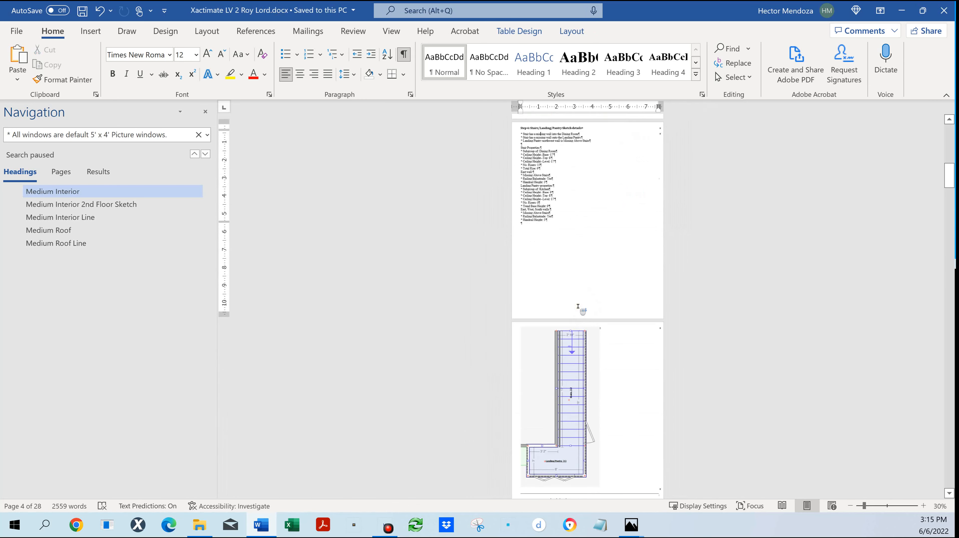
left_click(578, 391)
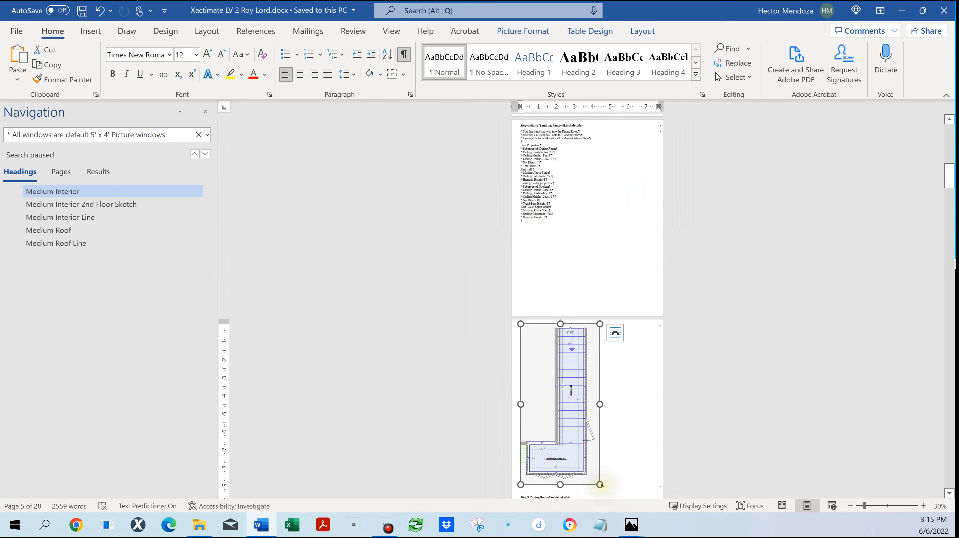
left_click_drag(601, 484, 541, 402)
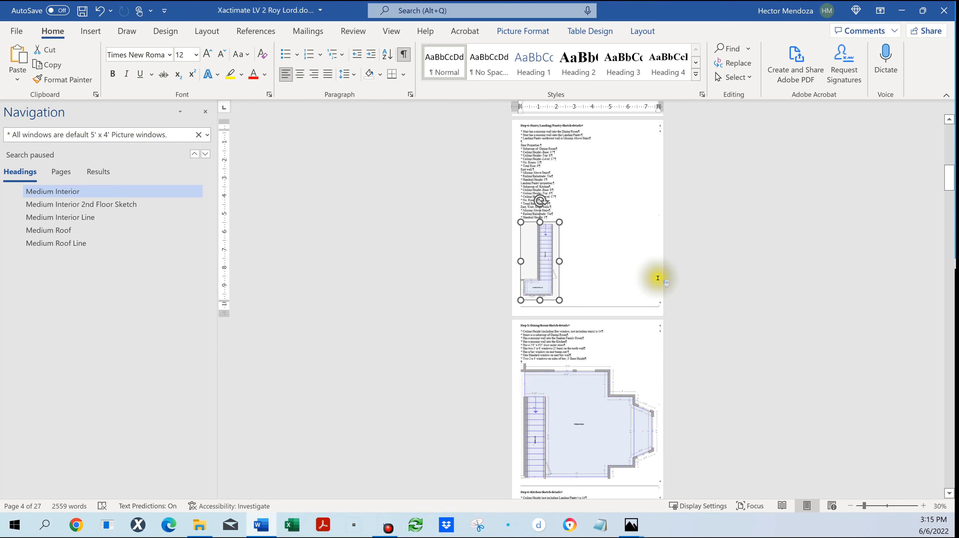
scroll(658, 278, "up", 3, "ctrl")
scroll(552, 171, "up", 5)
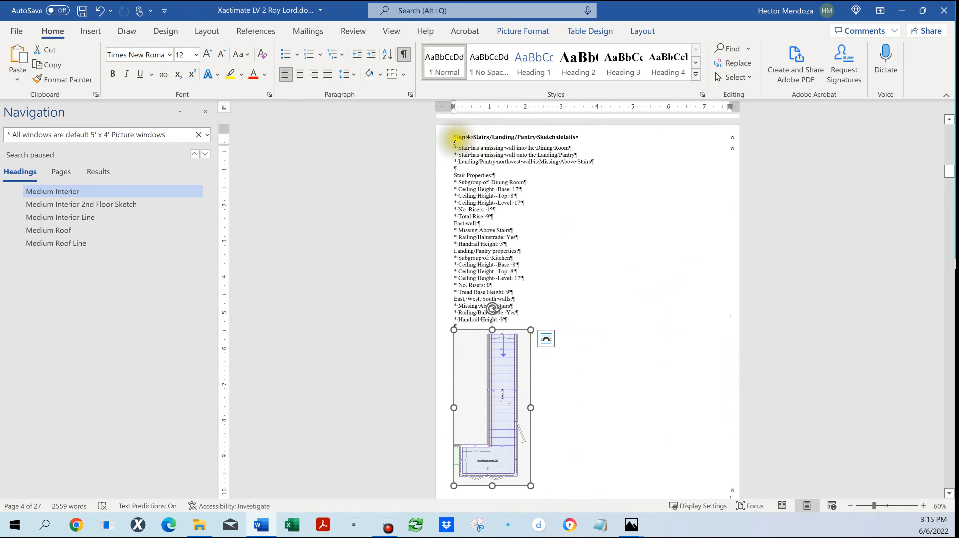
- Examine the Step 4 Stairs/Landing/Pantry text and the legibility of the reduced diagram at different magnifications
scroll(621, 269, "up", 7, "ctrl")
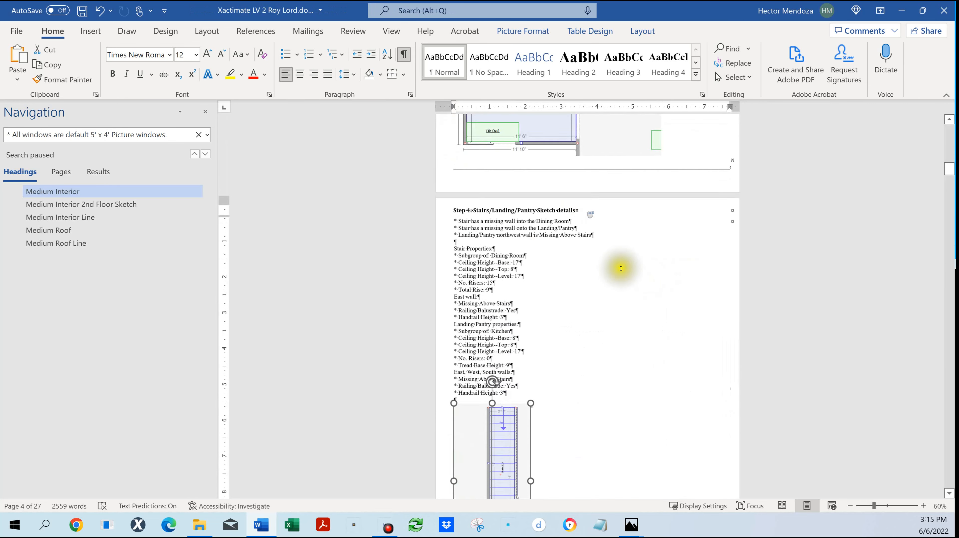
scroll(621, 268, "up", 4)
scroll(621, 269, "down", 12)
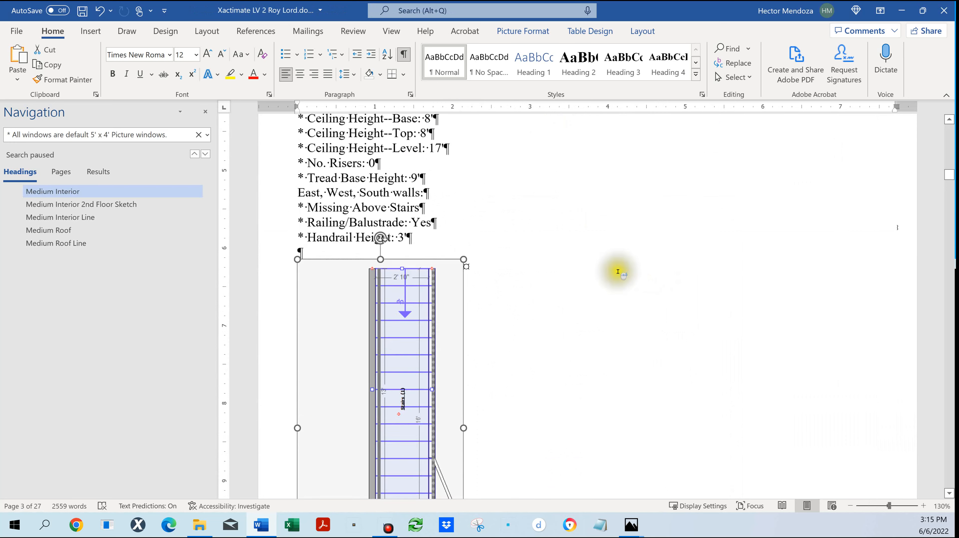
scroll(617, 272, "up", 10)
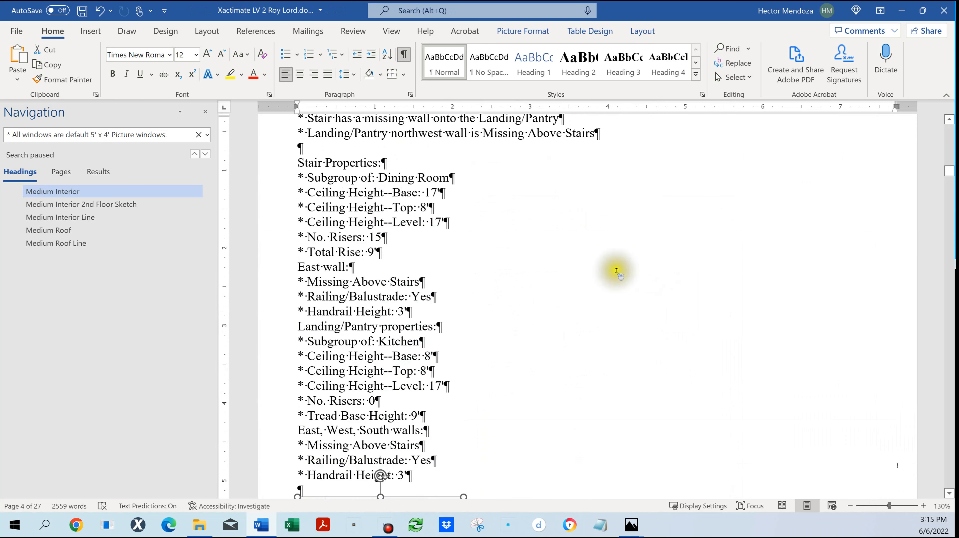
scroll(615, 271, "down", 5)
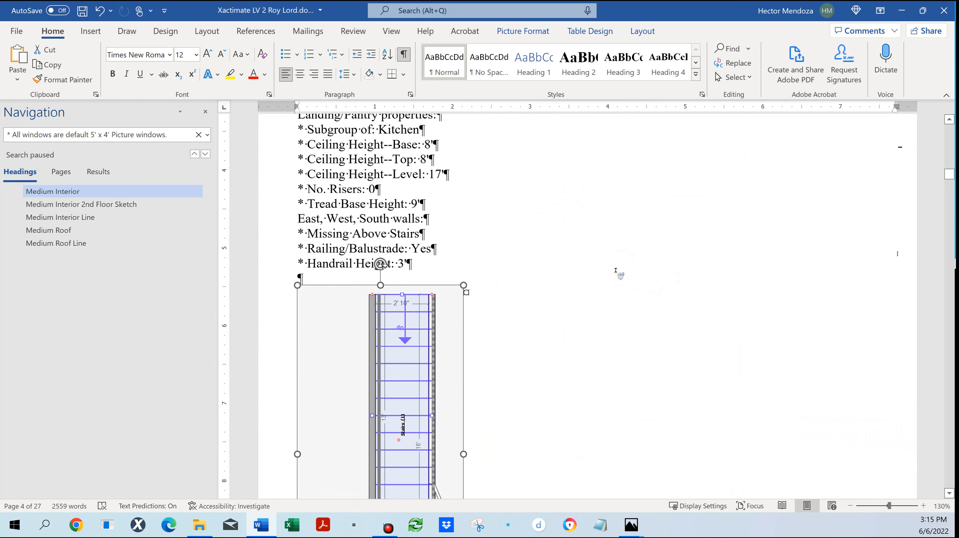
scroll(618, 271, "down", 5, "ctrl")
scroll(549, 323, "down", 1)
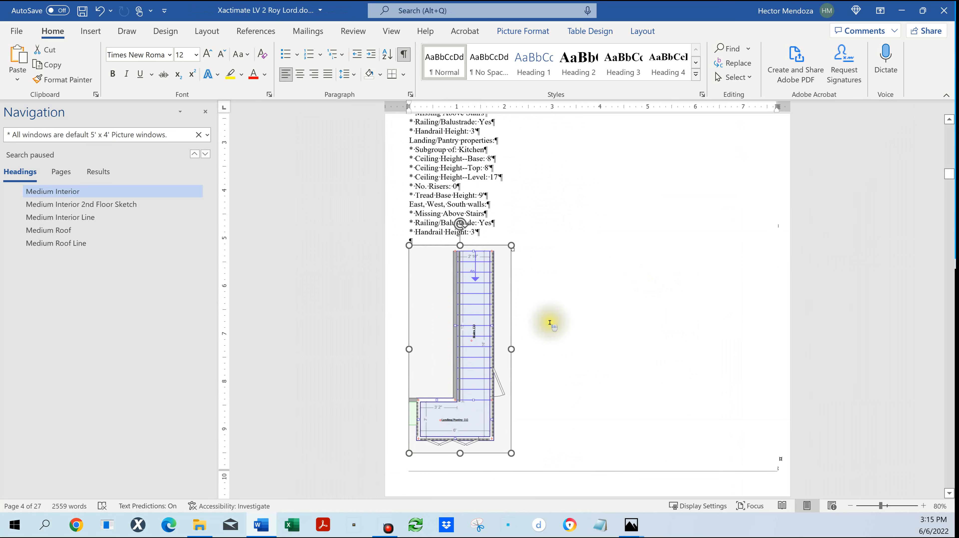
scroll(550, 323, "up", 4)
scroll(550, 323, "down", 2)
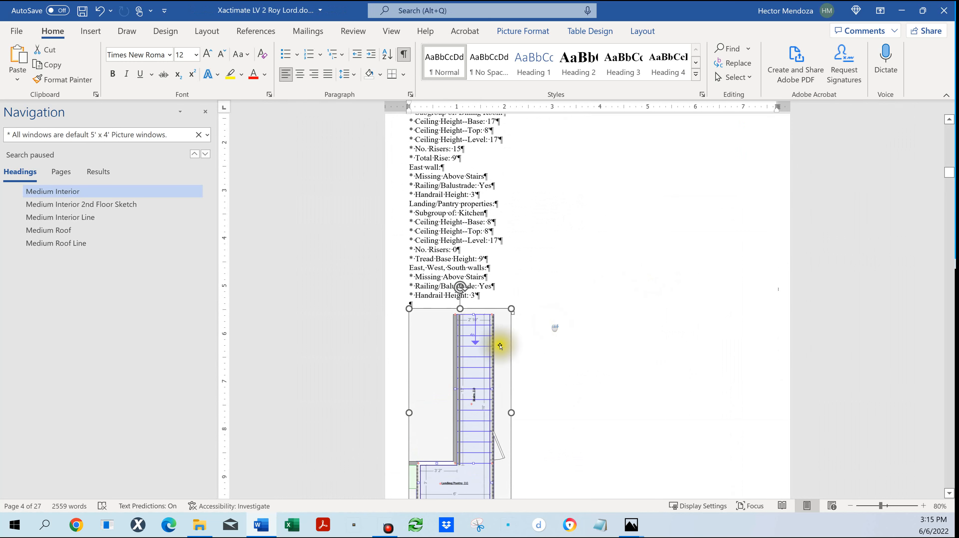
- Set the Stairs/Landing/Pantry diagram's text wrapping to In Front of Text
left_click(485, 341)
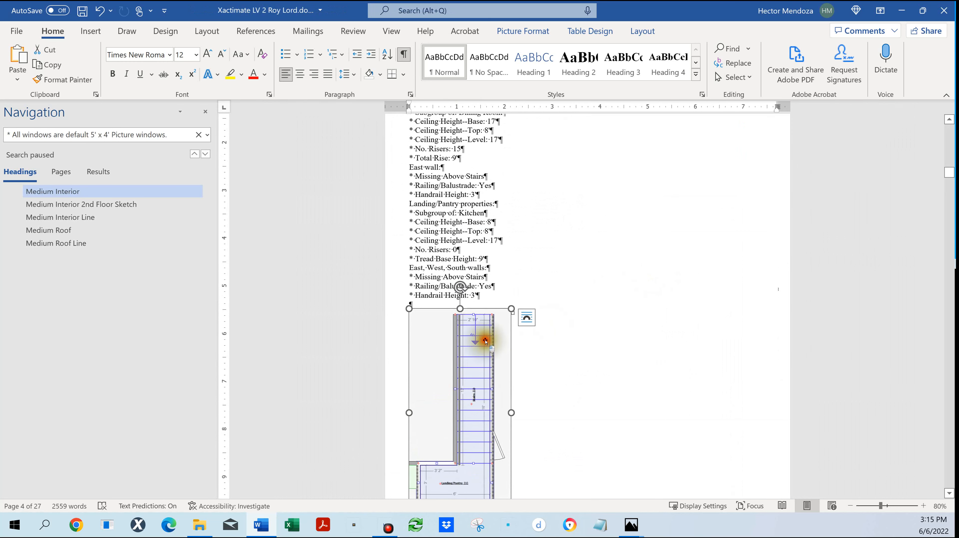
left_click(533, 319)
left_click(531, 319)
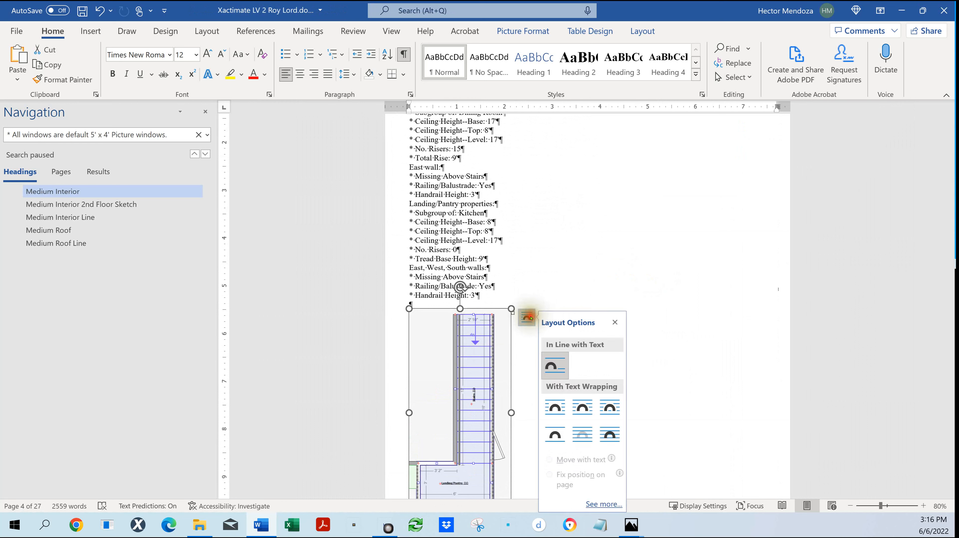
left_click(613, 434)
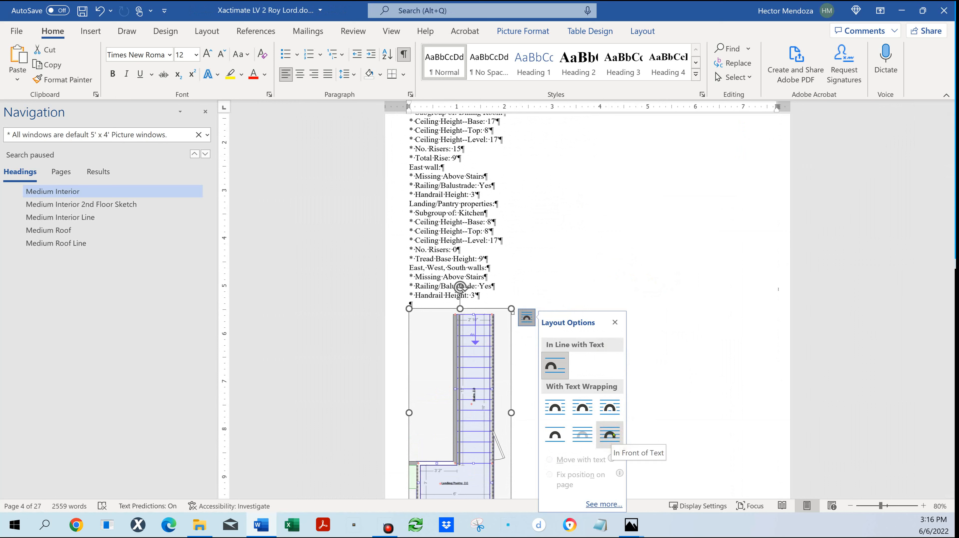
left_click(613, 435)
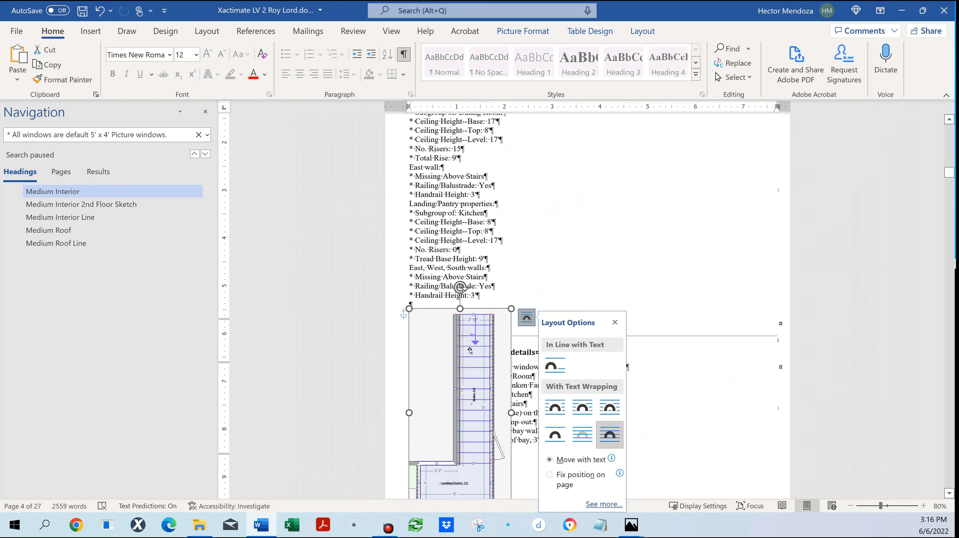
left_click(621, 434)
- Move the Stairs/Landing/Pantry diagram up into the empty space beside the Step 4 property list
left_click(485, 365)
left_click_drag(485, 361, 637, 183)
scroll(695, 278, "down", 4, "ctrl")
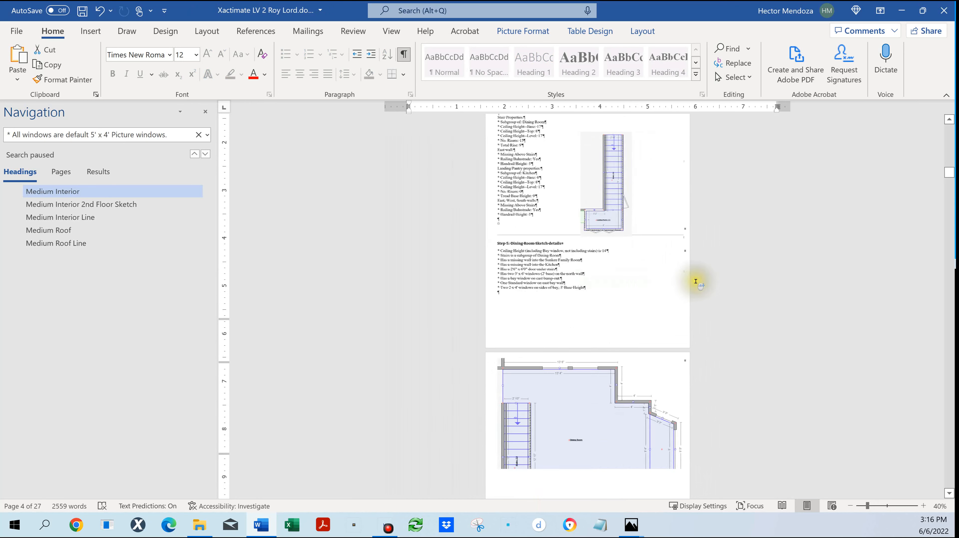
scroll(665, 126, "up", 3)
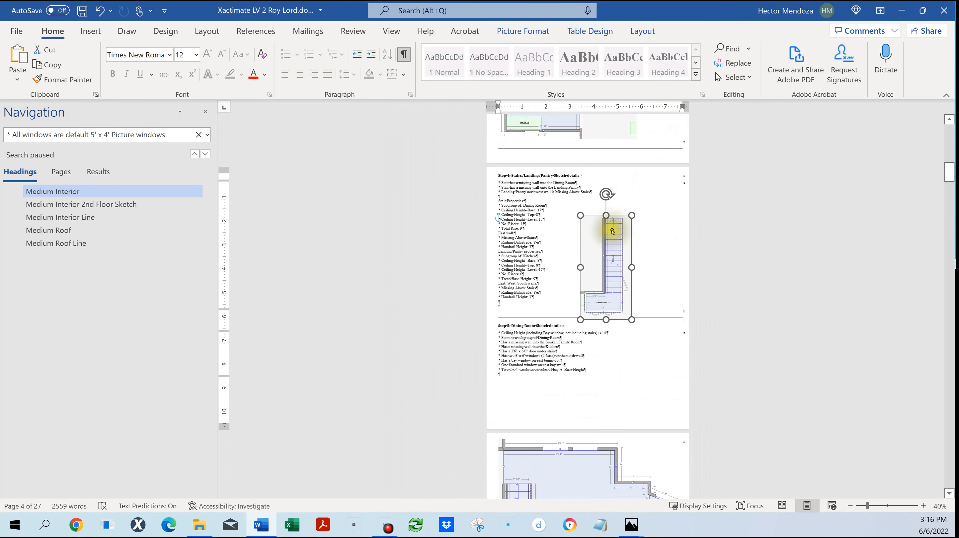
- Enlarge the stair diagram to about 2.5 inches wide and position it beside the Step 4 text, just below the heading row
left_click_drag(612, 231, 643, 205)
mouse_move(620, 284)
left_mouse_down()
mouse_move(605, 281)
mouse_move(616, 274)
left_mouse_up()
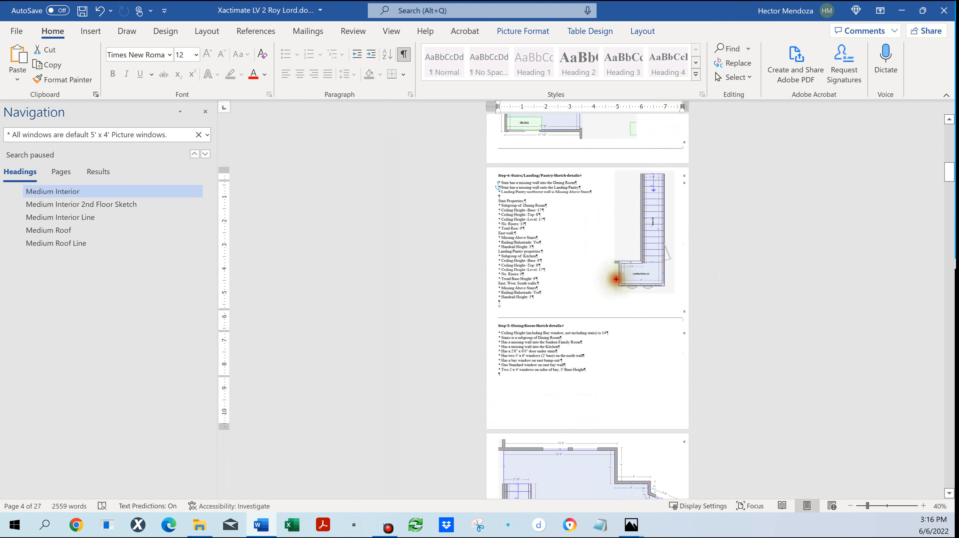
left_click_drag(638, 236, 622, 247)
- Preview the Step 4 page without formatting marks and turn the marks back on
scroll(666, 257, "up", 7, "ctrl")
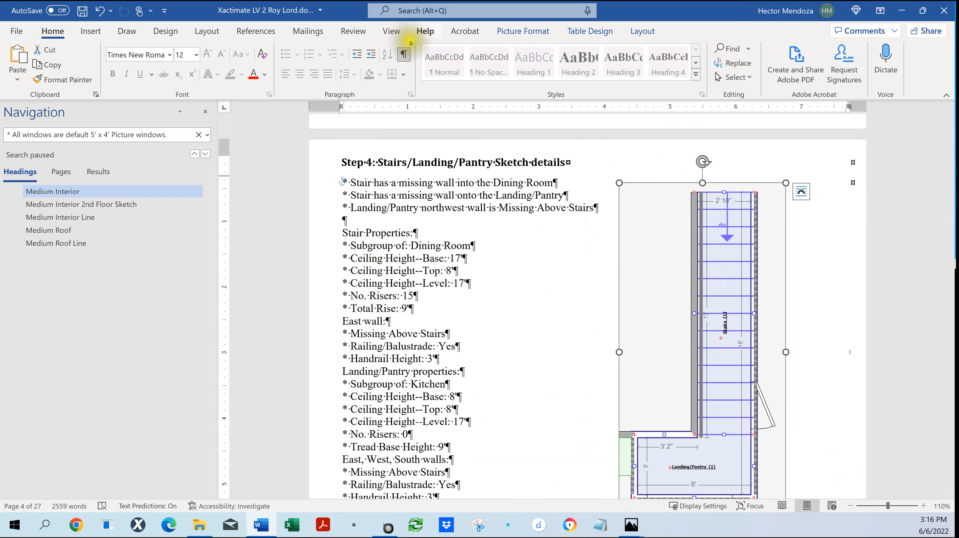
left_click(403, 53)
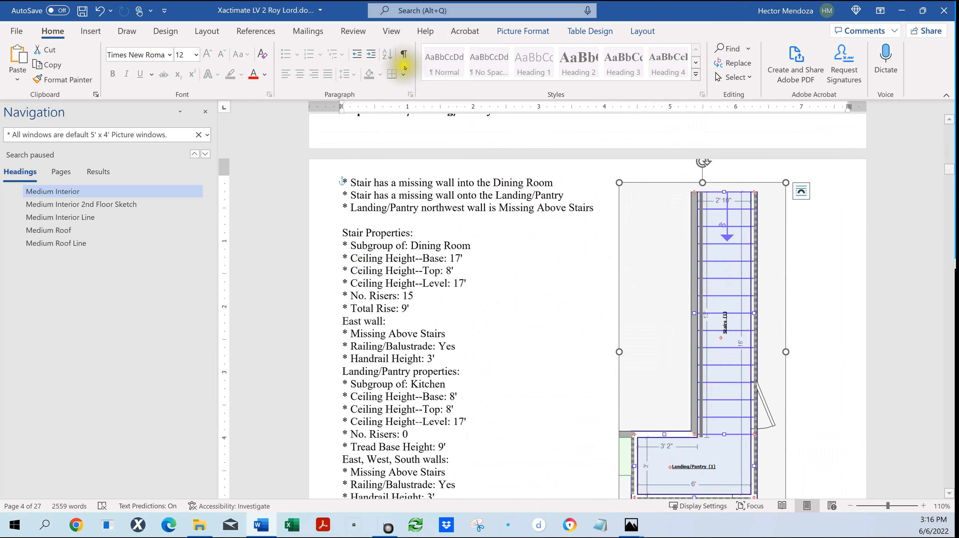
left_click(403, 54)
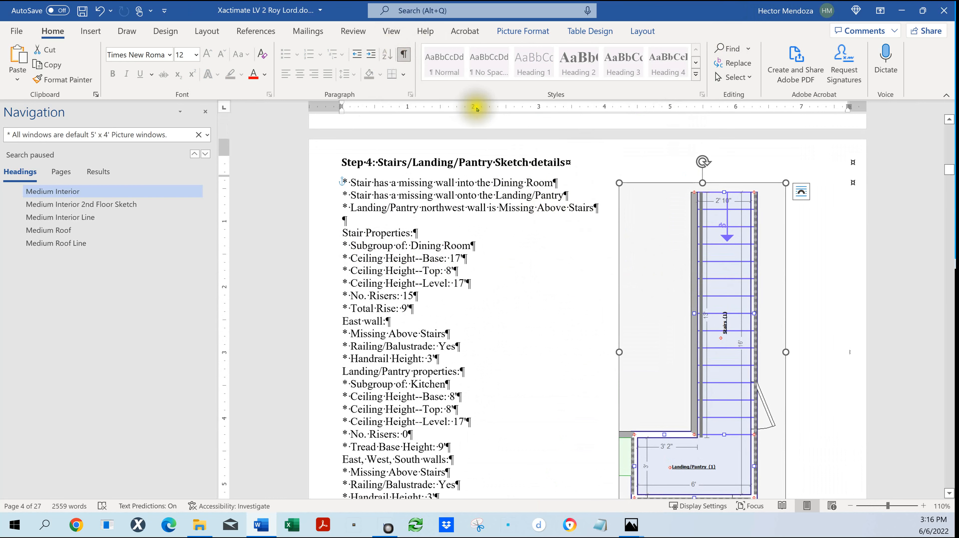
- Hide the formatting marks and review the pages from Step 4 through the Dining Room diagram
left_click(404, 54)
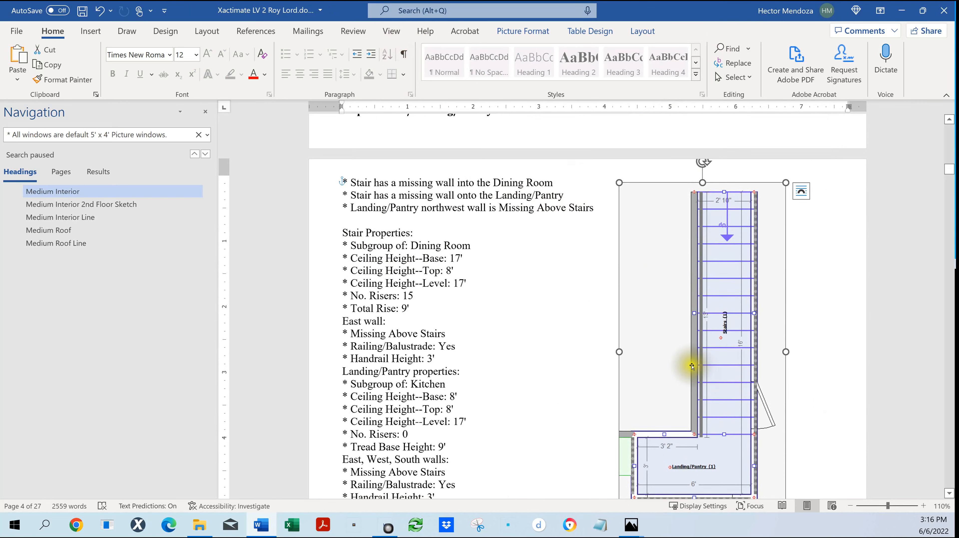
scroll(691, 364, "down", 6)
scroll(668, 353, "down", 5)
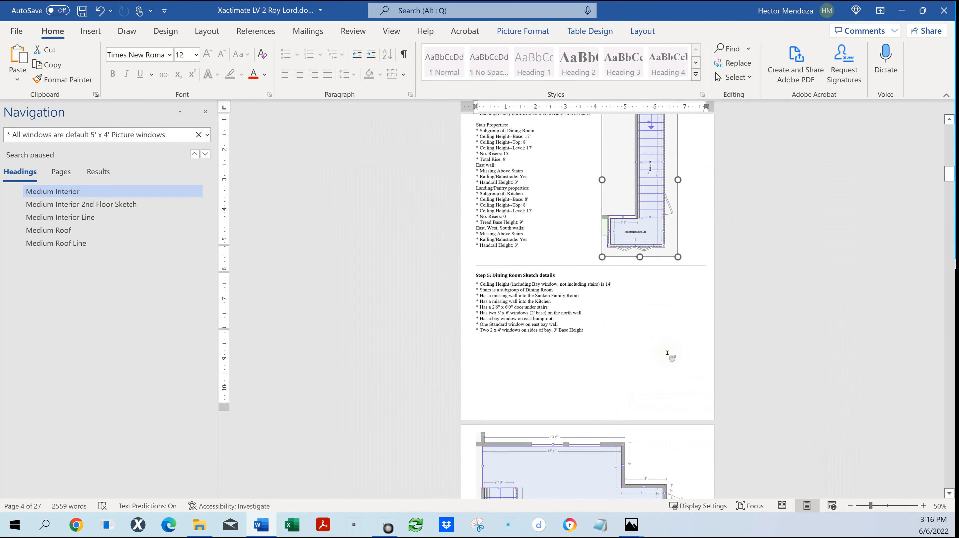
scroll(605, 382, "down", 3)
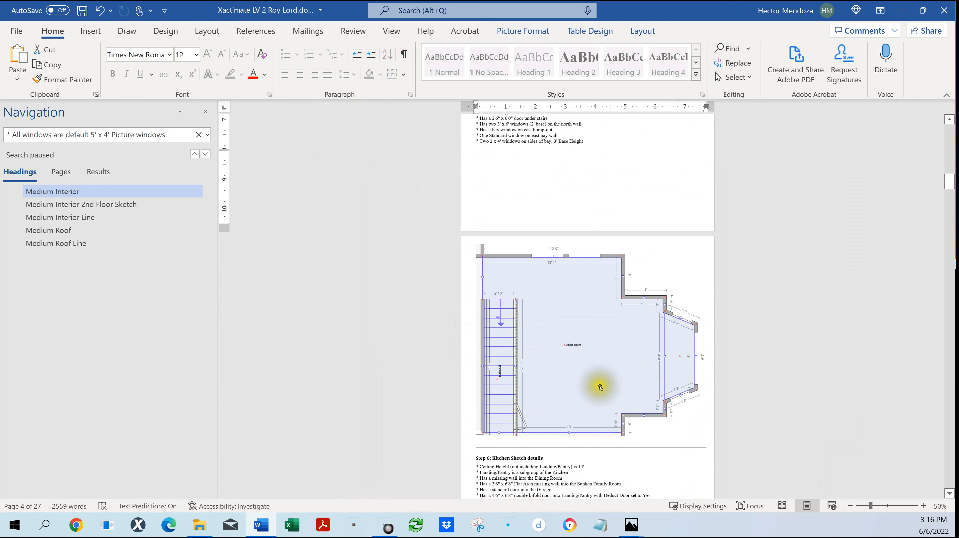
- Try to shrink the Dining Room diagram so it fits on the page directly beneath the Step 5 list
scroll(600, 386, "up", 1)
left_click(587, 448)
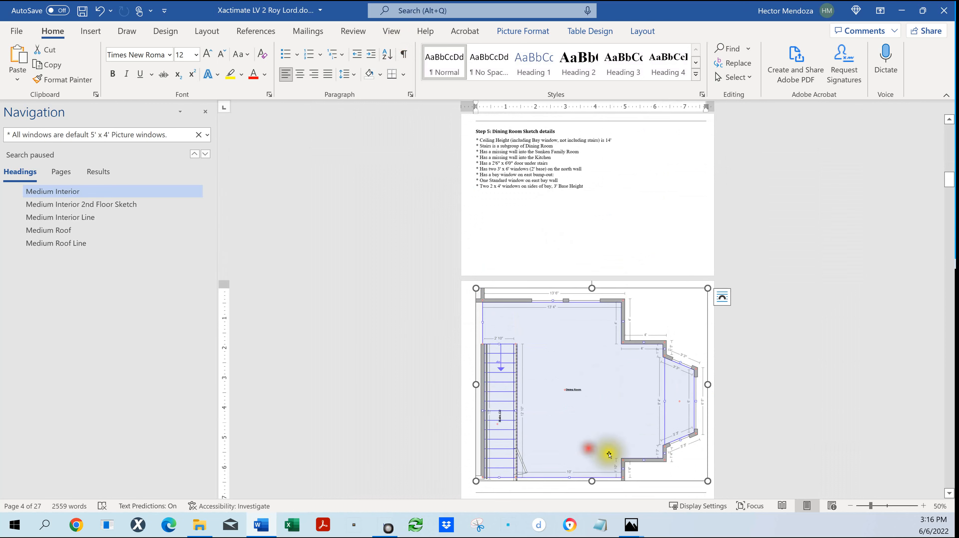
left_click_drag(708, 481, 544, 346)
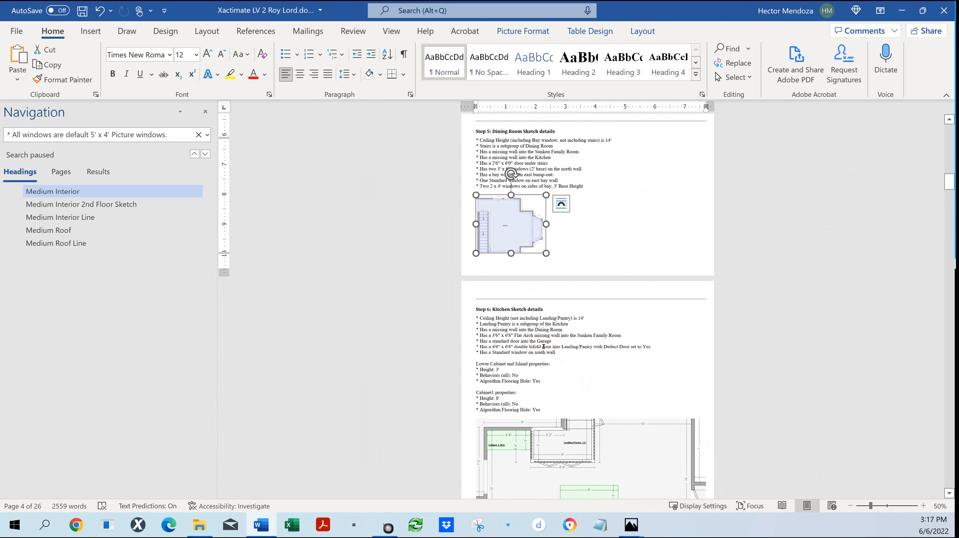
left_click(636, 220)
scroll(636, 221, "up", 6, "ctrl")
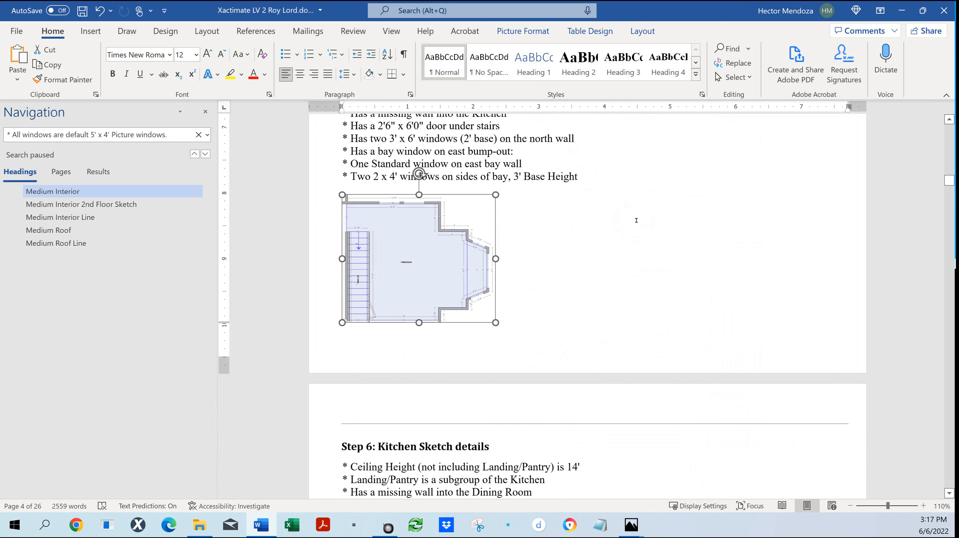
scroll(393, 435, "up", 5, "ctrl")
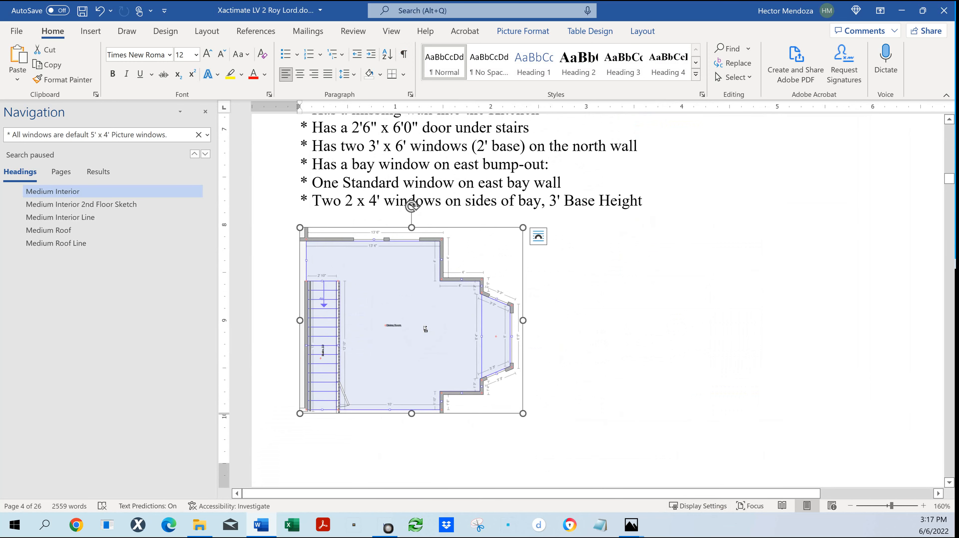
scroll(426, 329, "down", 1, "ctrl")
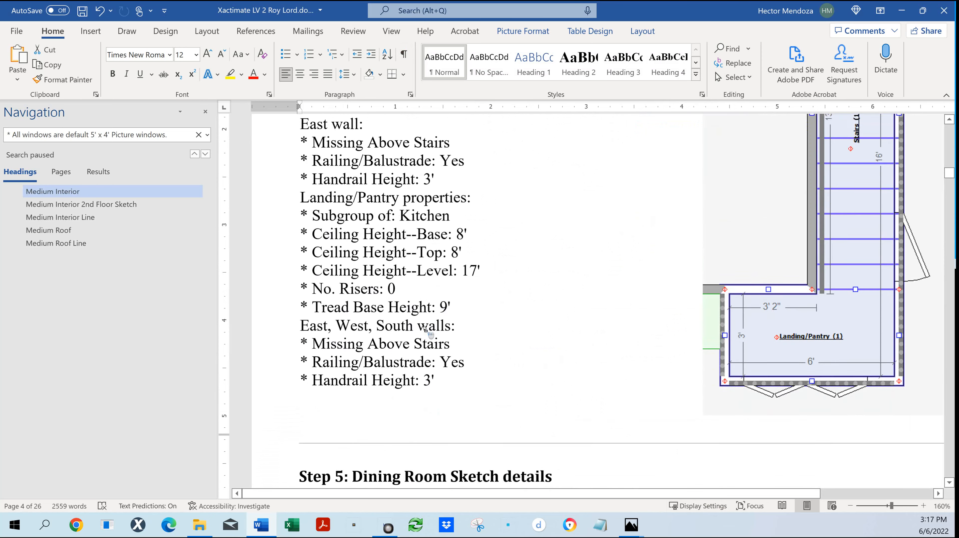
scroll(426, 330, "down", 6)
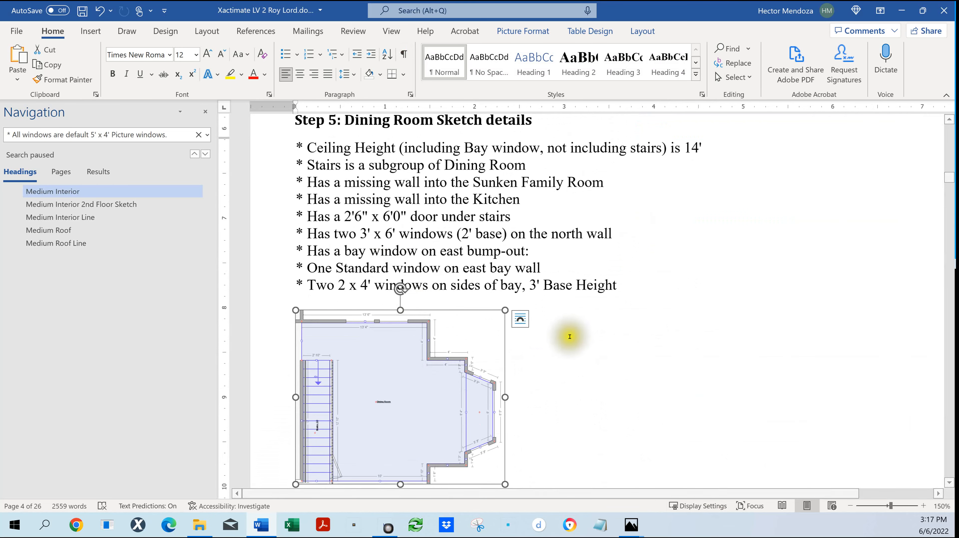
key("ctrl+z")
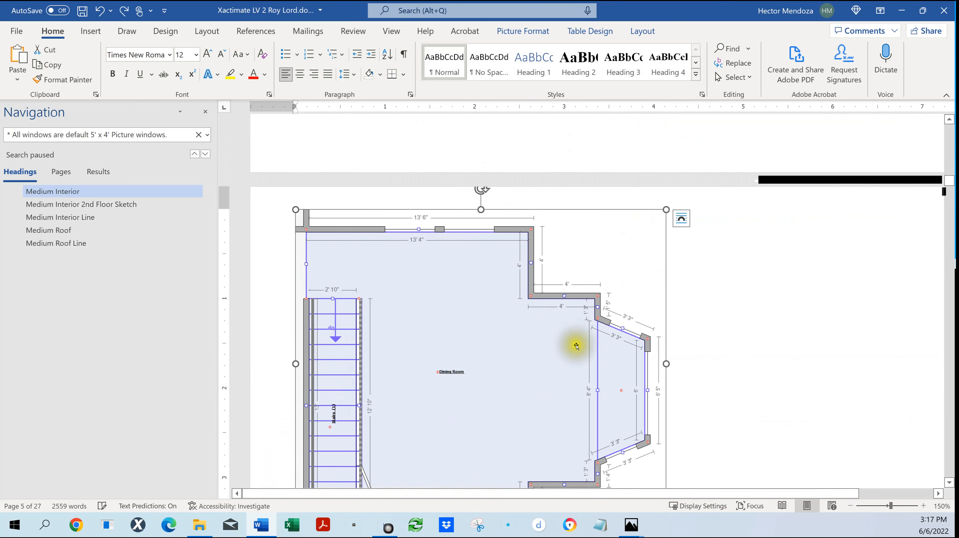
- Try inserting a page break before the "Step 5: Dining Room Sketch details" heading
scroll(574, 341, "up", 6)
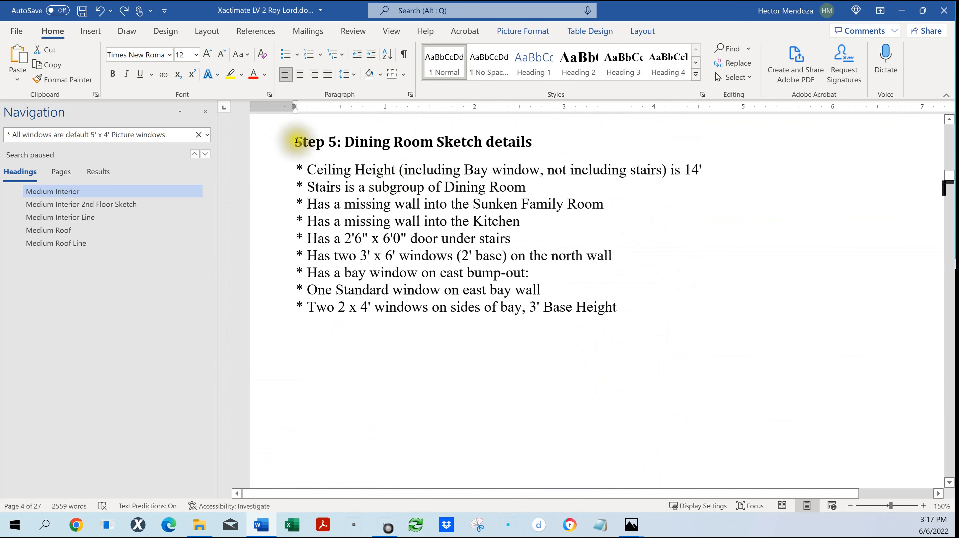
left_click(297, 141)
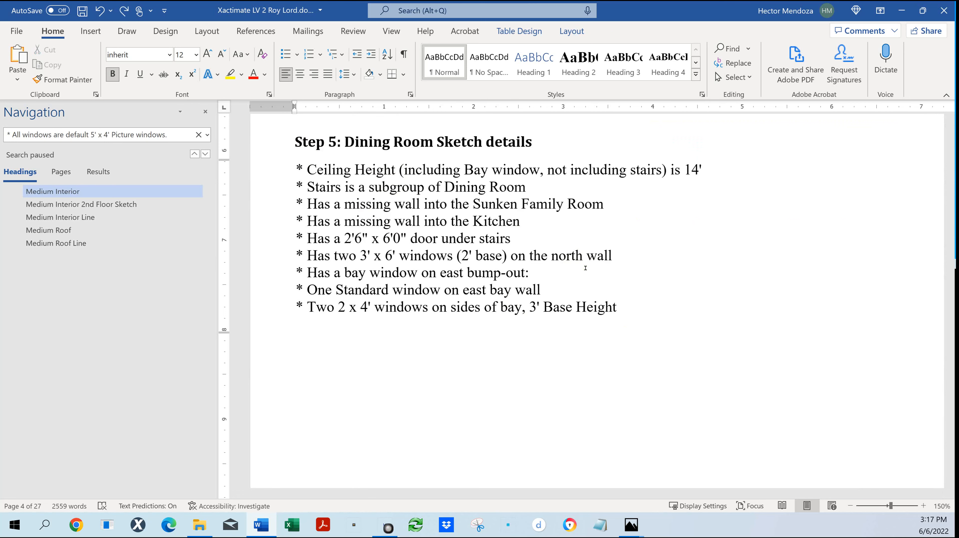
key("ctrl+y")
scroll(585, 268, "up", 10)
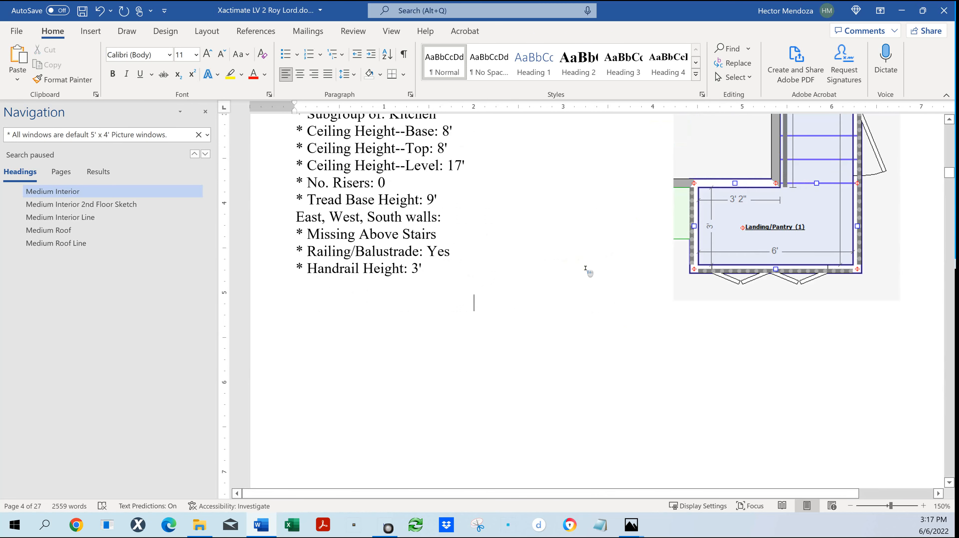
- Check how the Step 4 heading is split from its list and undo the page break before Step 5
scroll(585, 268, "down", 5, "ctrl")
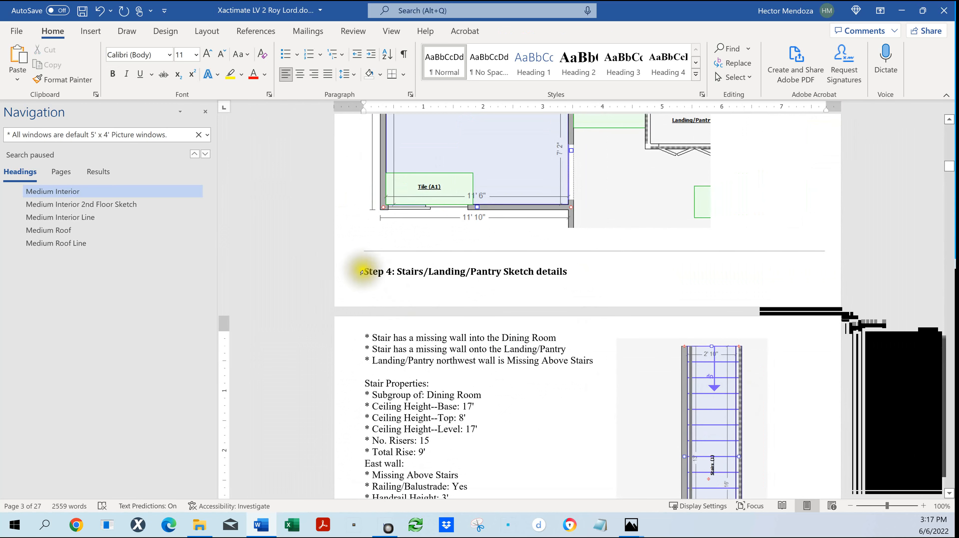
scroll(414, 296, "up", 12)
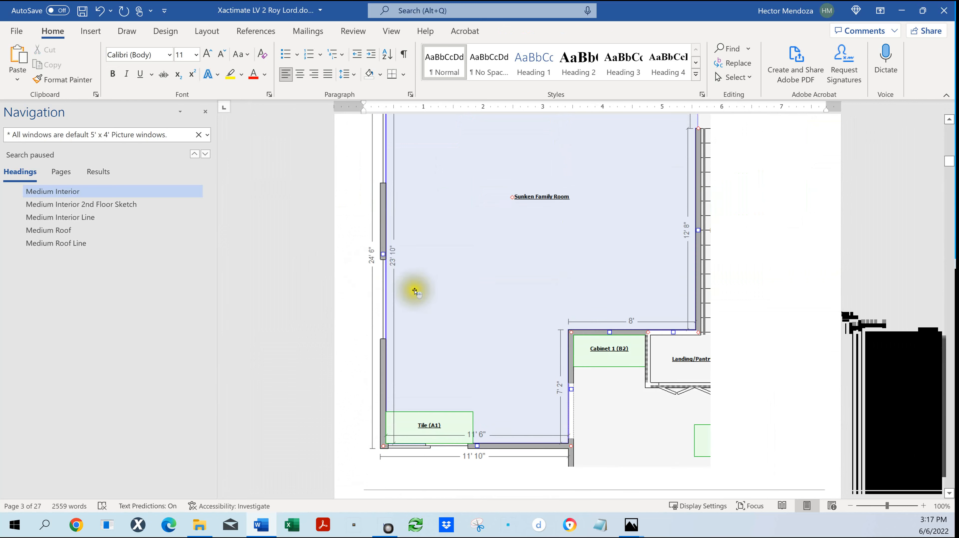
scroll(417, 295, "down", 12)
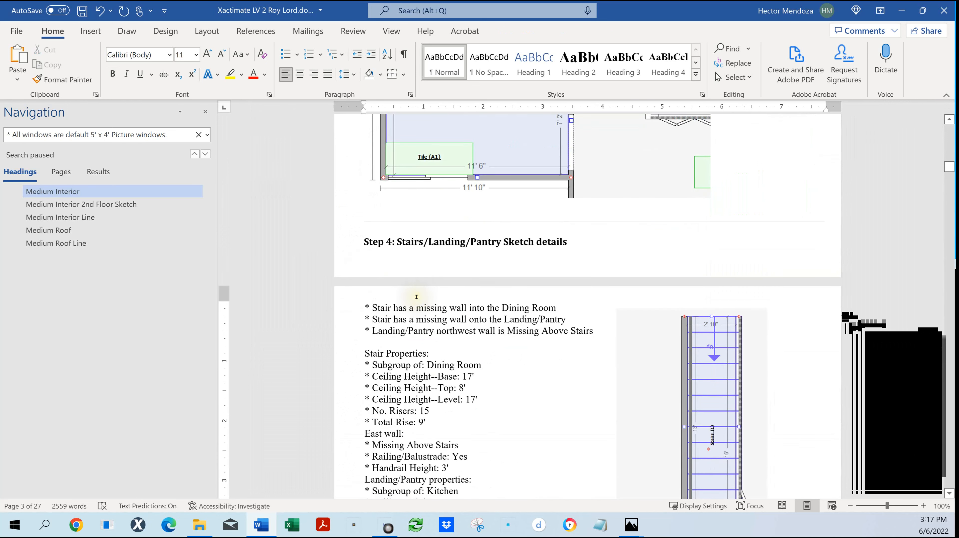
left_click(420, 300)
scroll(420, 300, "down", 5)
scroll(421, 301, "up", 8)
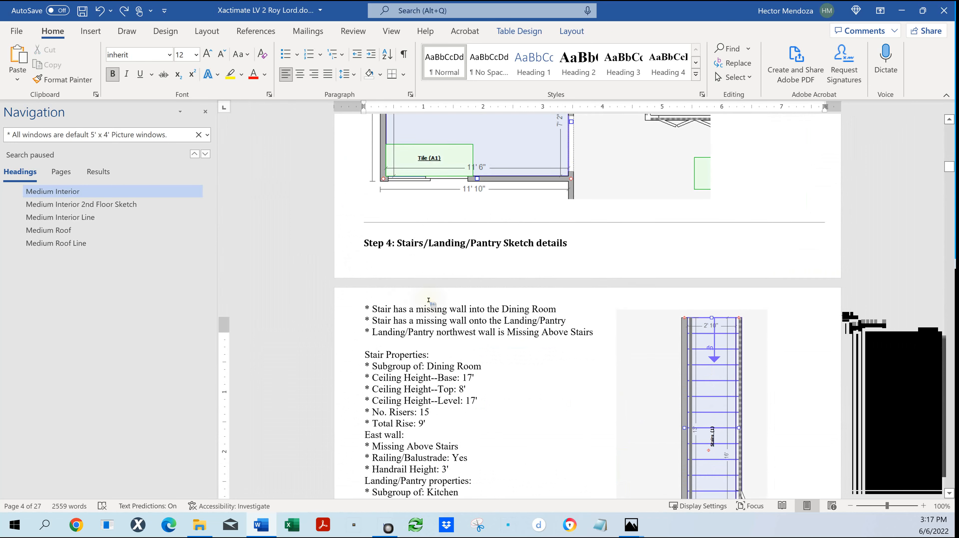
- Insert a page break before the "Step 4: Stairs/Landing/Pantry Sketch details" heading so it starts on the same page as its list
left_click(367, 272)
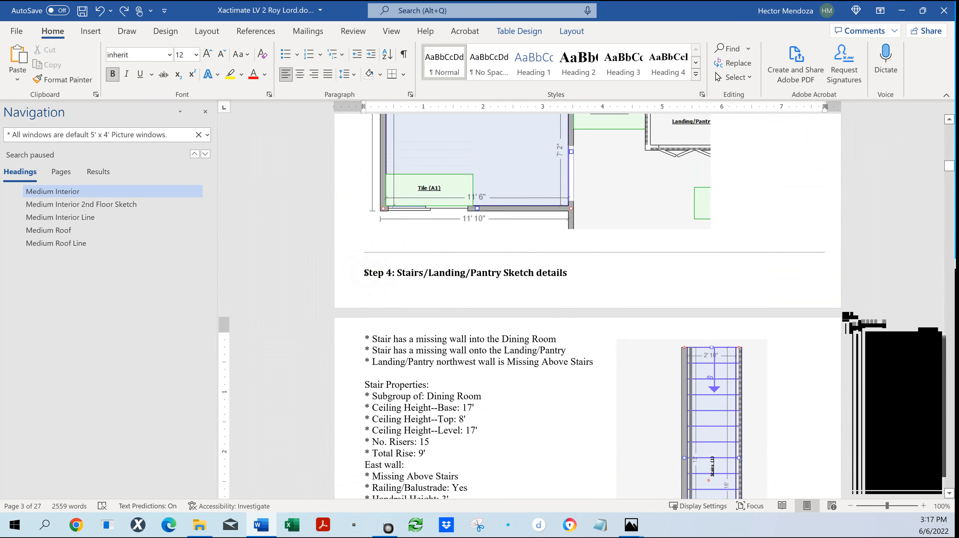
left_click(366, 273)
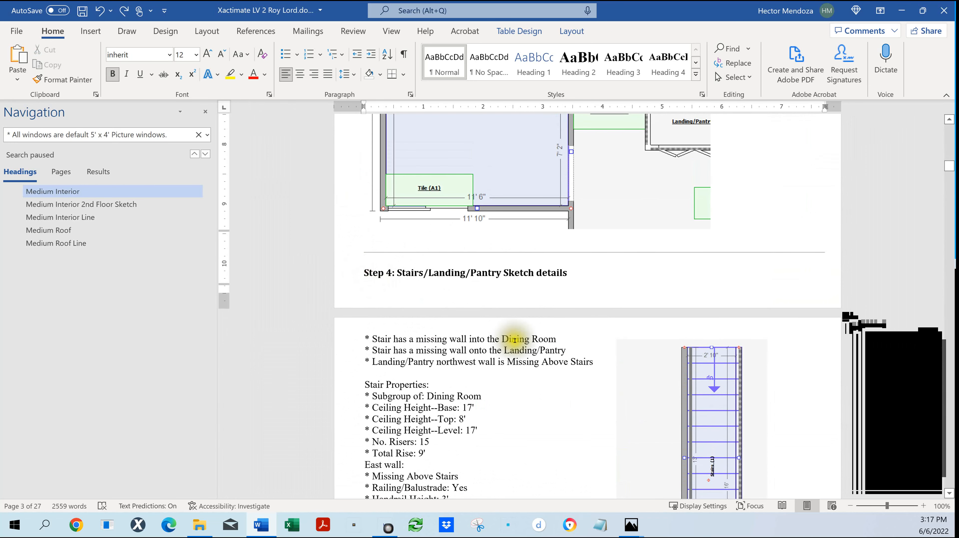
key("ctrl+Return")
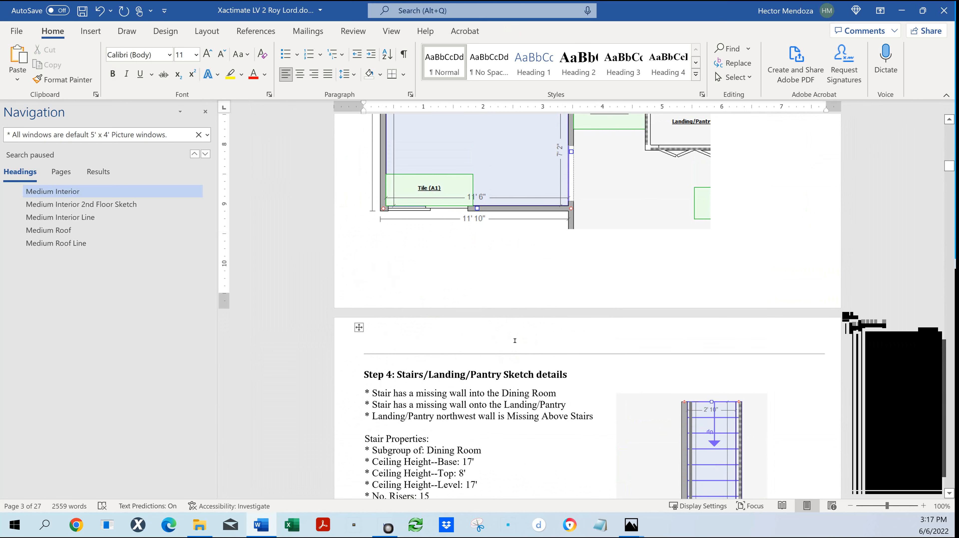
left_click(527, 371)
scroll(525, 369, "down", 3)
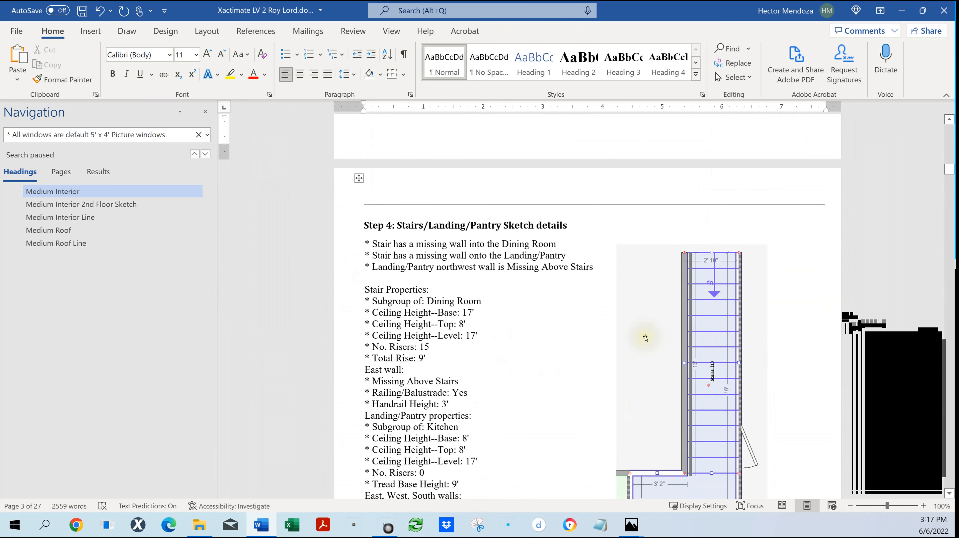
- Examine the space around the Step 5 list and the Dining Room diagram on the following page
scroll(646, 341, "down", 5)
scroll(645, 338, "down", 3)
left_click(487, 262)
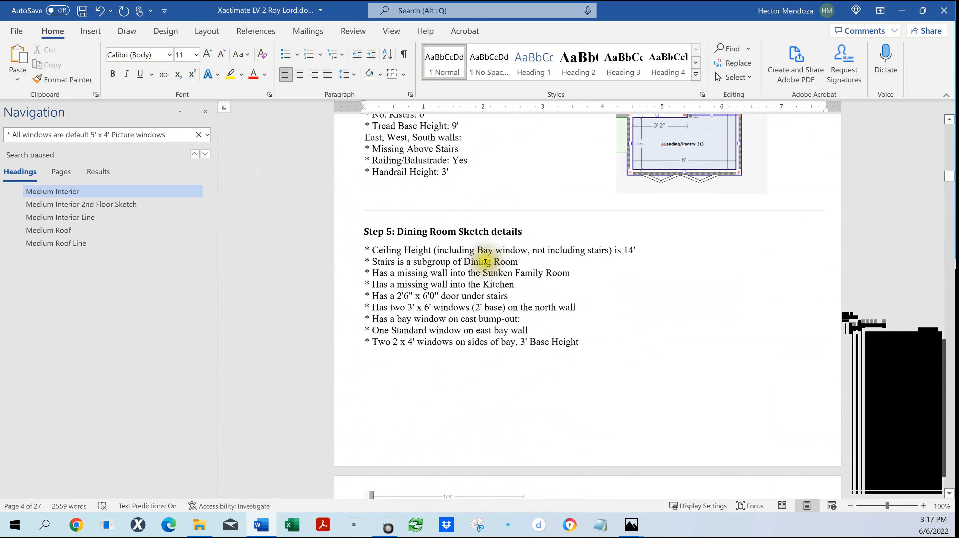
scroll(490, 271, "down", 7)
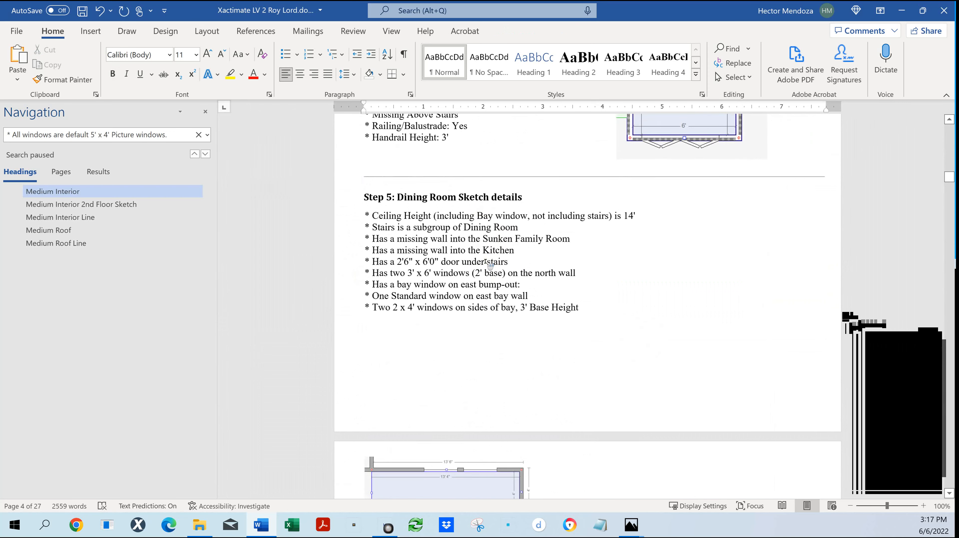
scroll(507, 317, "up", 4)
scroll(507, 317, "up", 4)
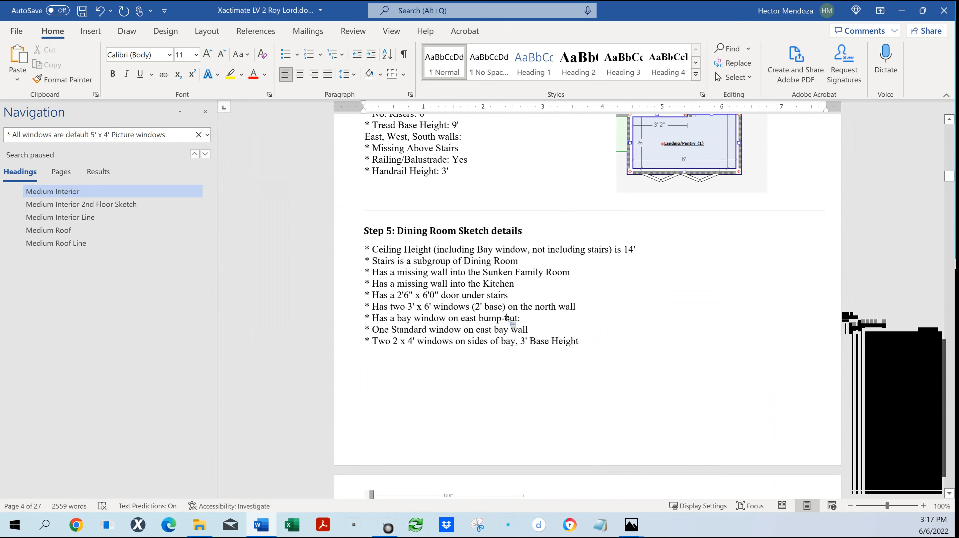
scroll(539, 287, "down", 4)
scroll(540, 287, "down", 1)
left_click(447, 417)
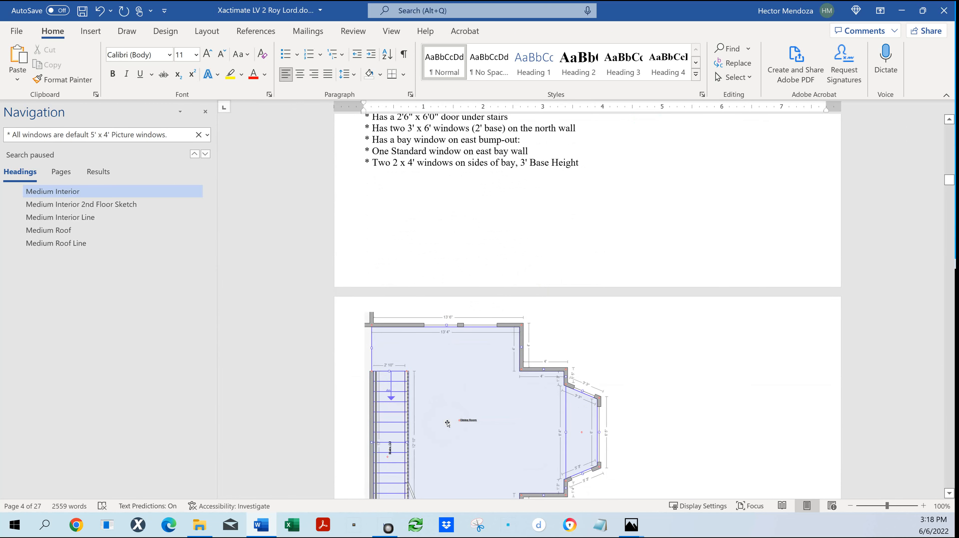
scroll(740, 175, "up", 3)
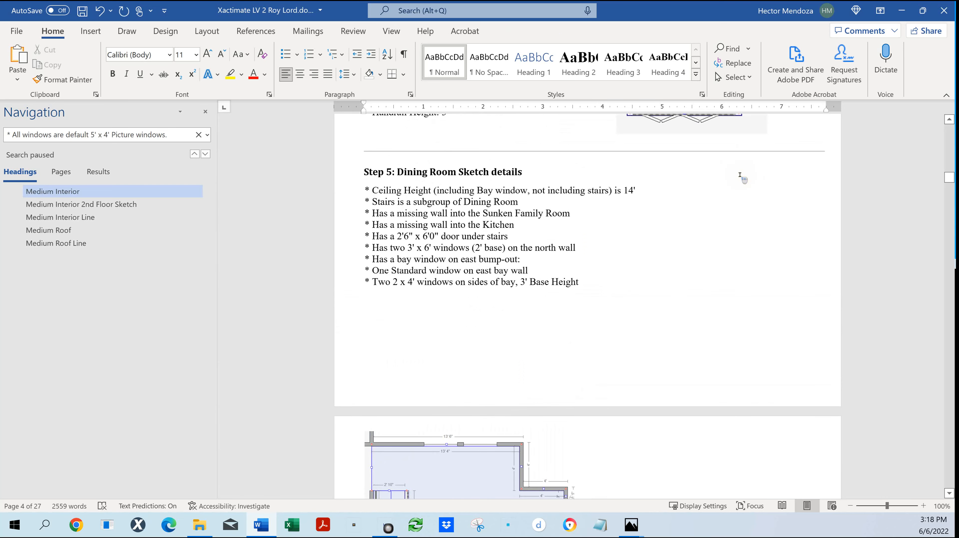
scroll(740, 175, "up", 1)
left_click(703, 258)
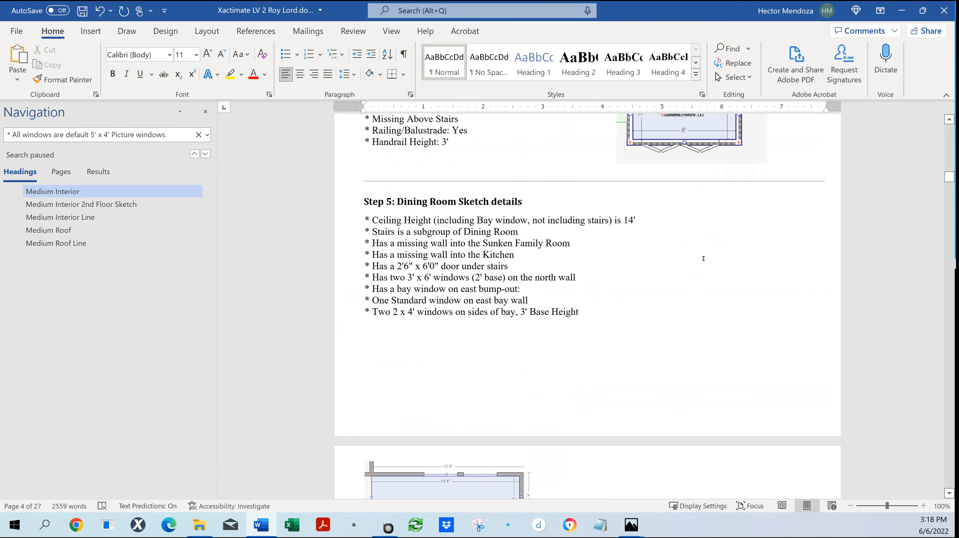
scroll(703, 259, "down", 4)
left_click(683, 261)
- Set the Dining Room diagram's text wrapping to In Front of Text
left_click(475, 433)
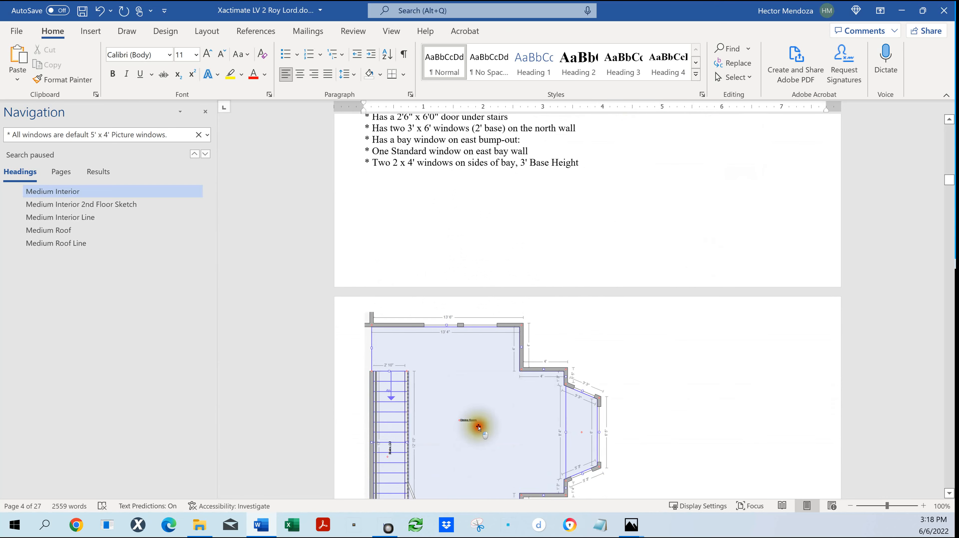
left_click(478, 427)
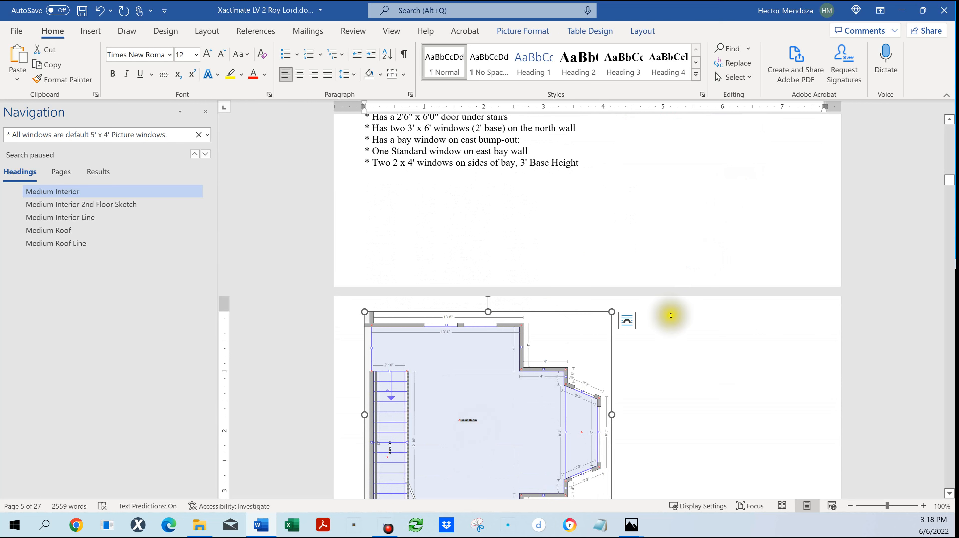
left_click(628, 322)
left_click(718, 444)
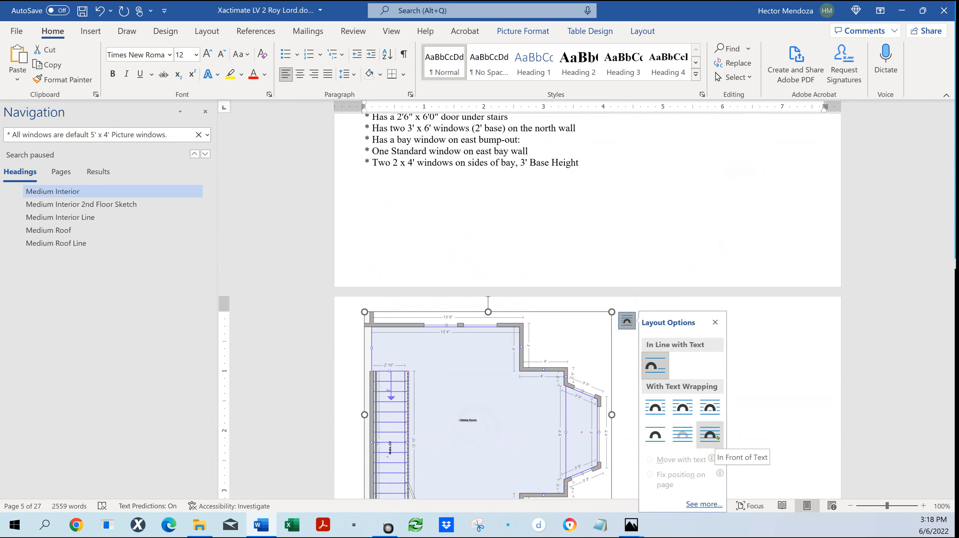
left_click(717, 437)
- Move the Dining Room diagram beside the Step 5 list and shrink it to about 3.7 inches wide, within the page margin
scroll(667, 373, "up", 6)
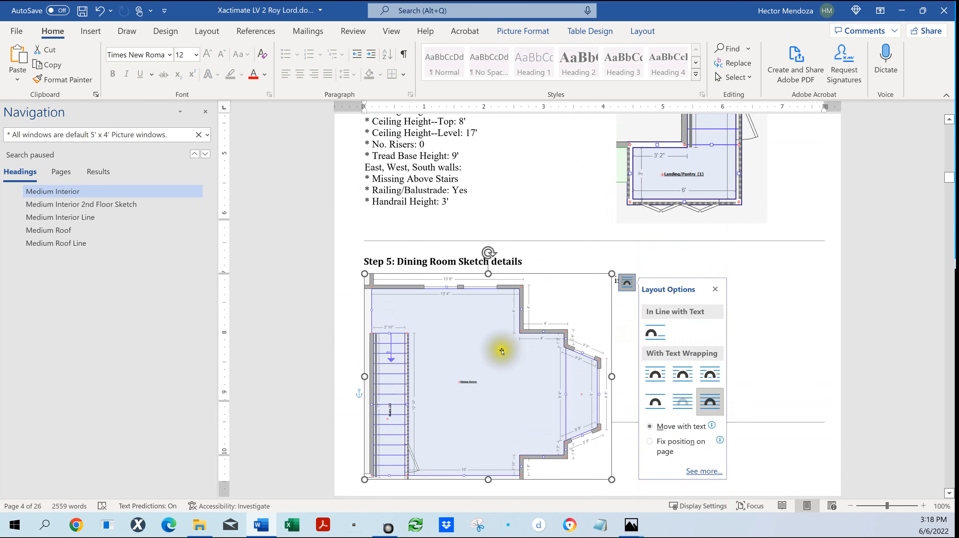
left_click_drag(502, 352, 729, 360)
scroll(729, 360, "down", 3)
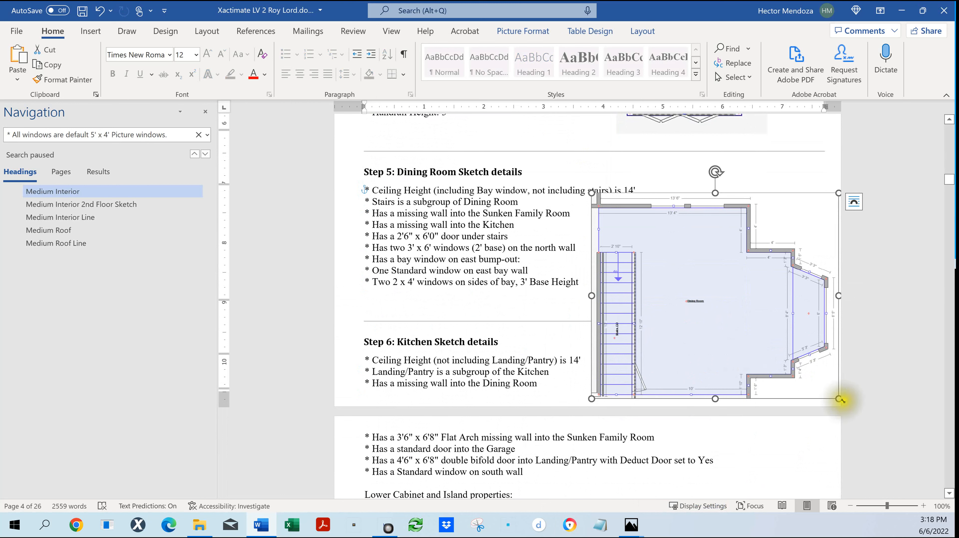
left_click_drag(841, 399, 813, 378)
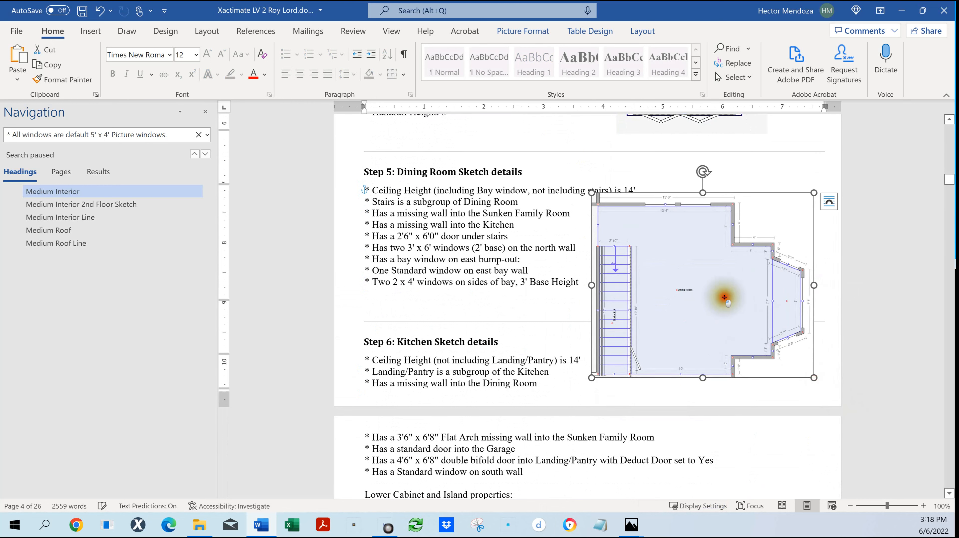
left_click_drag(725, 296, 732, 301)
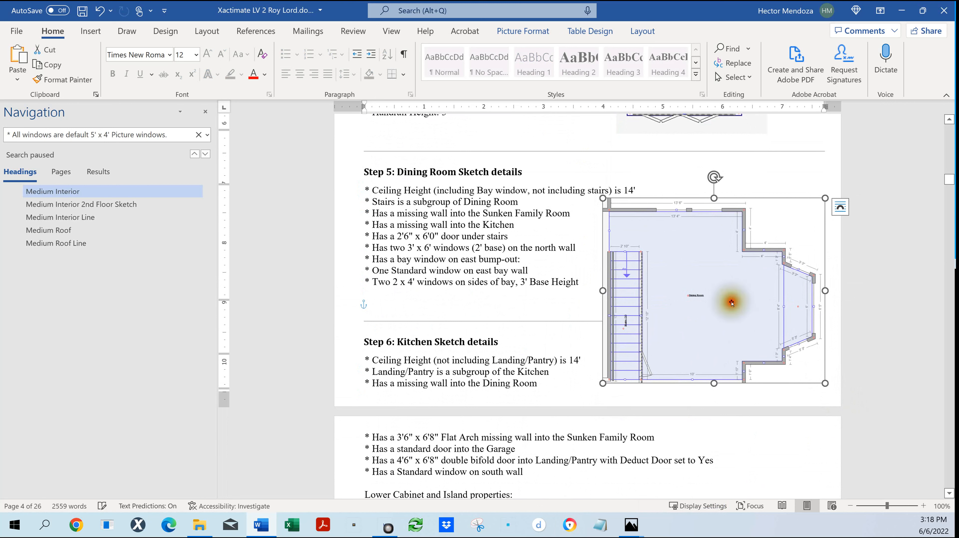
- Insert a page break before the "Step 6: Kitchen Sketch details" heading and move the Dining Room diagram back beside the Step 5 list
left_click(367, 340)
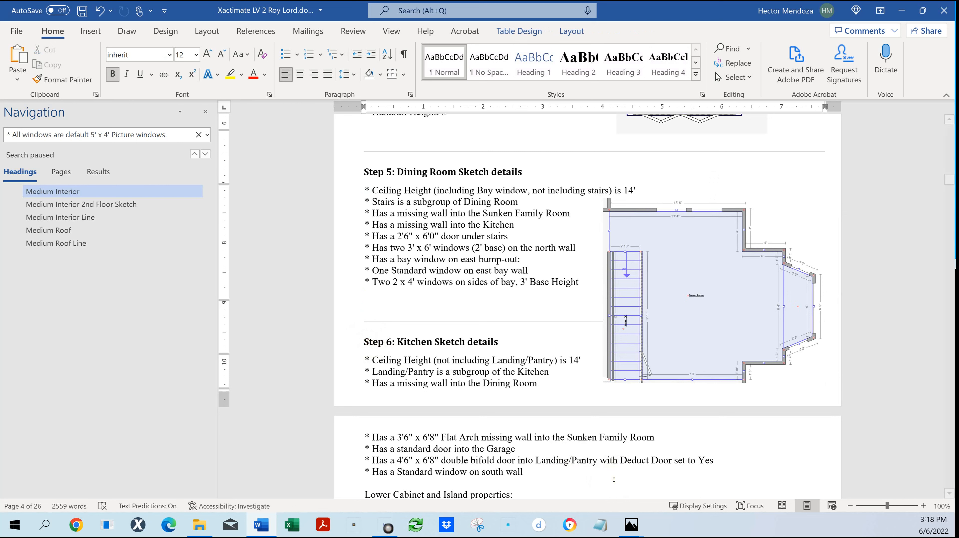
key("Return")
mouse_move(678, 452)
left_mouse_down()
mouse_move(685, 285)
mouse_move(667, 318)
left_mouse_up()
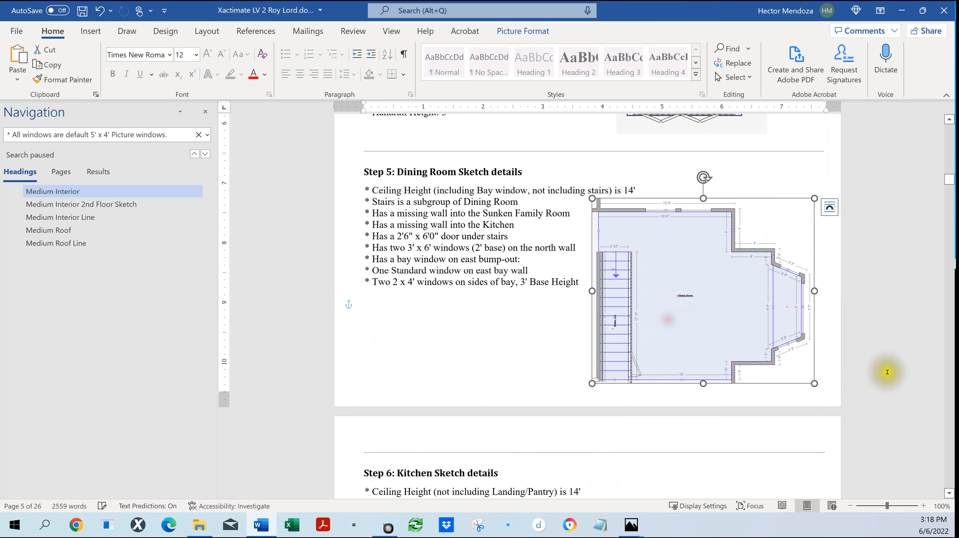
- Close the Navigation pane and enlarge the Dining Room diagram to about 4 inches wide
scroll(884, 373, "up", 4, "ctrl")
left_click(205, 112)
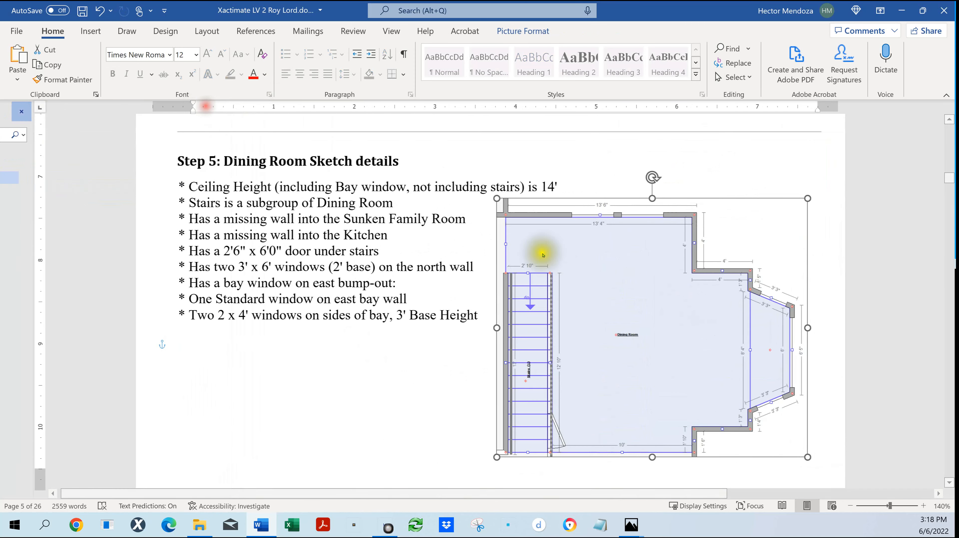
scroll(785, 378, "up", 2, "ctrl")
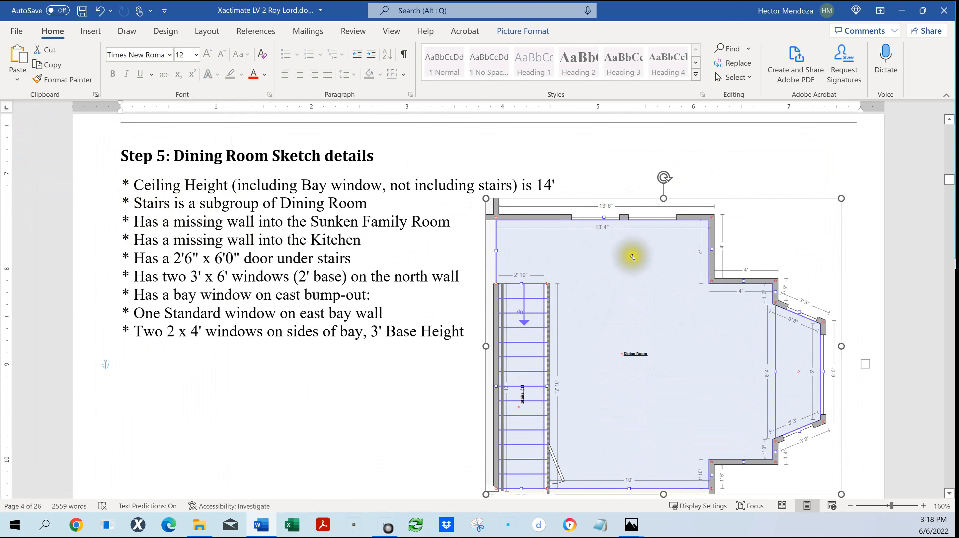
scroll(728, 320, "down", 5)
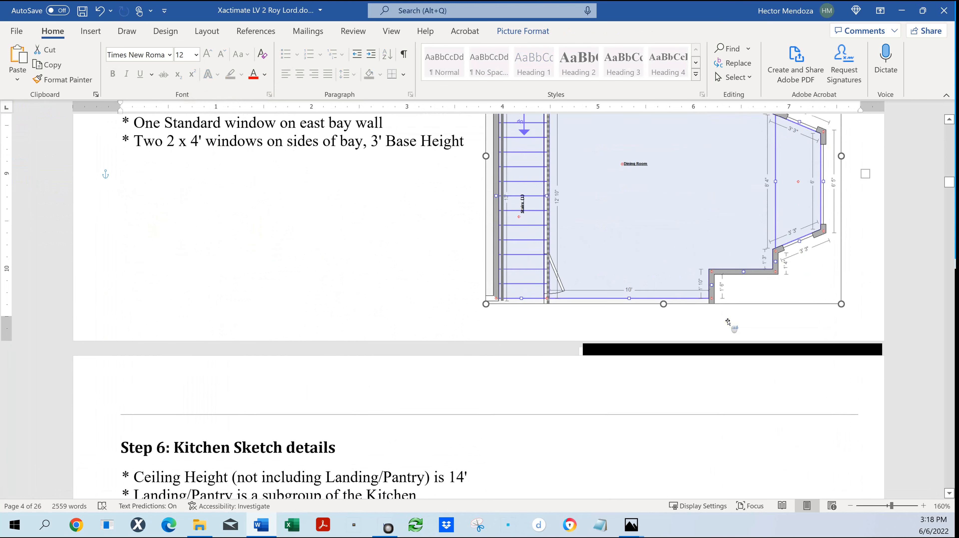
scroll(727, 322, "up", 4)
scroll(728, 322, "down", 2)
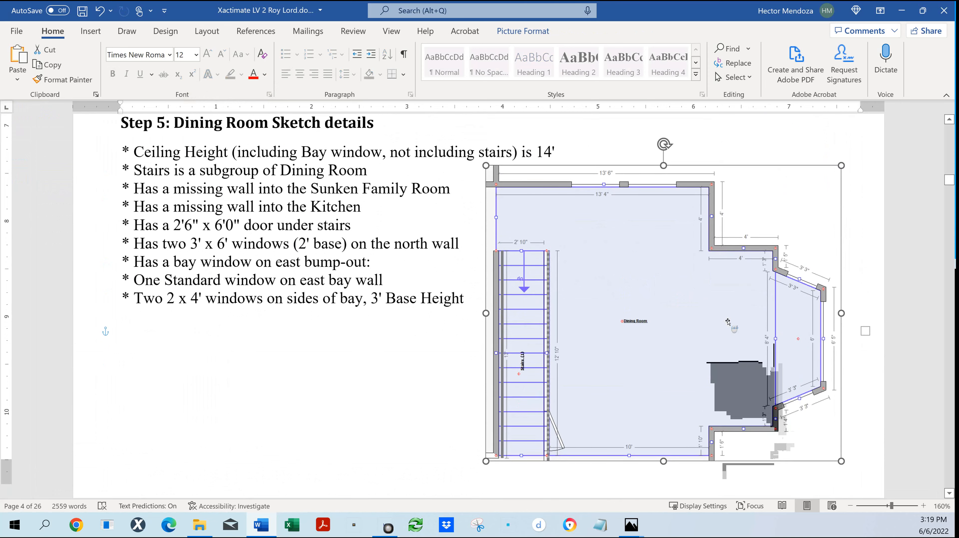
scroll(721, 320, "down", 1)
scroll(721, 319, "down", 2)
left_click(722, 319)
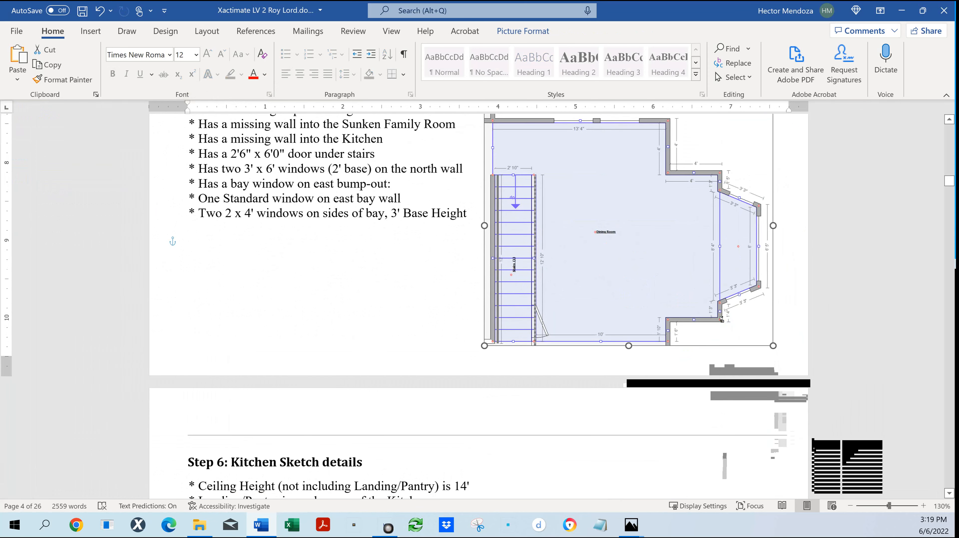
left_click_drag(775, 345, 800, 360)
scroll(801, 360, "up", 4)
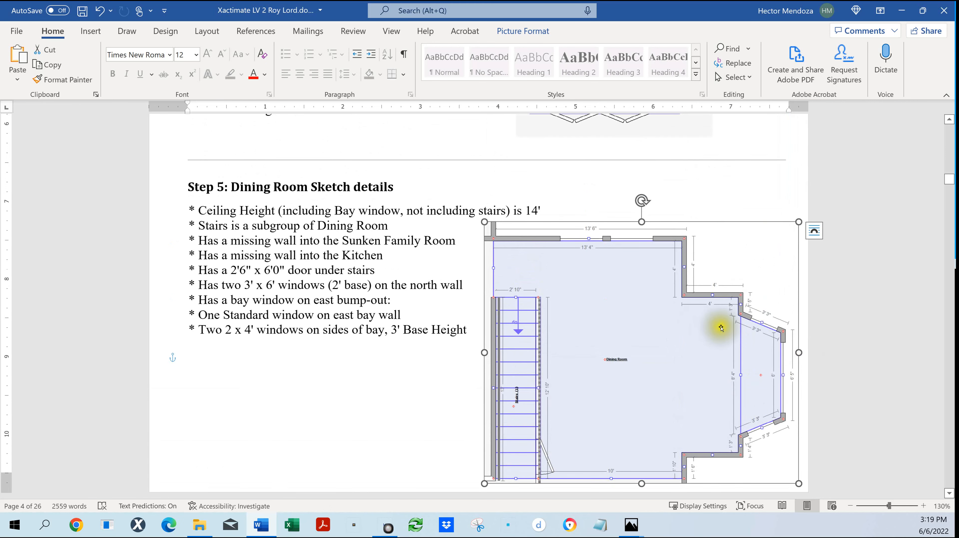
- Break the Step 5 ceiling height line before "not including stairs" and move the Dining Room diagram up beside the Step 5 heading
left_click(875, 352)
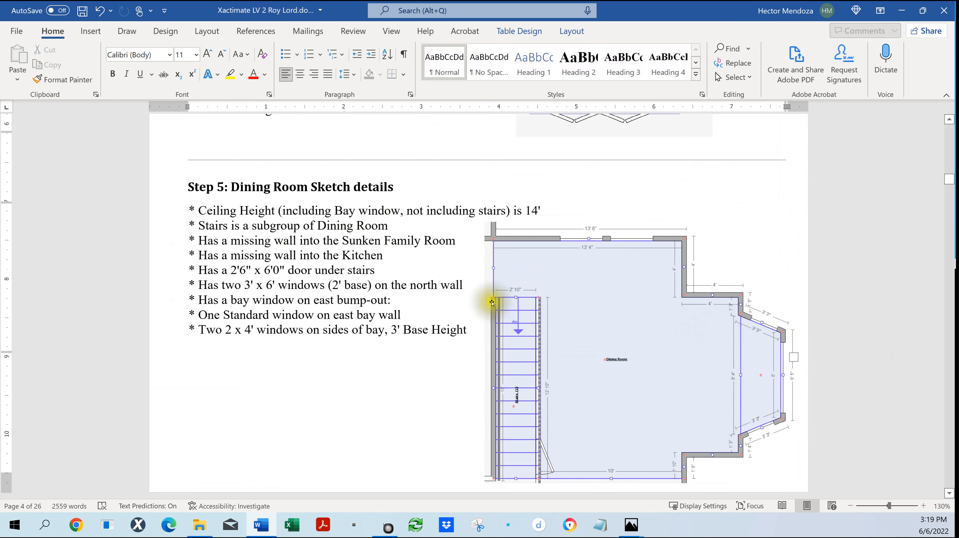
left_click(408, 210)
key("Return")
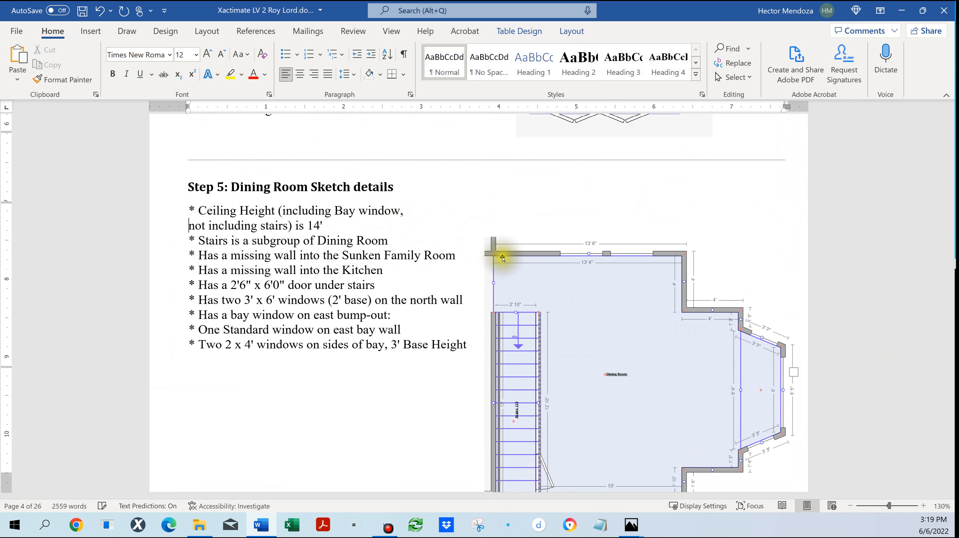
left_click_drag(552, 315, 549, 250)
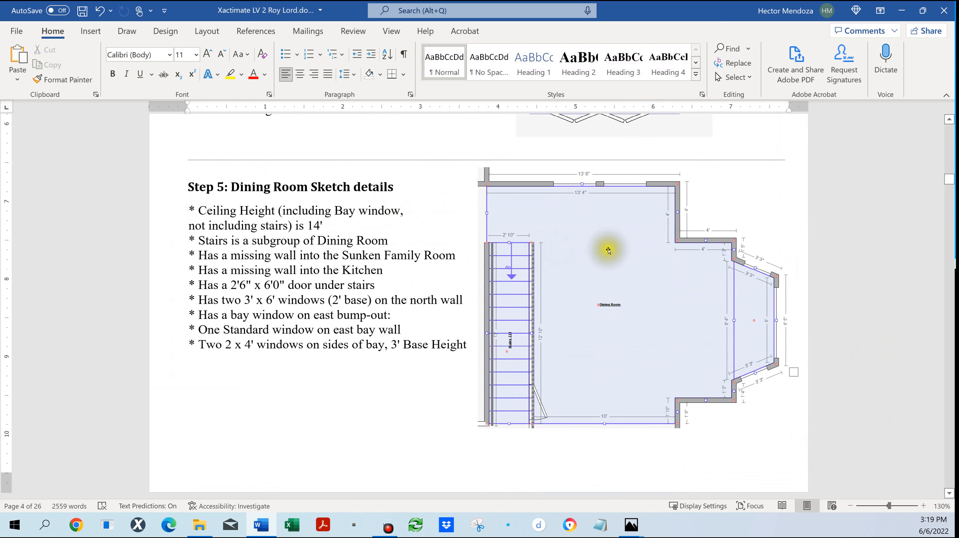
left_click(194, 203)
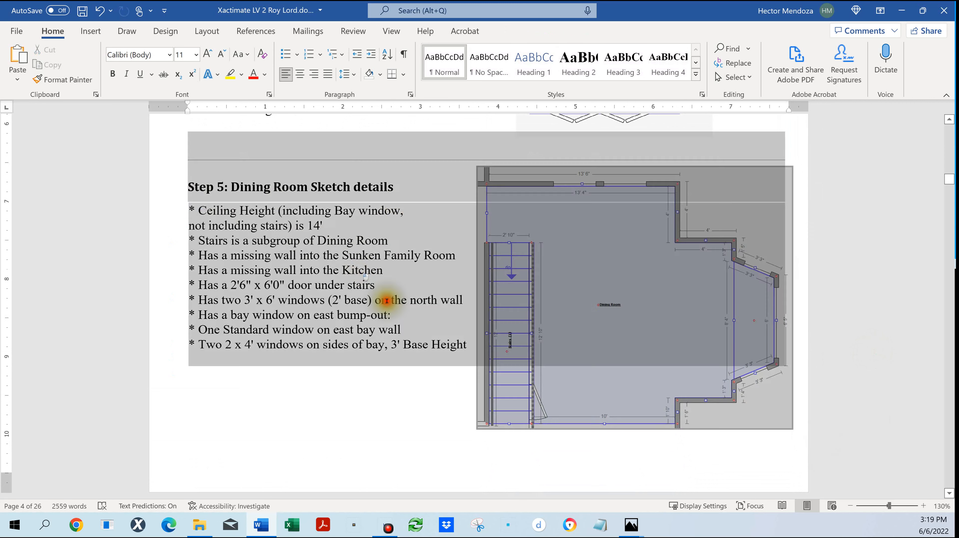
left_click(564, 339)
left_click_drag(365, 326, 350, 312)
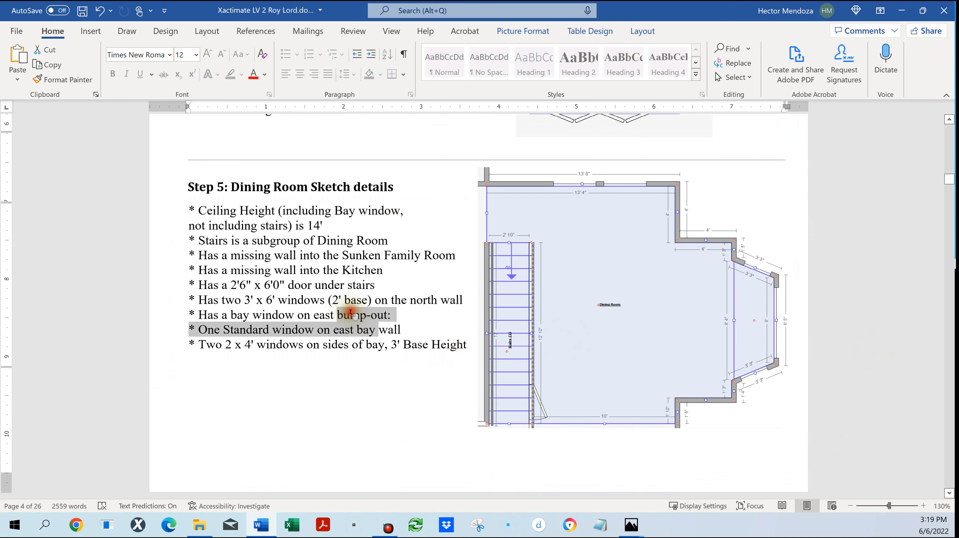
left_click(624, 342)
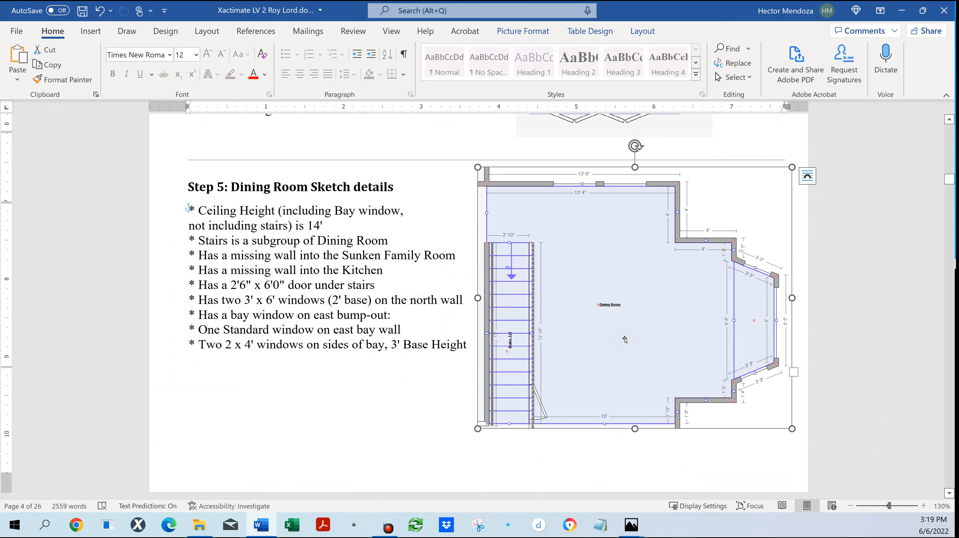
left_click(628, 338)
- Examine how the Step 6 lists, the Kitchen diagram and the note below it fit on their page
scroll(628, 338, "down", 3)
scroll(628, 339, "down", 6, "ctrl")
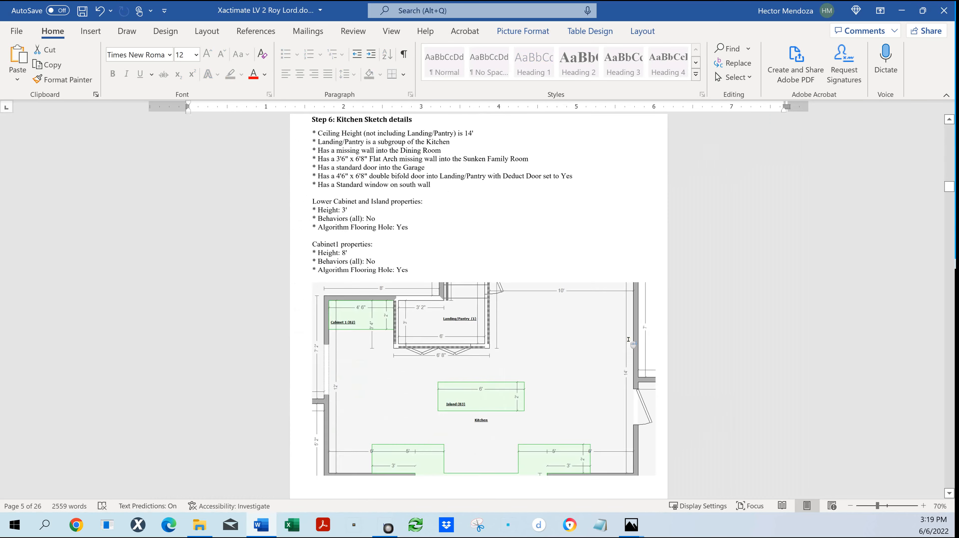
scroll(628, 338, "down", 1, "ctrl")
left_click(604, 342)
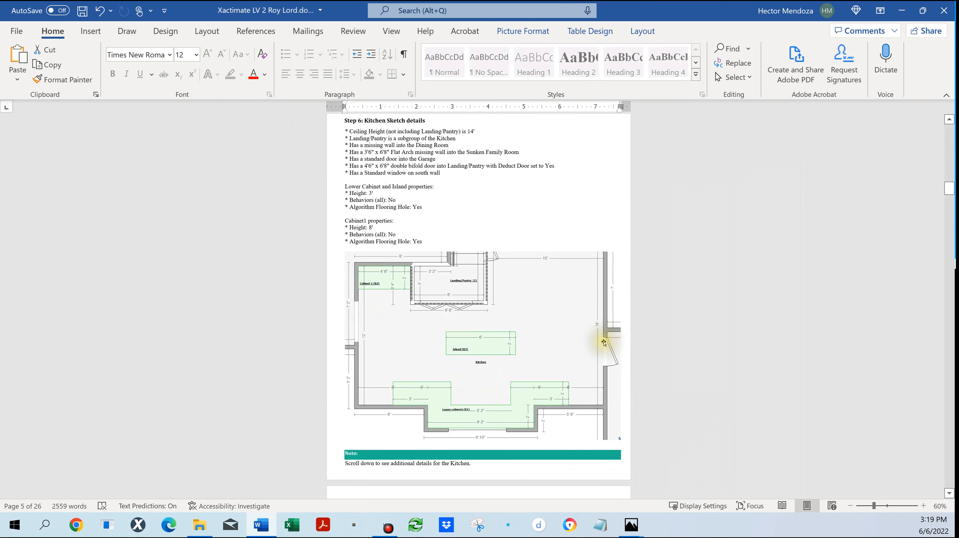
scroll(479, 302, "up", 3)
left_click(366, 197)
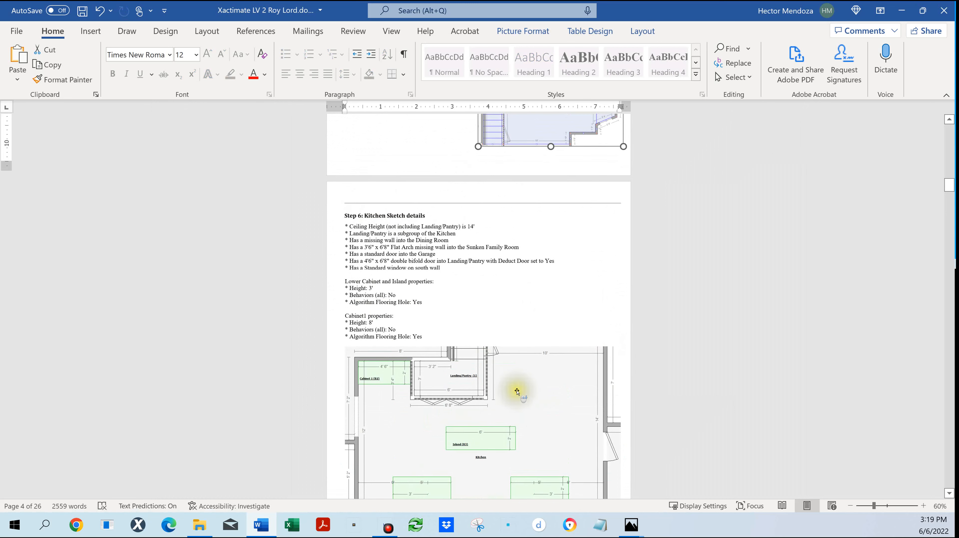
scroll(516, 392, "down", 4)
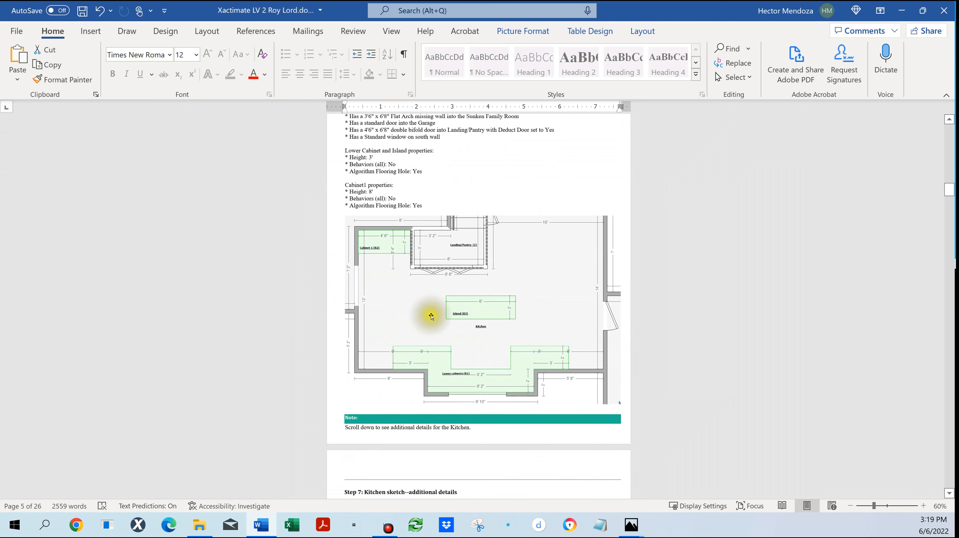
scroll(443, 326, "up", 3)
scroll(449, 332, "down", 1)
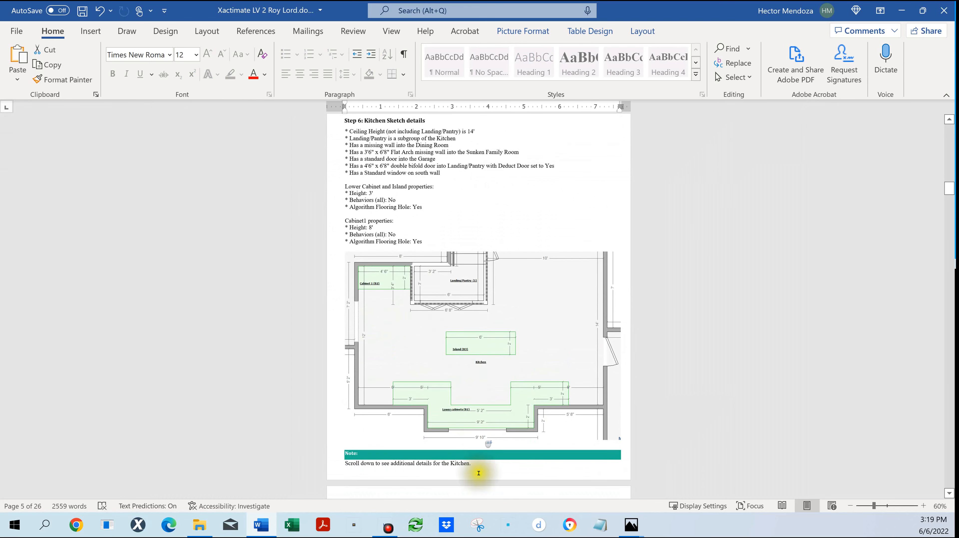
scroll(408, 140, "up", 2)
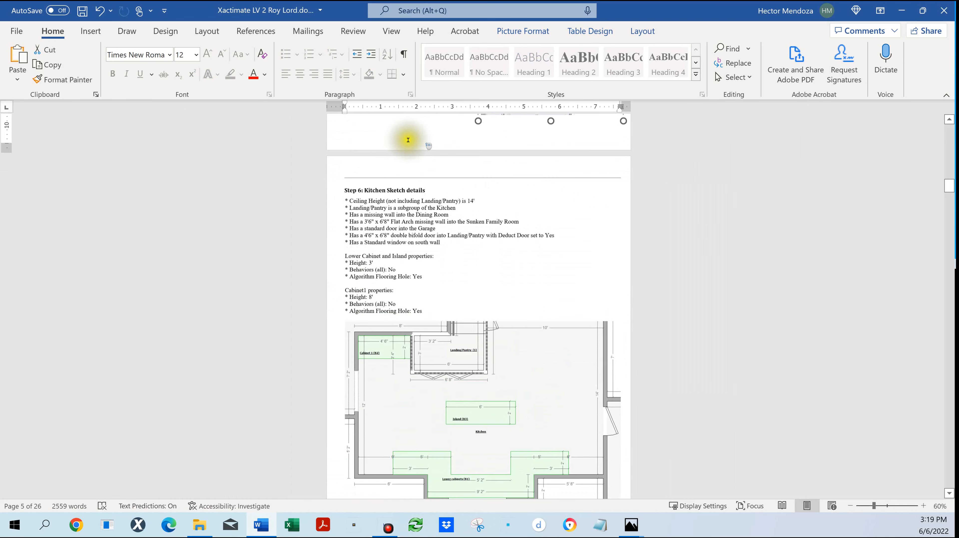
- Add a blank line above the Step 6 heading and check how the Kitchen note falls on the page
left_click(365, 176)
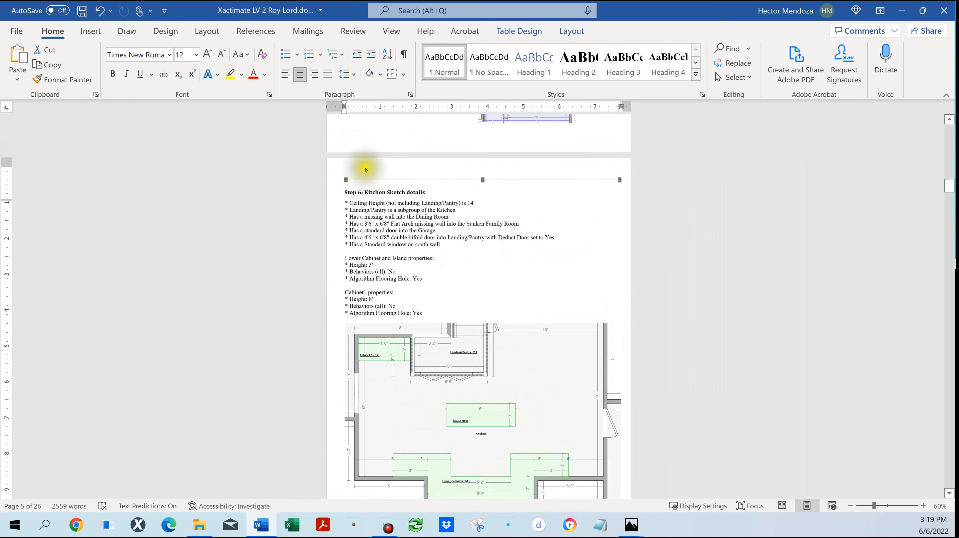
left_click(347, 192)
key("Return")
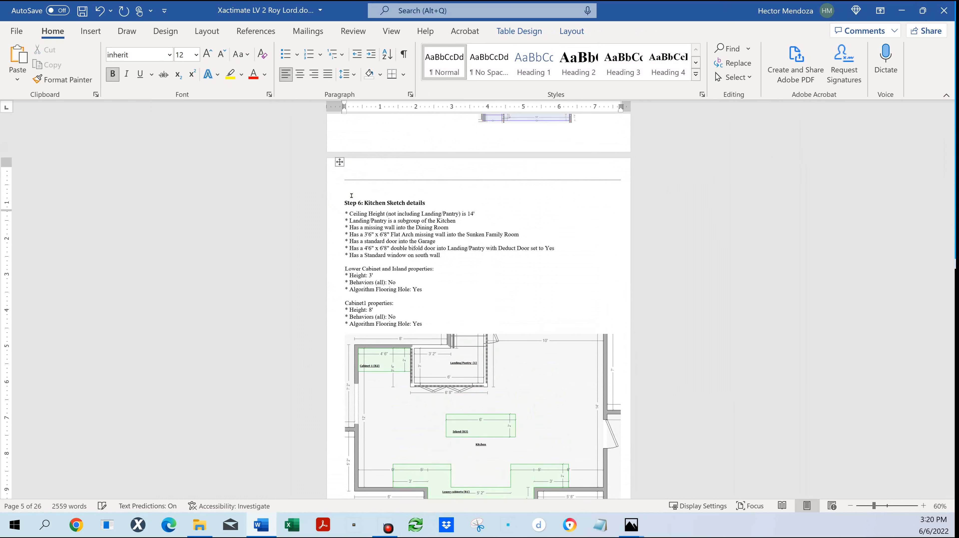
scroll(526, 294, "down", 5)
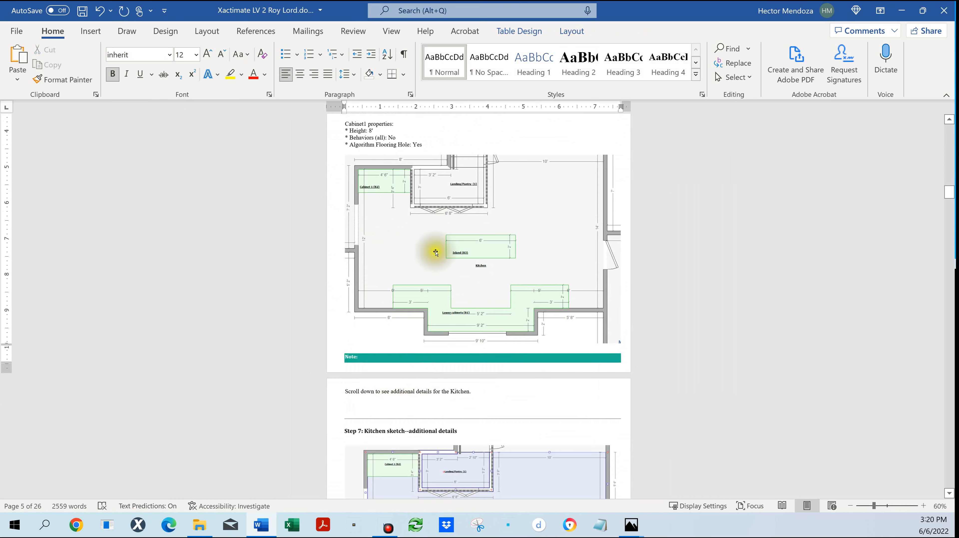
scroll(409, 394, "up", 5)
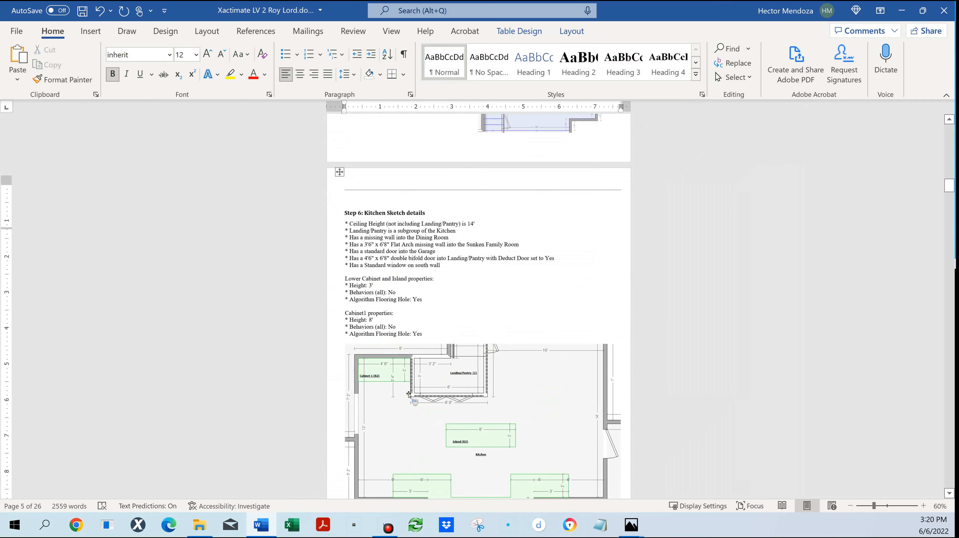
- Delete the horizontal line and the empty lines above the "Step 6: Kitchen Sketch details" heading
scroll(365, 203, "up", 6, "ctrl")
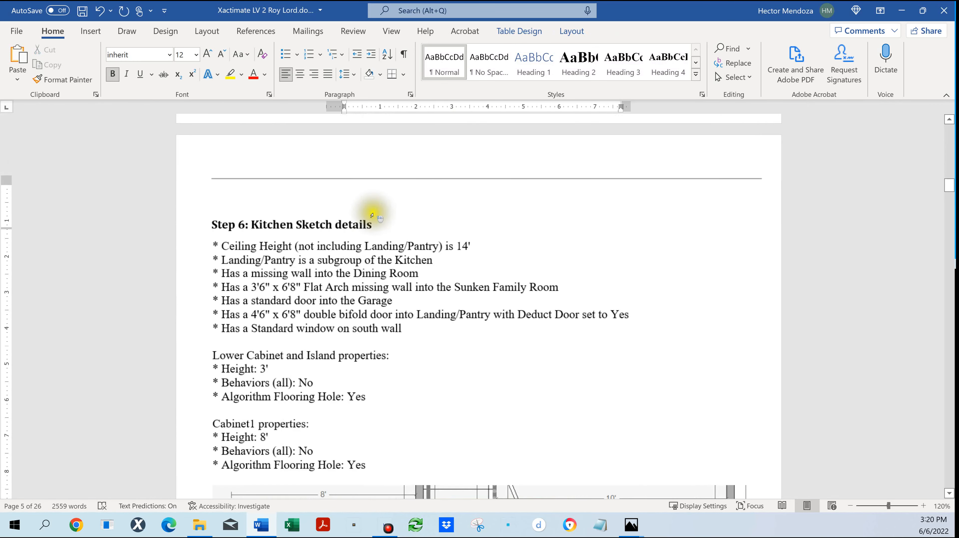
left_click(323, 178)
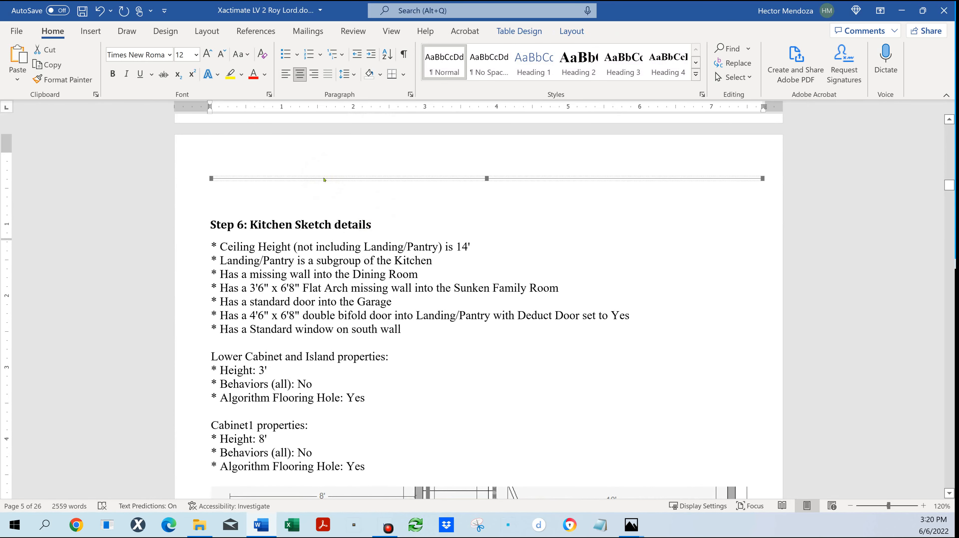
key("Delete")
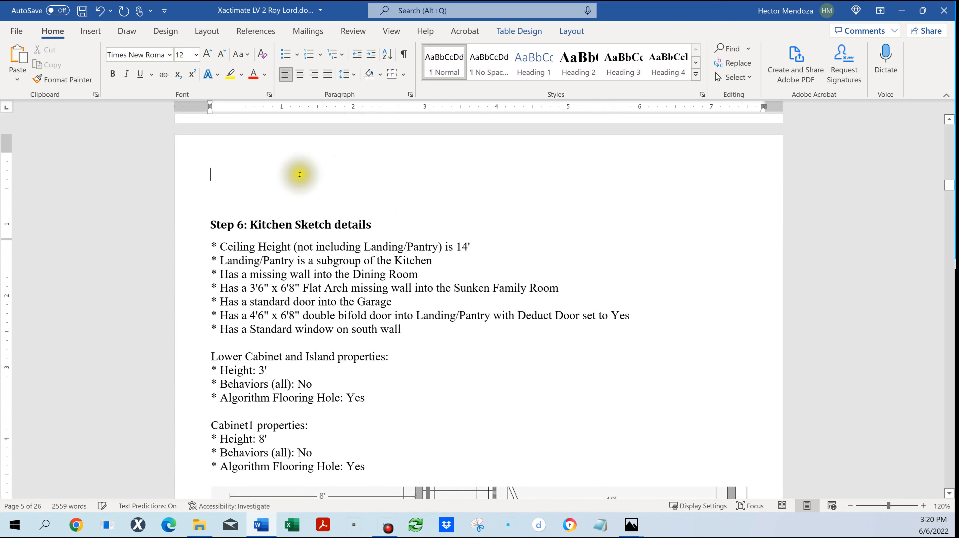
left_click_drag(218, 164, 231, 204)
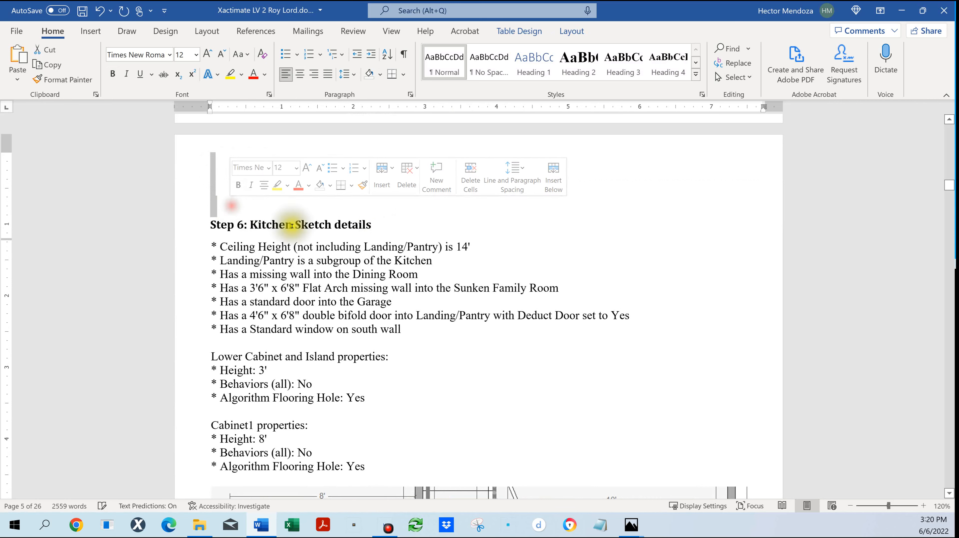
key("Delete")
- Examine the page layout from the Step 6 note through the Step 7 Kitchen diagram to the Step 8 Garage list
scroll(498, 289, "down", 12)
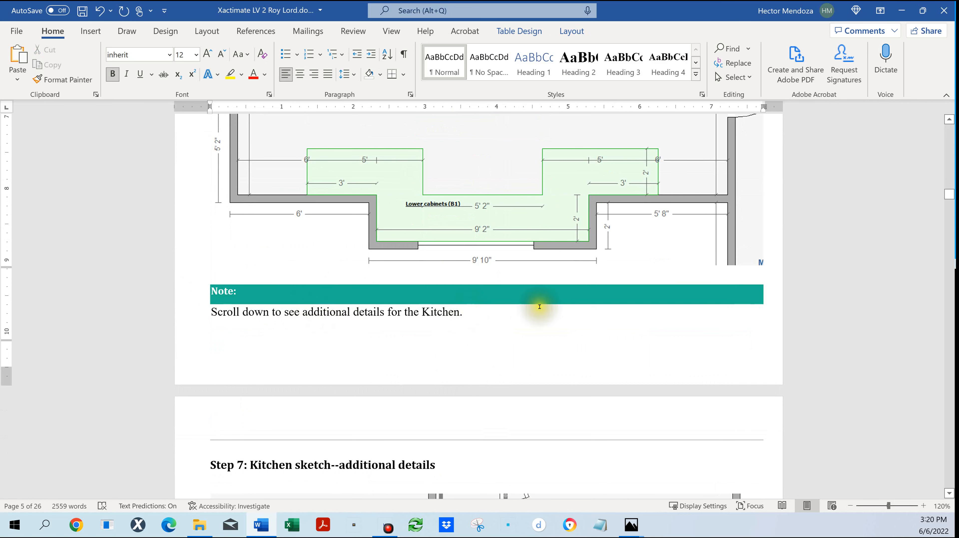
scroll(540, 307, "down", 4)
scroll(541, 306, "down", 5)
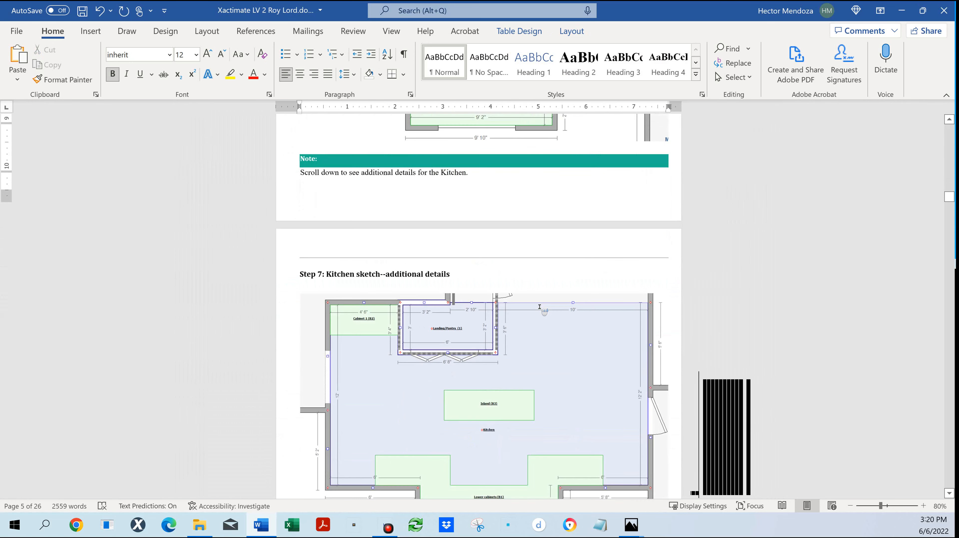
scroll(414, 303, "down", 5)
scroll(416, 307, "up", 7)
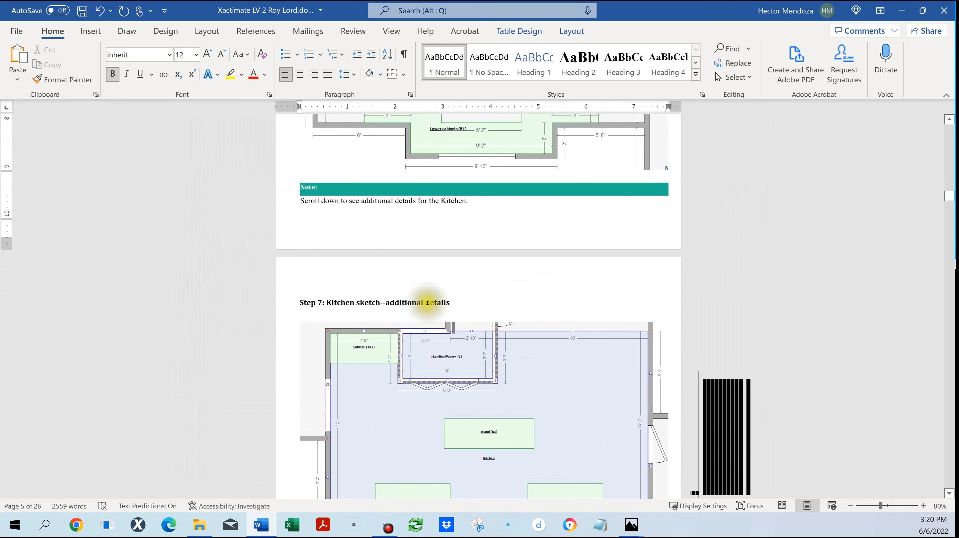
scroll(441, 272, "up", 5)
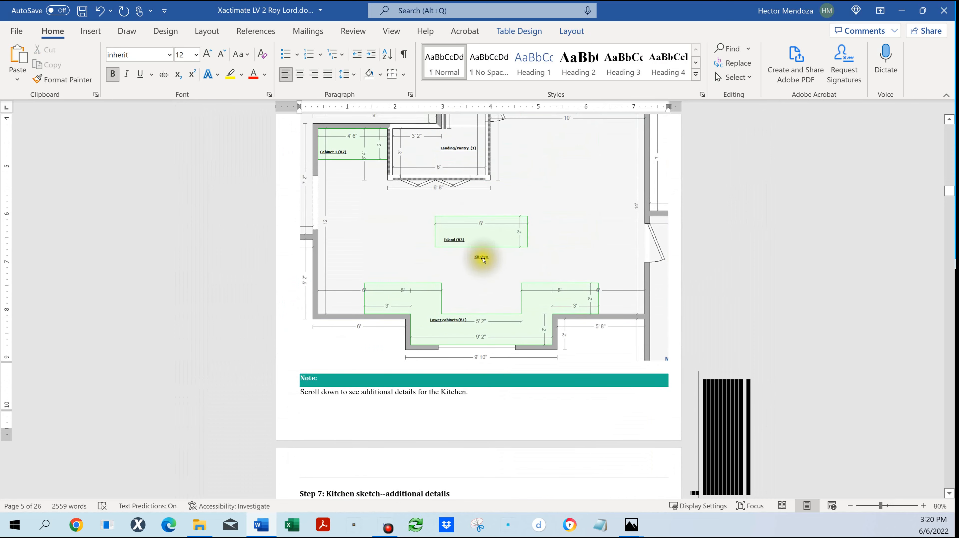
scroll(451, 300, "down", 5)
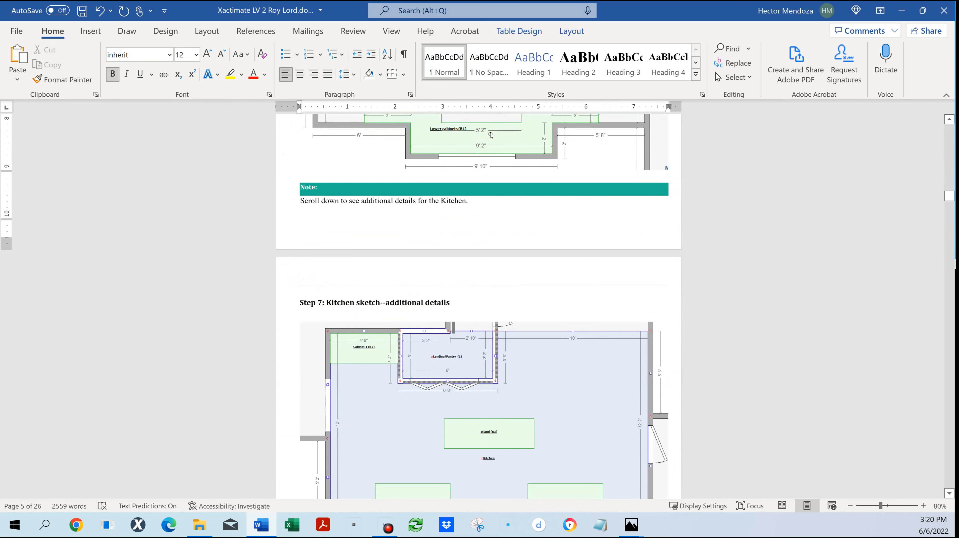
scroll(491, 136, "up", 1)
scroll(491, 135, "down", 5)
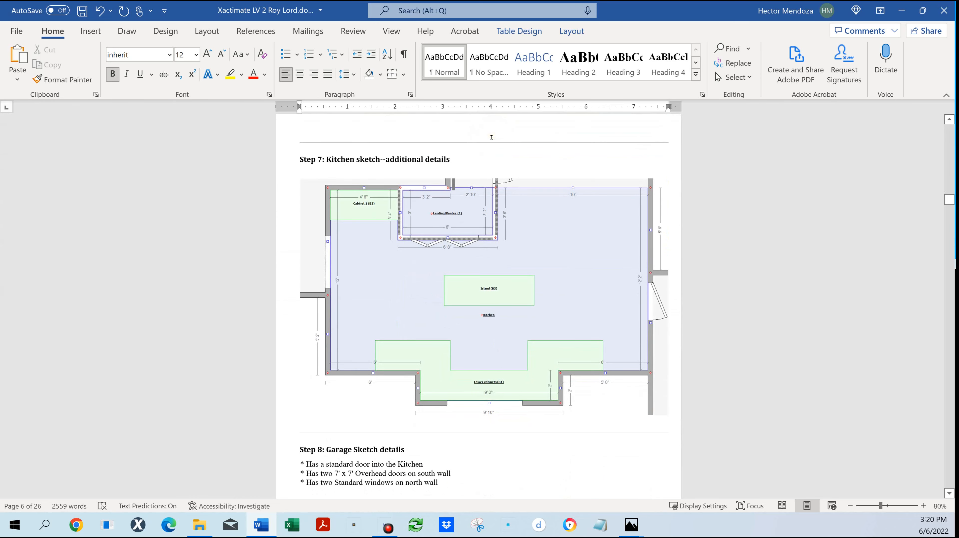
scroll(491, 137, "down", 5)
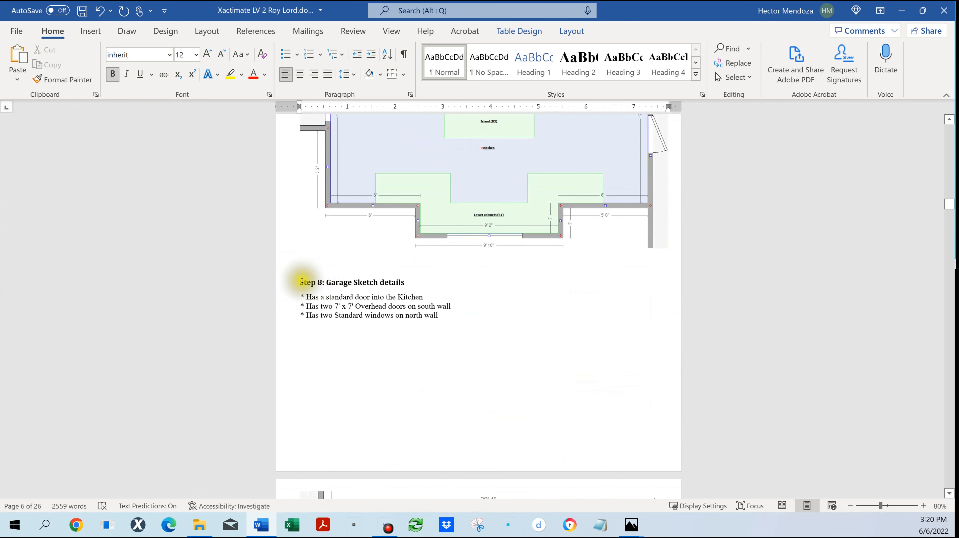
- Insert a page break before the "Step 8: Garage Sketch details" heading so its list and Garage diagram share one page
scroll(453, 407, "down", 5)
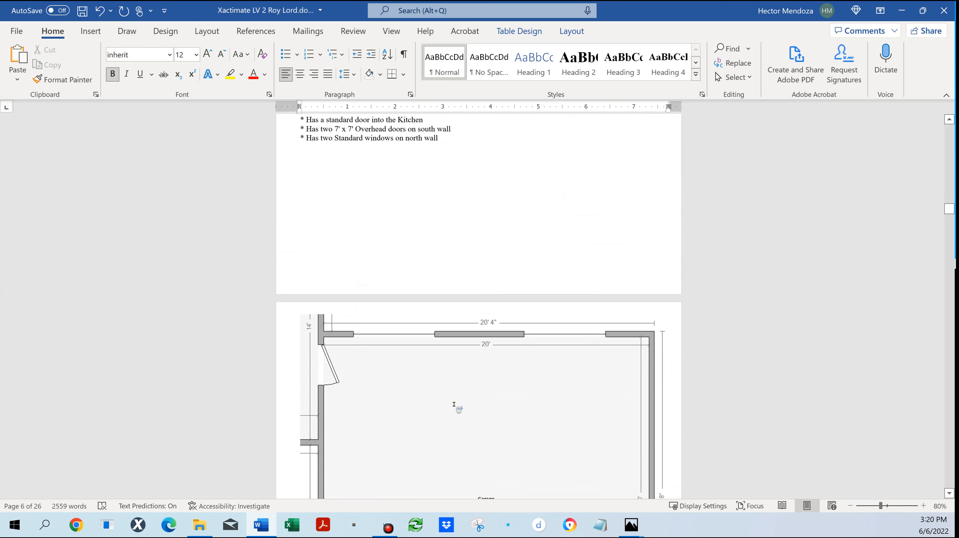
scroll(454, 405, "down", 2)
scroll(453, 404, "down", 4, "ctrl")
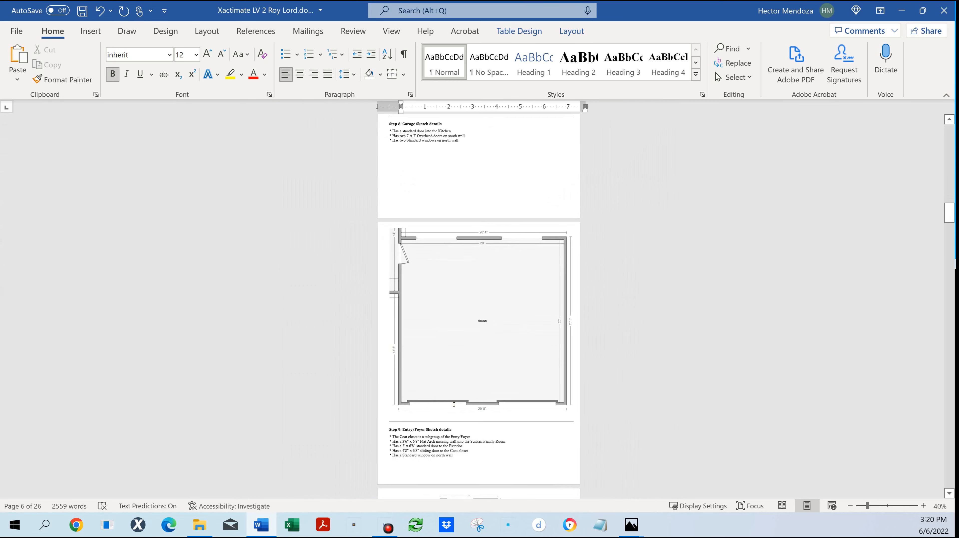
scroll(453, 404, "up", 3)
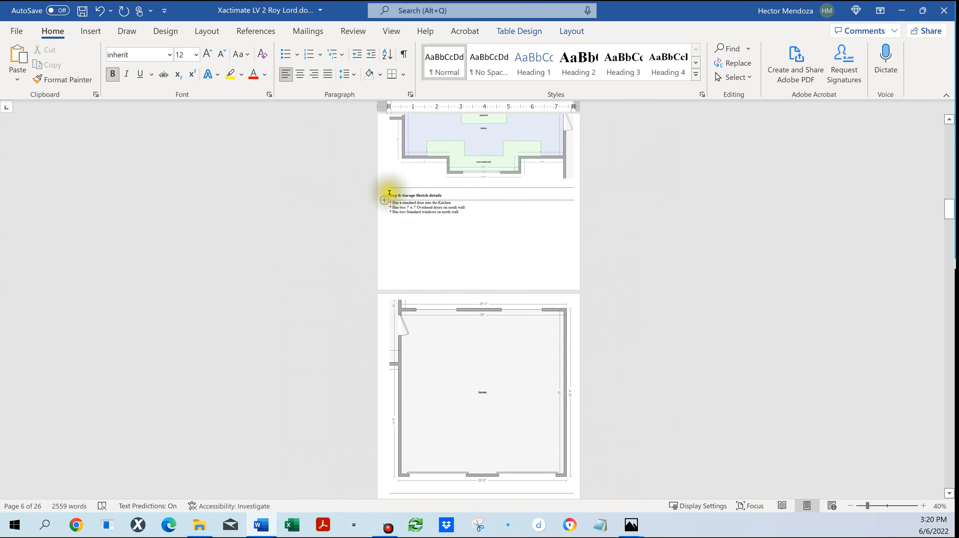
scroll(417, 217, "up", 3, "ctrl")
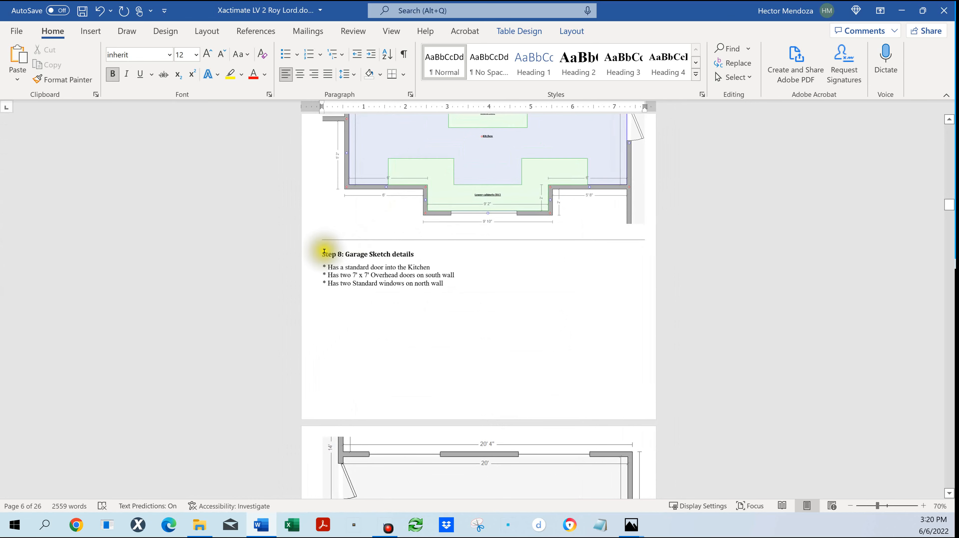
left_click(324, 252)
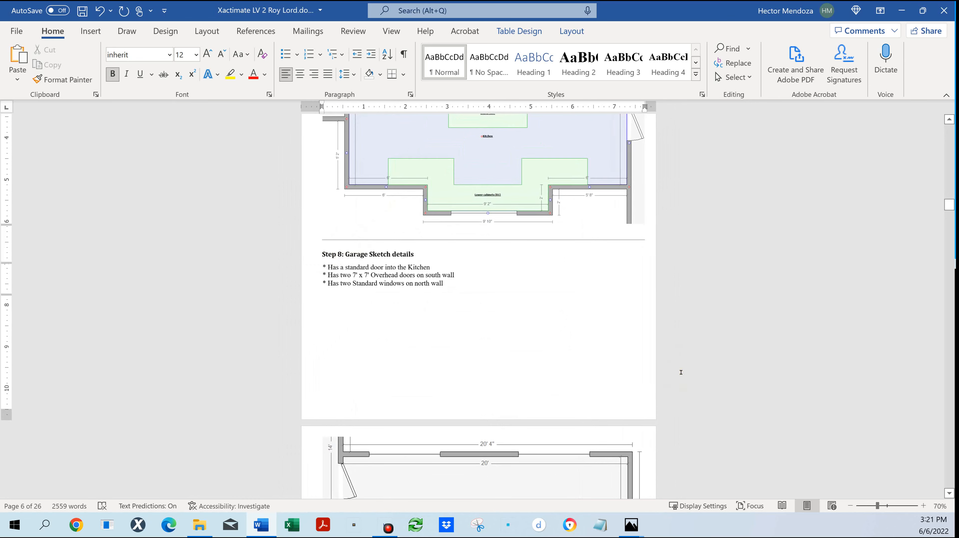
key("ctrl+Return")
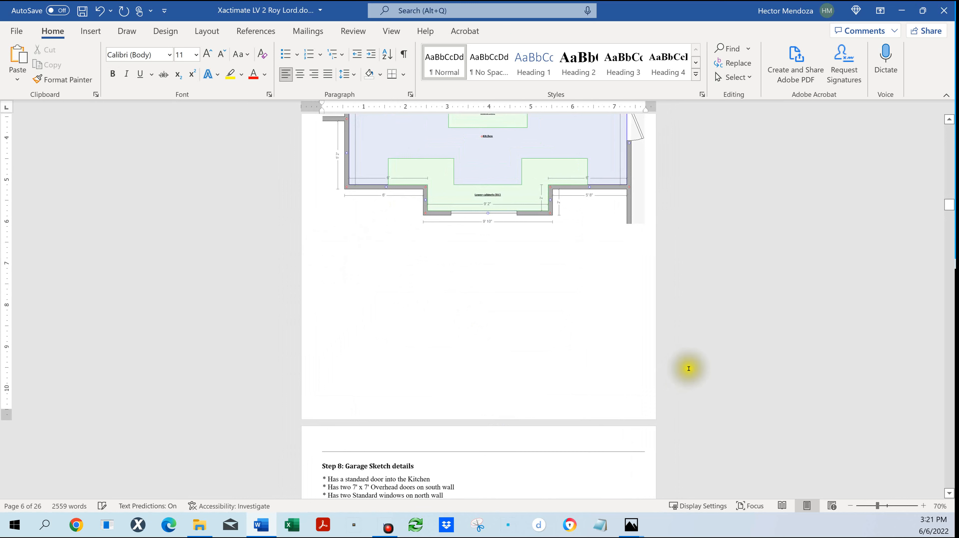
scroll(524, 378, "down", 10)
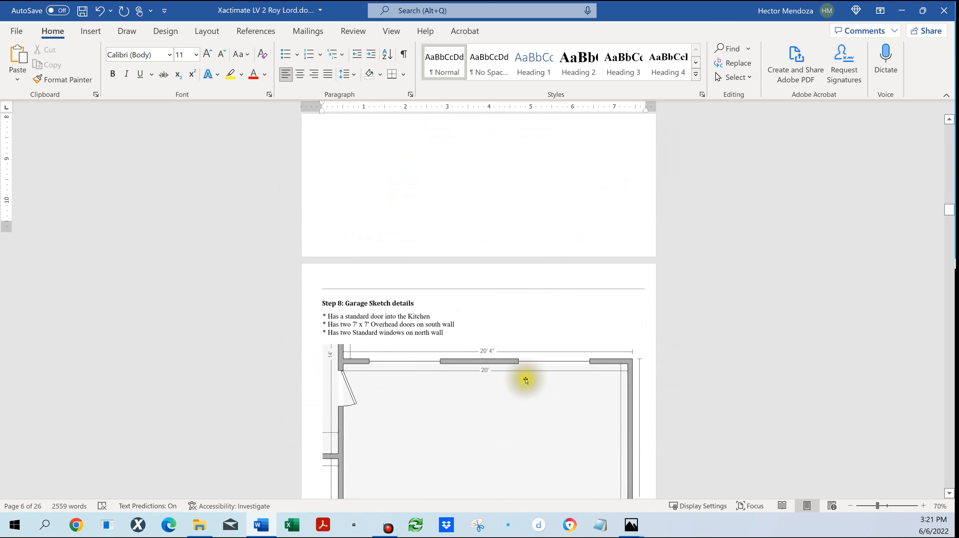
scroll(525, 380, "down", 5)
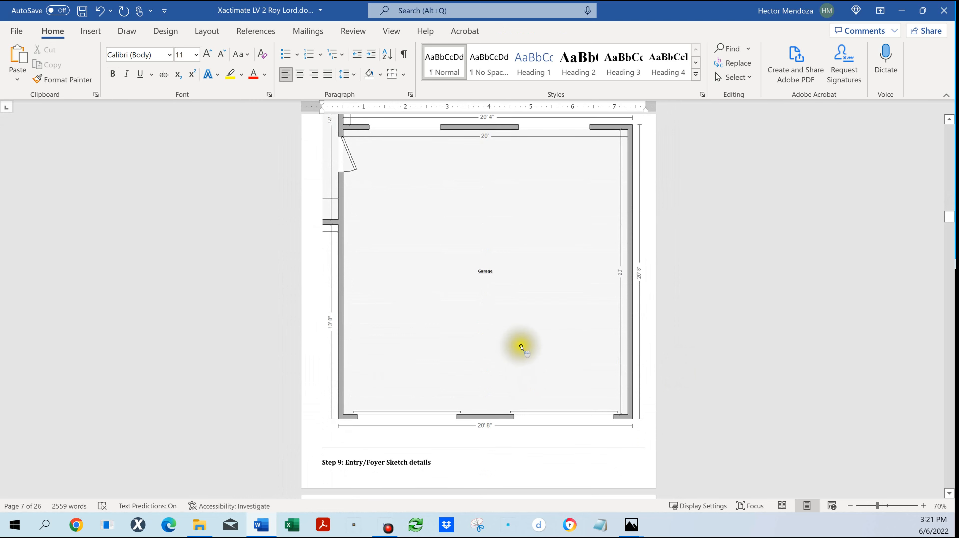
- Insert a page break before the "Step 9: Entry/Foyer Sketch details" heading and check the layout of its page
scroll(522, 349, "up", 1)
scroll(524, 352, "up", 3)
scroll(525, 354, "up", 1)
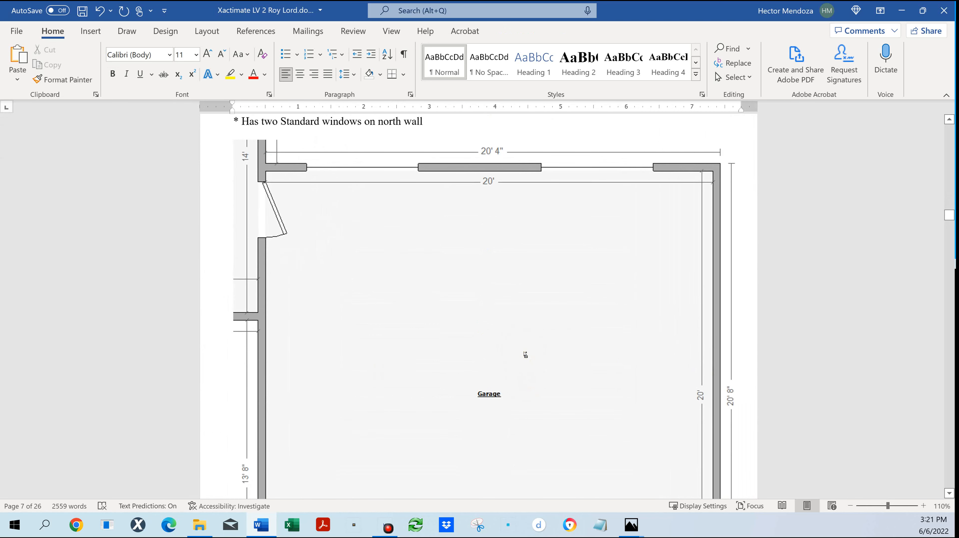
scroll(526, 356, "down", 6)
scroll(467, 257, "down", 5, "ctrl")
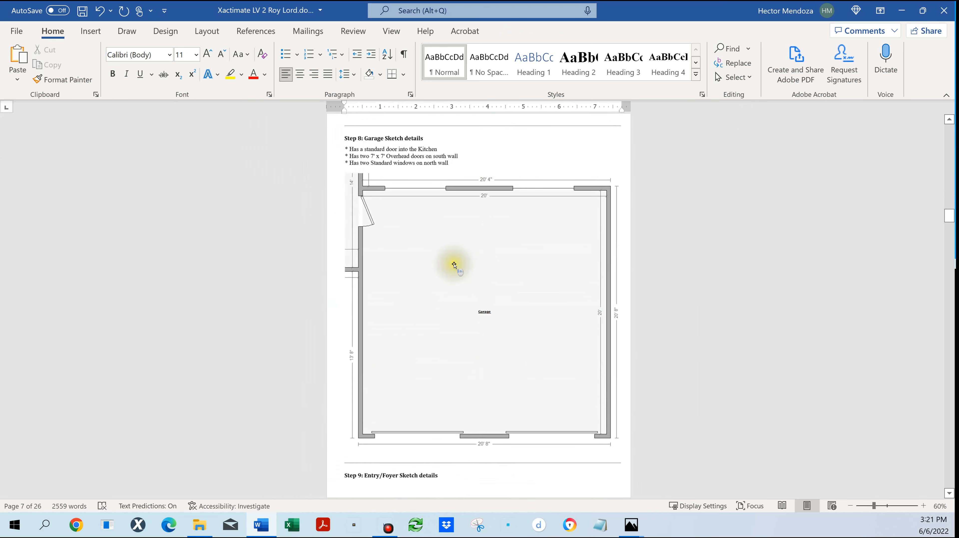
scroll(454, 265, "up", 1)
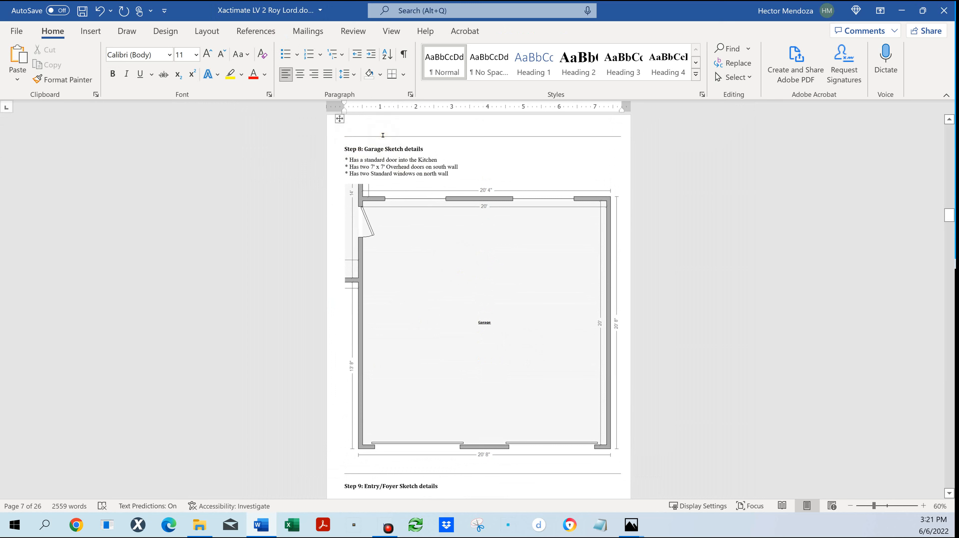
scroll(376, 135, "down", 12)
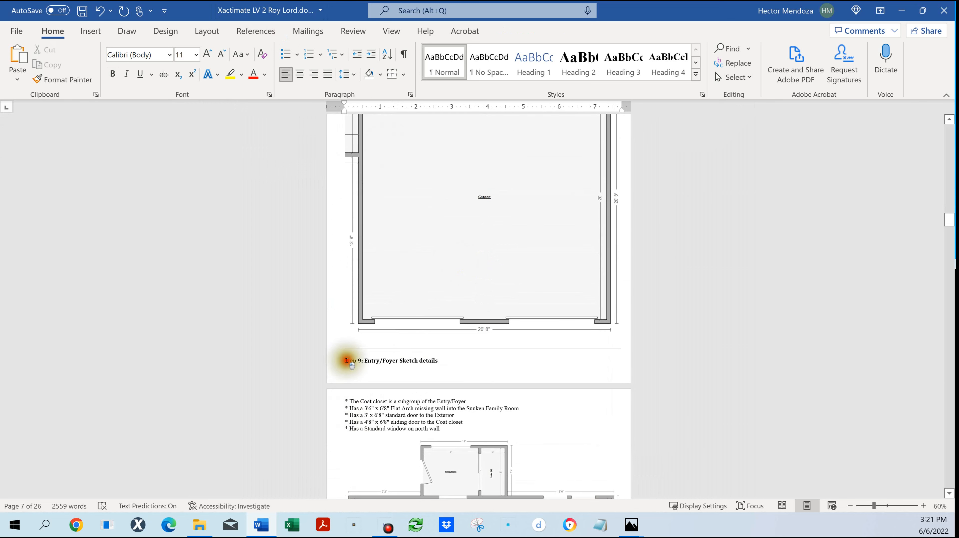
left_click(346, 360)
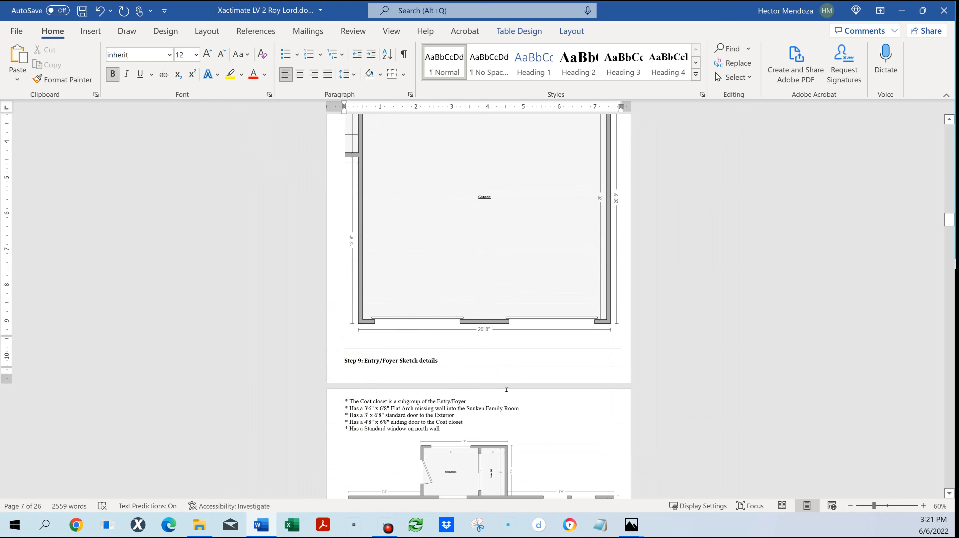
key("ctrl+Return")
scroll(506, 388, "down", 10)
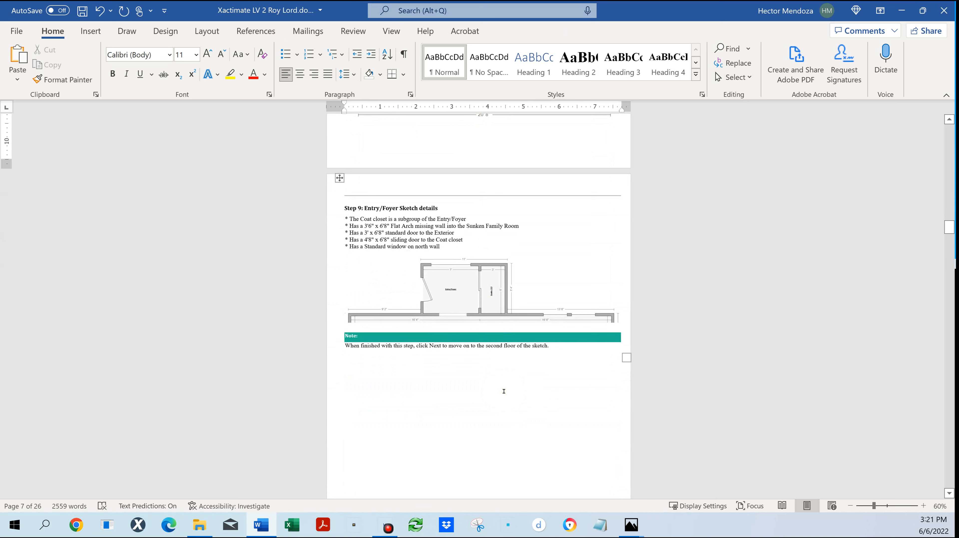
scroll(504, 391, "down", 6)
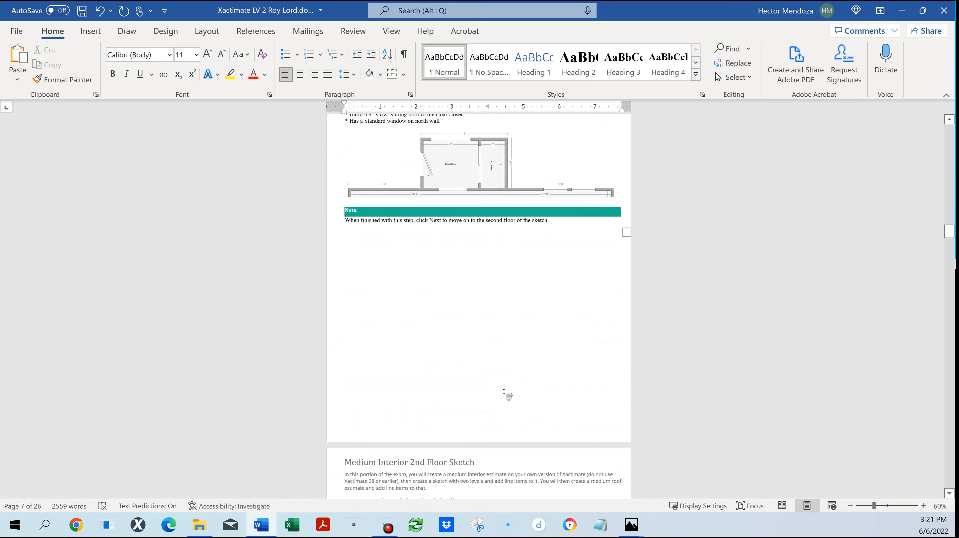
scroll(503, 392, "up", 3)
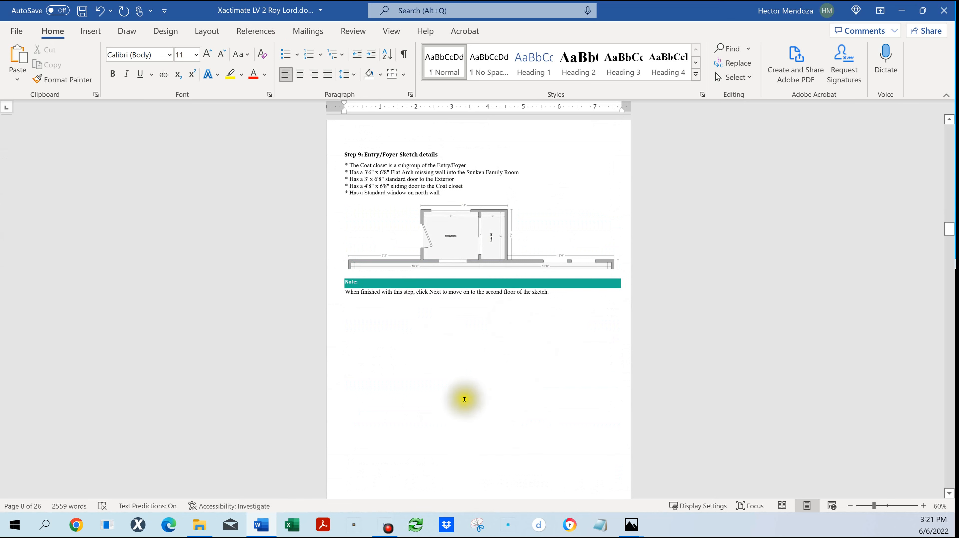
scroll(467, 402, "up", 3)
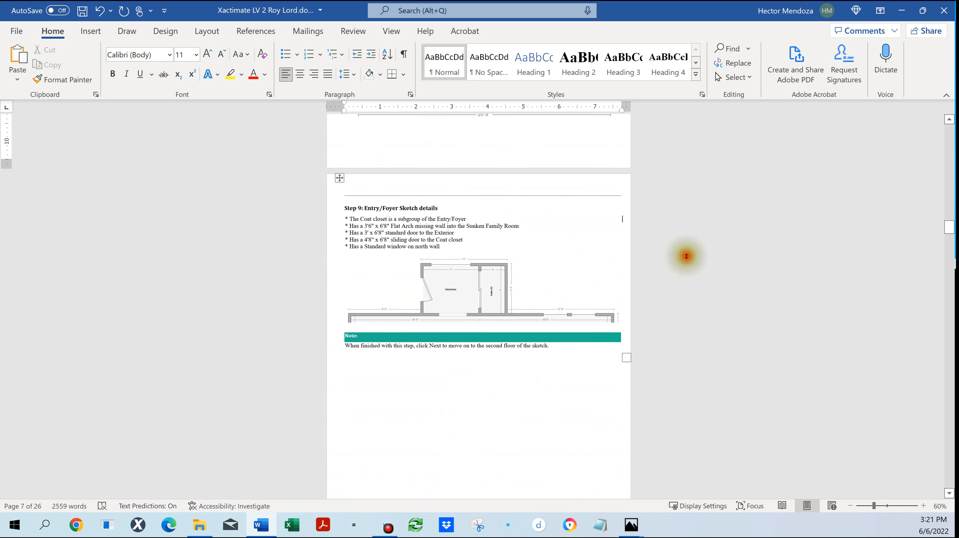
- Show the document's heading outline and go to the Medium Interior 2nd Floor Sketch section
left_click(686, 253)
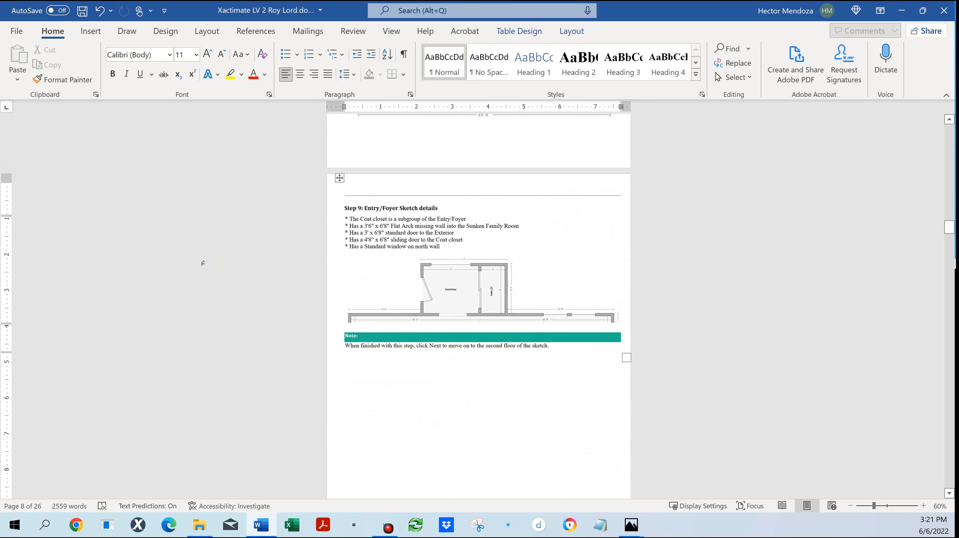
key("ctrl+f")
key("Return")
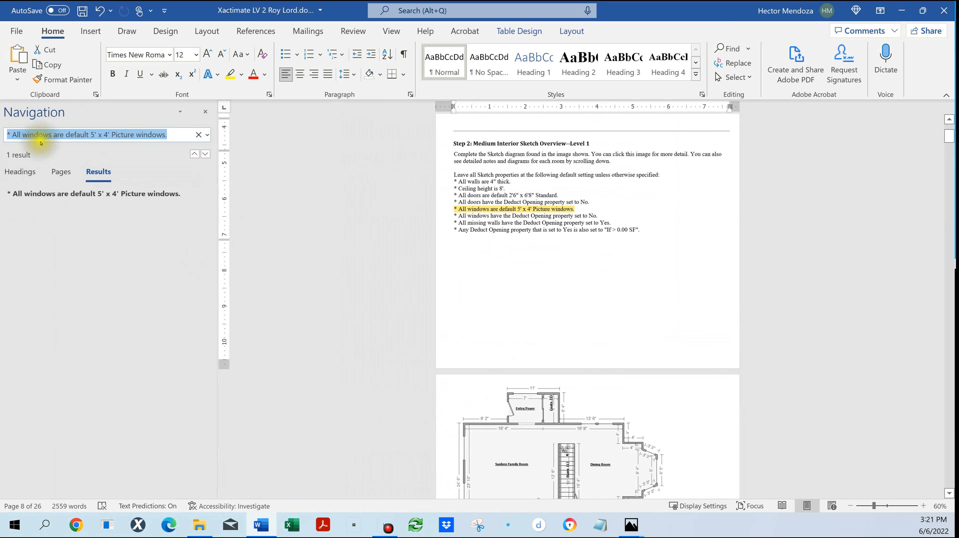
left_click(19, 172)
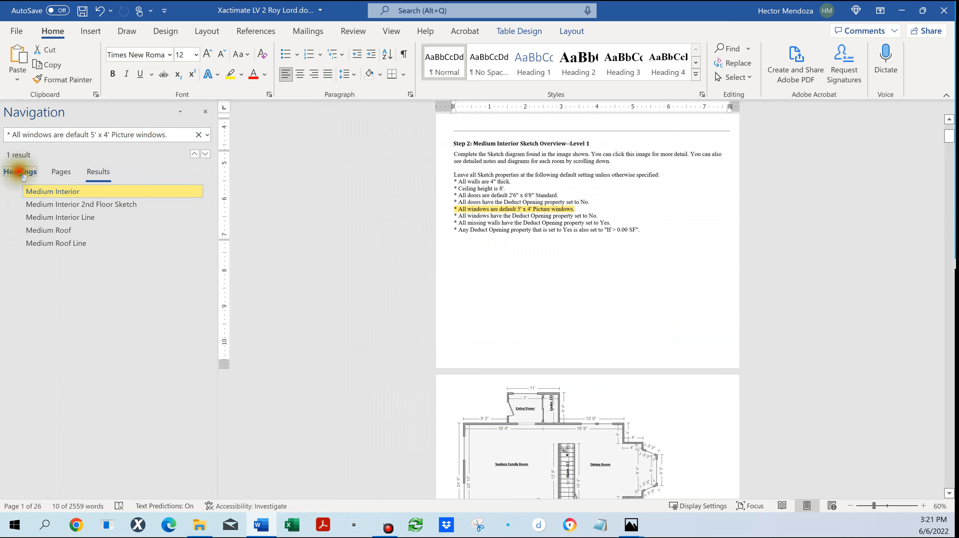
left_click(76, 204)
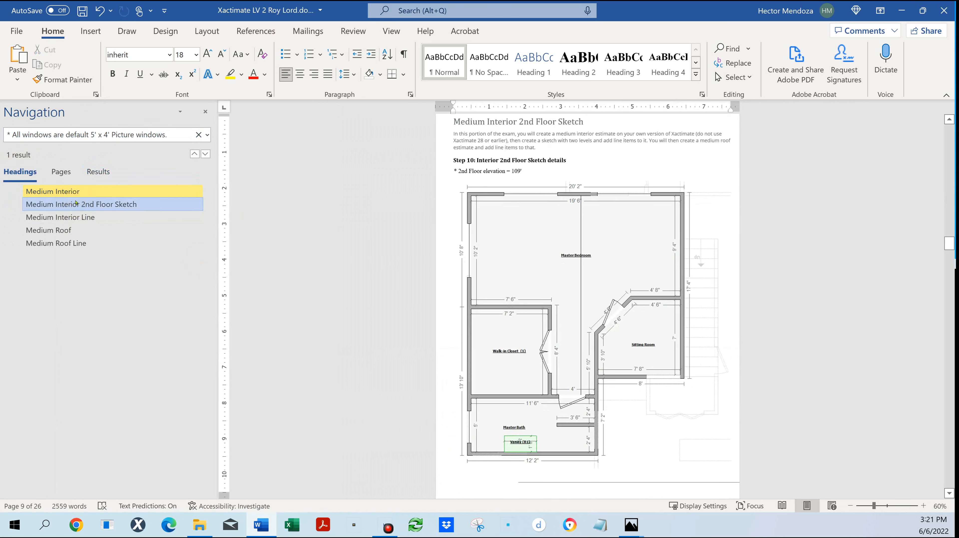
left_click(86, 211)
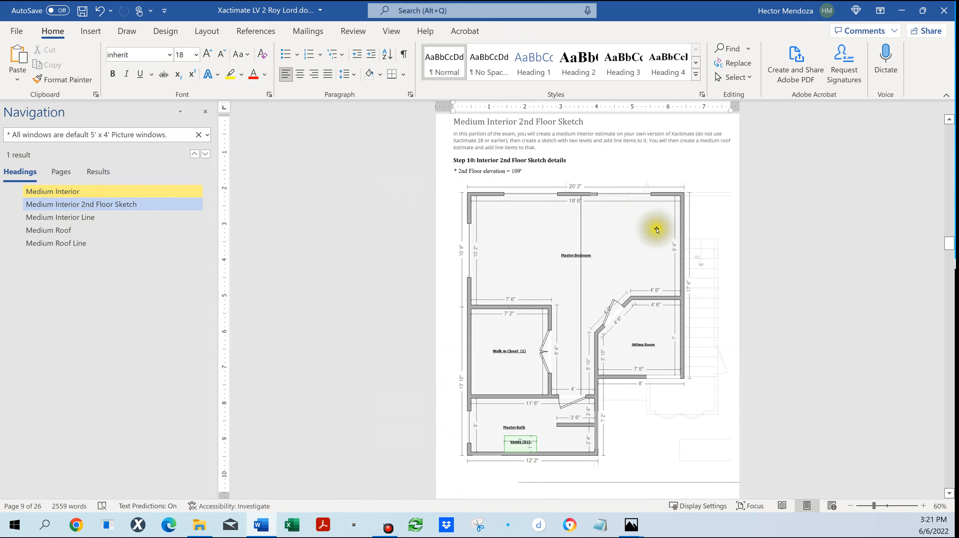
- Review the Step 9 page, then visit the 2nd Floor Sketch, Medium Interior Line, Medium Roof and Medium Roof Line sections
scroll(657, 225, "up", 10)
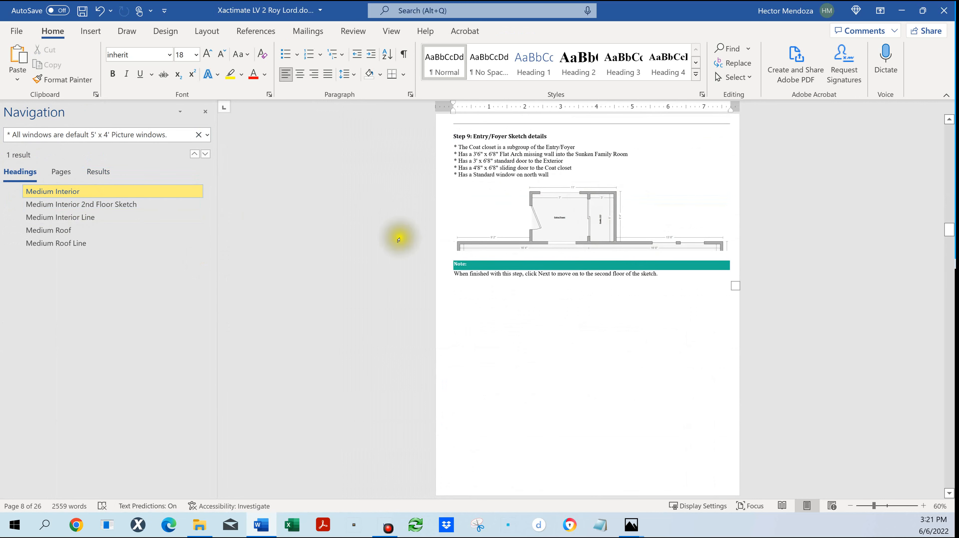
left_click(78, 205)
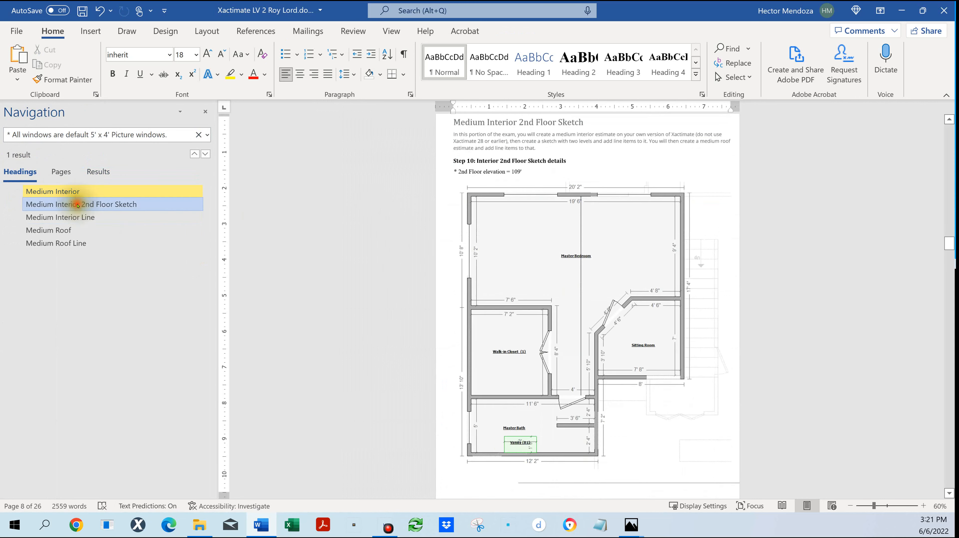
left_click(57, 218)
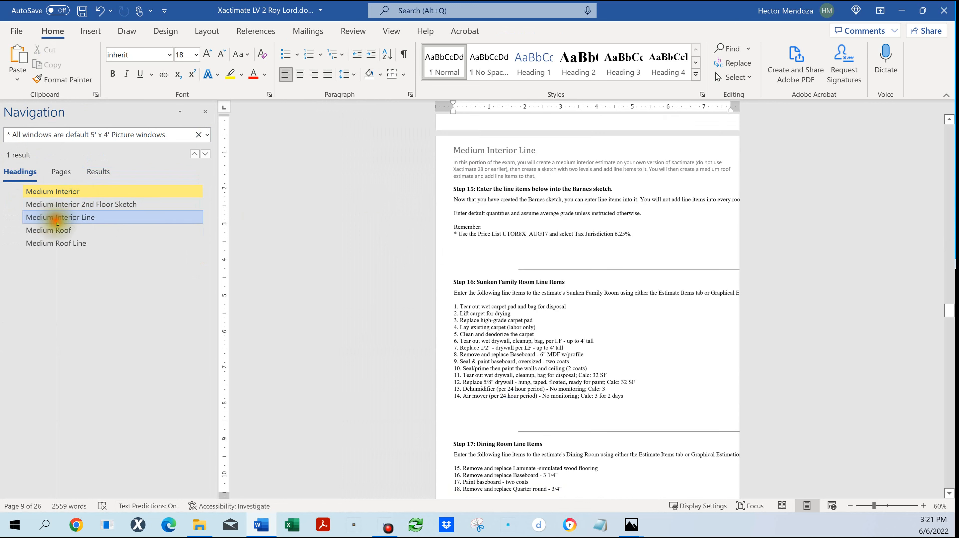
left_click(57, 231)
left_click(57, 243)
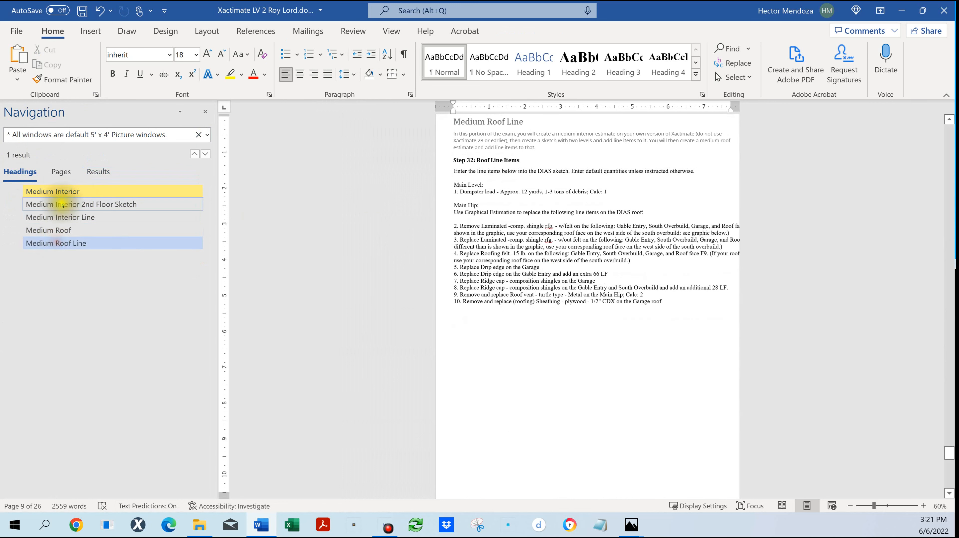
- Return to the Medium Interior 2nd Floor Sketch section and examine its page layout at a reduced zoom
left_click(60, 209)
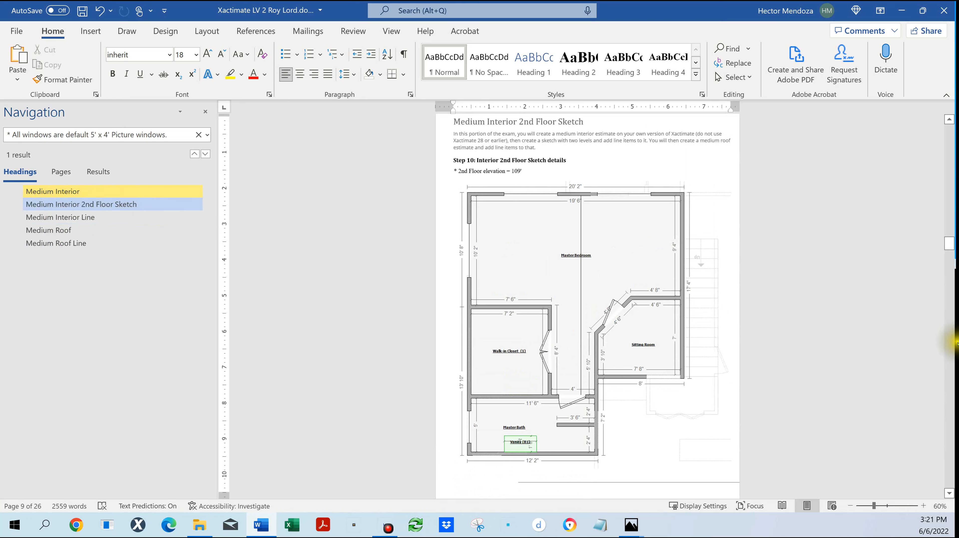
left_click(736, 356)
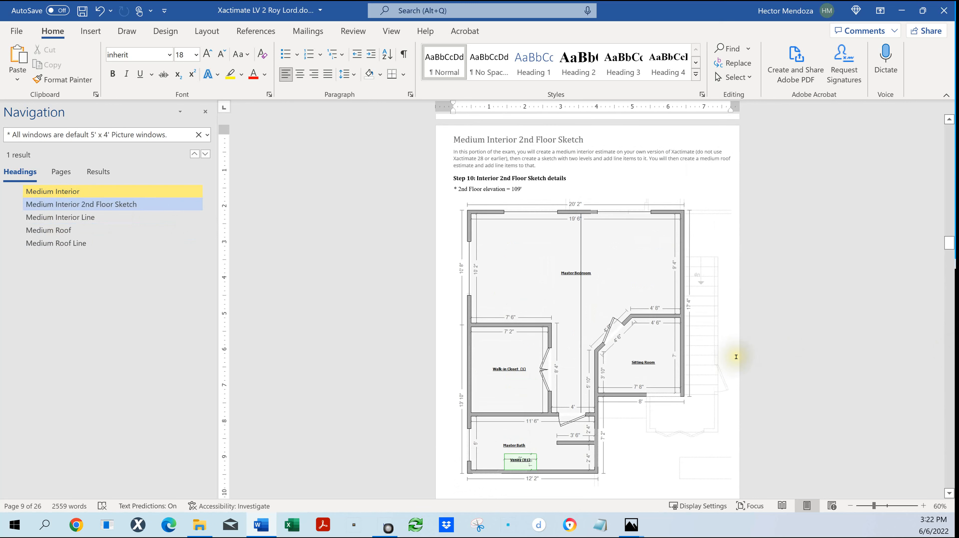
scroll(736, 357, "down", 4)
scroll(593, 338, "down", 3)
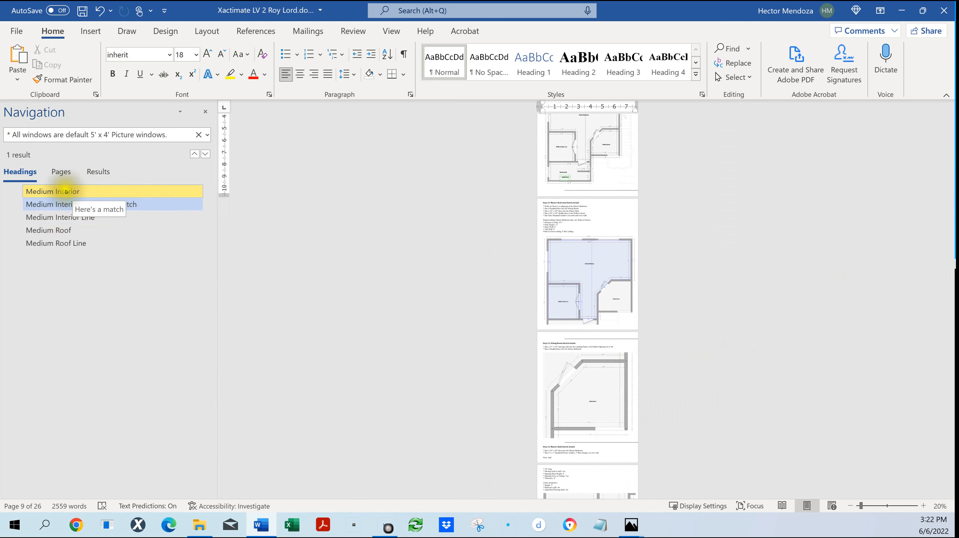
- Go to the Medium Interior section and review its page layout from Step 1 through the Step 8 Garage diagram
left_click(66, 191)
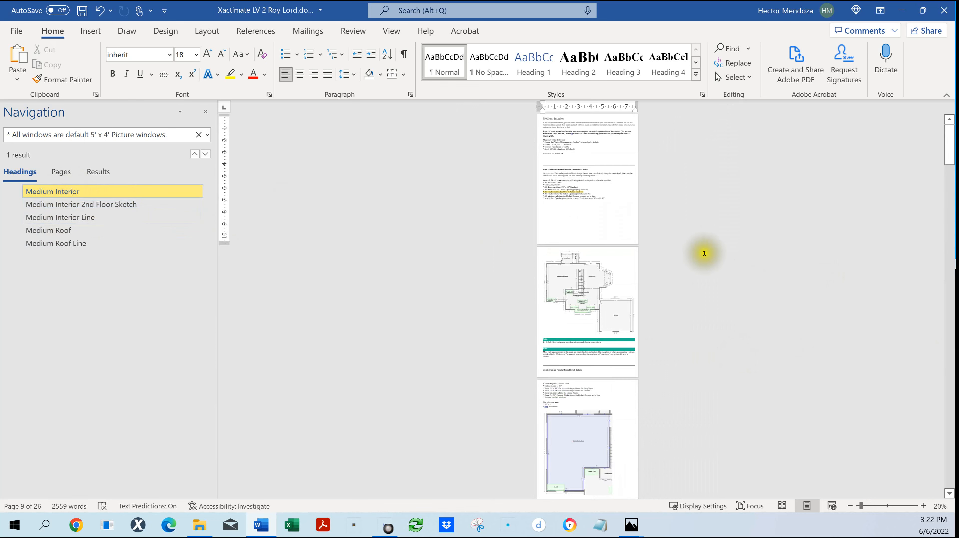
scroll(704, 253, "up", 4, "ctrl")
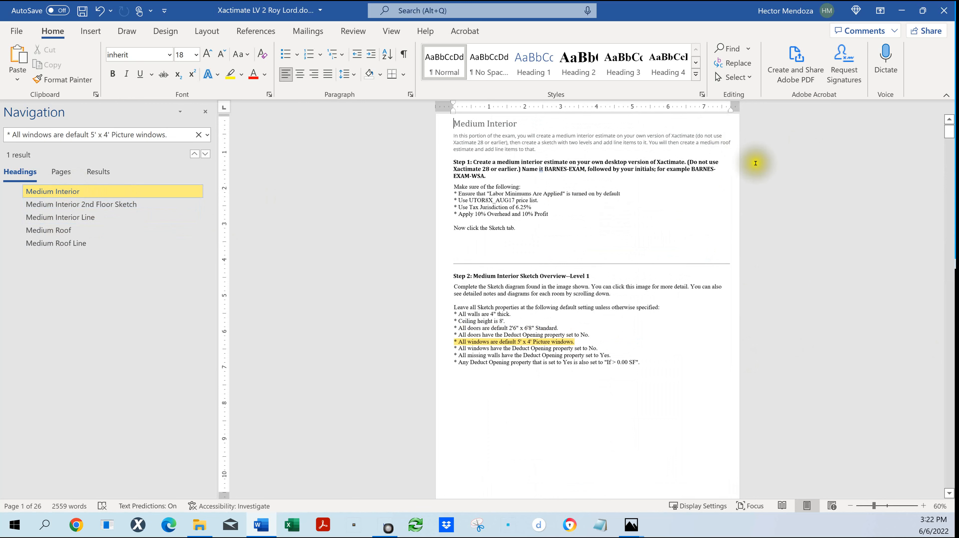
scroll(795, 299, "down", 10)
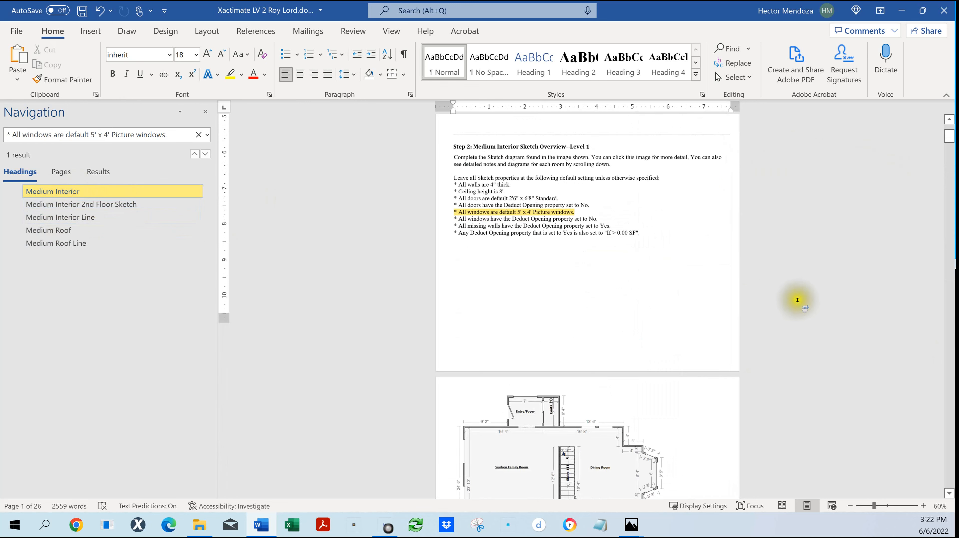
scroll(795, 296, "down", 12)
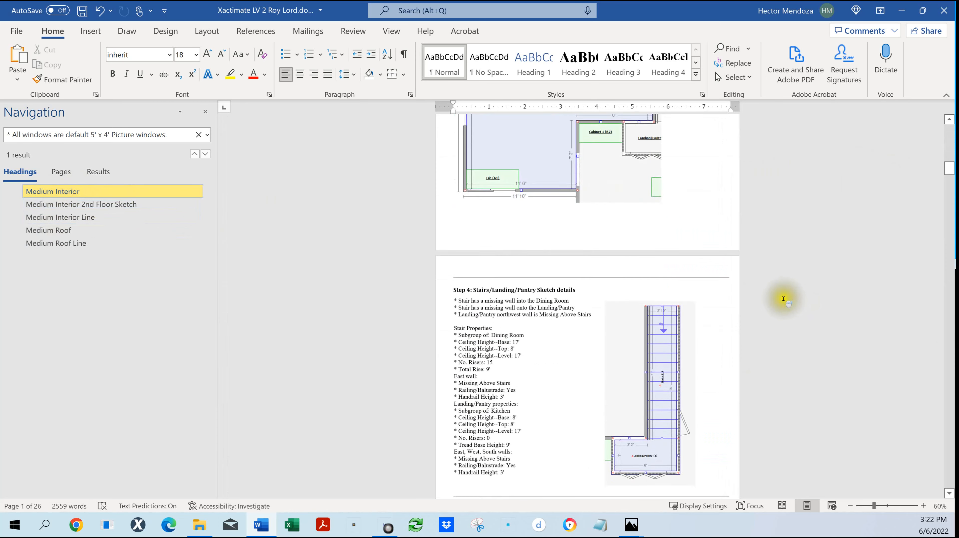
scroll(783, 298, "down", 12)
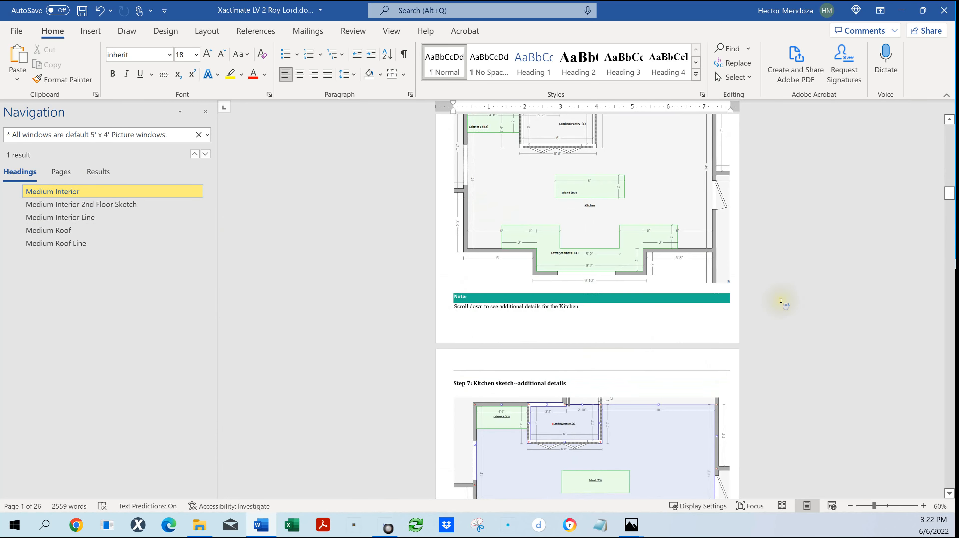
scroll(780, 302, "down", 10)
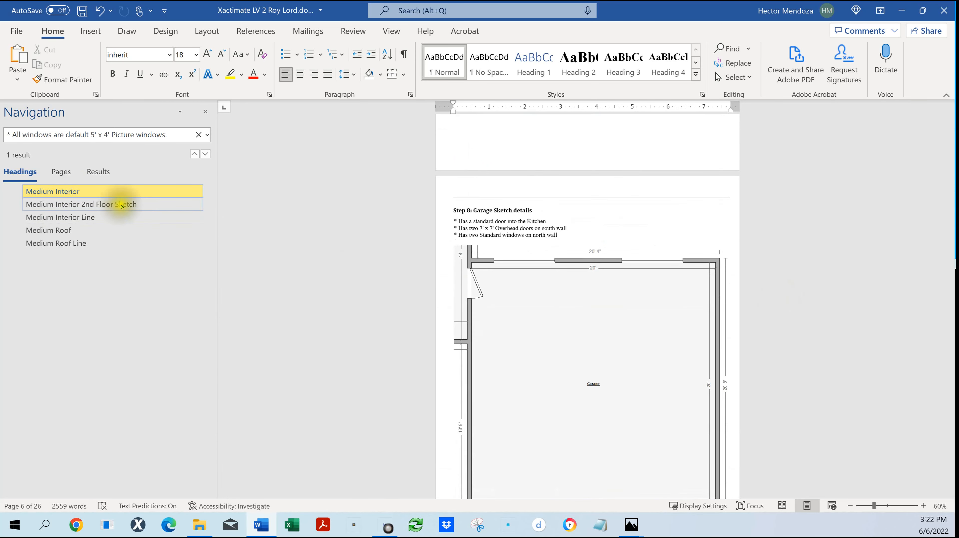
- Review the Medium Interior 2nd Floor Sketch pages through the start of Medium Interior Line, and return to the section at reduced zoom
left_click(121, 205)
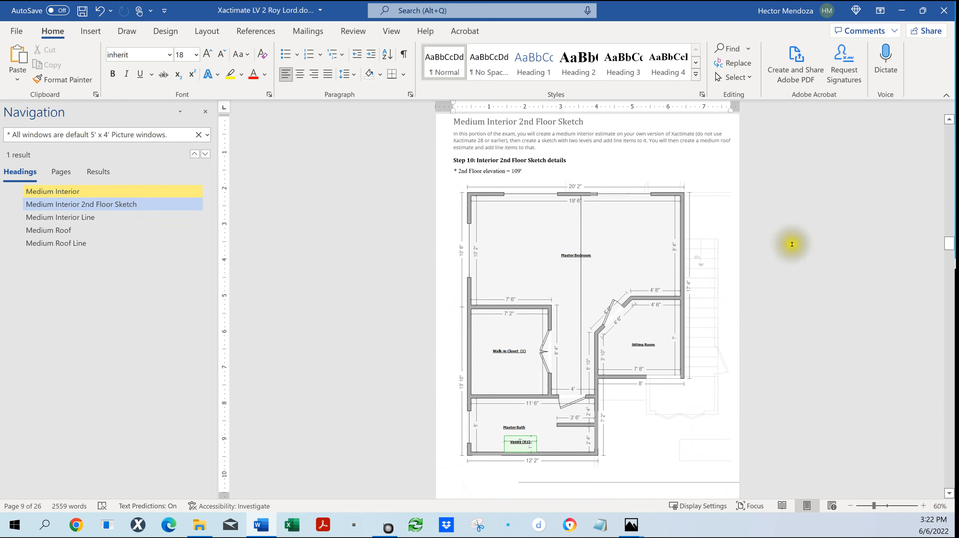
scroll(804, 304, "down", 5)
scroll(805, 303, "down", 1)
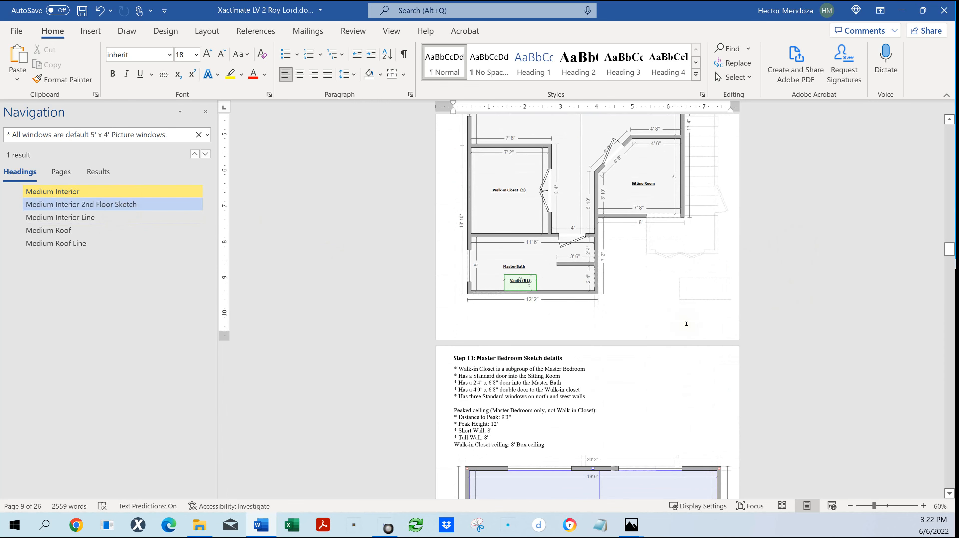
left_click(686, 323)
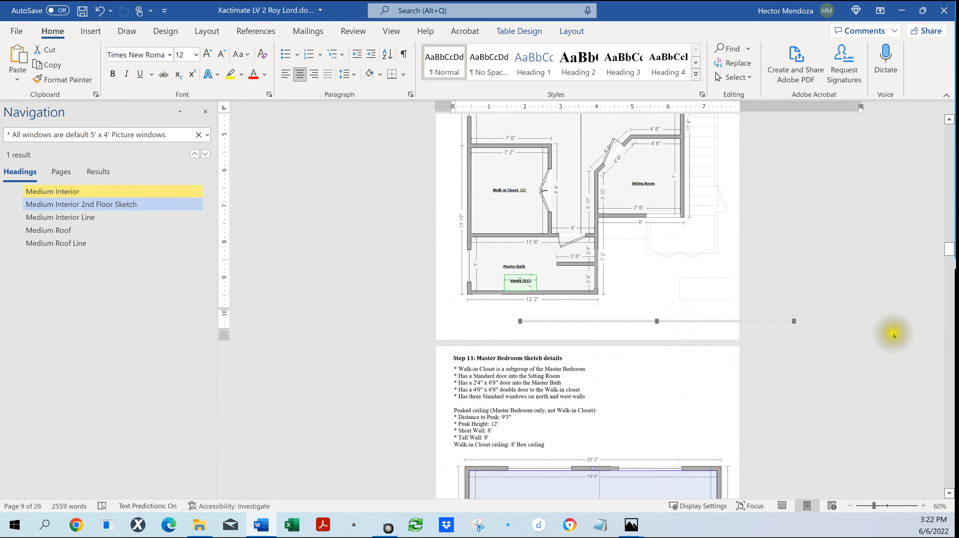
scroll(769, 339, "down", 15)
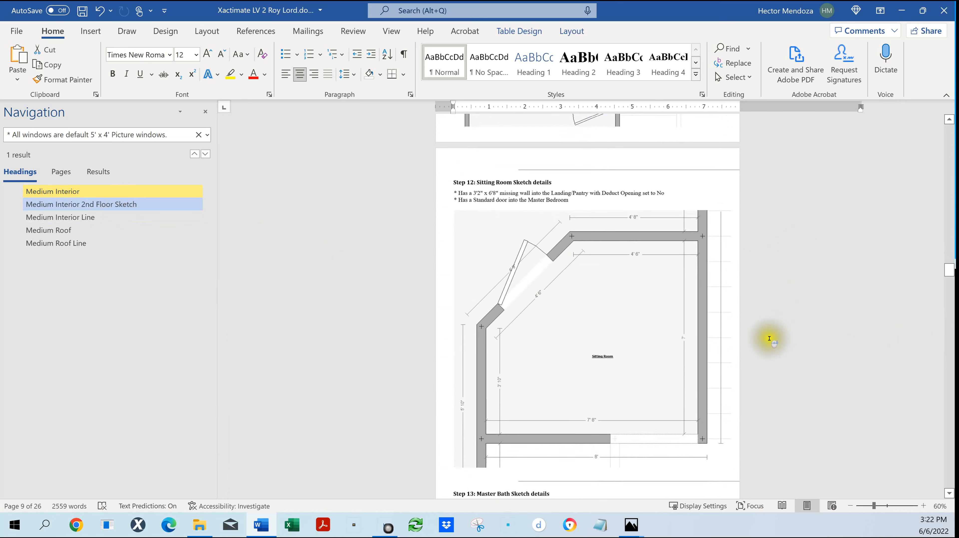
scroll(769, 338, "down", 20)
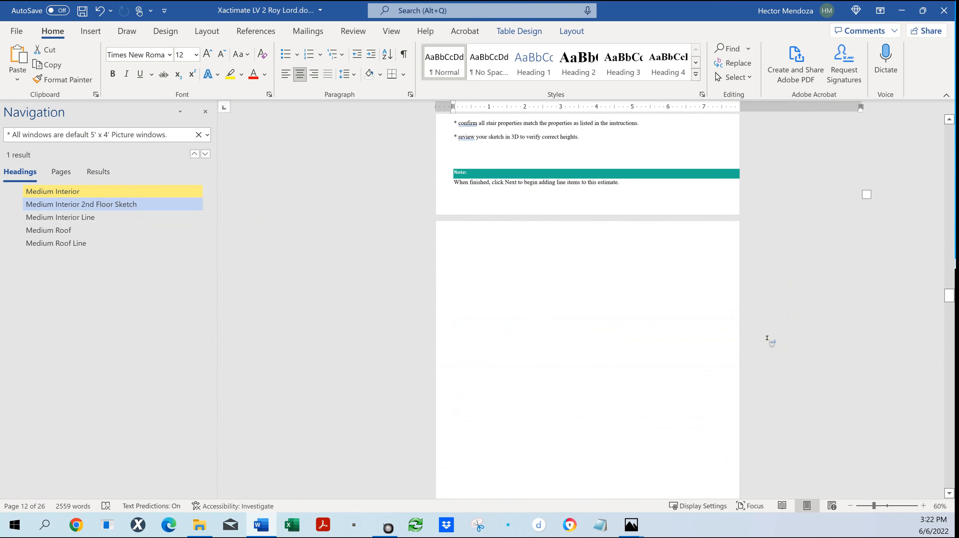
scroll(767, 338, "down", 8)
left_click(716, 314)
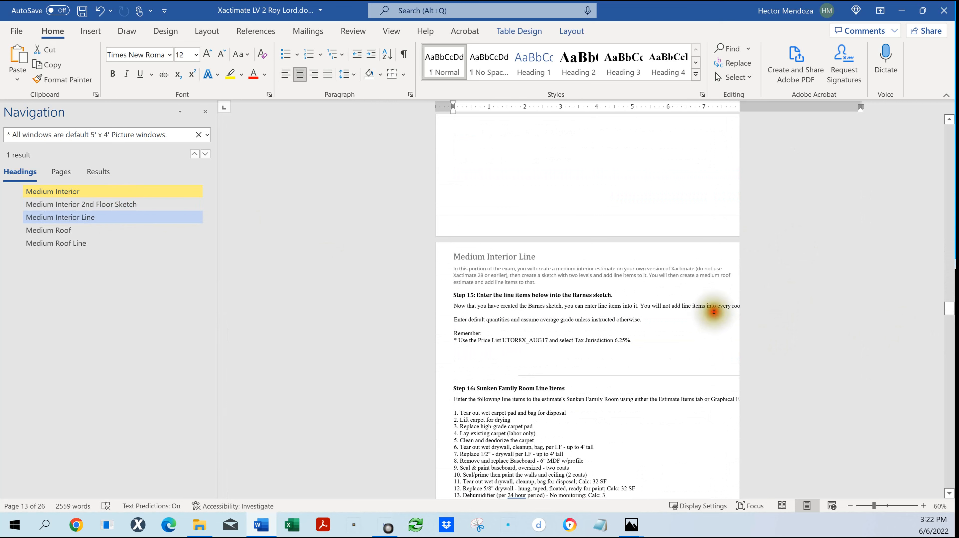
scroll(889, 317, "up", 5)
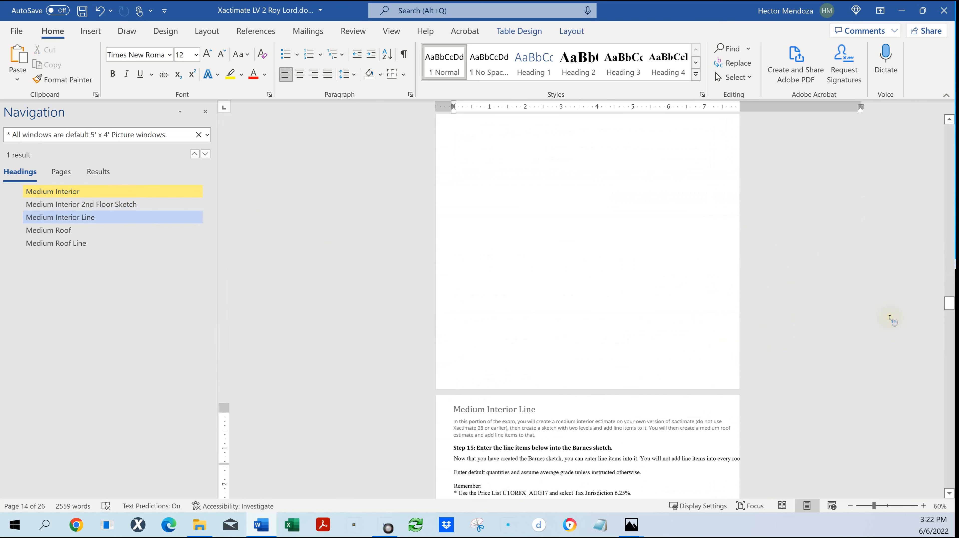
left_click(101, 205)
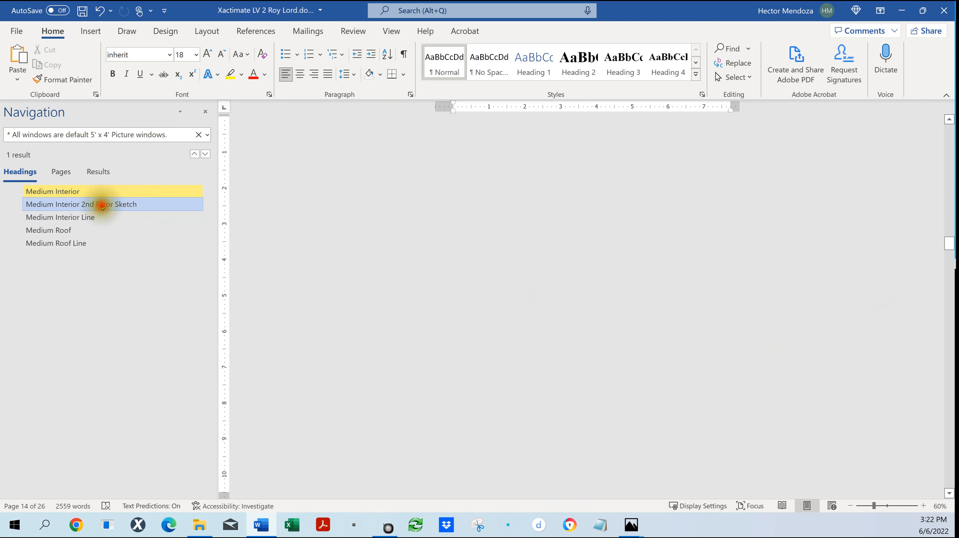
scroll(832, 258, "down", 4)
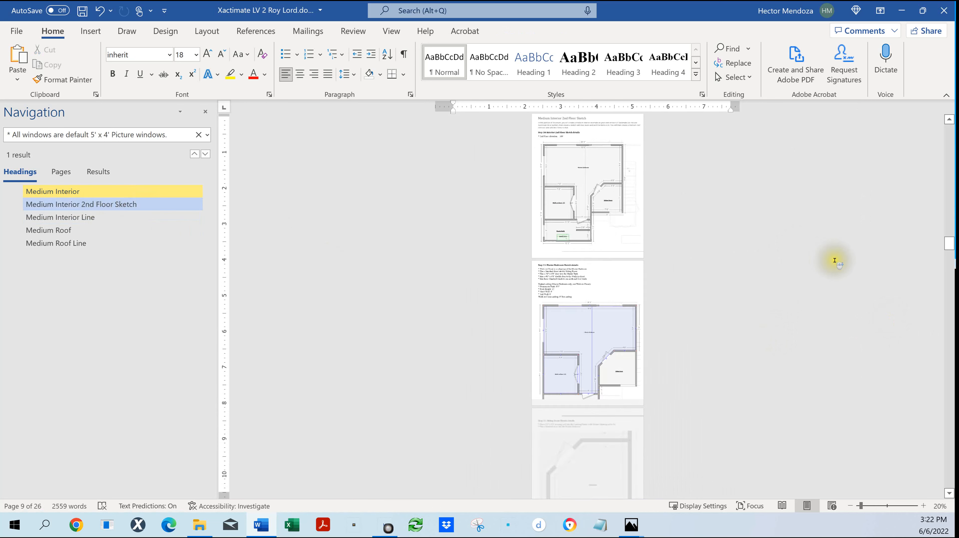
- Try a 7.75-inch top page margin for the whole document and undo it
left_click(719, 229)
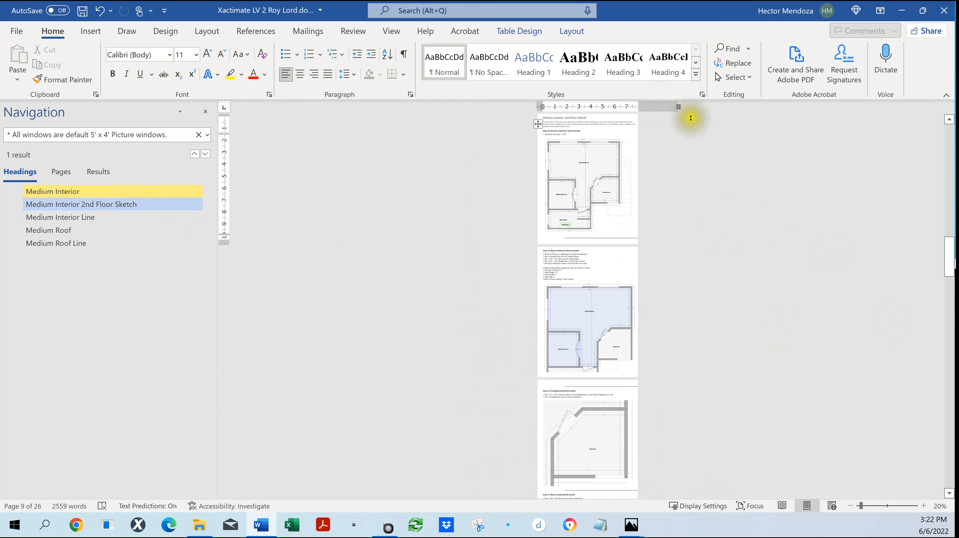
left_click(682, 108)
left_click(681, 108)
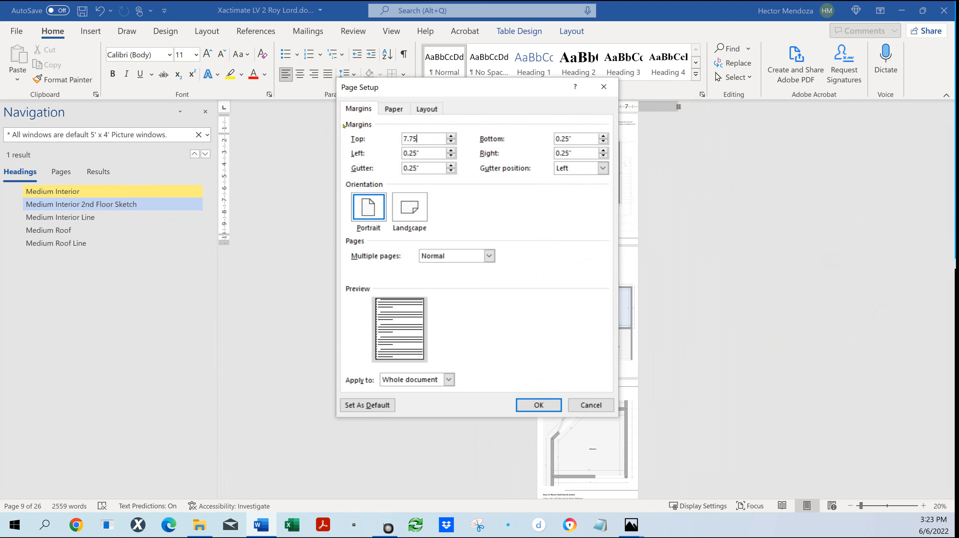
key("Return")
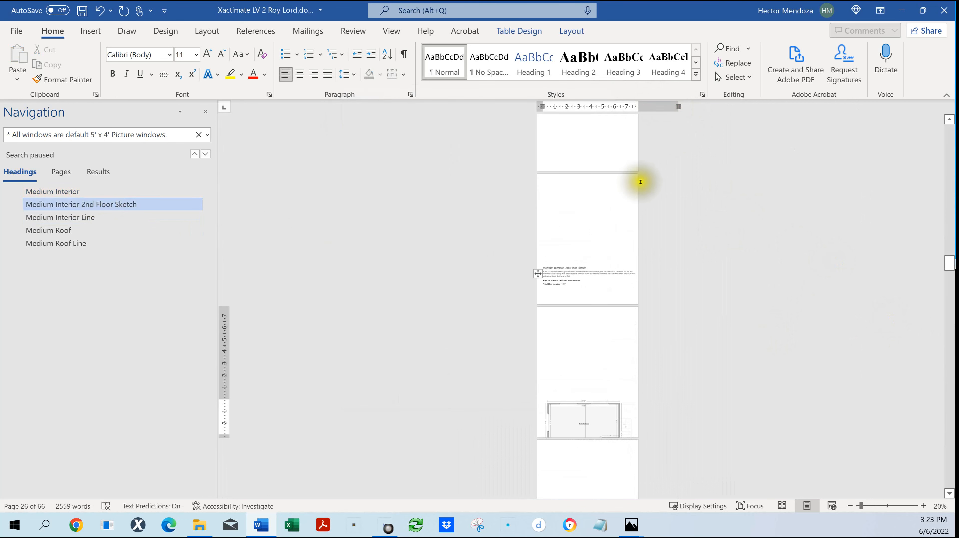
left_click(714, 233)
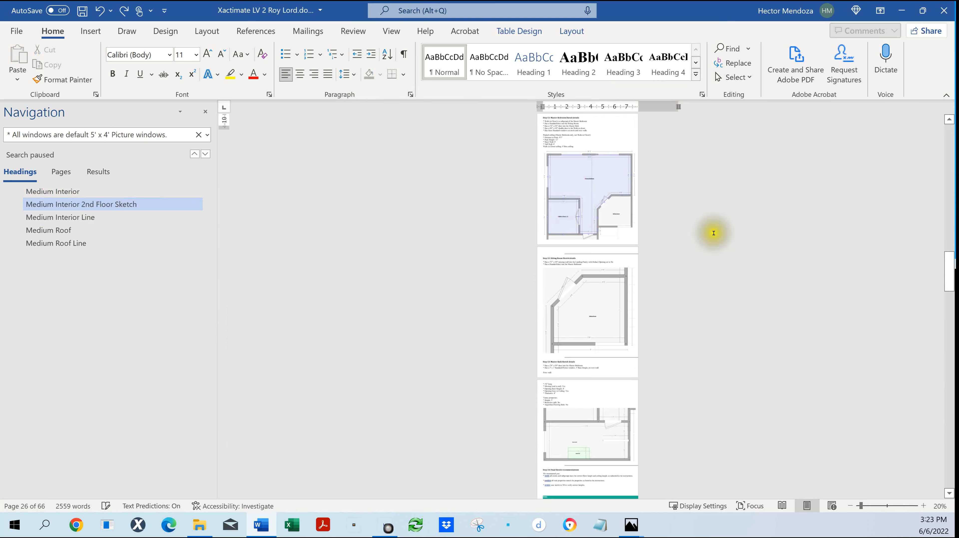
- Set the preferred width of the Medium Interior 2nd Floor Sketch section's table to 7.75 inches
left_click(681, 107)
double_click(681, 106)
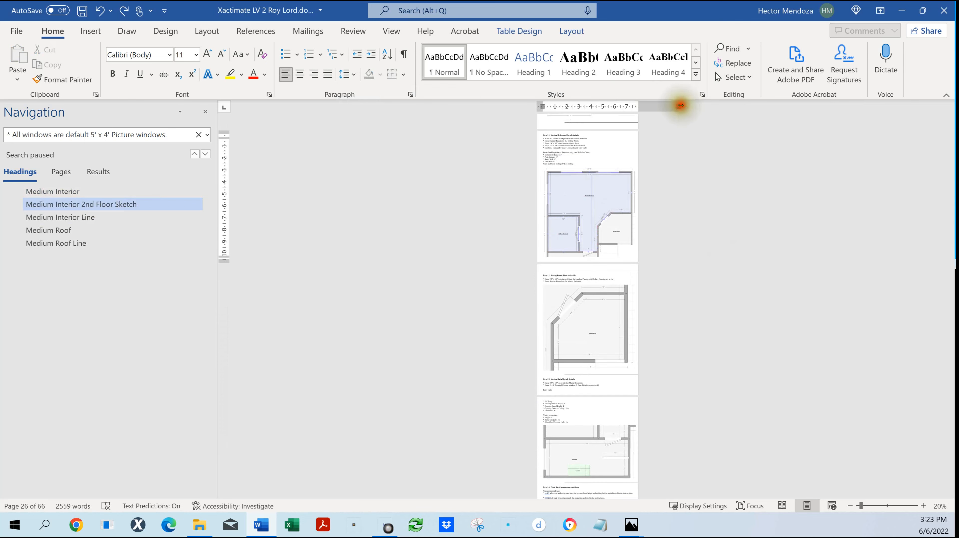
left_click(741, 202)
left_click_drag(741, 202, 654, 184)
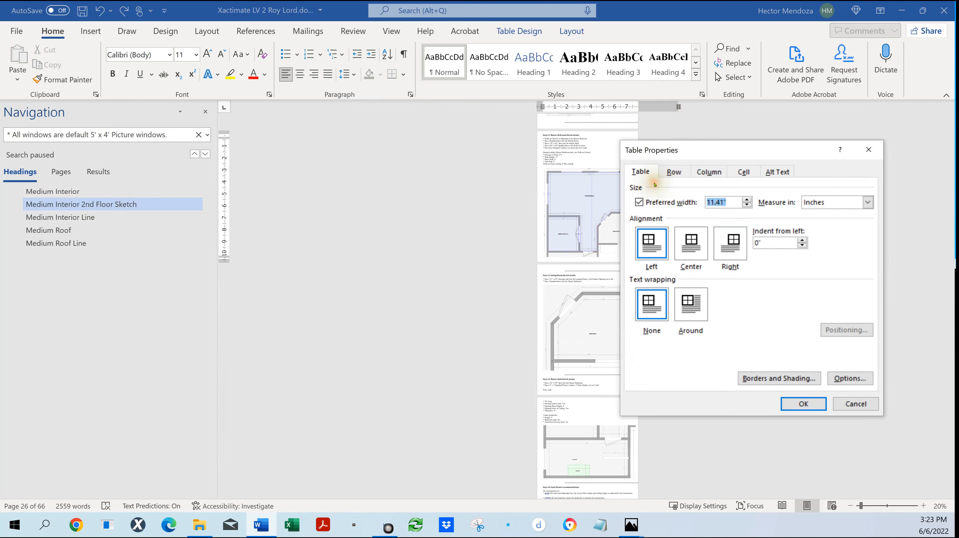
type("7.")
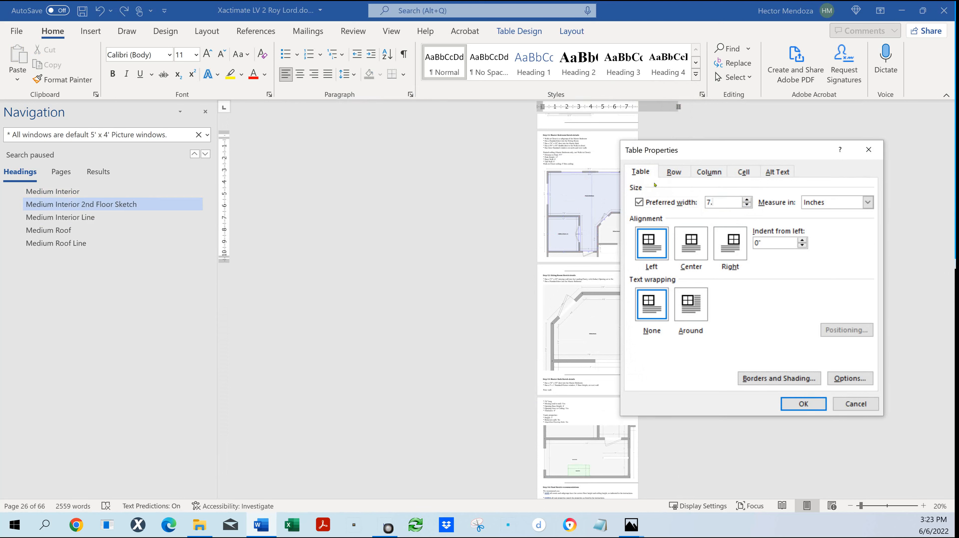
type("75")
key("Return")
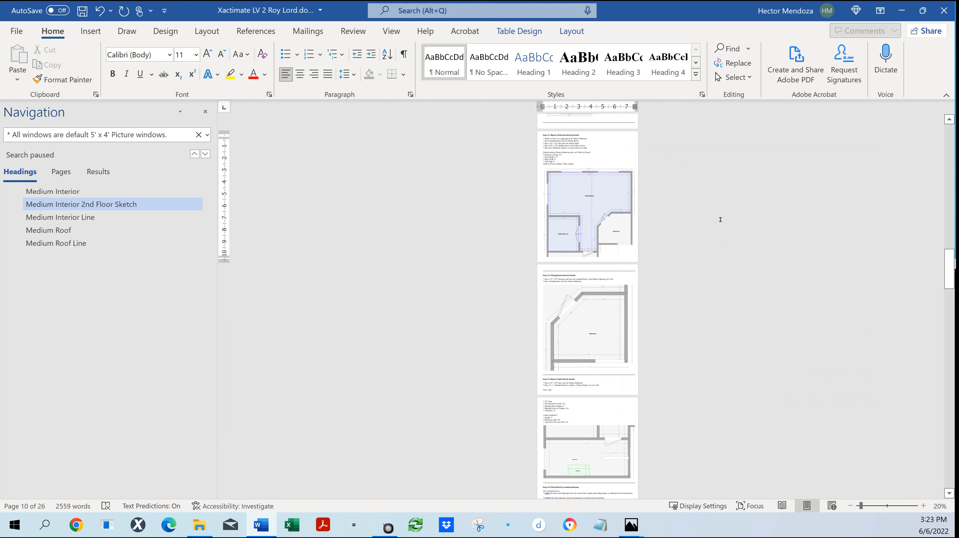
- Set the preferred width of the Medium Interior Line section's table to 7.75 inches
scroll(720, 219, "up", 2, "ctrl")
scroll(708, 319, "down", 2)
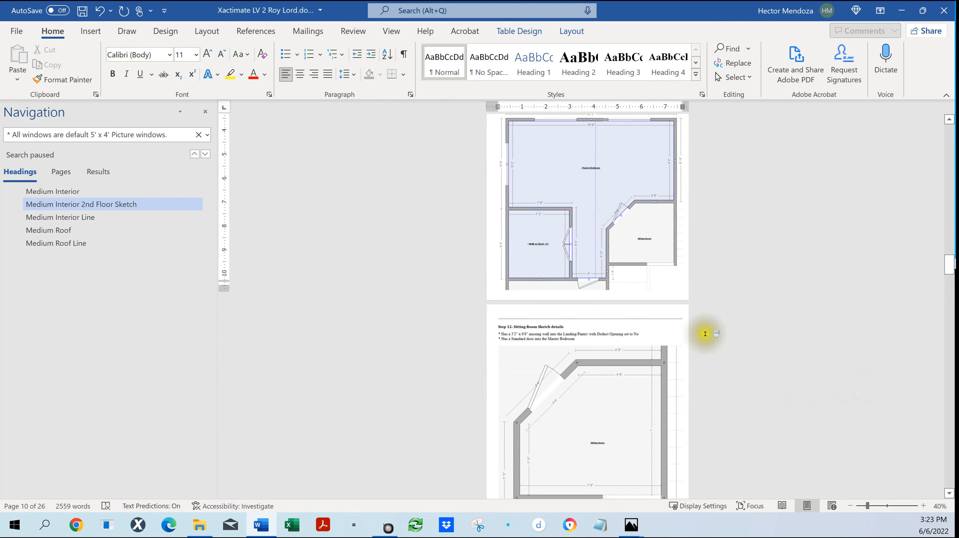
scroll(705, 334, "down", 1)
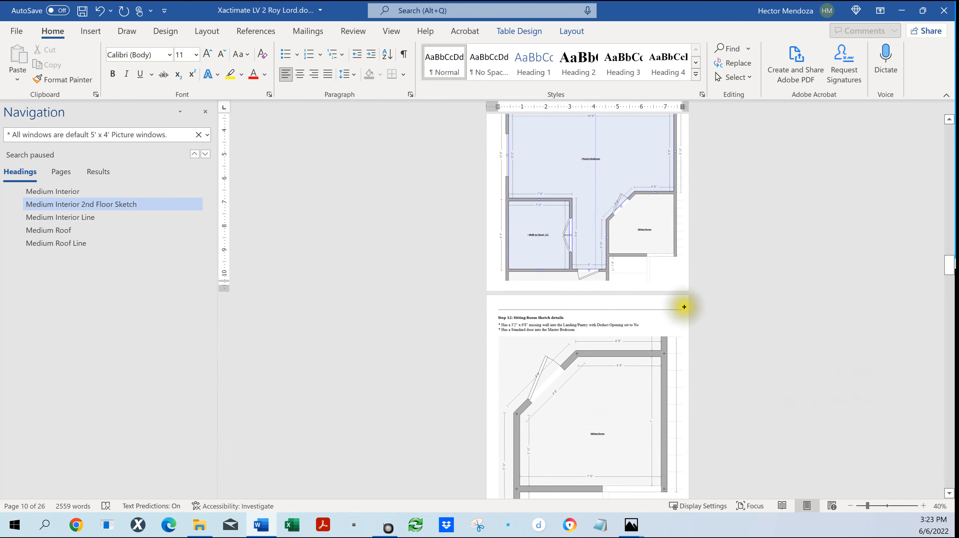
scroll(707, 306, "down", 8)
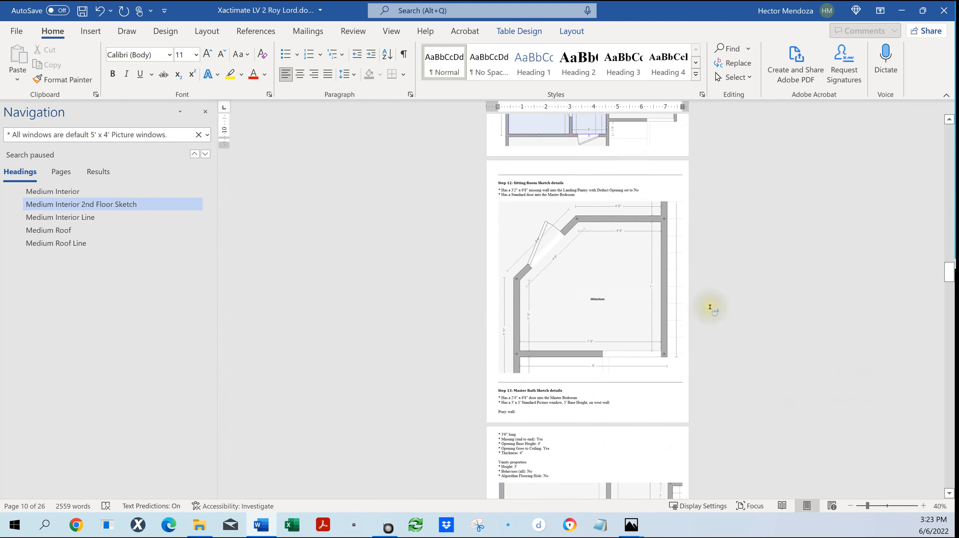
scroll(687, 368, "down", 4)
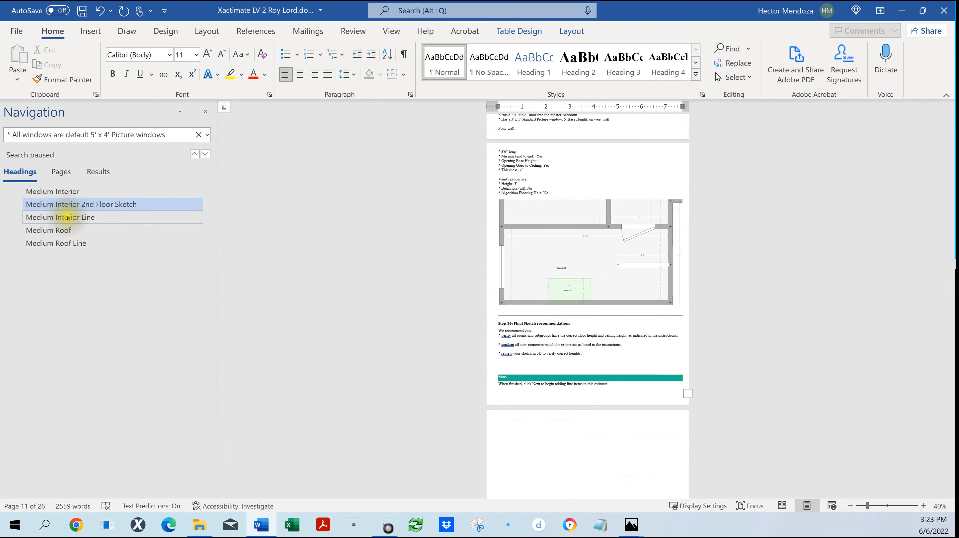
left_click(69, 217)
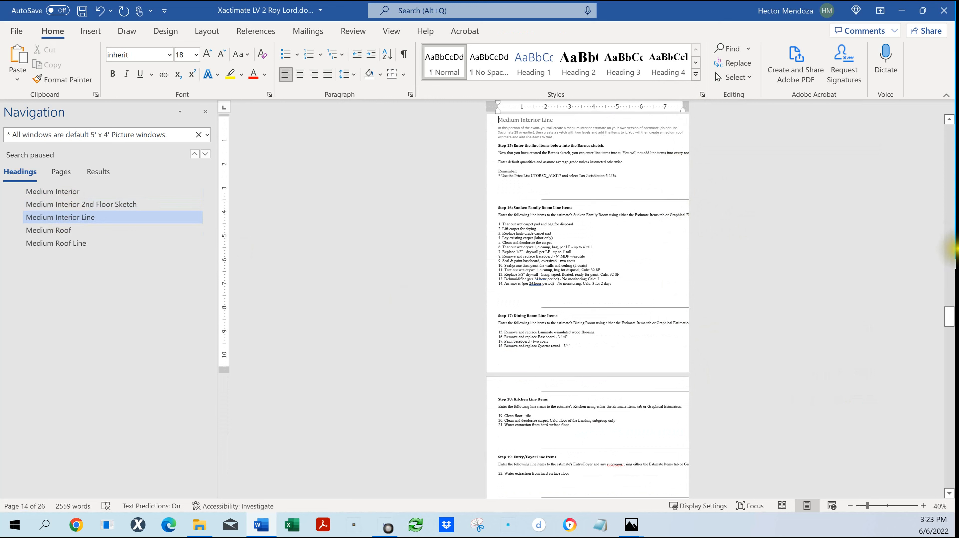
left_click(763, 256)
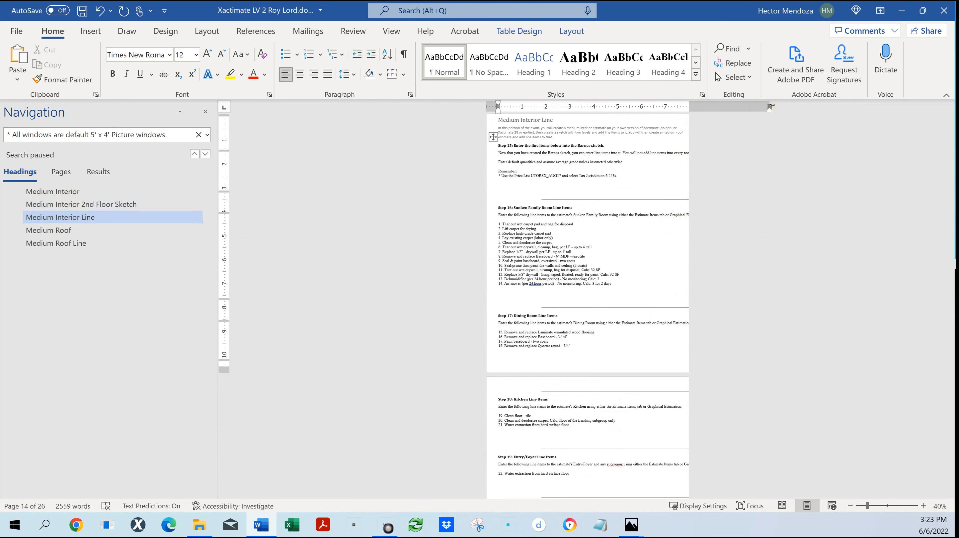
double_click(770, 107)
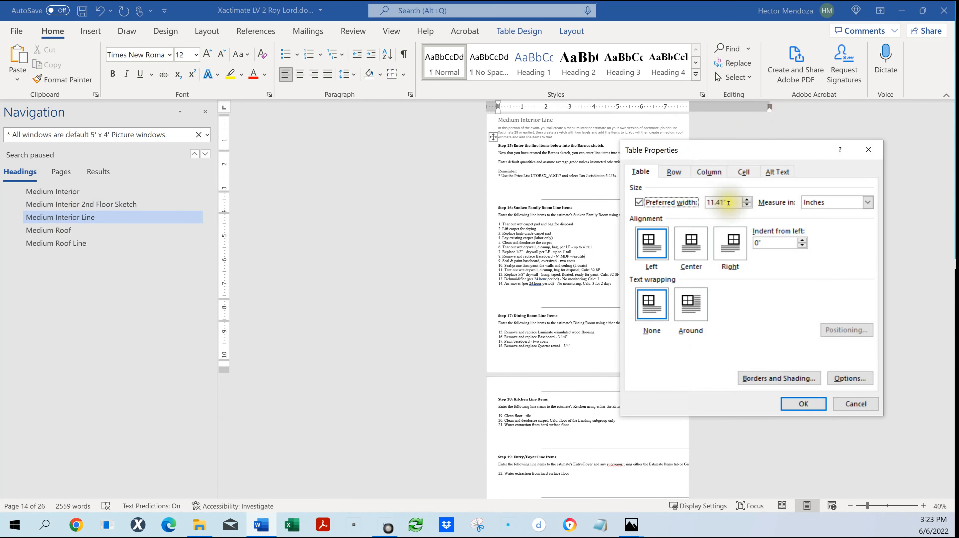
left_click_drag(728, 204, 646, 192)
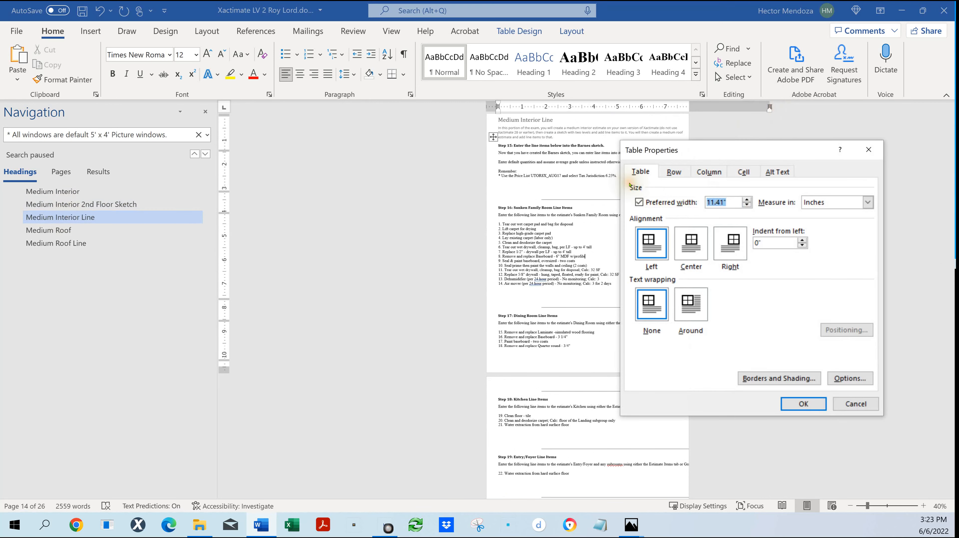
type("7.75")
key("Return")
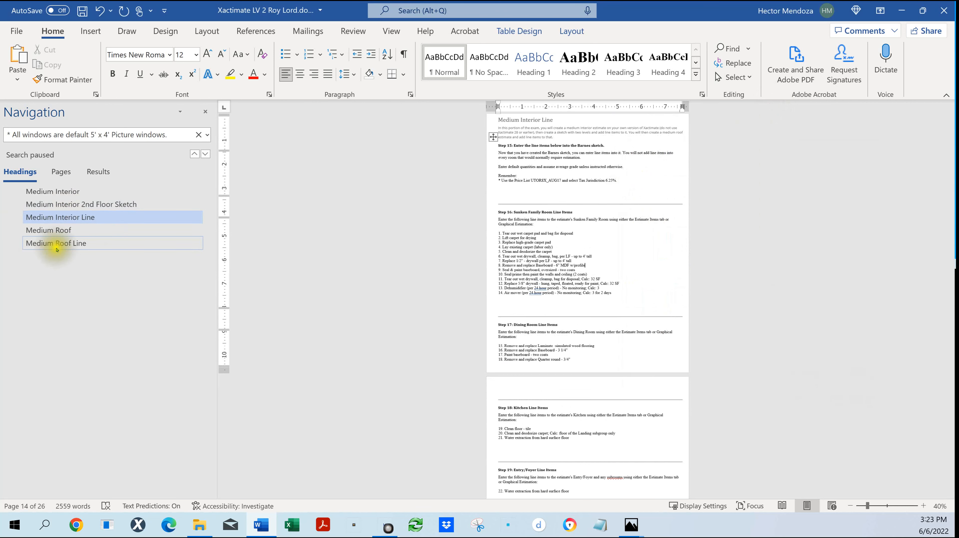
- Set the Medium Roof section's table to the same preferred width as the Medium Interior Line table
left_click(52, 230)
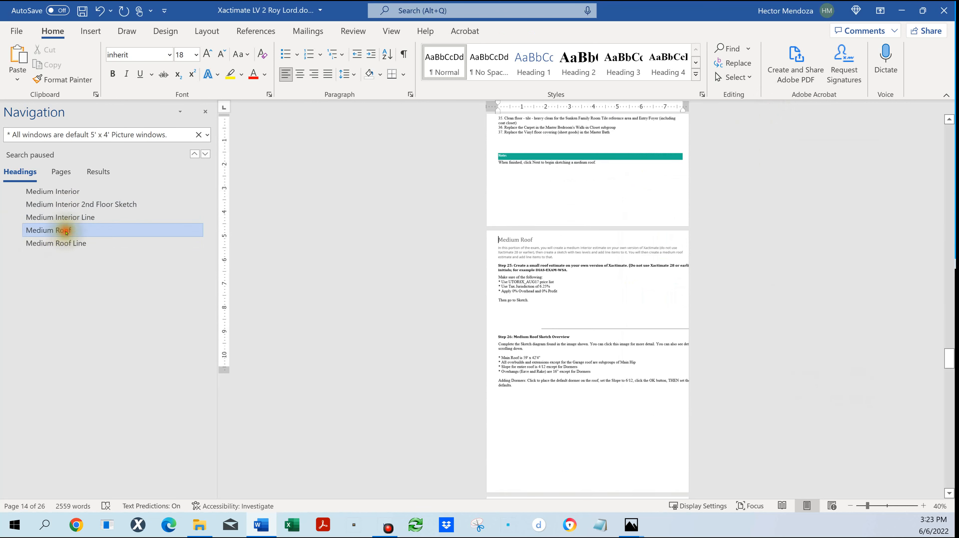
left_click(771, 258)
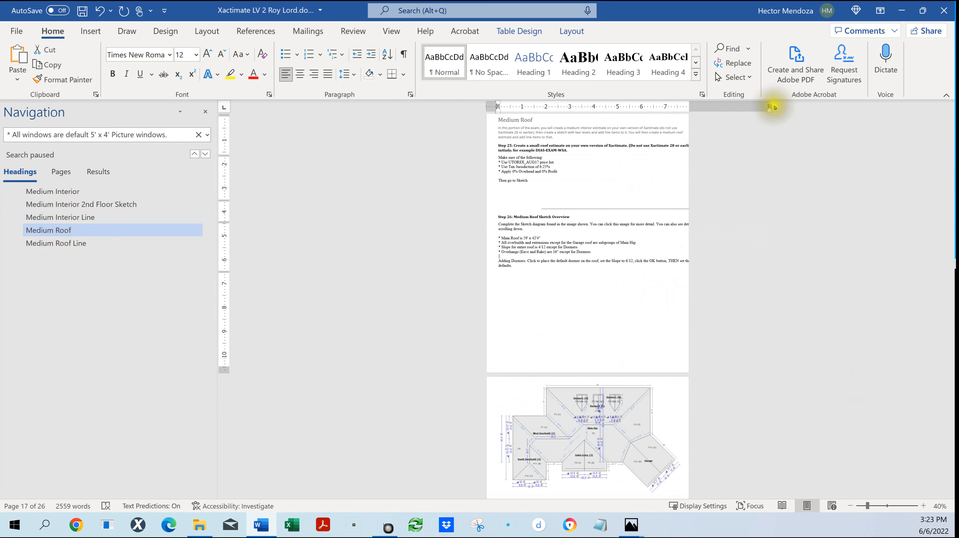
left_click_drag(771, 105, 771, 104)
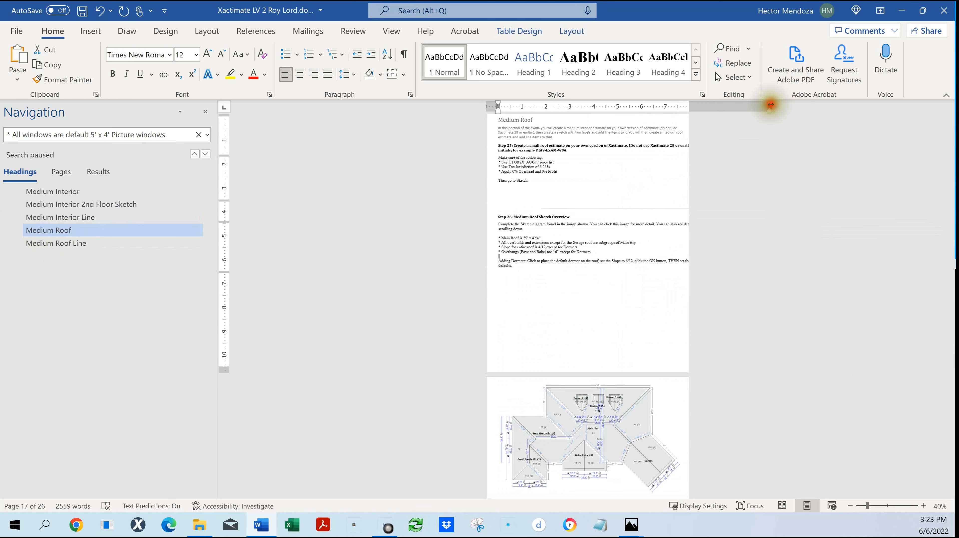
double_click(771, 105)
left_click_drag(737, 201, 704, 202)
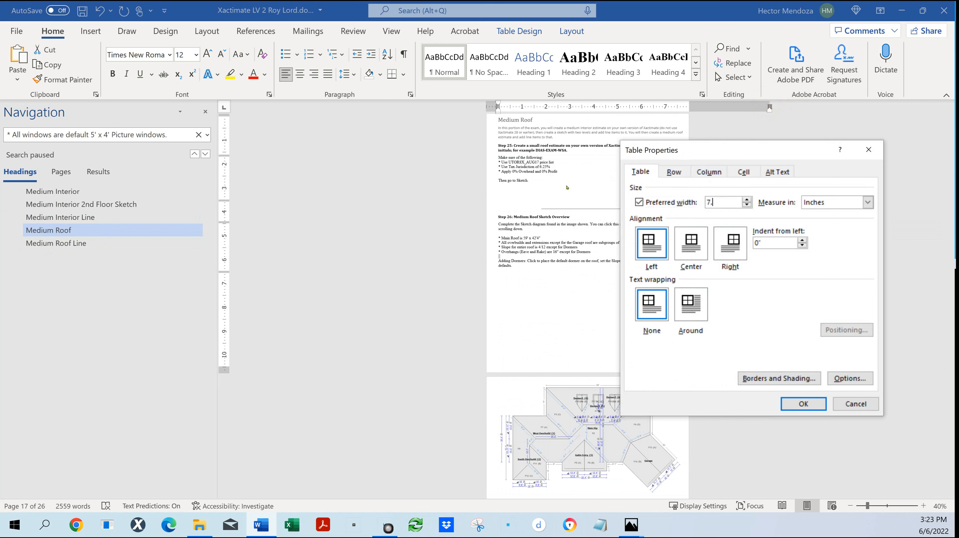
key("Return")
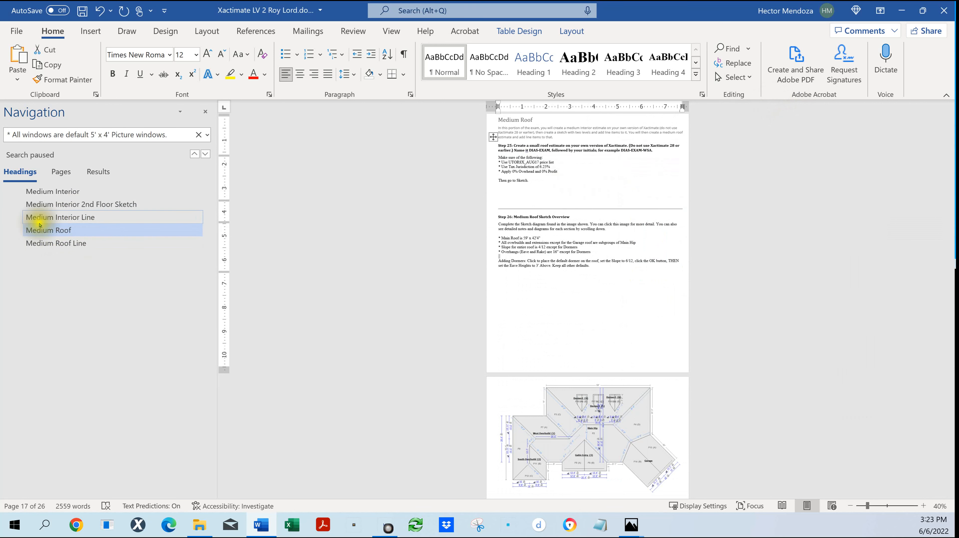
- Set the Medium Roof Line section's table to the same preferred width as the Medium Roof table
left_click(57, 242)
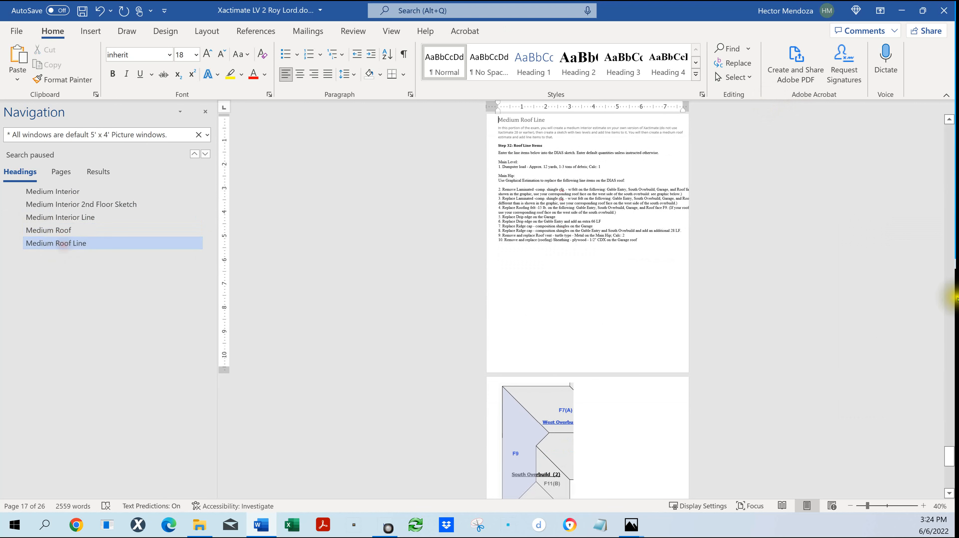
left_click(816, 282)
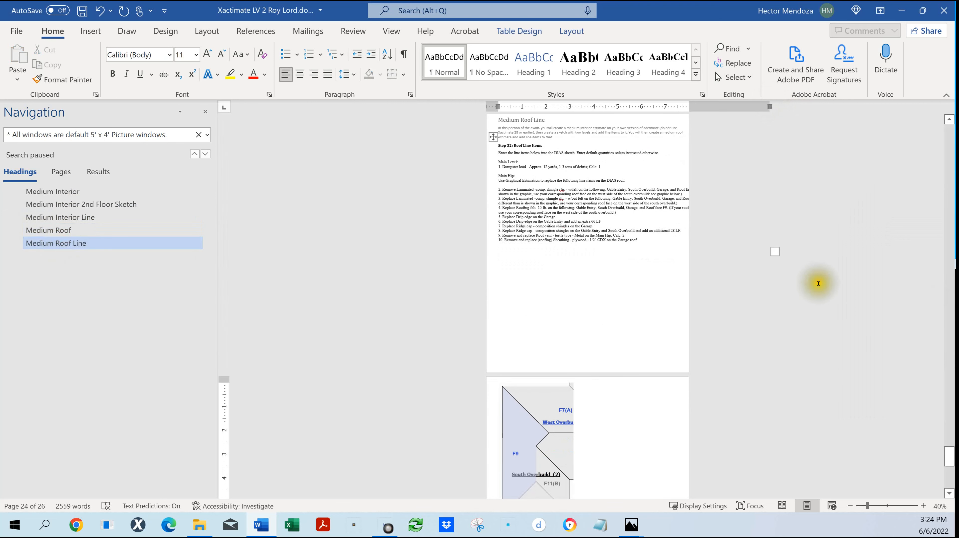
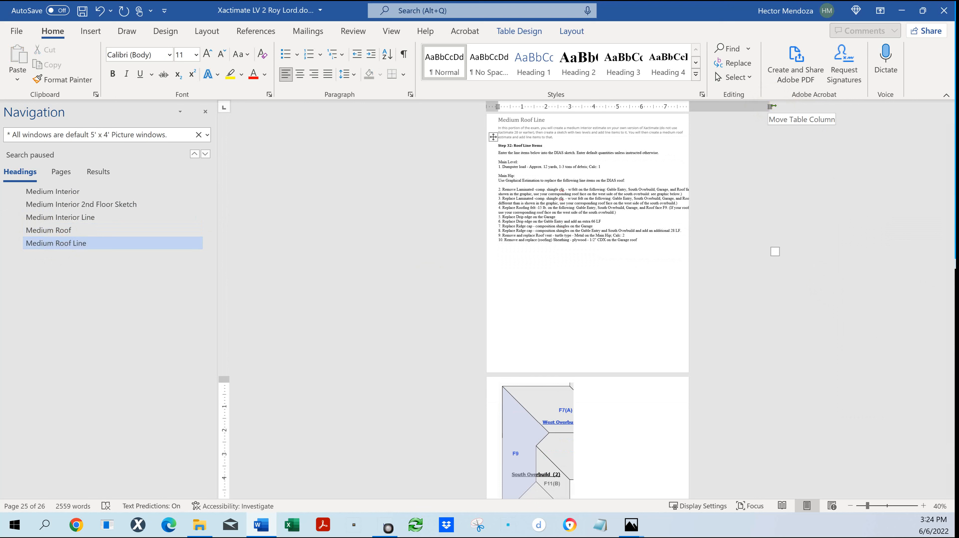
double_click(772, 106)
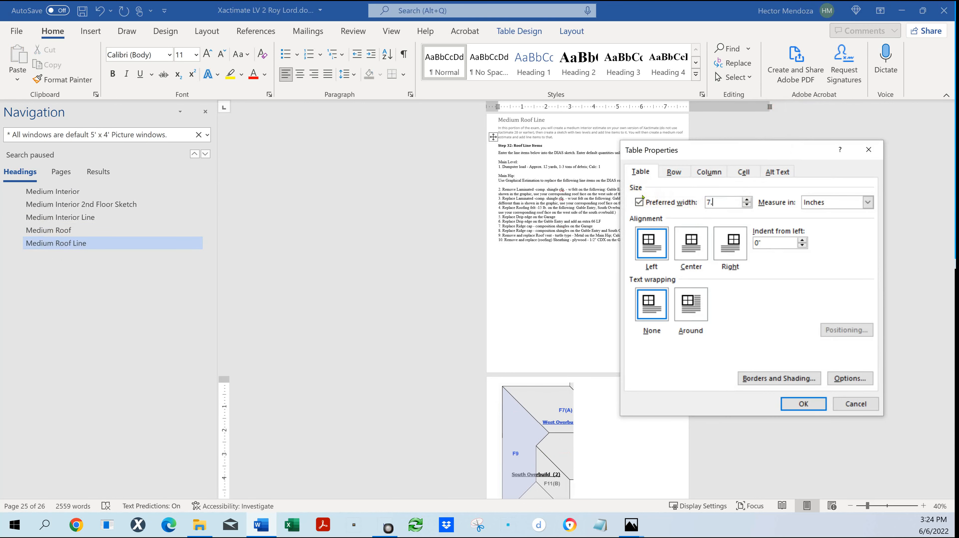
key("Return")
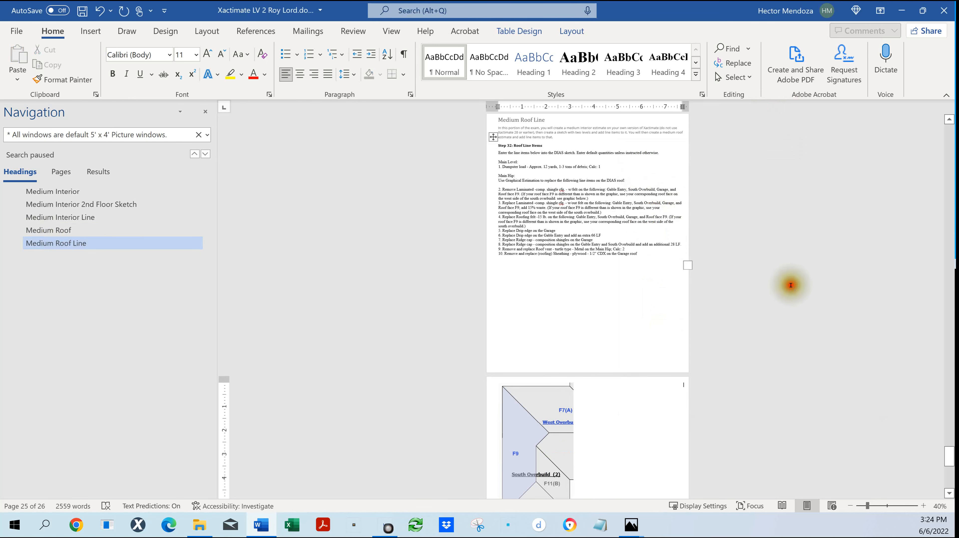
- Review the page layout of the Medium Roof Line, Medium Interior 2nd Floor Sketch and Medium Interior Line sections
scroll(706, 270, "down", 1)
scroll(706, 271, "down", 6)
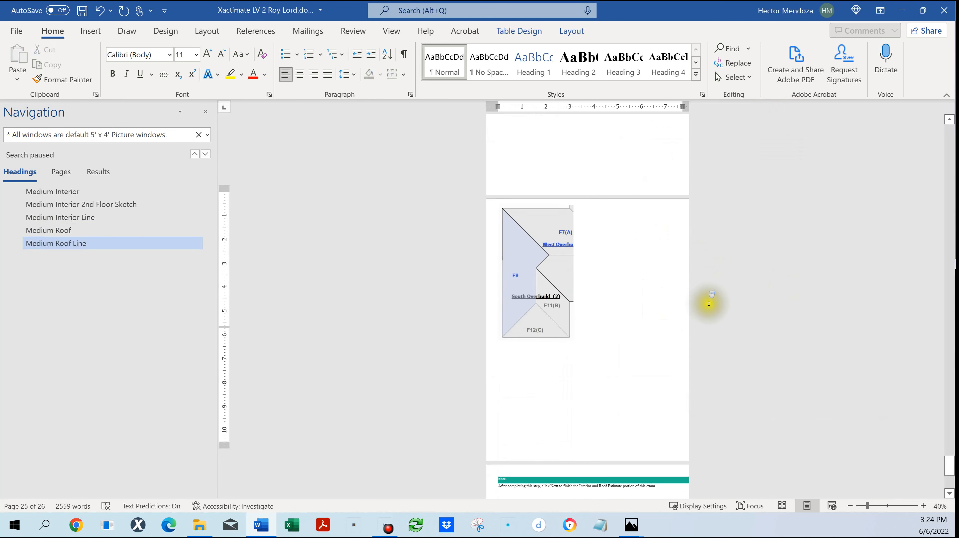
scroll(713, 362, "up", 3)
left_click(716, 361)
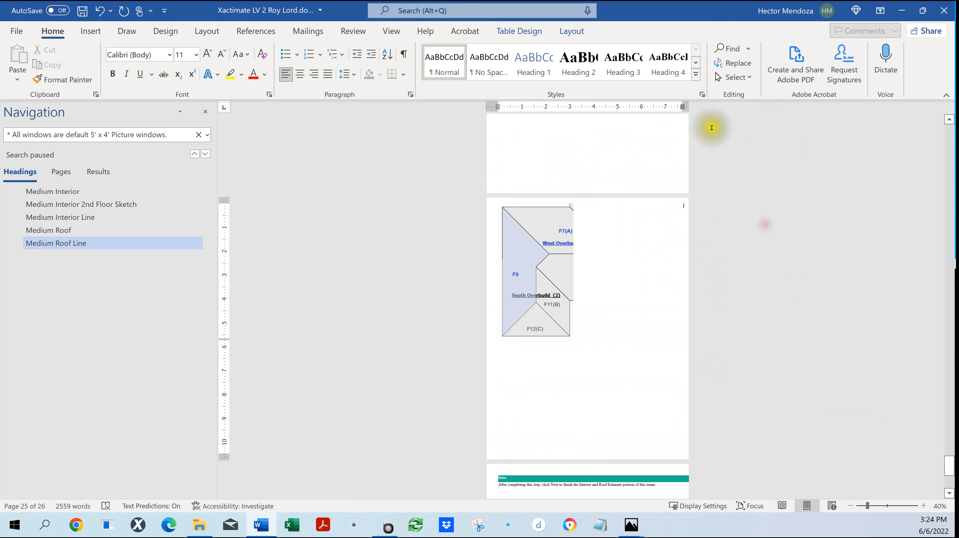
scroll(771, 182, "up", 2)
scroll(770, 183, "up", 5)
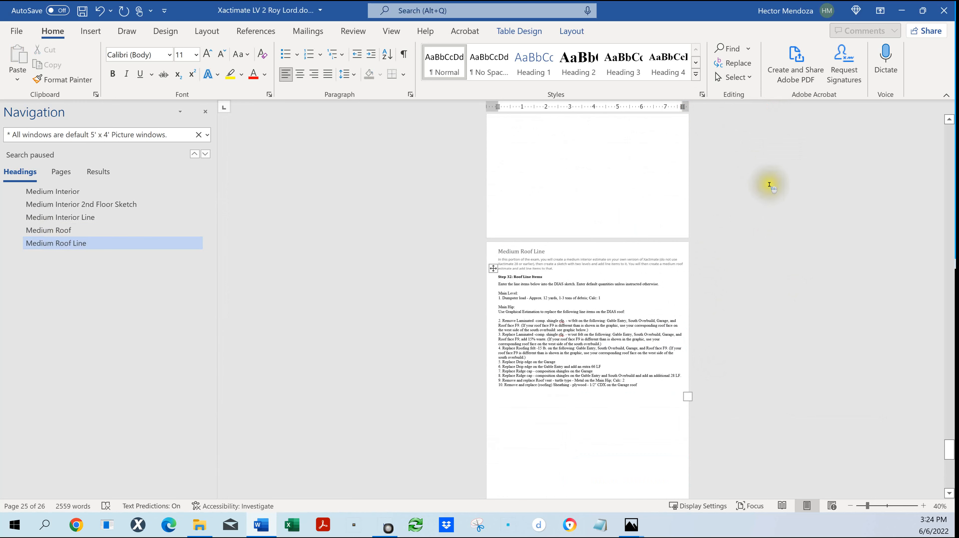
scroll(768, 187, "up", 6)
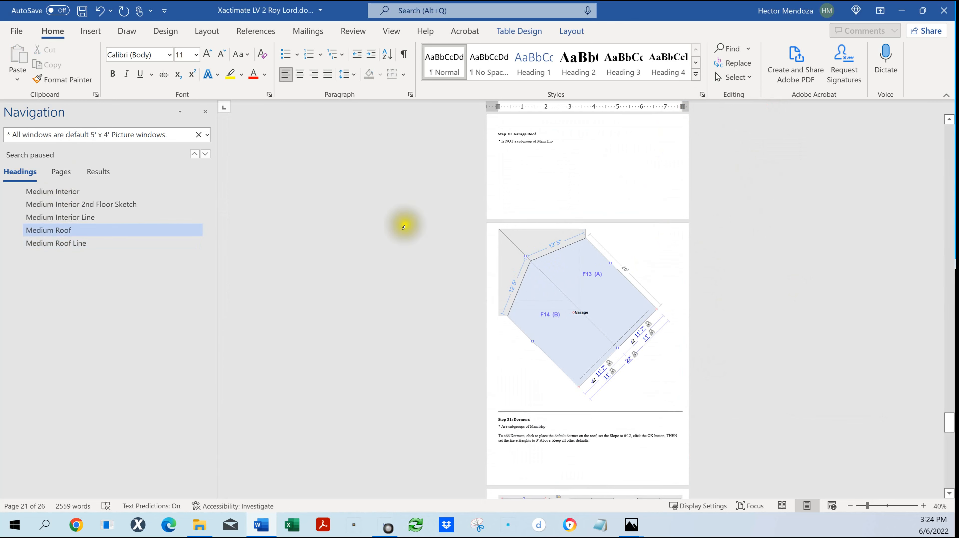
left_click(85, 207)
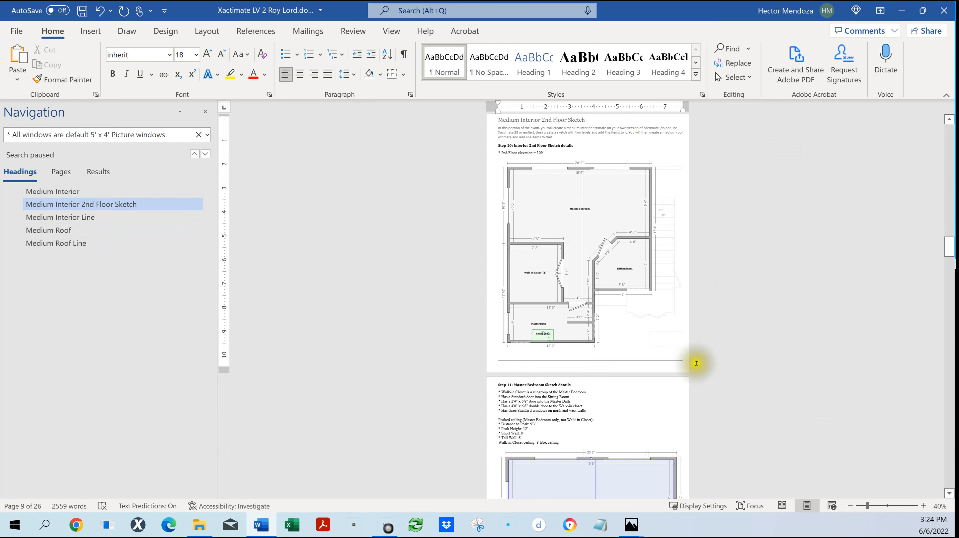
scroll(654, 323, "down", 3)
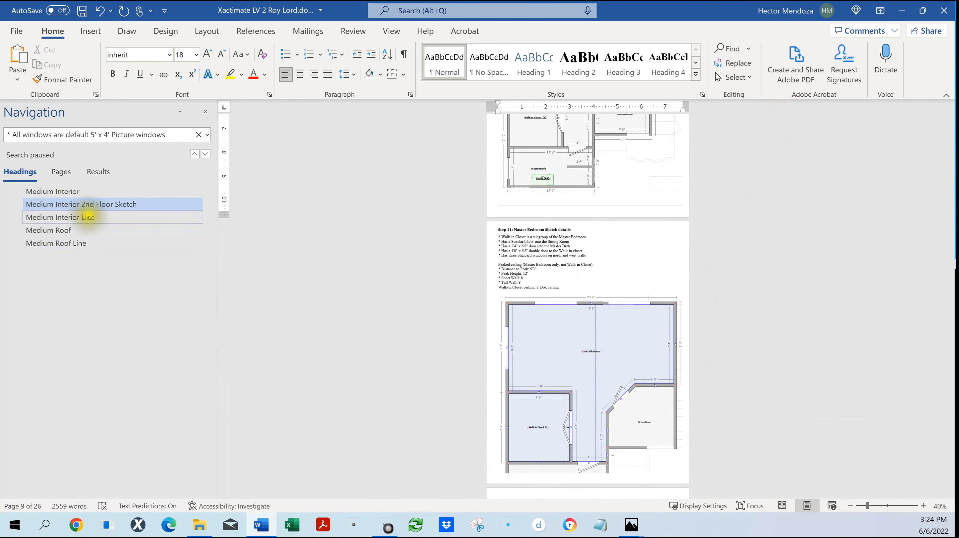
left_click(86, 217)
scroll(636, 283, "down", 3)
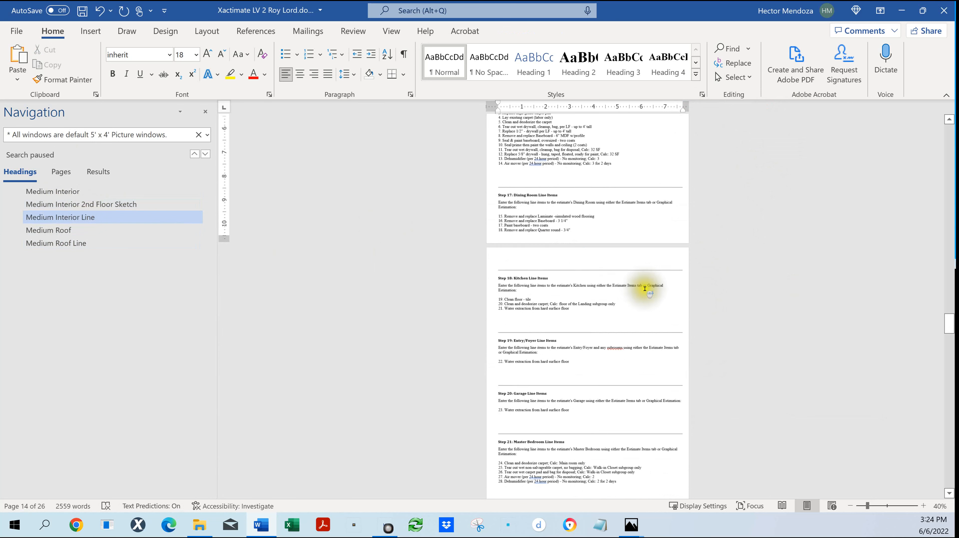
left_click(77, 217)
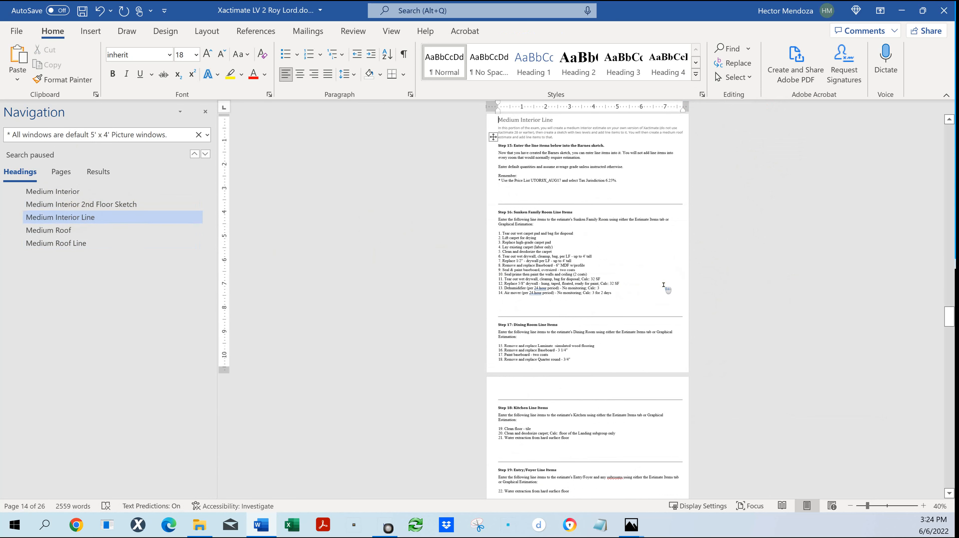
scroll(664, 285, "up", 4)
scroll(664, 288, "down", 8)
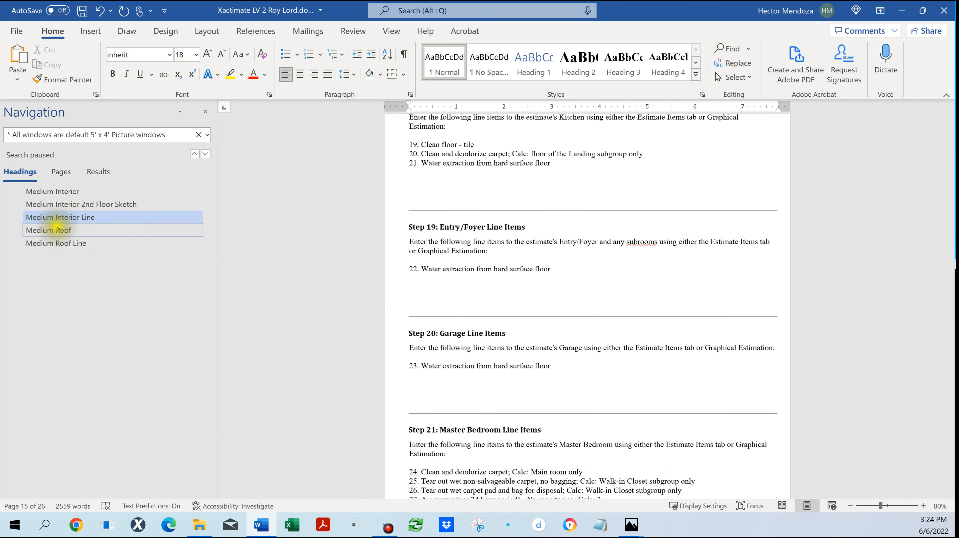
- Shrink the Step 26 roof overview diagram to about 6.5 inches wide so it fits on the page with its instructions
left_click(48, 229)
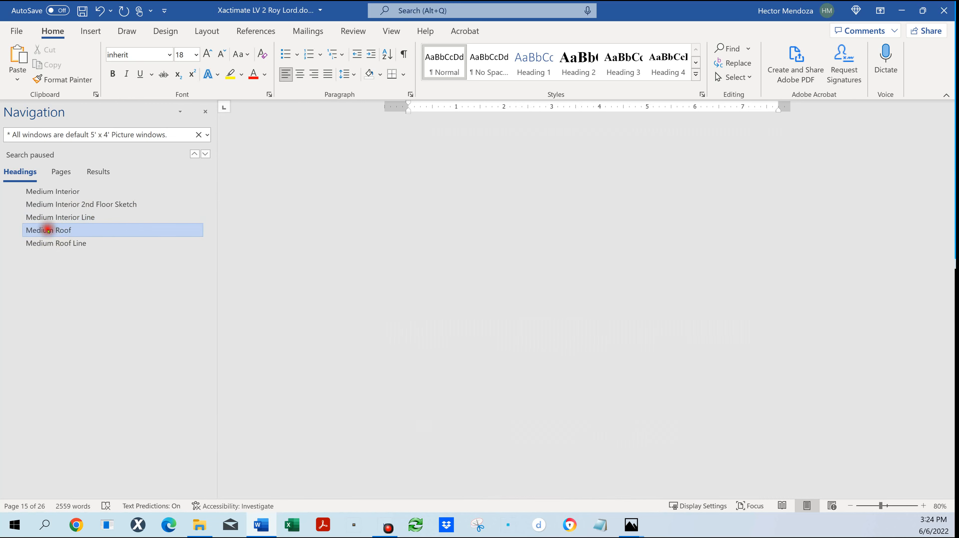
scroll(589, 299, "down", 11)
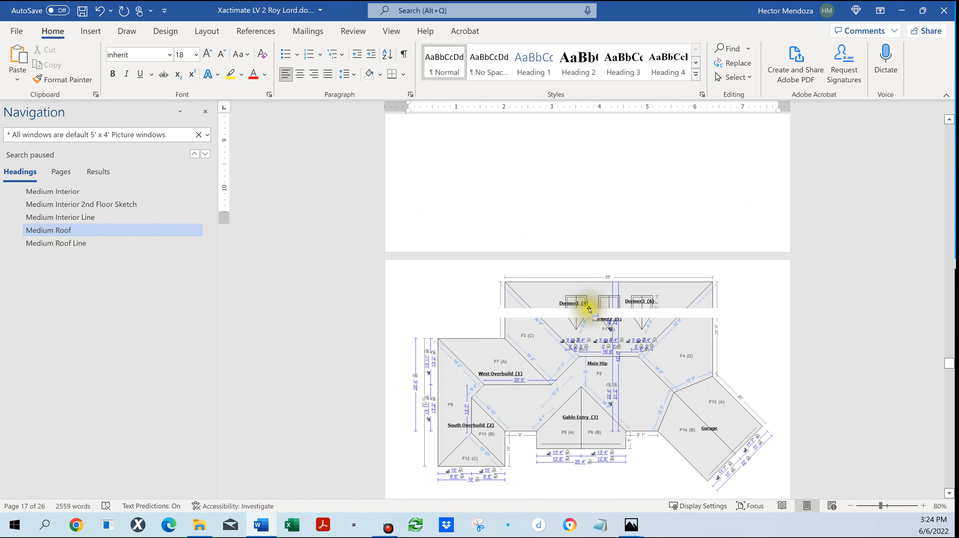
scroll(588, 309, "up", 4)
scroll(589, 309, "up", 4)
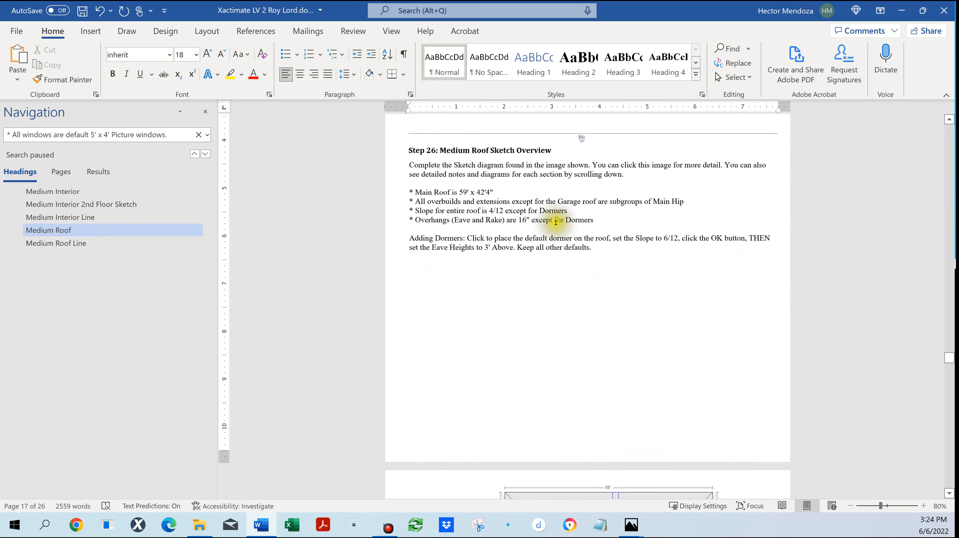
scroll(588, 336, "down", 5)
left_click(646, 350)
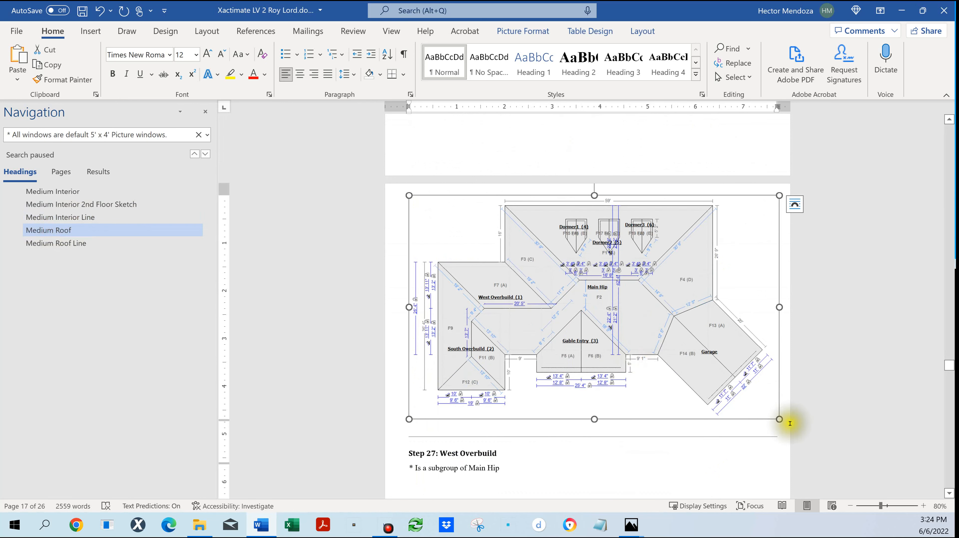
left_click_drag(784, 420, 710, 367)
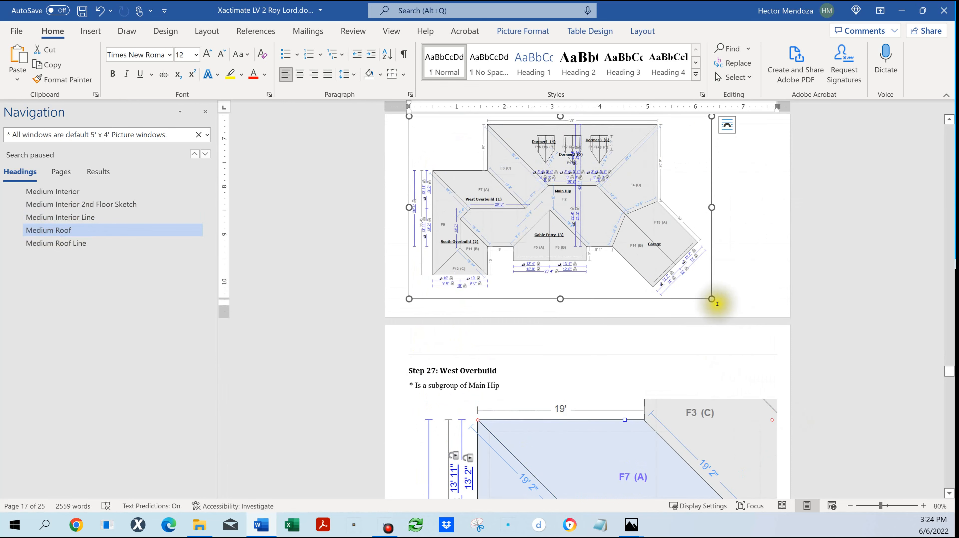
left_click_drag(714, 299, 718, 302)
left_click(840, 315)
scroll(828, 298, "up", 5)
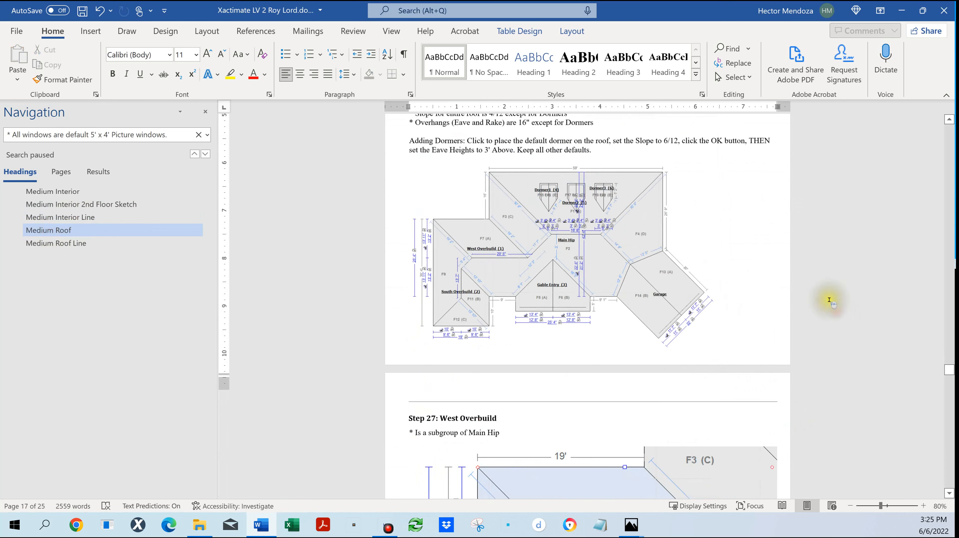
- Delete the horizontal divider line between Step 25 and Step 26 in the Medium Roof section
scroll(422, 287, "up", 5)
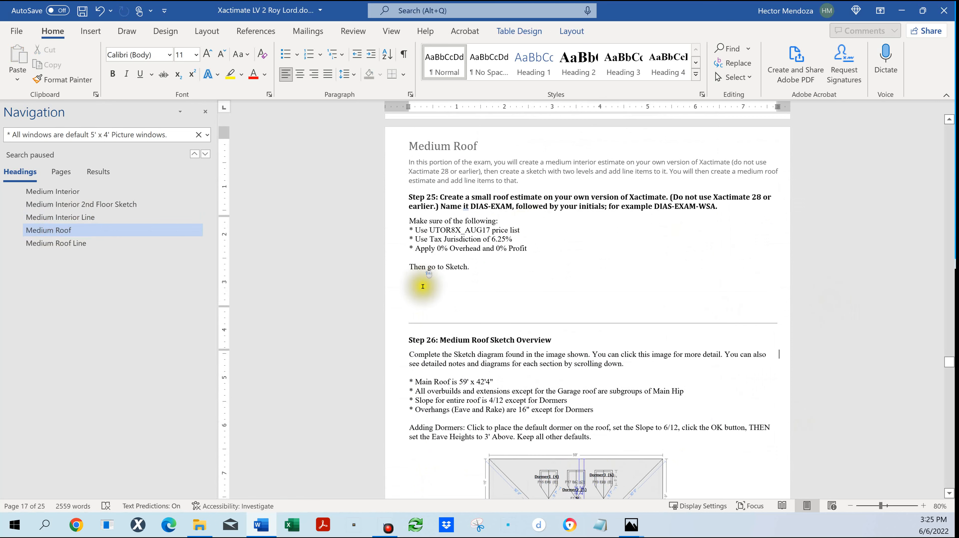
mouse_move(417, 282)
left_mouse_down()
mouse_move(437, 310)
mouse_move(422, 285)
mouse_move(429, 296)
left_mouse_up()
left_click(422, 295)
key("Delete")
left_click(428, 296)
left_click(448, 314)
key("Delete")
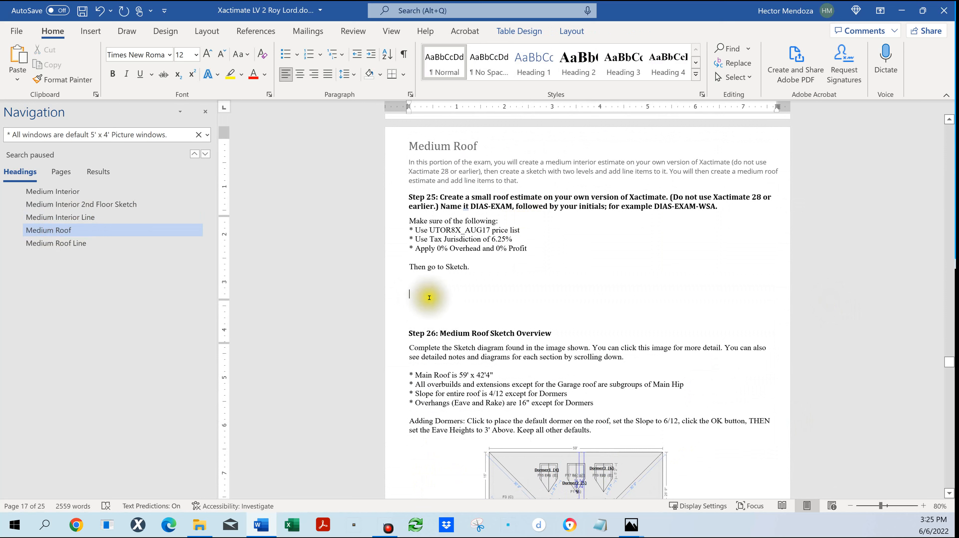
- Show the formatting marks, delete the blank paragraphs between Step 25 and Step 26, and hide the marks again
left_click_drag(424, 293, 425, 302)
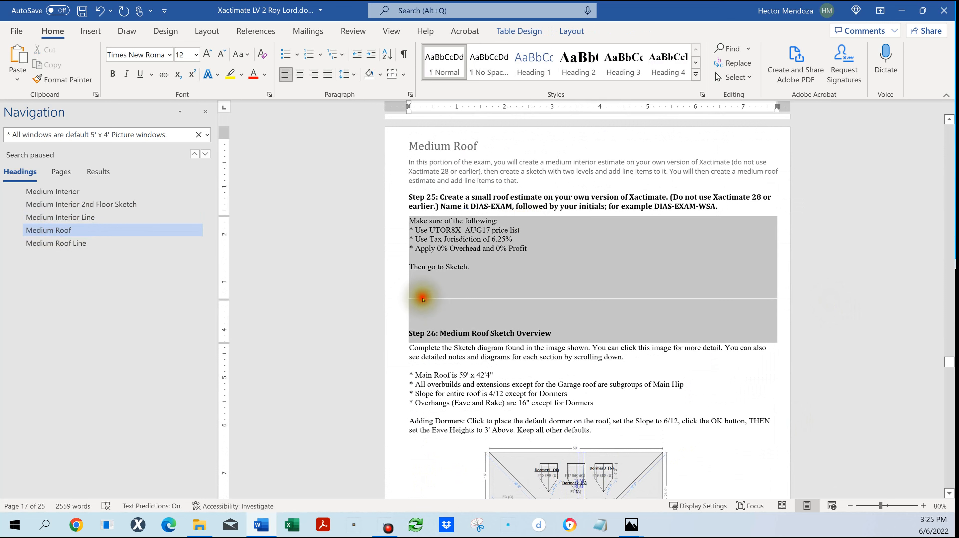
left_click(423, 300)
left_click(405, 55)
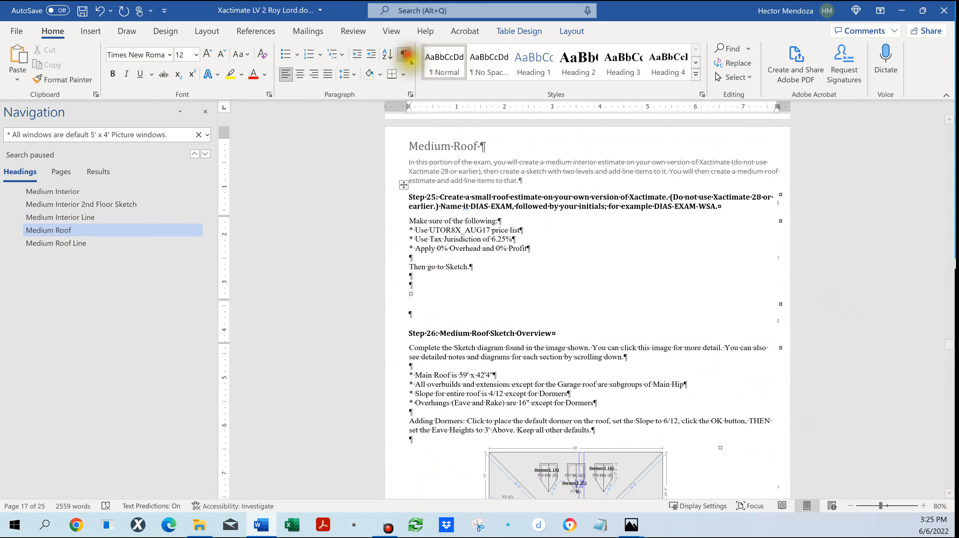
left_click(429, 276)
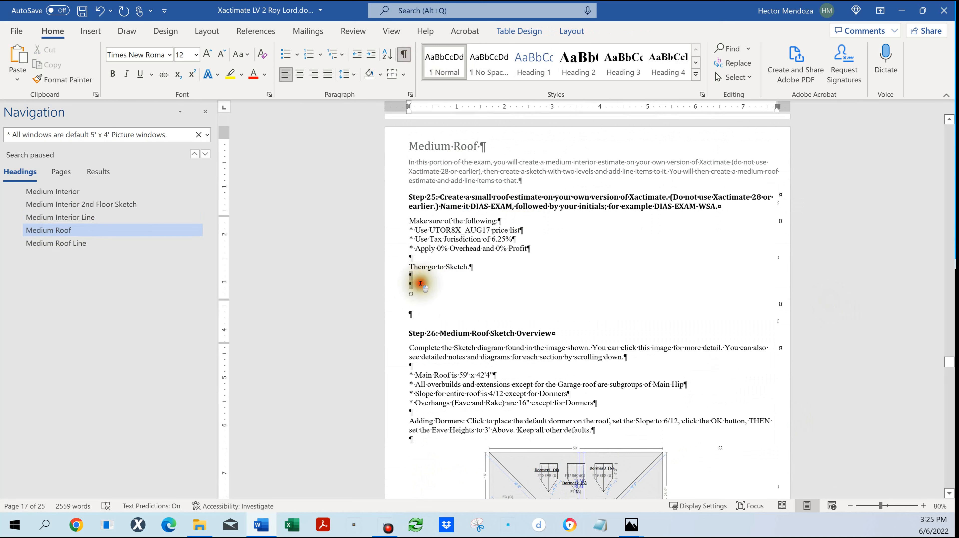
key("BackSpace")
key("BackSpace")
key("Delete")
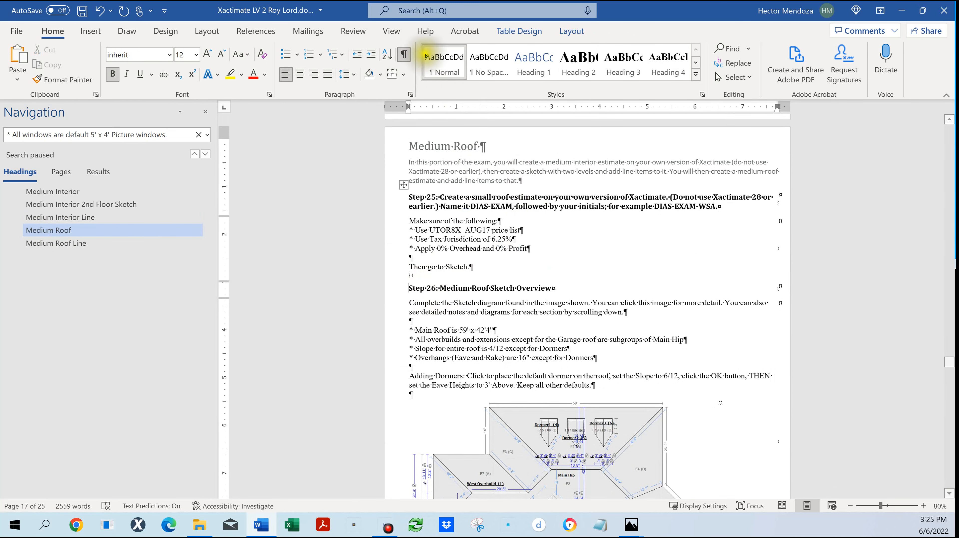
left_click(403, 54)
left_click(613, 270)
- Enlarge the Step 26 roof overview diagram to nearly the full text width, keeping it on the same page as its instructions
scroll(613, 270, "down", 5)
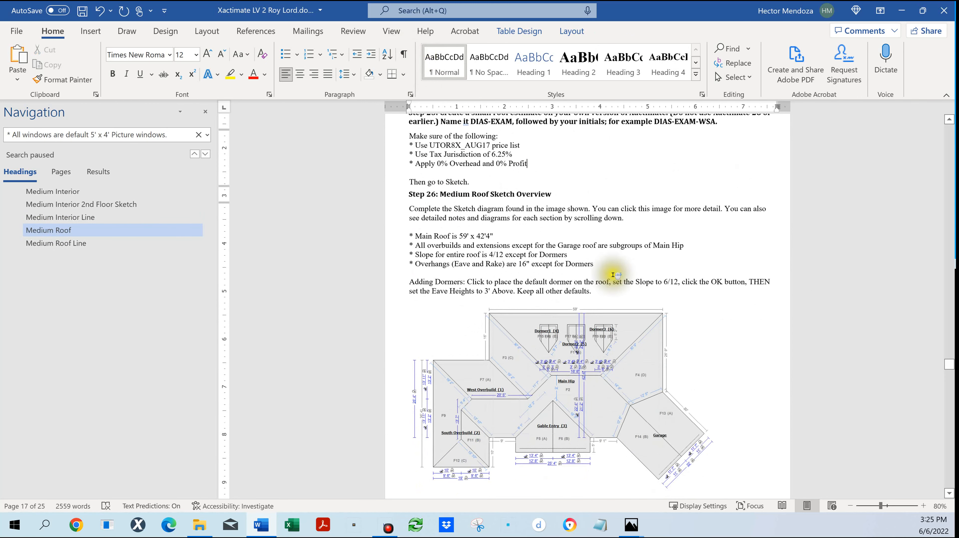
left_click(643, 337)
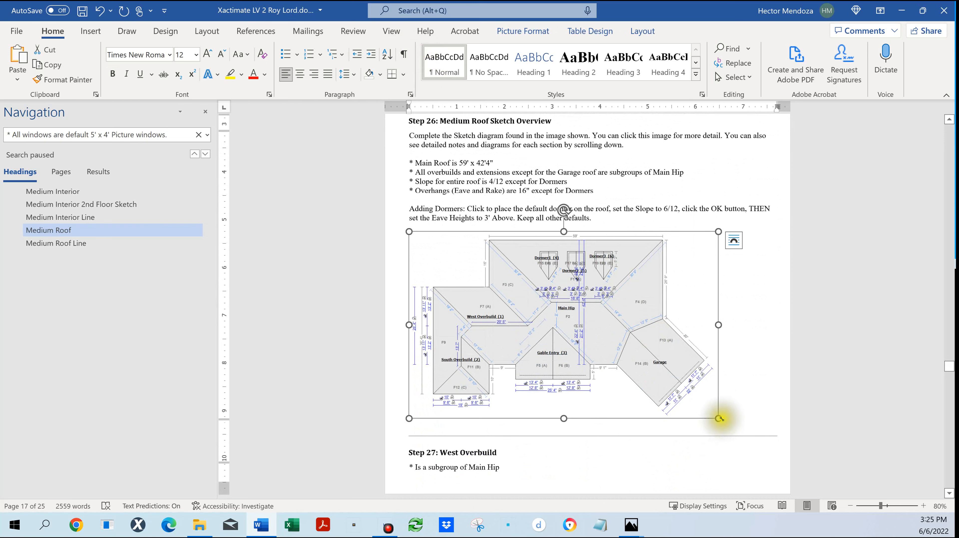
left_click_drag(723, 419, 752, 452)
left_click(848, 394)
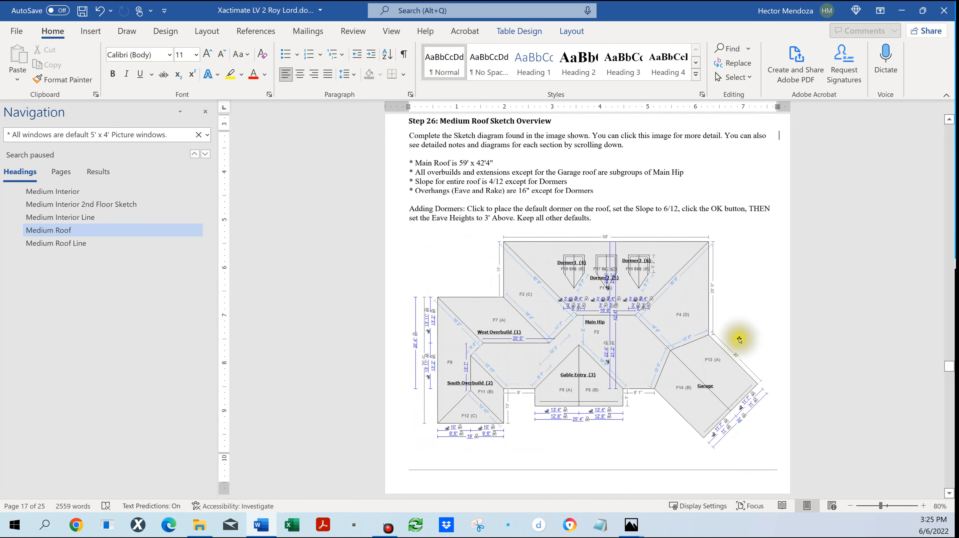
- Examine the diagrams and page breaks of Steps 25 to 30 in the Medium Roof section
scroll(736, 336, "down", 8)
scroll(733, 339, "down", 14)
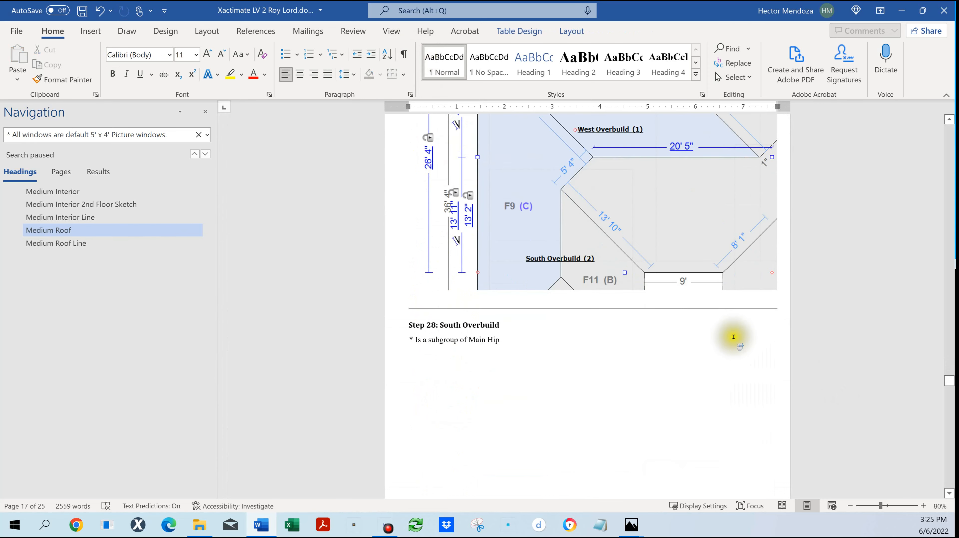
scroll(734, 335, "down", 15)
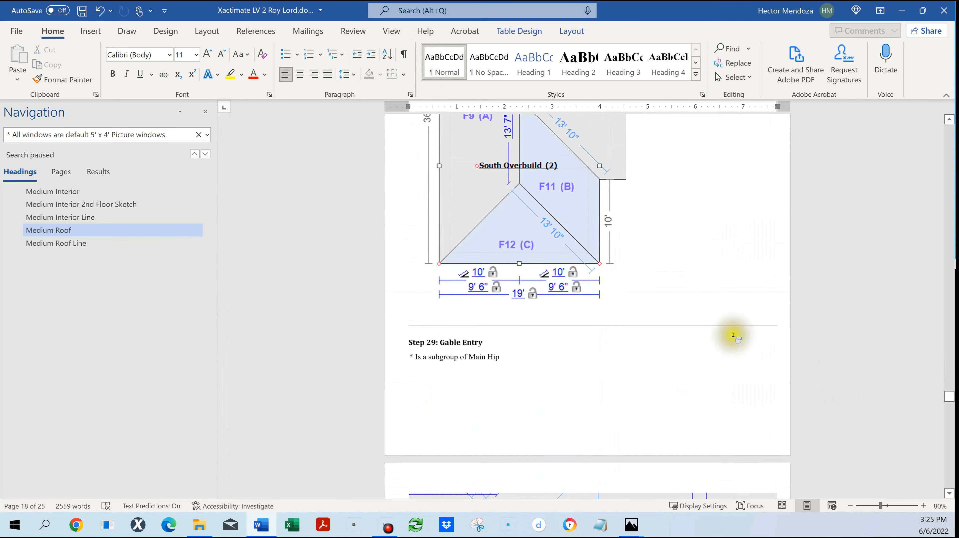
scroll(733, 335, "down", 6)
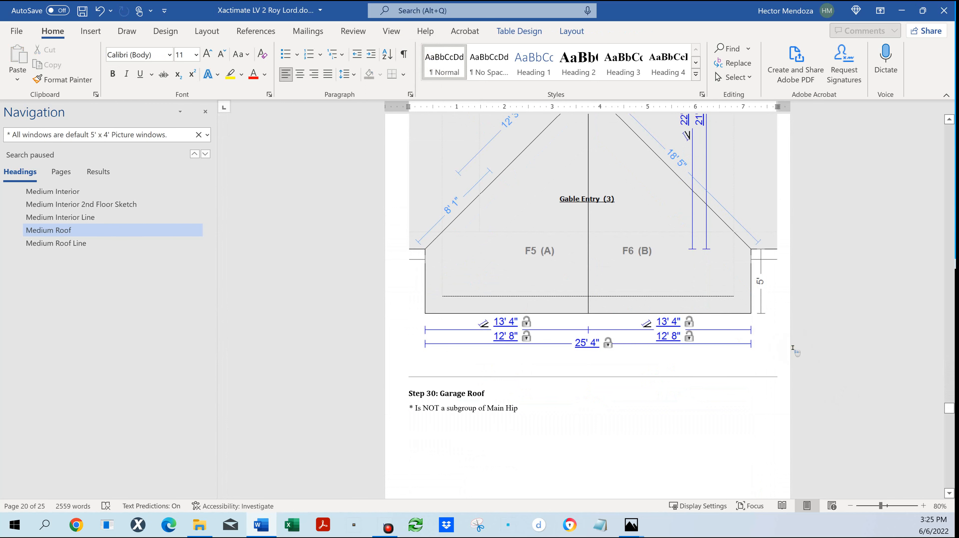
scroll(792, 347, "up", 20)
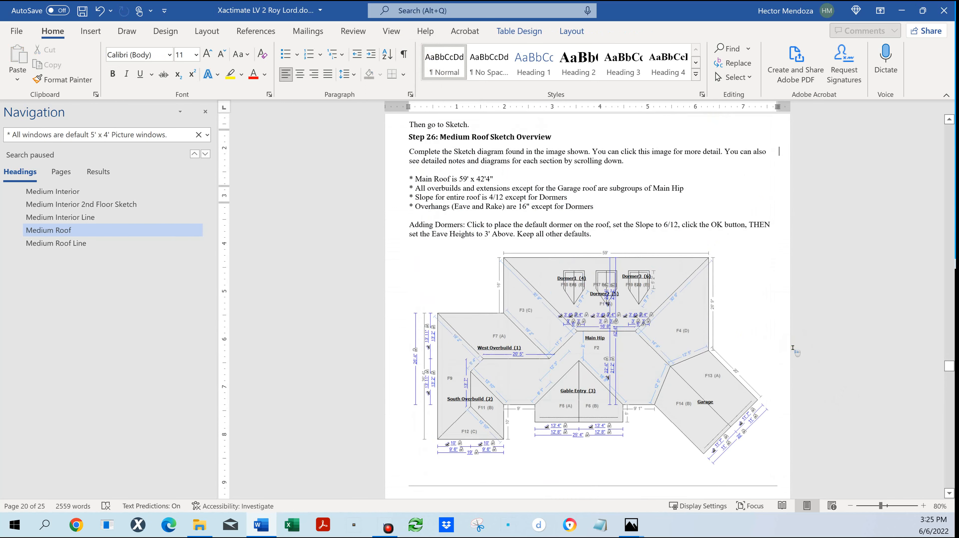
scroll(792, 347, "up", 4)
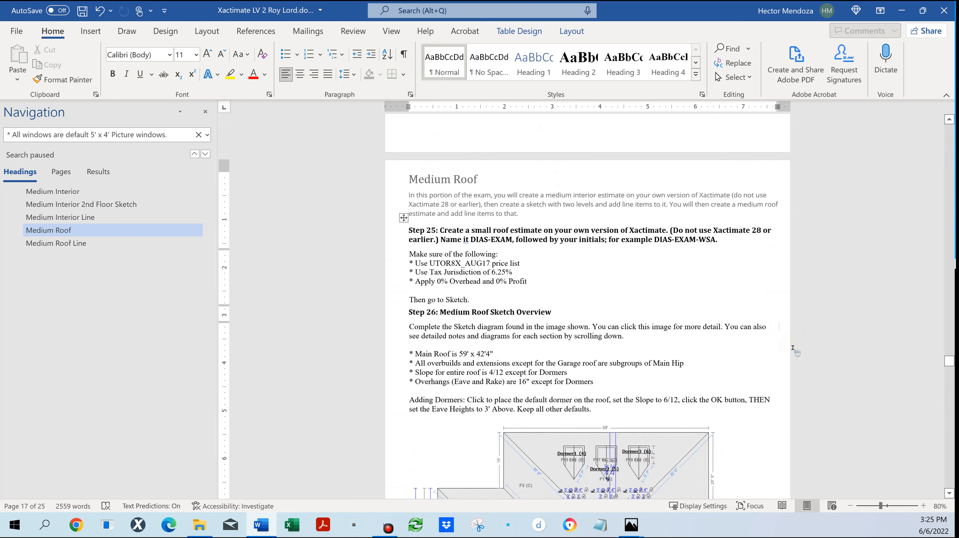
scroll(793, 348, "down", 3)
scroll(583, 335, "up", 3)
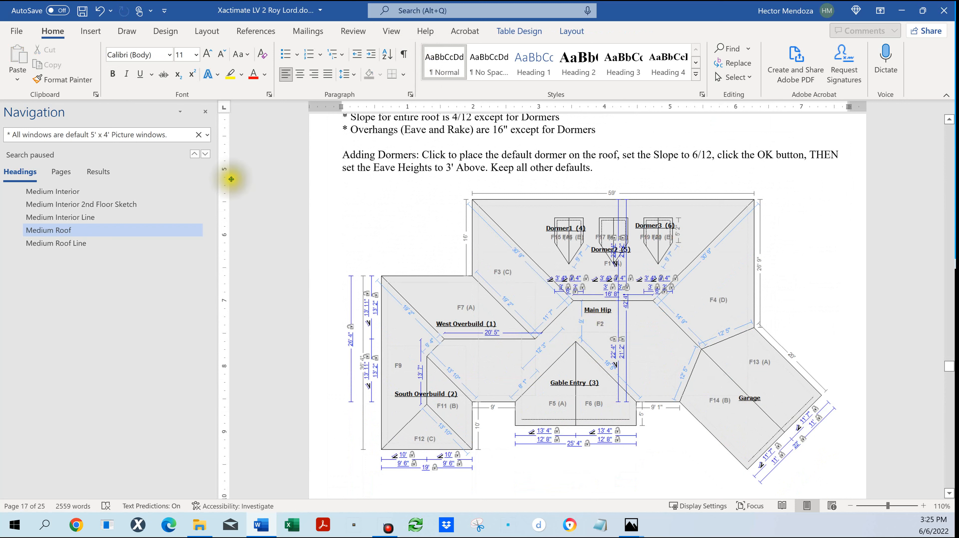
- Search the document for "garage" and go through the matches to the Step 8 Garage Sketch details heading
left_click(78, 136)
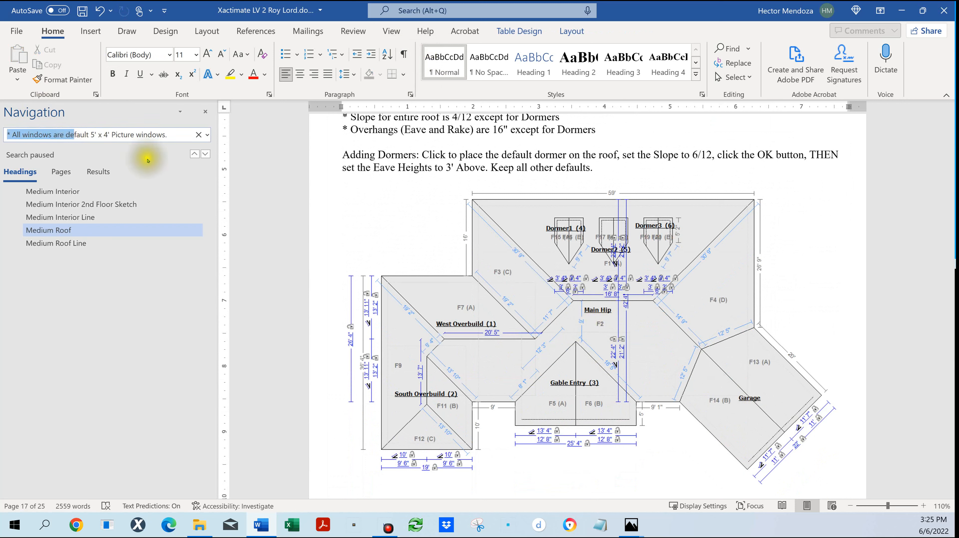
left_click(199, 135)
type("garage")
key("Return")
scroll(576, 304, "down", 5)
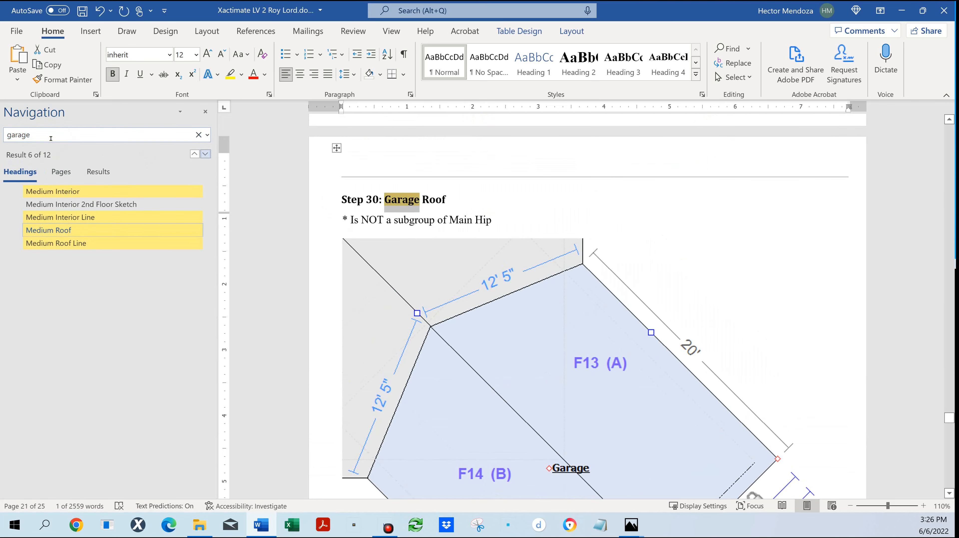
key("Return")
key("Return")
key("Return")
key("Return")
key("Return")
key("Return")
key("Return")
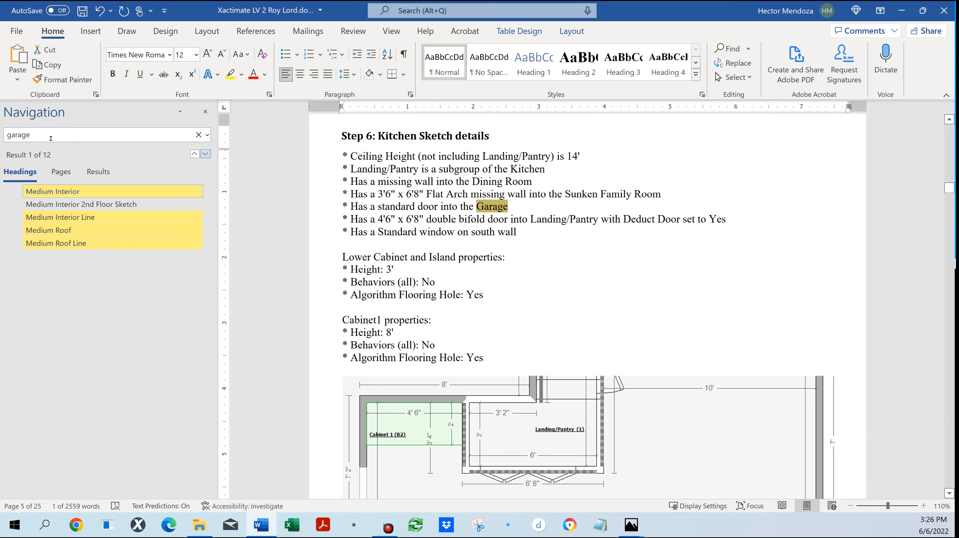
key("Return")
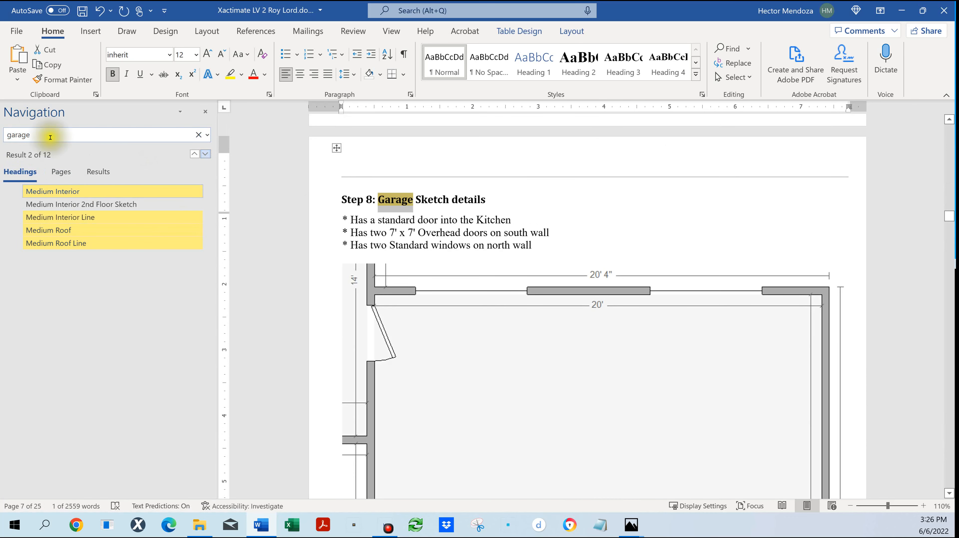
- Search the document for "doors" and go to the match about the Deduct Opening property in Step 2
double_click(50, 137)
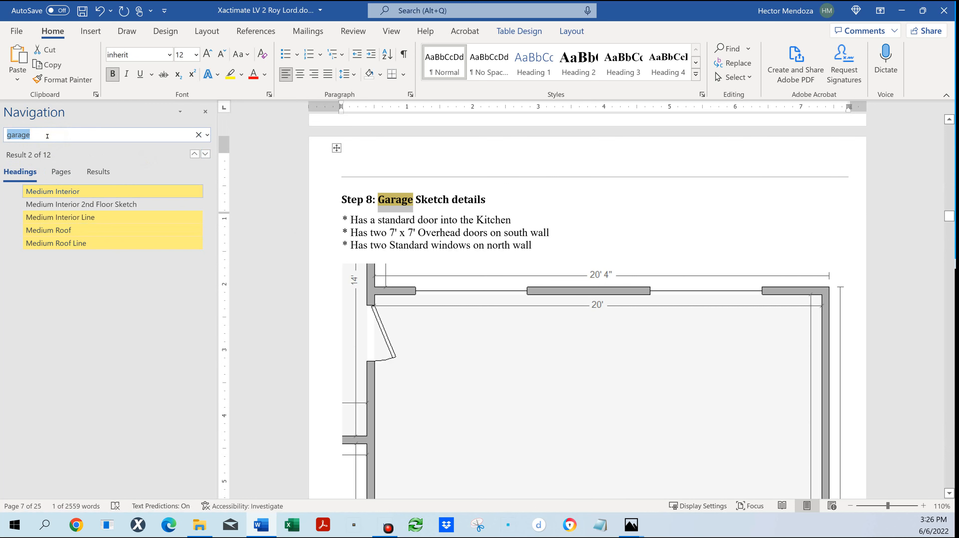
type("doors")
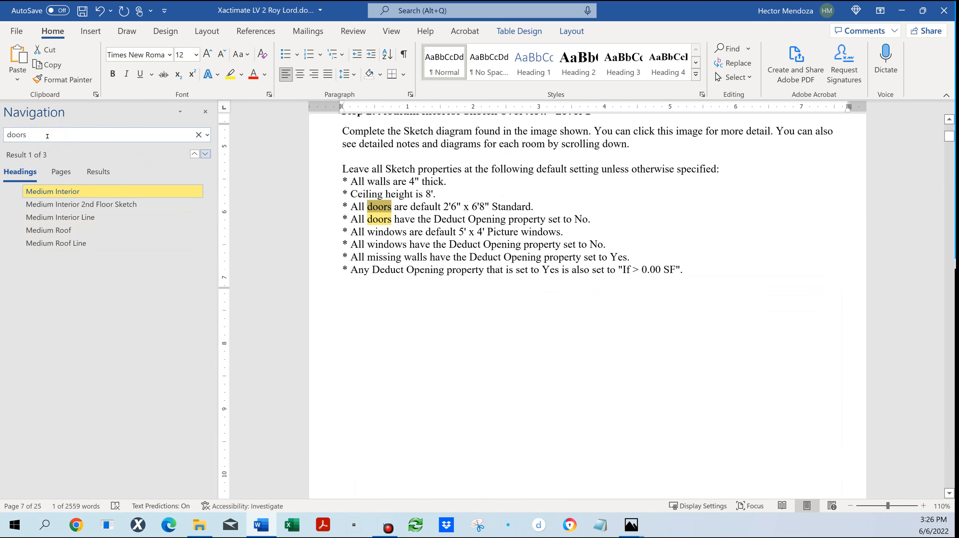
key("Return")
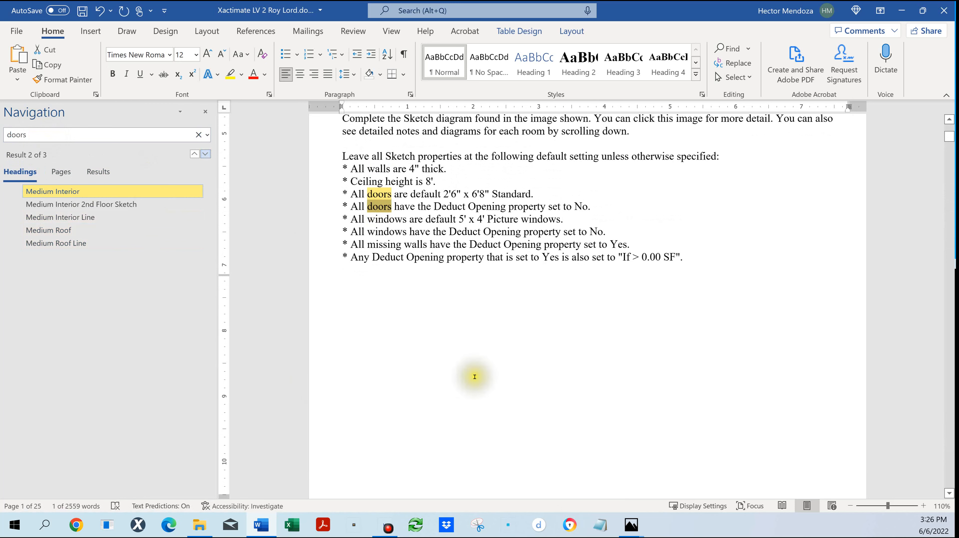
- Examine the Step 1 and Step 2 instructions of the Medium Interior section and the Level 1 floor plan on the following page
scroll(474, 377, "down", 5, "ctrl")
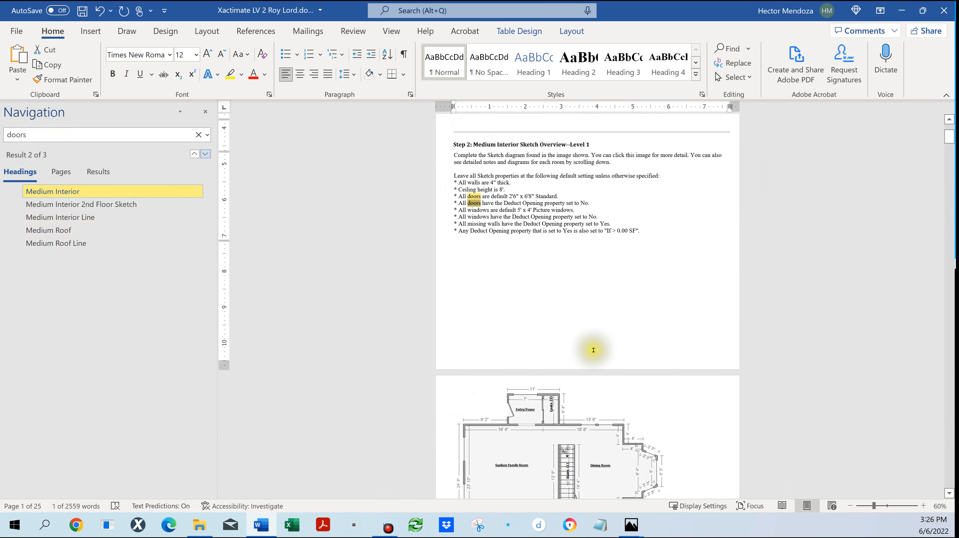
scroll(594, 350, "down", 1)
scroll(593, 350, "down", 3)
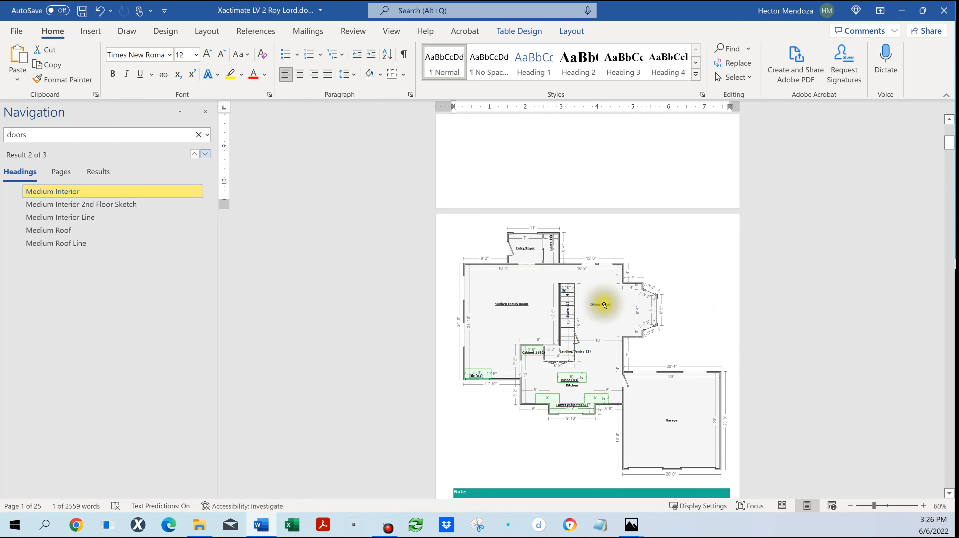
left_click(610, 311)
scroll(620, 310, "up", 10)
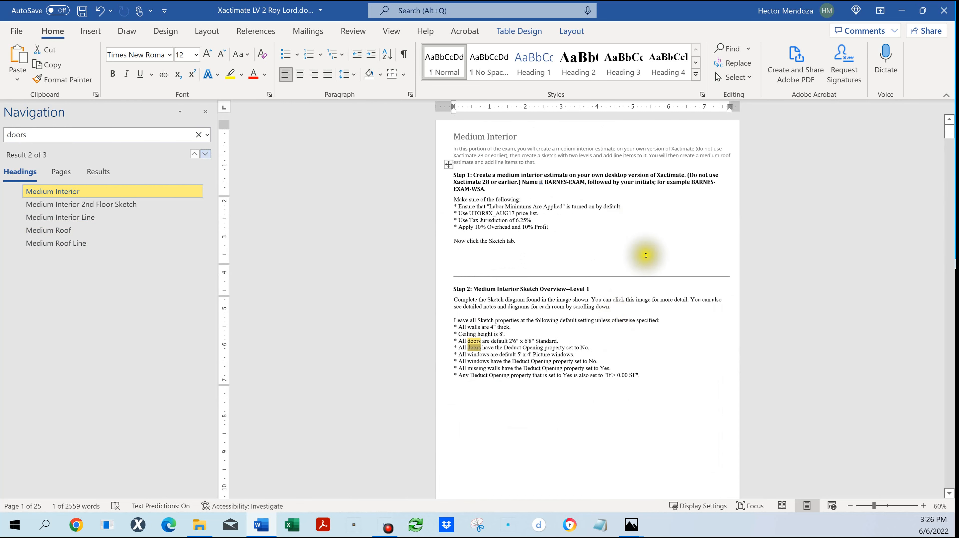
scroll(648, 265, "up", 3)
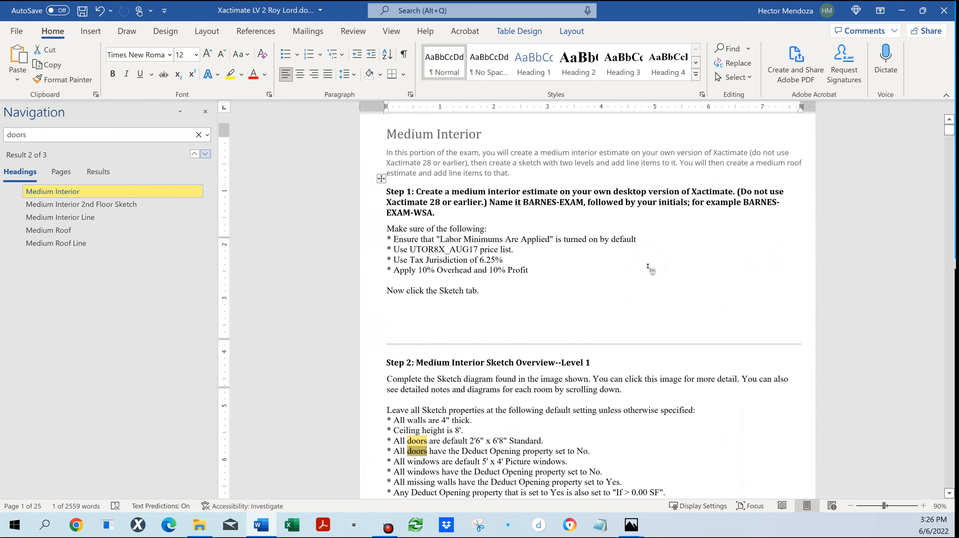
scroll(648, 266, "down", 1)
scroll(648, 266, "down", 10)
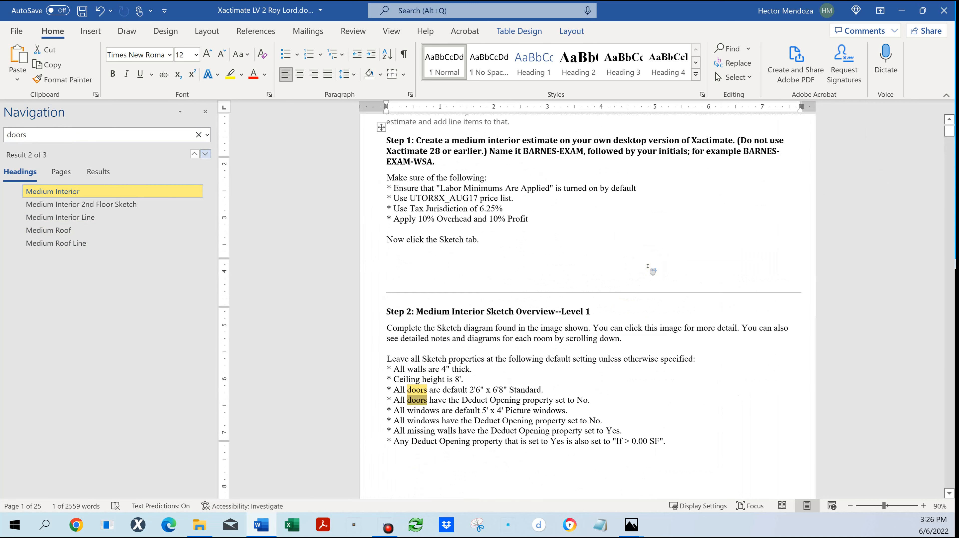
scroll(647, 271, "up", 2)
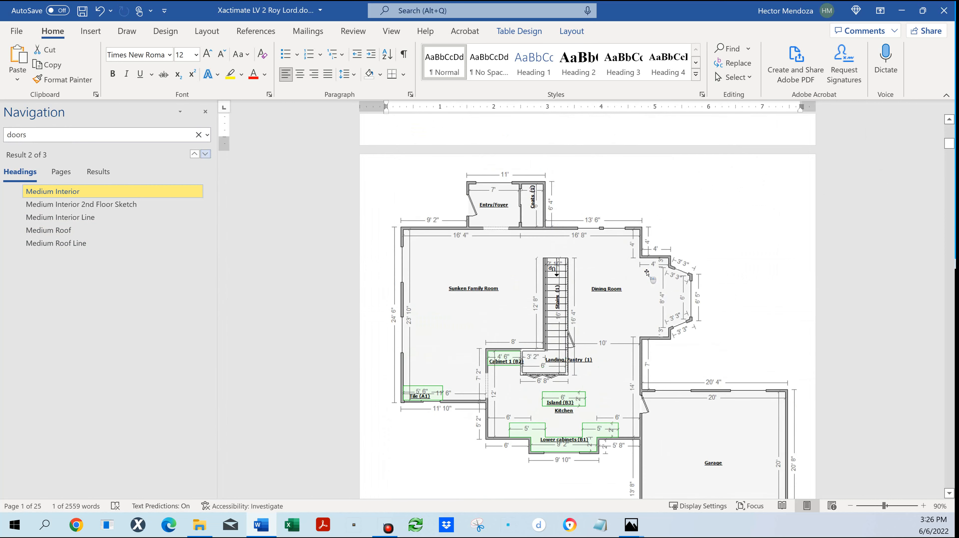